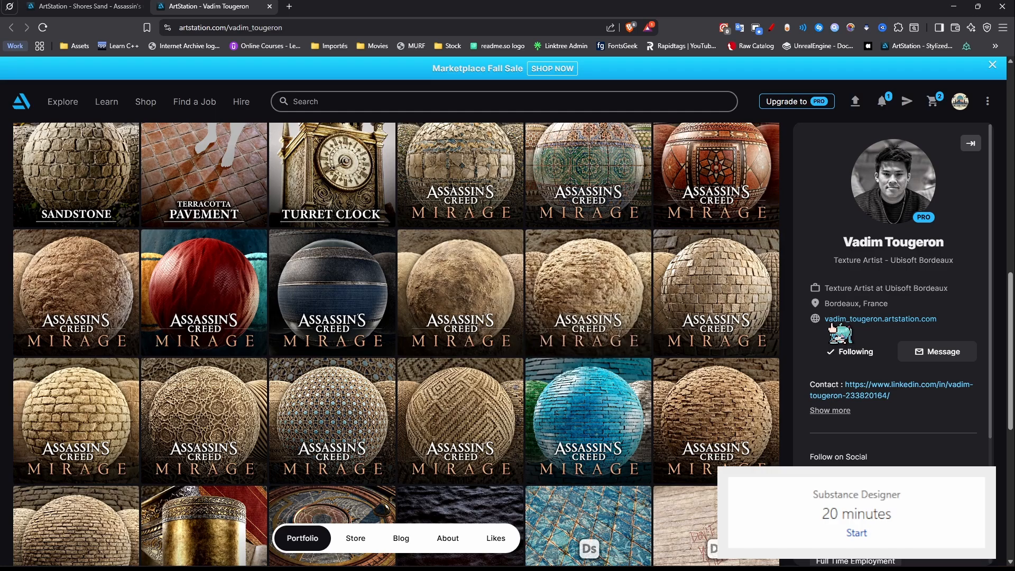
Review the texture artist's Assassin's Creed material portfolio and the Shores Sand artwork on ArtStation as reference
{"action": "left_click_drag", "start_coordinate": [855, 303], "coordinate": [919, 309]}
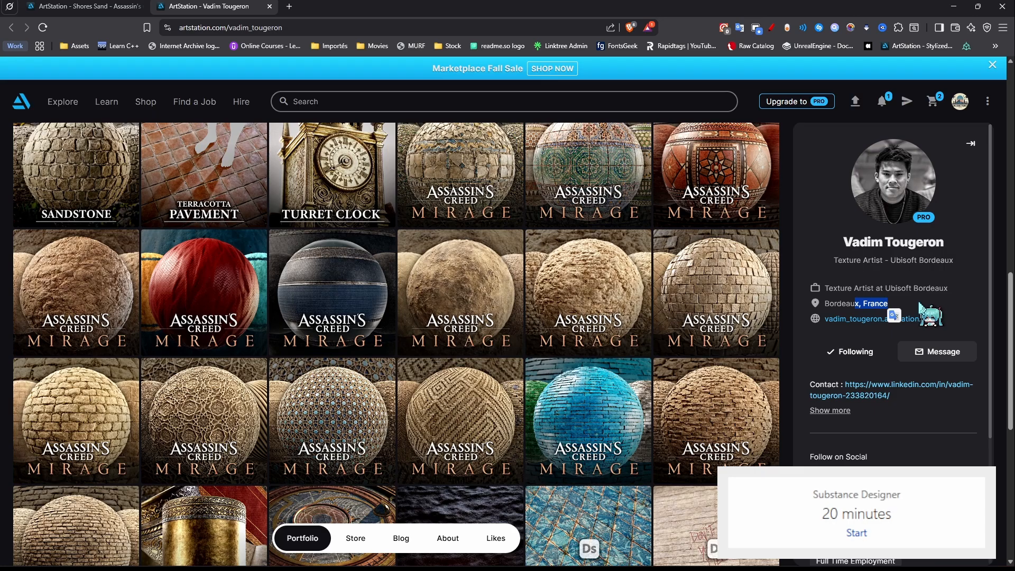
{"action": "scroll", "coordinate": [919, 307], "scroll_direction": "up", "scroll_amount": 2}
{"action": "scroll", "coordinate": [920, 312], "scroll_direction": "up", "scroll_amount": 3}
{"action": "left_click", "coordinate": [965, 140]}
{"action": "scroll", "coordinate": [895, 357], "scroll_direction": "down", "scroll_amount": 3}
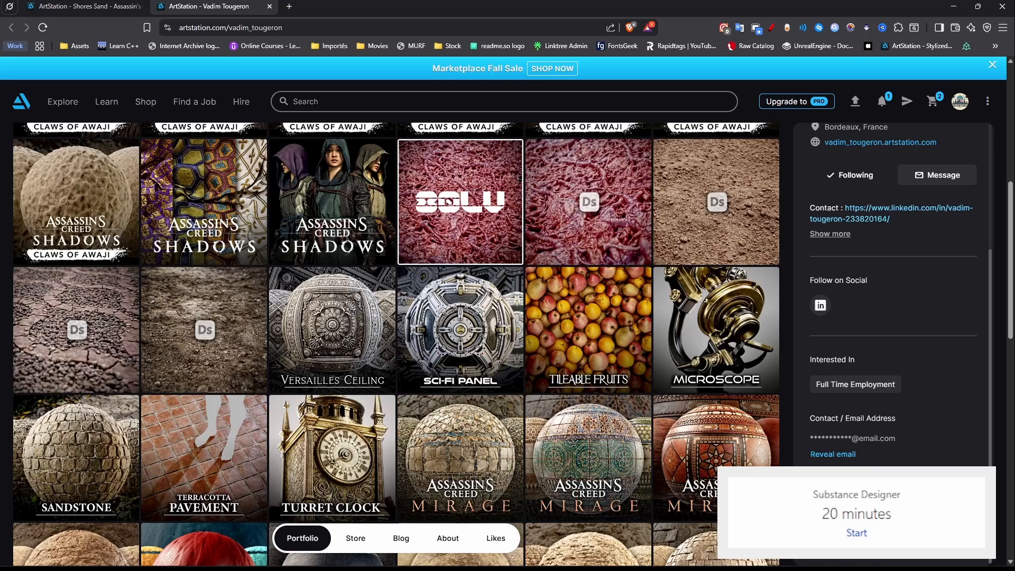
{"action": "scroll", "coordinate": [736, 354], "scroll_direction": "up", "scroll_amount": 3}
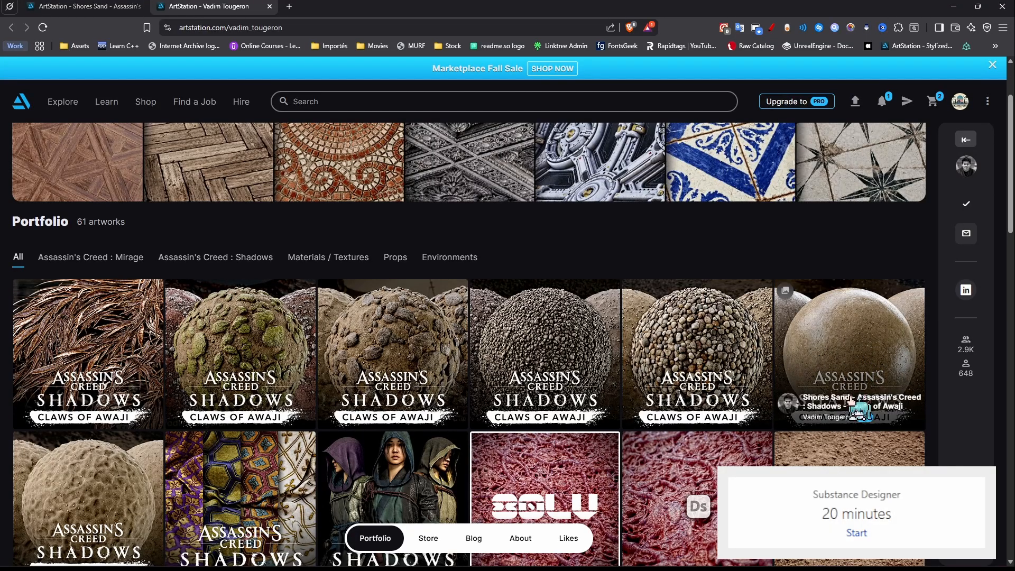
{"action": "scroll", "coordinate": [853, 407], "scroll_direction": "down", "scroll_amount": 3}
{"action": "scroll", "coordinate": [846, 409], "scroll_direction": "up", "scroll_amount": 3}
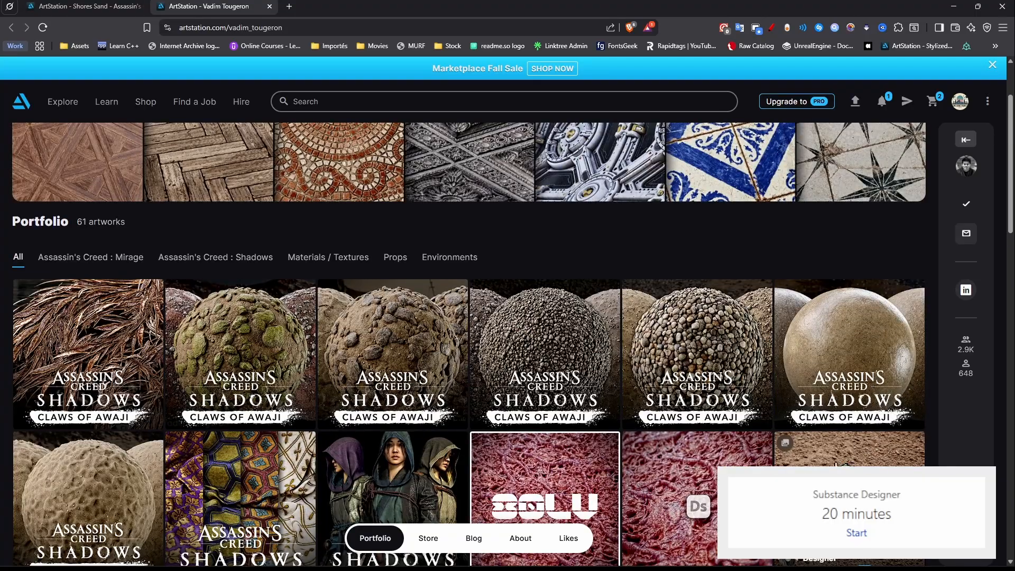
{"action": "left_click", "coordinate": [85, 6]}
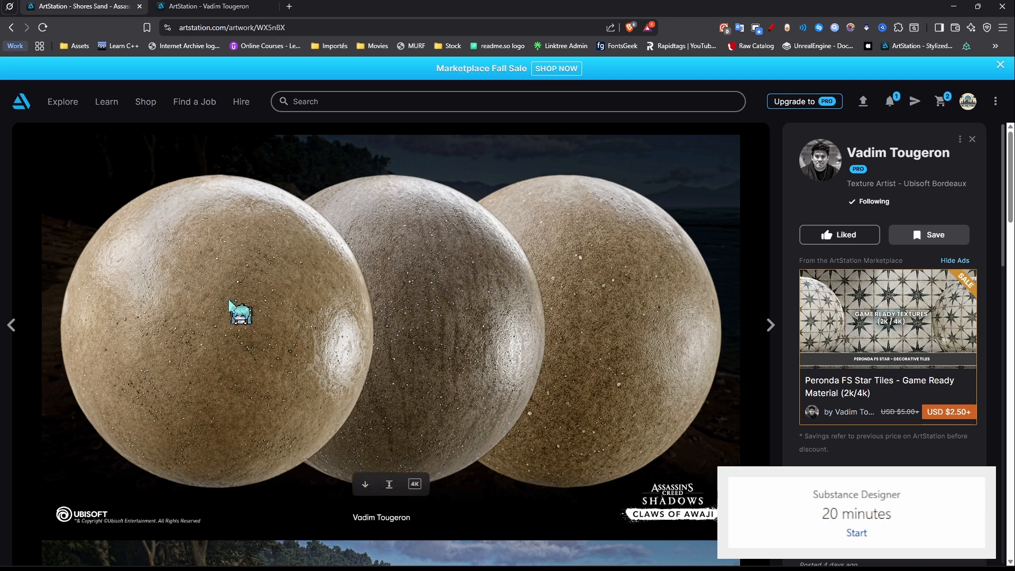
{"action": "left_click", "coordinate": [175, 6]}
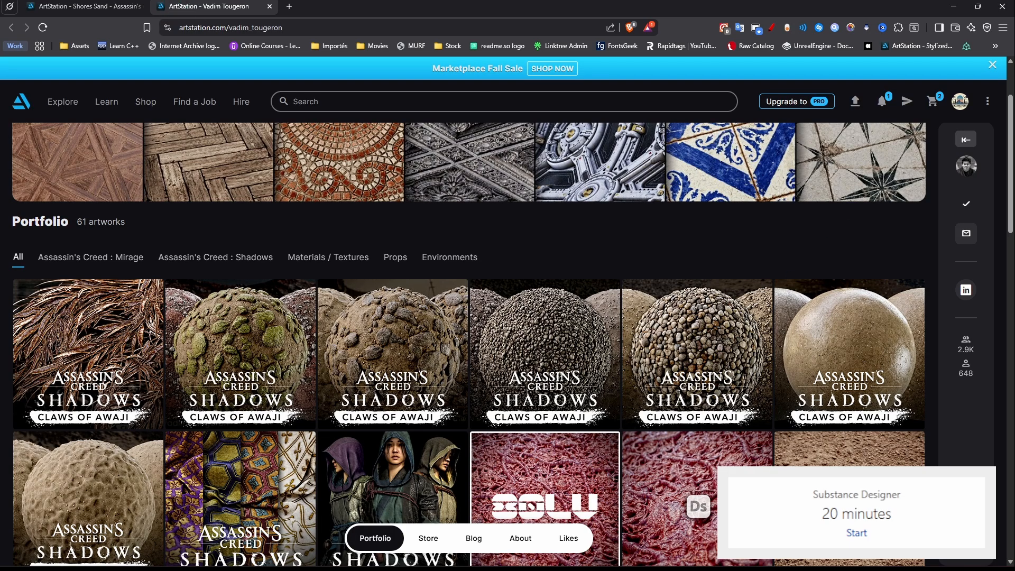
Start the 20-minute Substance Designer countdown and reopen the Shores Sand reference artwork
{"action": "left_click", "coordinate": [856, 532]}
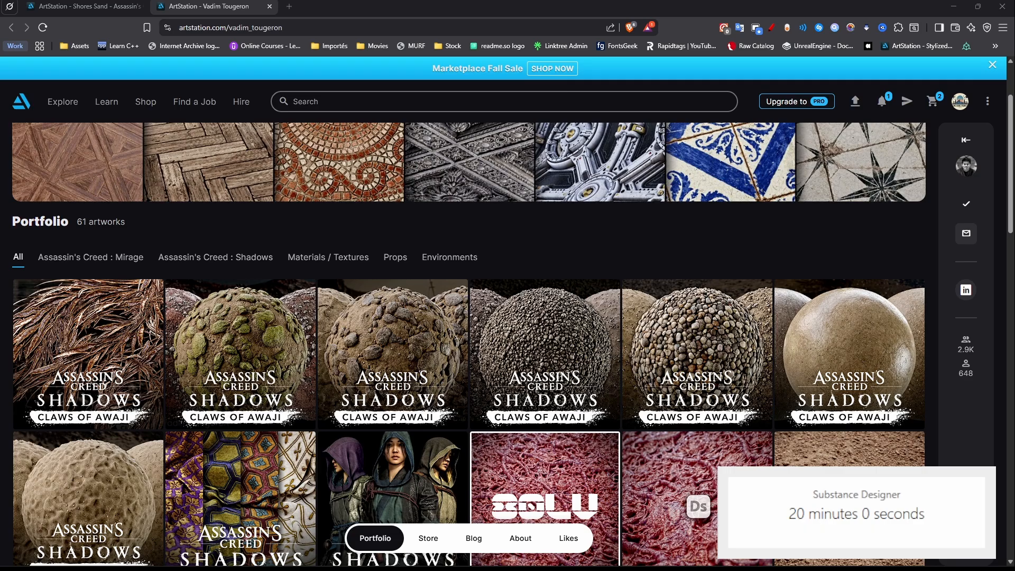
{"action": "left_click", "coordinate": [80, 6]}
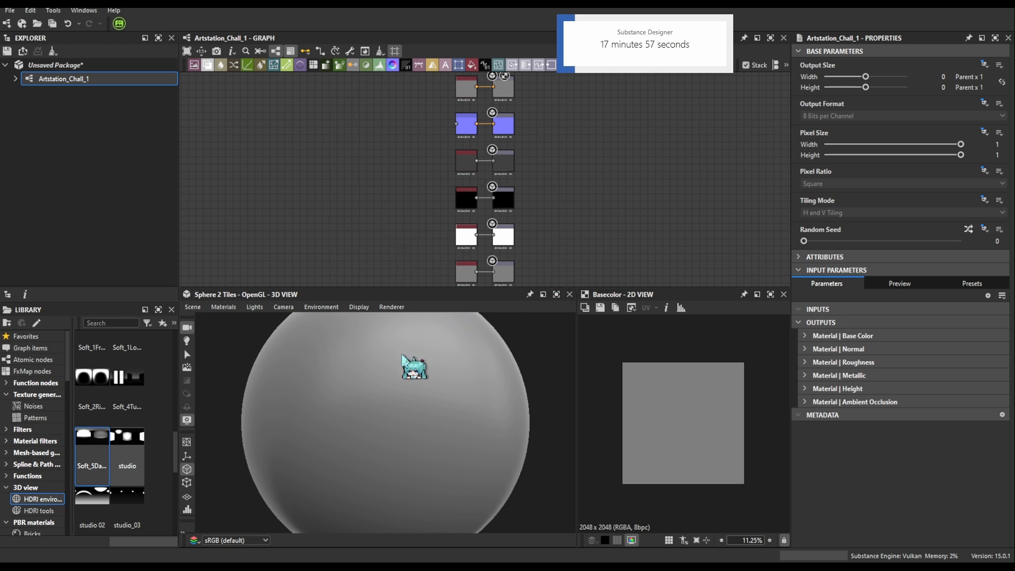
Save the new package in Substance Designer as Artstation_Chall_1.sbs
{"action": "left_click", "coordinate": [512, 476]}
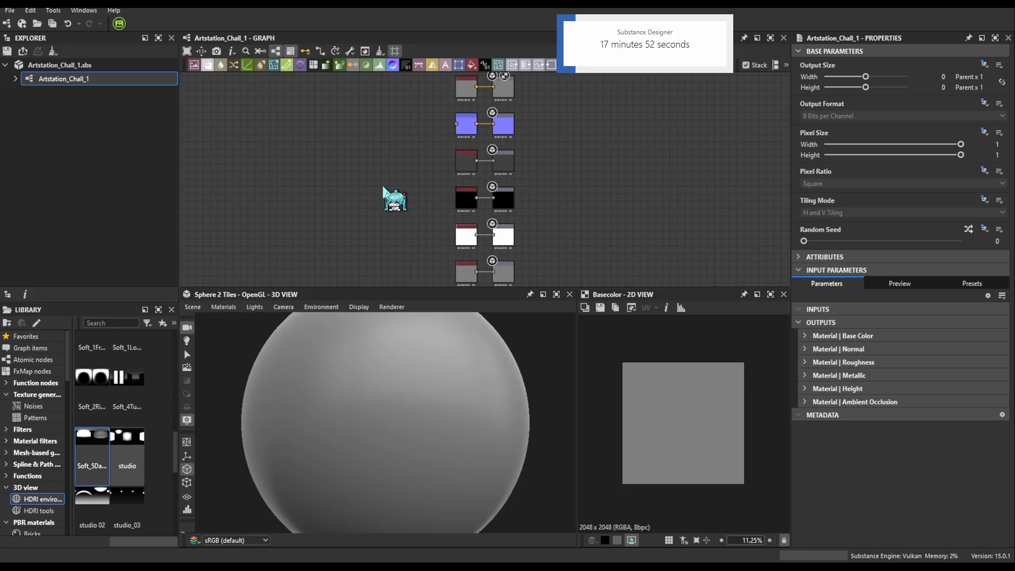
Delete the Metallic output with its Uniform Color node, and move the Ambient Occlusion and Height pairs up to close the gap
{"action": "scroll", "coordinate": [368, 165], "scroll_direction": "down", "scroll_amount": 1}
{"action": "scroll", "coordinate": [370, 182], "scroll_direction": "up", "scroll_amount": 2}
{"action": "scroll", "coordinate": [482, 226], "scroll_direction": "up", "scroll_amount": 2}
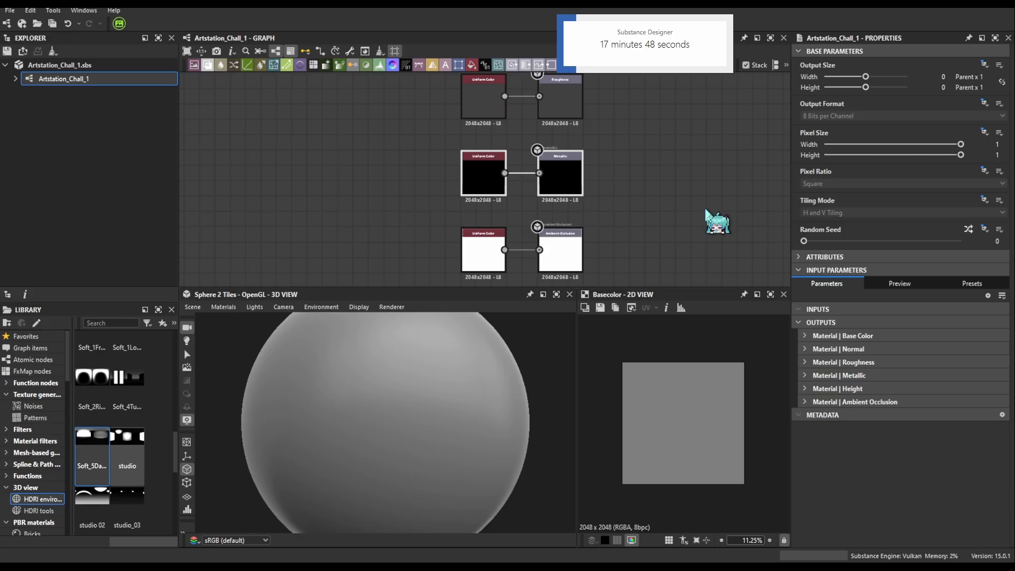
{"action": "key", "text": "Delete"}
{"action": "scroll", "coordinate": [502, 193], "scroll_direction": "down", "scroll_amount": 2}
{"action": "middle_click_drag", "start_coordinate": [497, 195], "coordinate": [490, 175]}
{"action": "left_click_drag", "start_coordinate": [460, 176], "coordinate": [537, 215]}
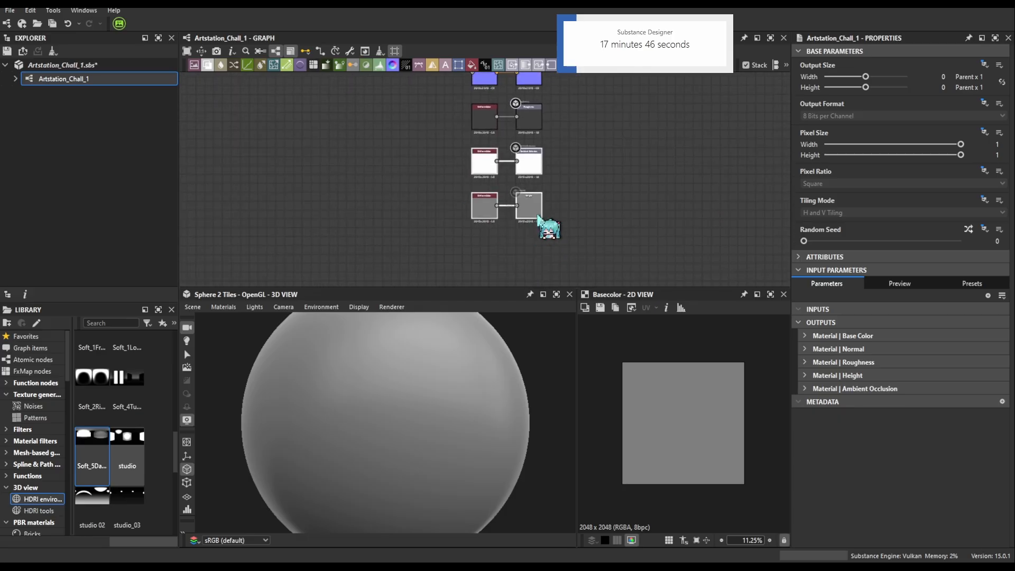
{"action": "left_click", "coordinate": [568, 161]}
{"action": "middle_click_drag", "start_coordinate": [568, 163], "coordinate": [582, 192]}
{"action": "scroll", "coordinate": [583, 193], "scroll_direction": "down", "scroll_amount": 1}
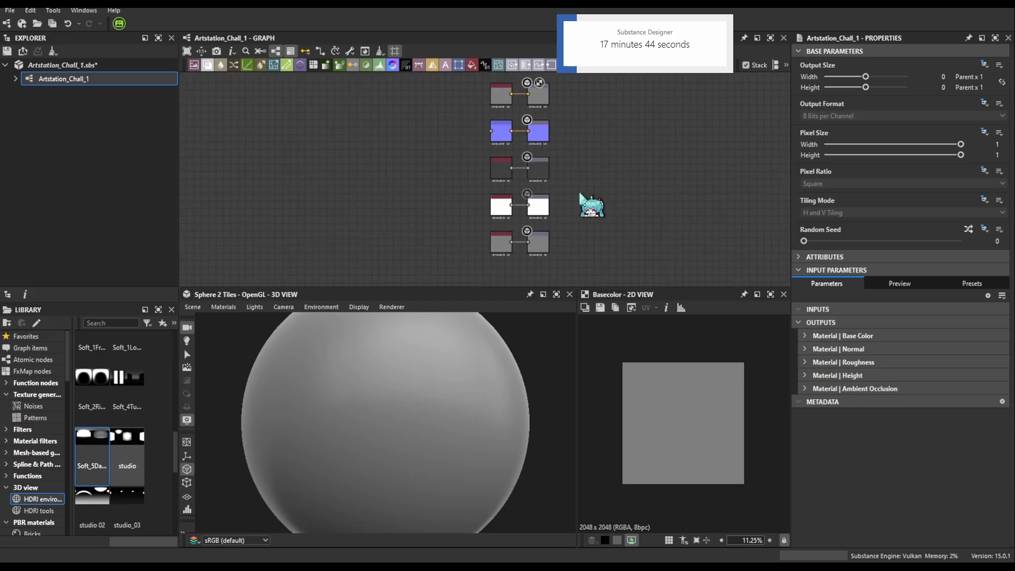
Examine the remaining Normal, Roughness, Ambient Occlusion and Height output pairs in the graph one by one
{"action": "left_click_drag", "start_coordinate": [414, 128], "coordinate": [597, 129]}
{"action": "left_click_drag", "start_coordinate": [451, 124], "coordinate": [593, 140]}
{"action": "scroll", "coordinate": [596, 144], "scroll_direction": "up", "scroll_amount": 2}
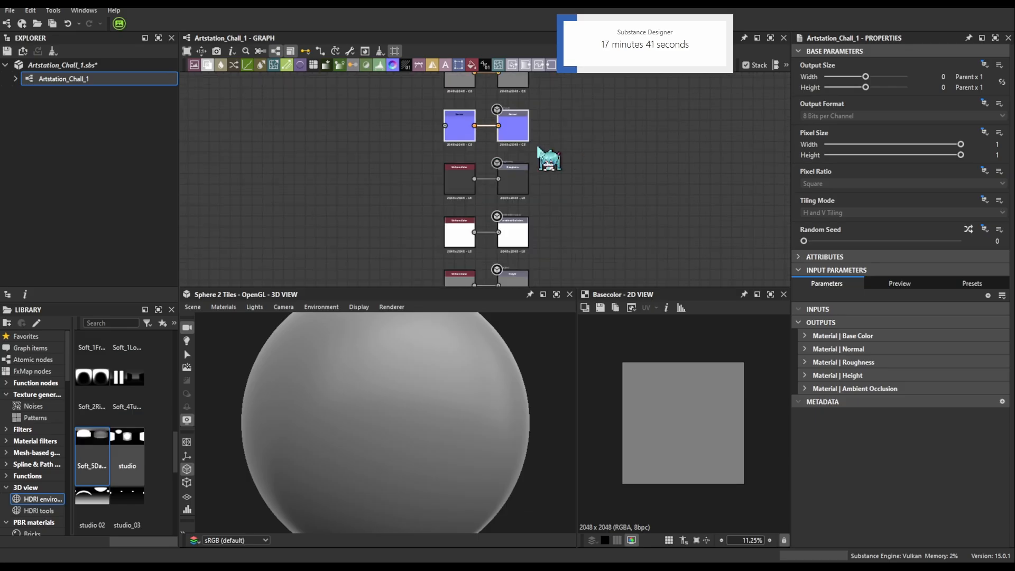
{"action": "scroll", "coordinate": [582, 168], "scroll_direction": "up", "scroll_amount": 1}
{"action": "left_click_drag", "start_coordinate": [431, 179], "coordinate": [672, 274]}
{"action": "left_click_drag", "start_coordinate": [344, 127], "coordinate": [663, 252]}
{"action": "middle_click_drag", "start_coordinate": [654, 253], "coordinate": [643, 165]}
{"action": "left_click_drag", "start_coordinate": [362, 201], "coordinate": [574, 220]}
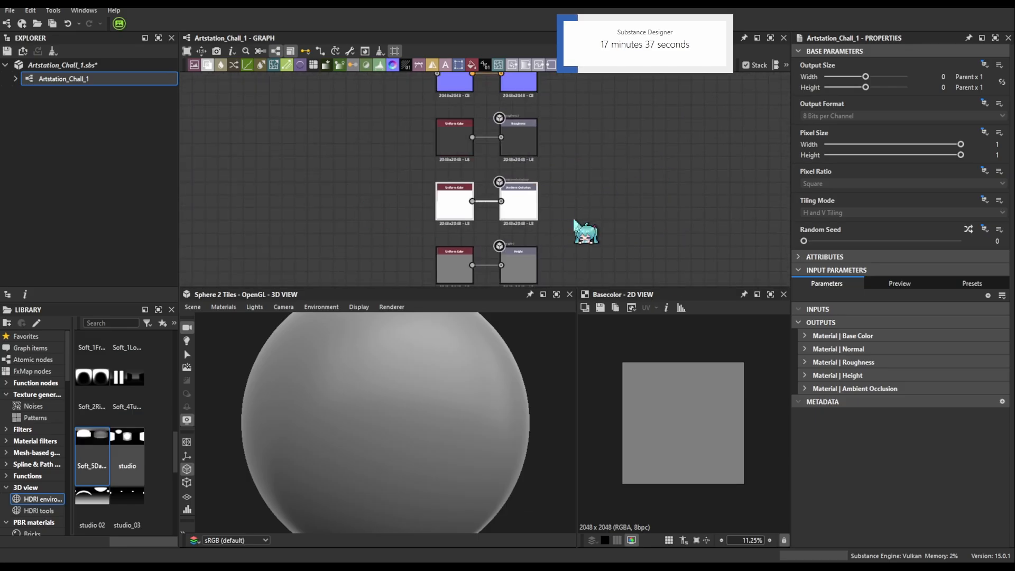
{"action": "middle_click_drag", "start_coordinate": [592, 208], "coordinate": [618, 253]}
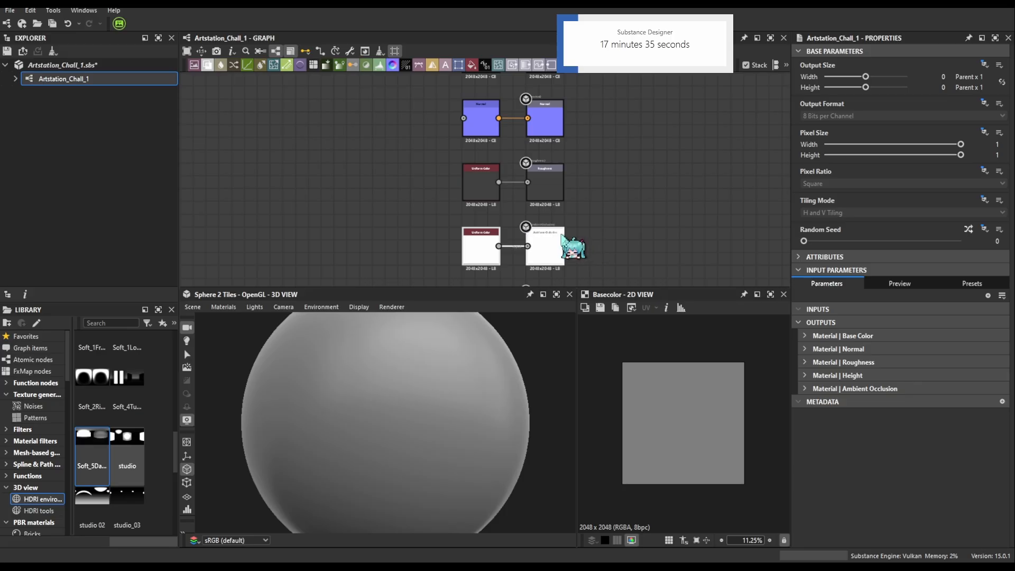
{"action": "mouse_move", "coordinate": [591, 164]}
{"action": "middle_mouse_down"}
{"action": "mouse_move", "coordinate": [602, 210]}
{"action": "mouse_move", "coordinate": [601, 181]}
{"action": "middle_mouse_up"}
{"action": "scroll", "coordinate": [603, 210], "scroll_direction": "down", "scroll_amount": 4}
{"action": "scroll", "coordinate": [602, 210], "scroll_direction": "up", "scroll_amount": 2}
{"action": "middle_click_drag", "start_coordinate": [624, 218], "coordinate": [621, 139]}
{"action": "scroll", "coordinate": [617, 181], "scroll_direction": "up", "scroll_amount": 4}
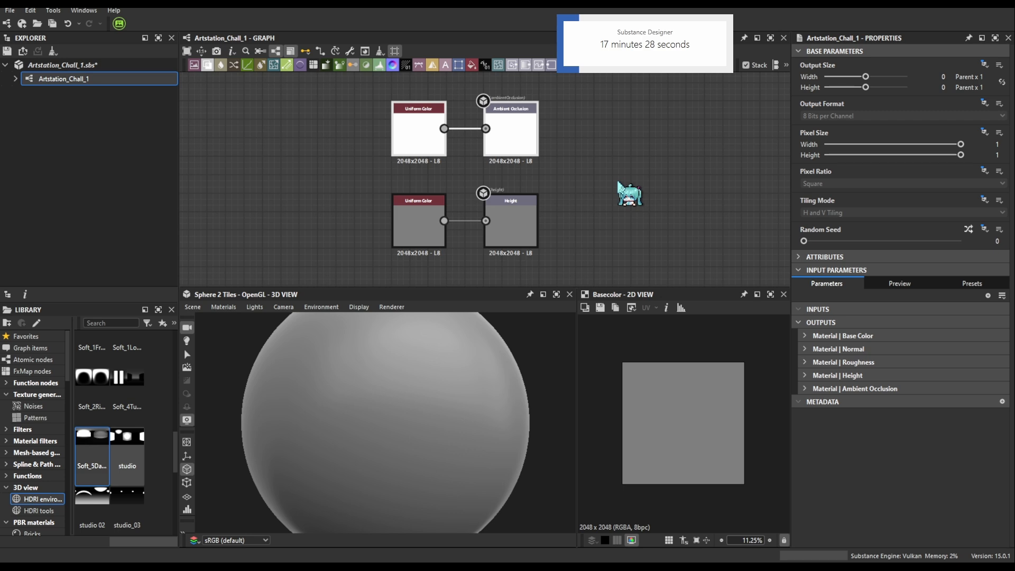
{"action": "left_click_drag", "start_coordinate": [332, 214], "coordinate": [576, 238]}
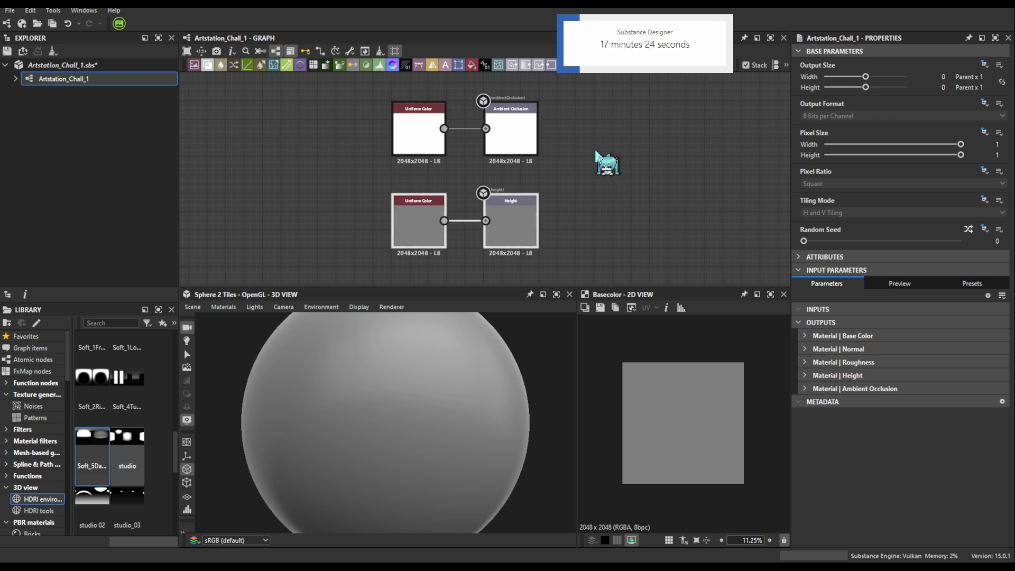
{"action": "scroll", "coordinate": [602, 151], "scroll_direction": "down", "scroll_amount": 5}
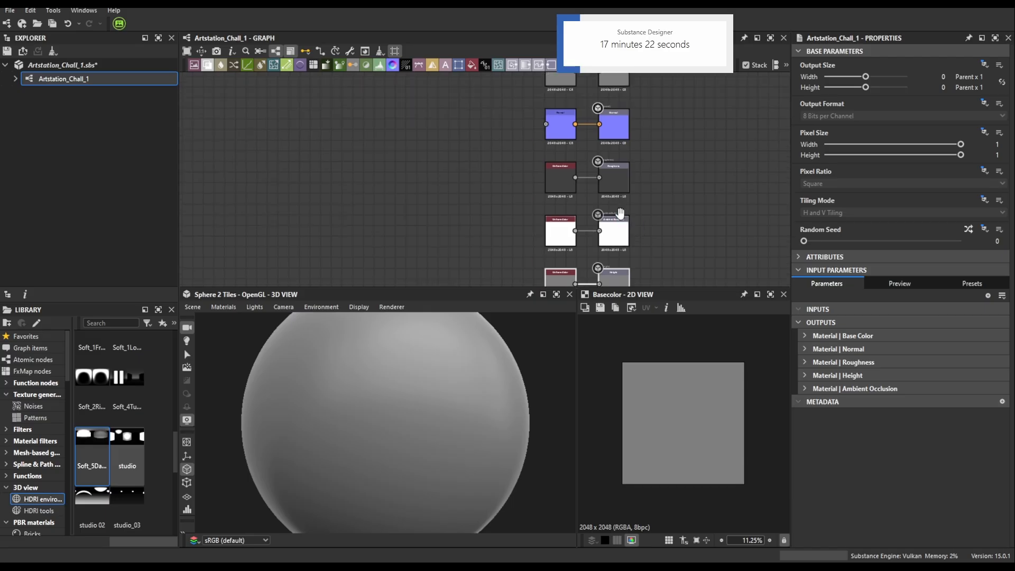
Add Clouds 1, Clouds 2 and Clouds 3 noise nodes in an empty graph area and stack them in a column
{"action": "middle_click_drag", "start_coordinate": [630, 197], "coordinate": [651, 226]}
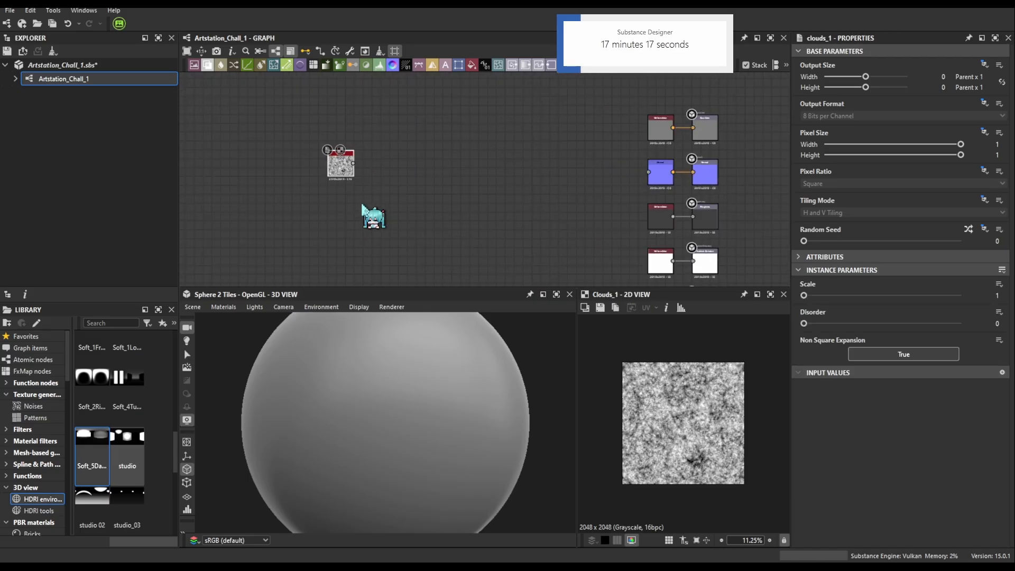
{"action": "key", "text": "ctrl+v"}
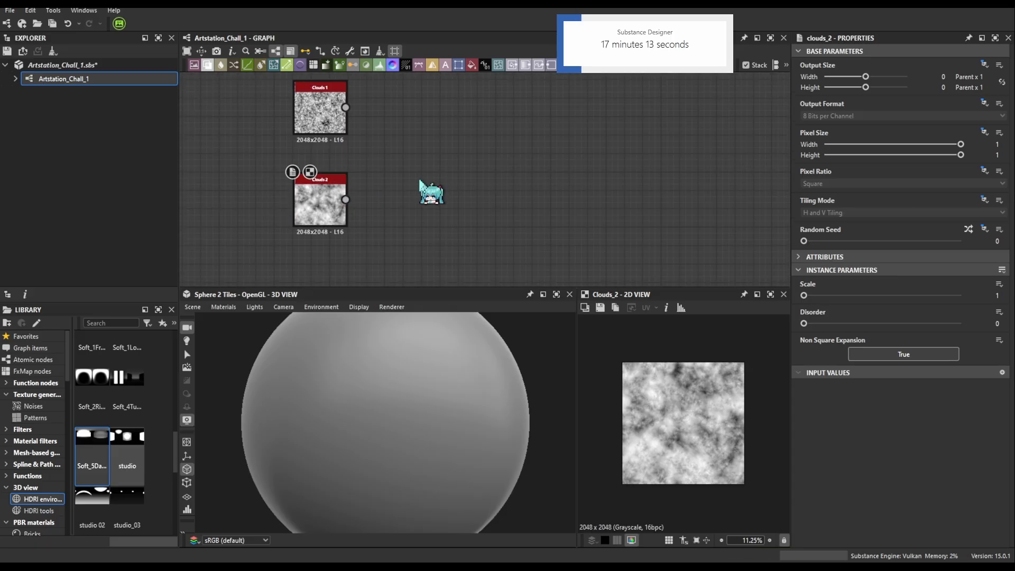
{"action": "key", "text": "ctrl+v"}
{"action": "scroll", "coordinate": [427, 122], "scroll_direction": "down", "scroll_amount": 3}
{"action": "left_click_drag", "start_coordinate": [420, 156], "coordinate": [367, 207]}
{"action": "left_click_drag", "start_coordinate": [362, 113], "coordinate": [364, 125]}
{"action": "scroll", "coordinate": [363, 140], "scroll_direction": "up", "scroll_amount": 2}
Duplicate the three Clouds nodes and place the copies beside the original column
{"action": "left_click_drag", "start_coordinate": [299, 89], "coordinate": [420, 259]}
{"action": "scroll", "coordinate": [452, 232], "scroll_direction": "down", "scroll_amount": 3}
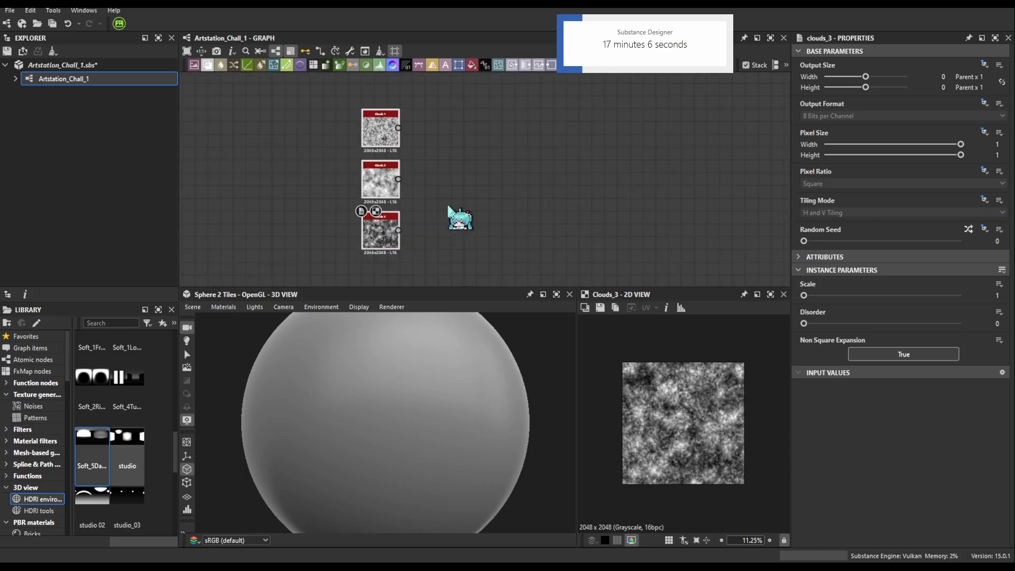
{"action": "middle_click_drag", "start_coordinate": [464, 208], "coordinate": [553, 202]}
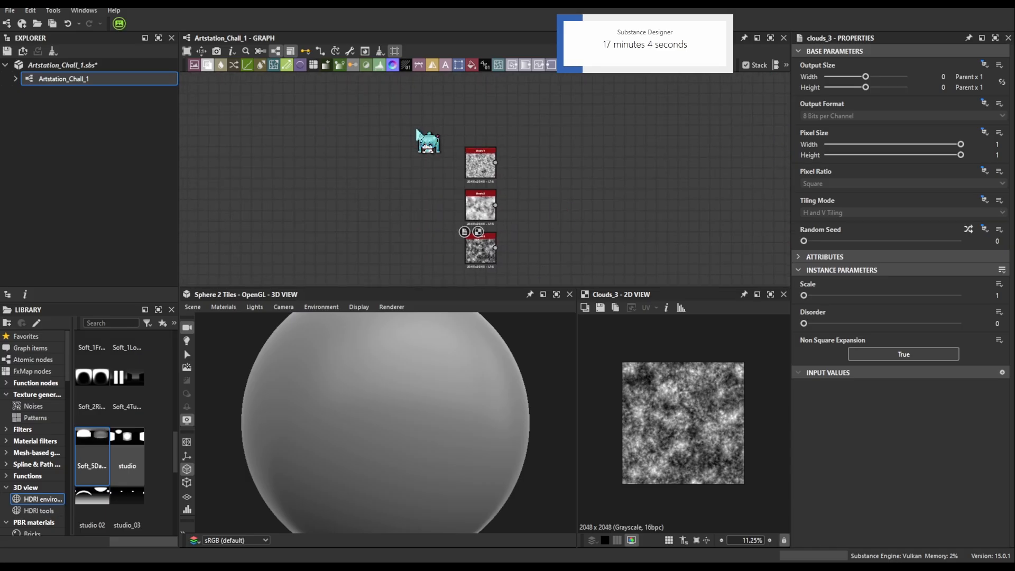
{"action": "left_click_drag", "start_coordinate": [487, 249], "coordinate": [419, 109]}
{"action": "key", "text": "ctrl+d"}
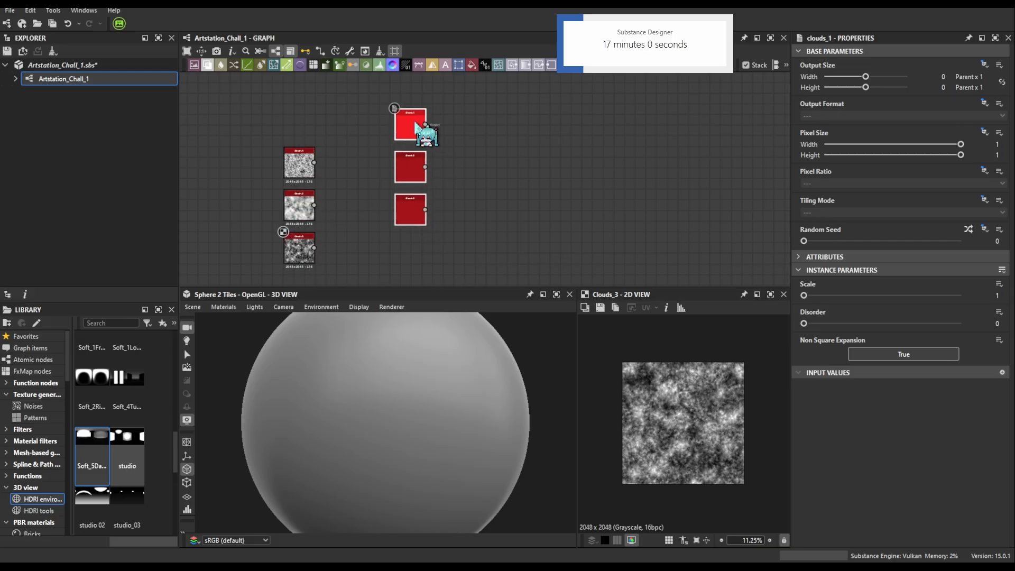
Add a Blend node after the copied Clouds 1 and connect the copied Clouds 2 to its foreground input
{"action": "scroll", "coordinate": [449, 174], "scroll_direction": "up", "scroll_amount": 2}
{"action": "left_click", "coordinate": [403, 112]}
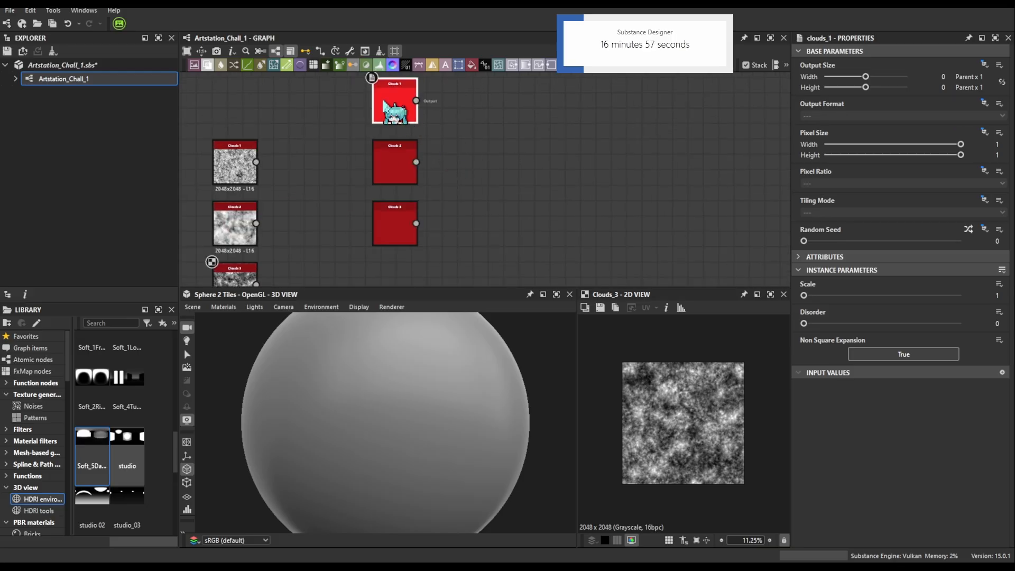
{"action": "key", "text": "b"}
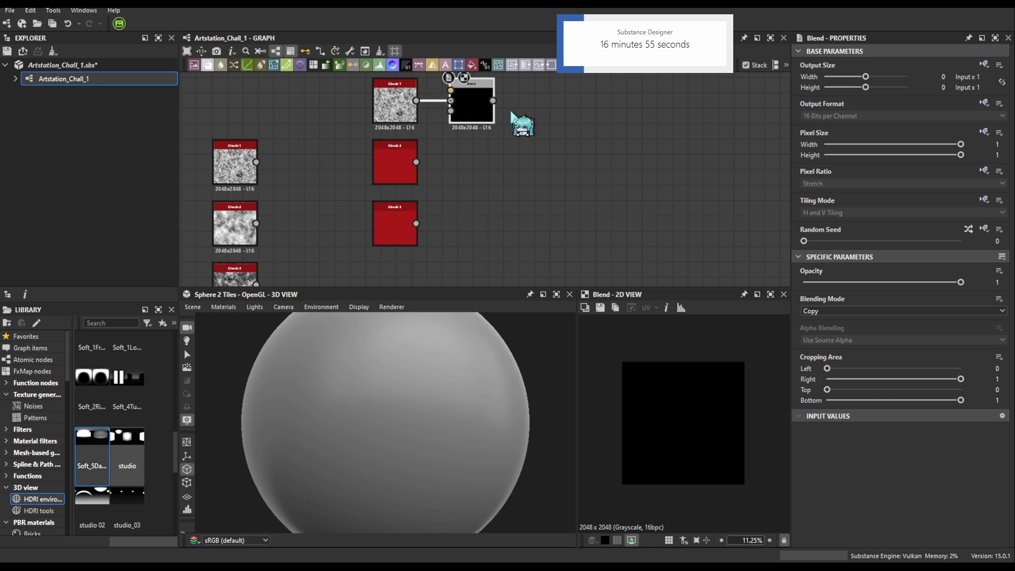
{"action": "left_click_drag", "start_coordinate": [416, 162], "coordinate": [451, 112]}
Chain a second Blend node after the first and connect the copied Clouds 3 to its foreground input
{"action": "key", "text": "b"}
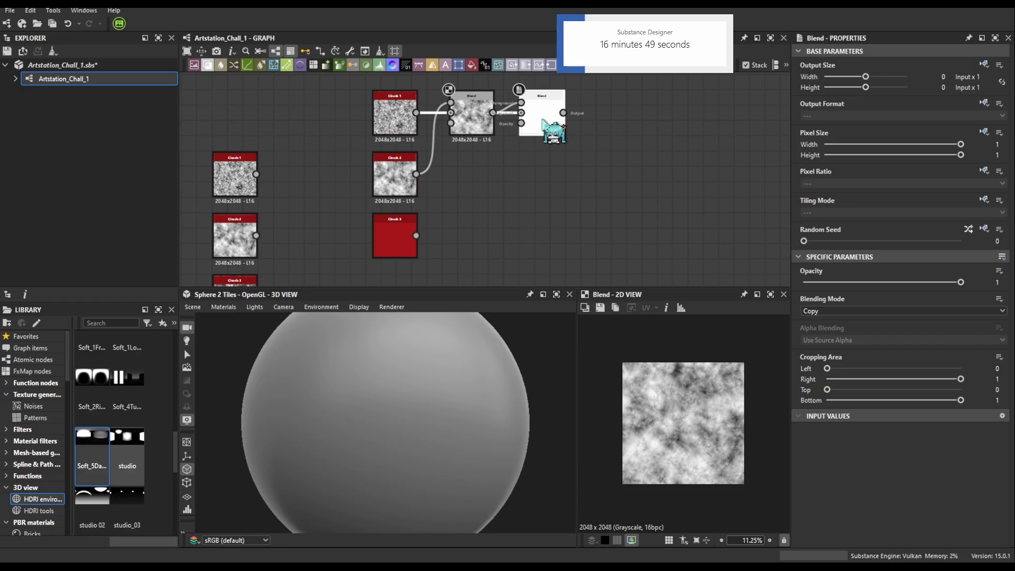
{"action": "key", "text": "Delete"}
{"action": "left_click", "coordinate": [473, 129]}
{"action": "key", "text": "b"}
{"action": "left_click_drag", "start_coordinate": [416, 235], "coordinate": [527, 112]}
Set the blending mode of both Blend nodes to Multiply
{"action": "left_click", "coordinate": [465, 127]}
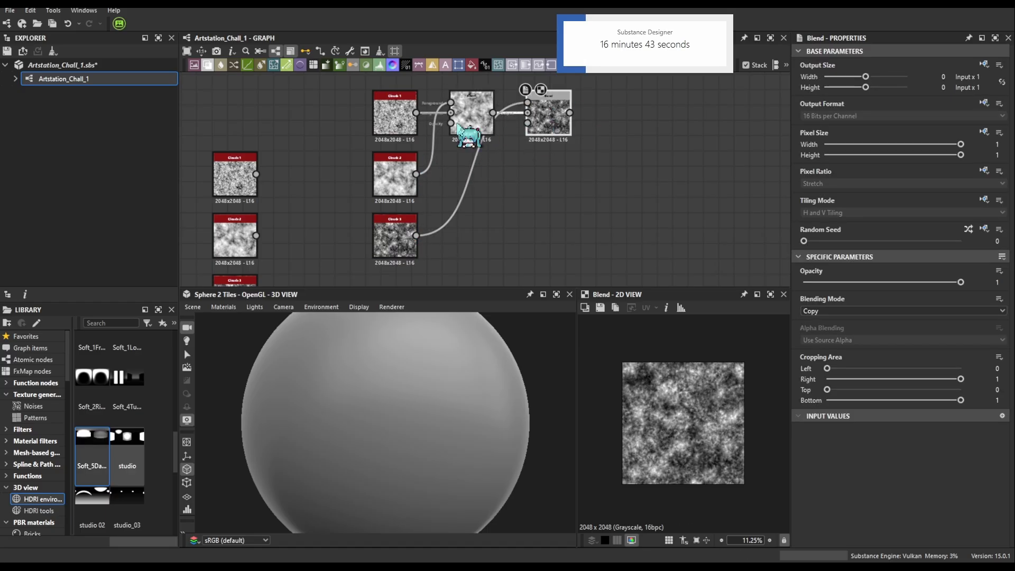
{"action": "left_click", "coordinate": [552, 132]}
{"action": "left_click", "coordinate": [832, 344]}
{"action": "left_click", "coordinate": [478, 131]}
{"action": "left_click", "coordinate": [537, 128]}
{"action": "scroll", "coordinate": [641, 415], "scroll_direction": "up", "scroll_amount": 1}
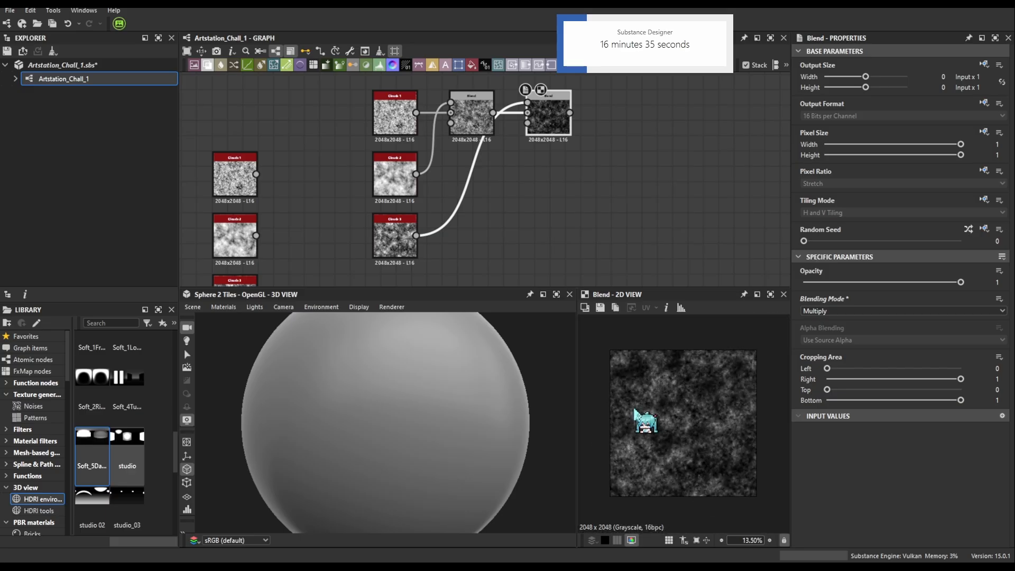
Adjust the scale of the three copied Clouds nodes and preview the final Blend output
{"action": "double_click", "coordinate": [404, 130]}
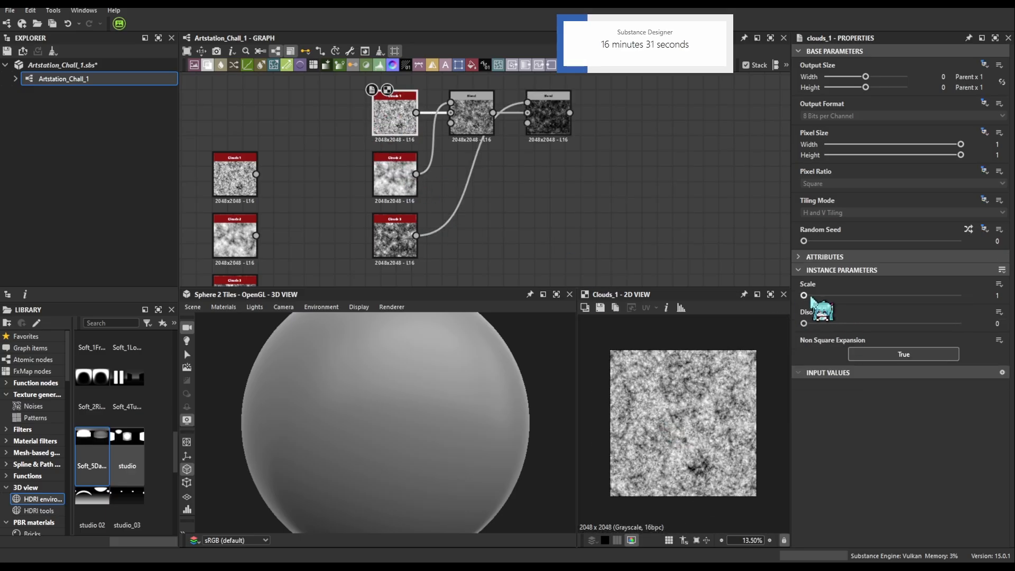
{"action": "double_click", "coordinate": [396, 185]}
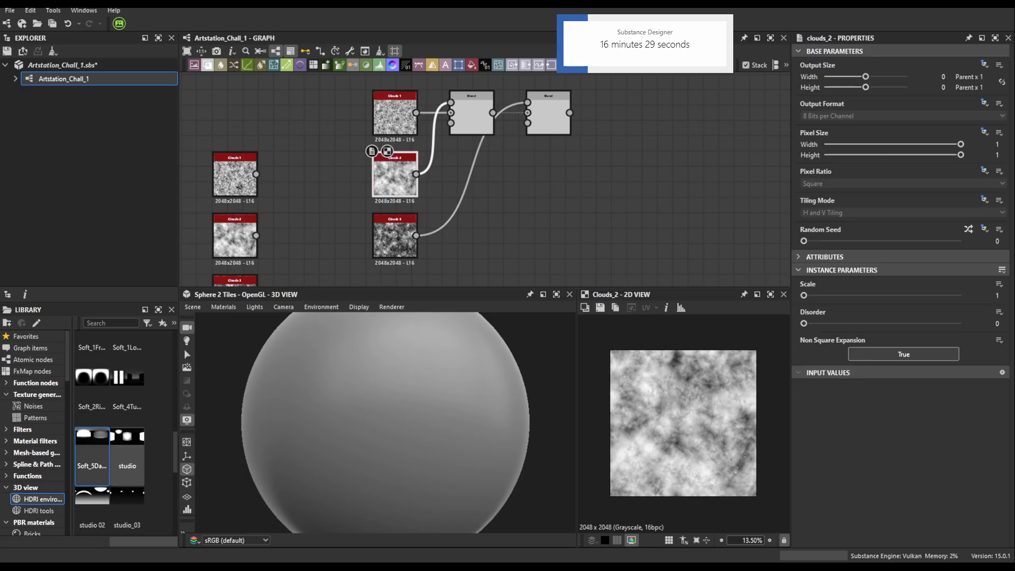
{"action": "double_click", "coordinate": [394, 235]}
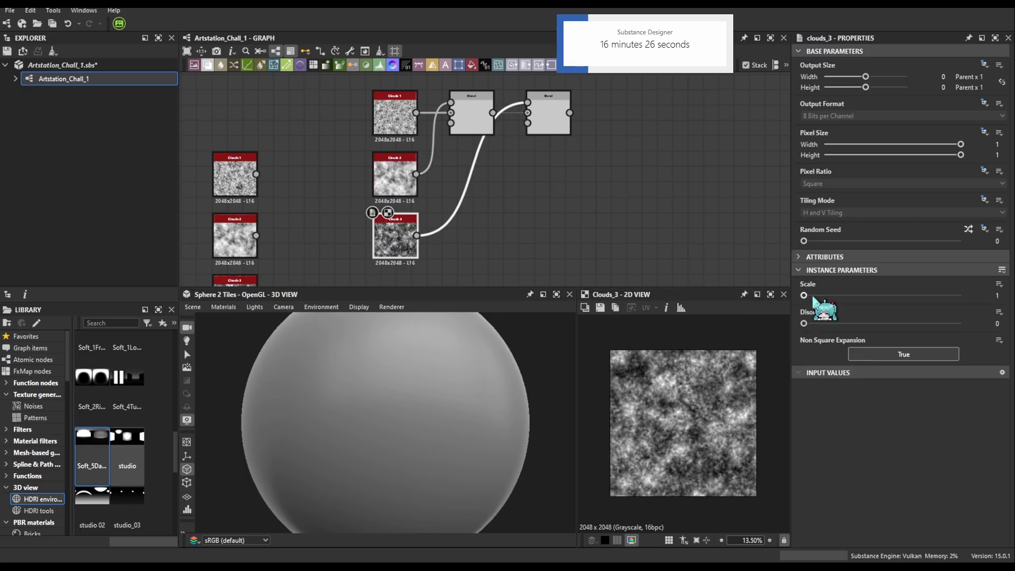
{"action": "double_click", "coordinate": [544, 117]}
Move the blended clouds network higher in the graph and enclose it in a frame titled "Layer 1"
{"action": "scroll", "coordinate": [705, 486], "scroll_direction": "down", "scroll_amount": 3}
{"action": "scroll", "coordinate": [581, 205], "scroll_direction": "down", "scroll_amount": 3}
{"action": "left_click_drag", "start_coordinate": [377, 135], "coordinate": [469, 226]}
{"action": "left_click_drag", "start_coordinate": [457, 164], "coordinate": [456, 104]}
{"action": "key", "text": "ctrl+f"}
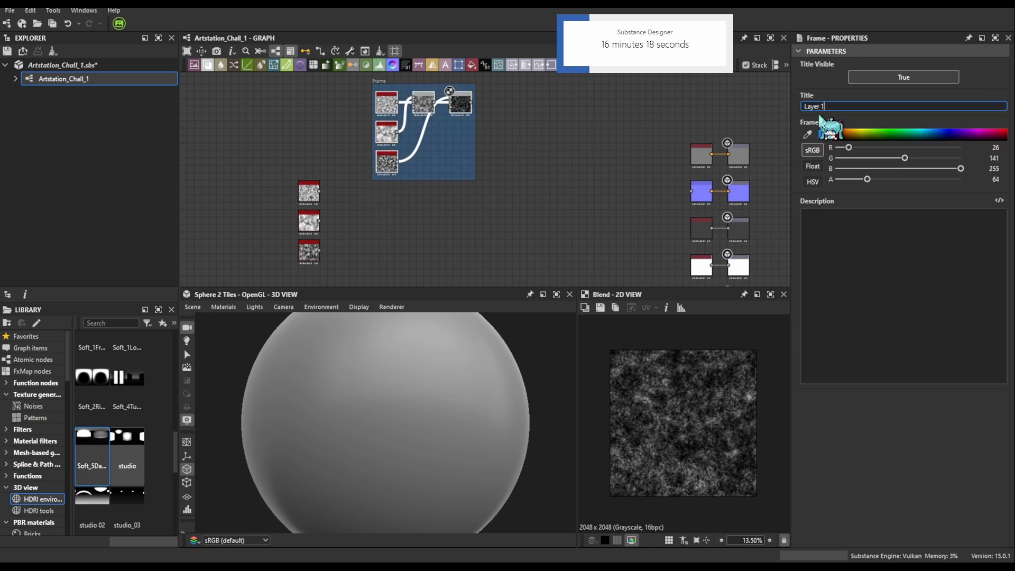
{"action": "left_click", "coordinate": [379, 83]}
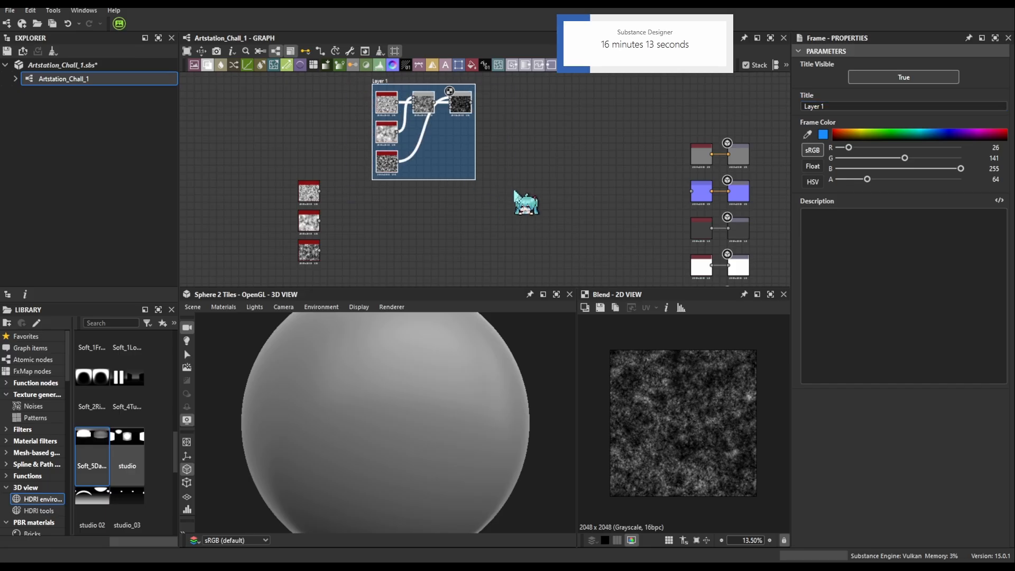
Add a Uniform Color node in the empty graph area below the Layer 1 frame
{"action": "mouse_move", "coordinate": [516, 191]}
{"action": "middle_mouse_down"}
{"action": "mouse_move", "coordinate": [543, 192]}
{"action": "mouse_move", "coordinate": [537, 242]}
{"action": "mouse_move", "coordinate": [518, 176]}
{"action": "middle_mouse_up"}
{"action": "scroll", "coordinate": [504, 188], "scroll_direction": "up", "scroll_amount": 3}
{"action": "scroll", "coordinate": [505, 187], "scroll_direction": "down", "scroll_amount": 4}
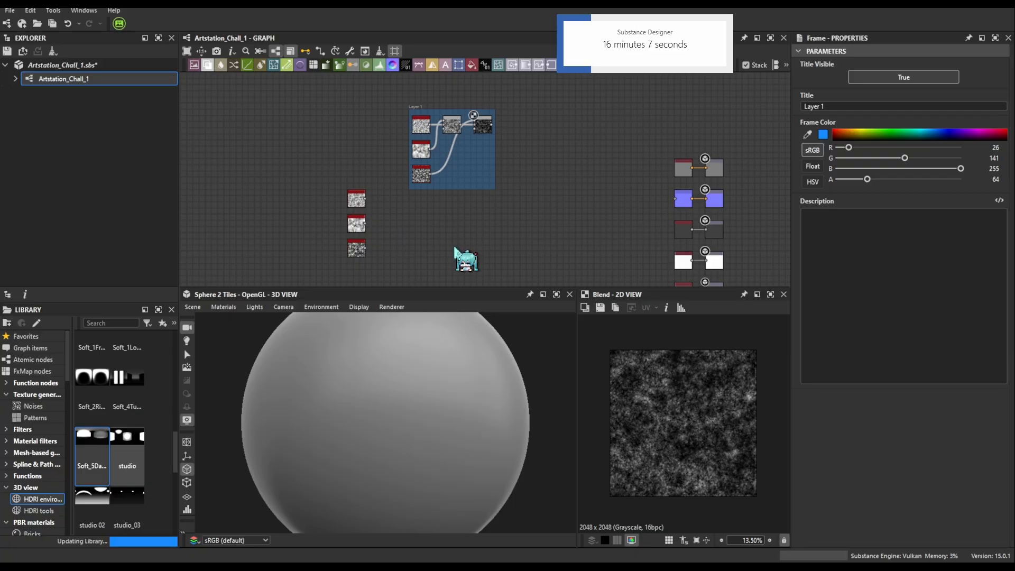
{"action": "key", "text": "Return"}
{"action": "scroll", "coordinate": [454, 249], "scroll_direction": "up", "scroll_amount": 4}
{"action": "left_click_drag", "start_coordinate": [450, 250], "coordinate": [412, 191]}
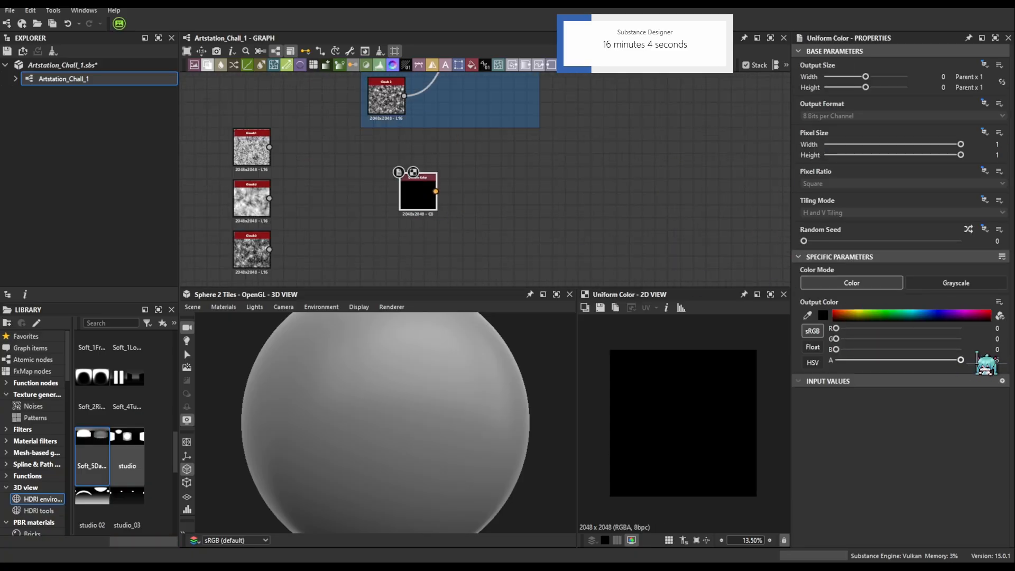
Switch the Uniform Color node to Grayscale and set its luminance to 128
{"action": "key", "text": "Return"}
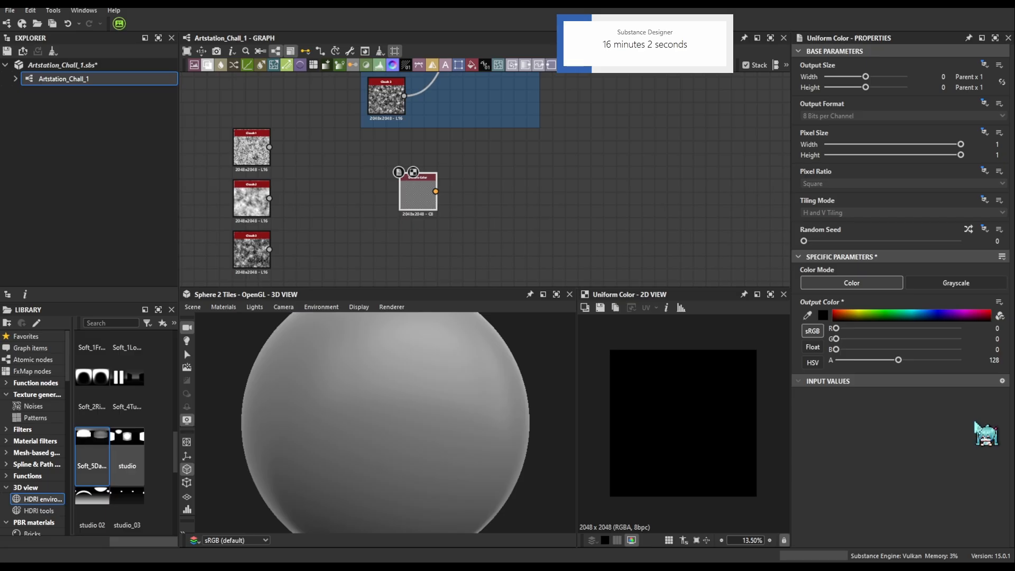
{"action": "left_click", "coordinate": [925, 281]}
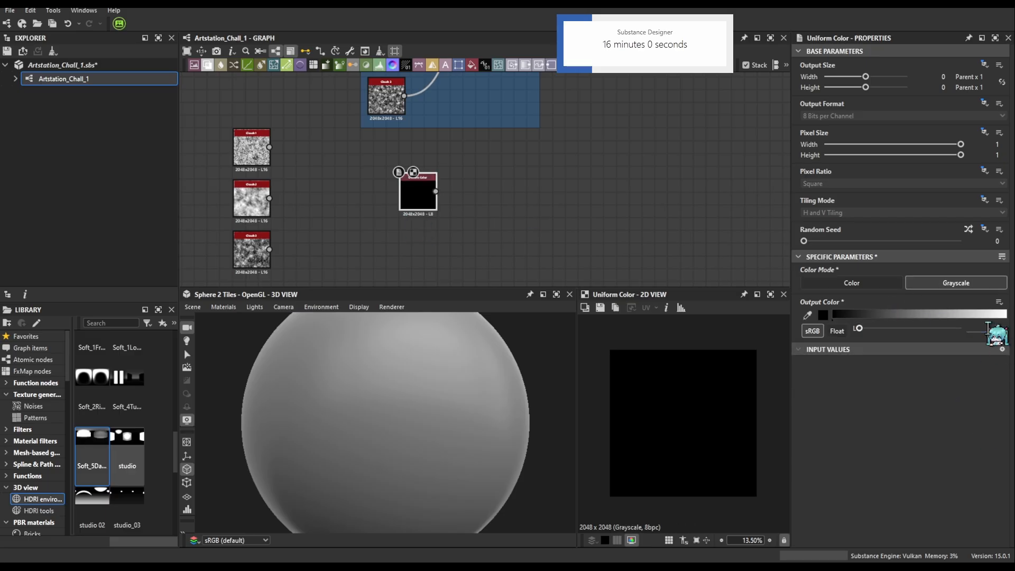
{"action": "type", "text": "128"}
{"action": "key", "text": "Return"}
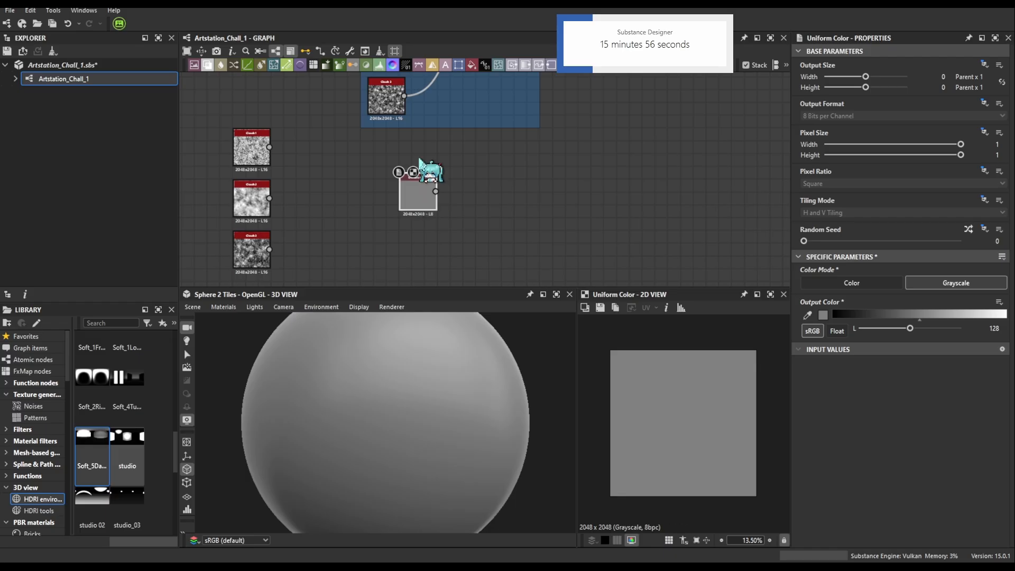
Add a Blend node with the Uniform Color as its background and the Layer 1 output as its foreground
{"action": "scroll", "coordinate": [439, 190], "scroll_direction": "down", "scroll_amount": 3}
{"action": "left_click_drag", "start_coordinate": [421, 214], "coordinate": [480, 209]}
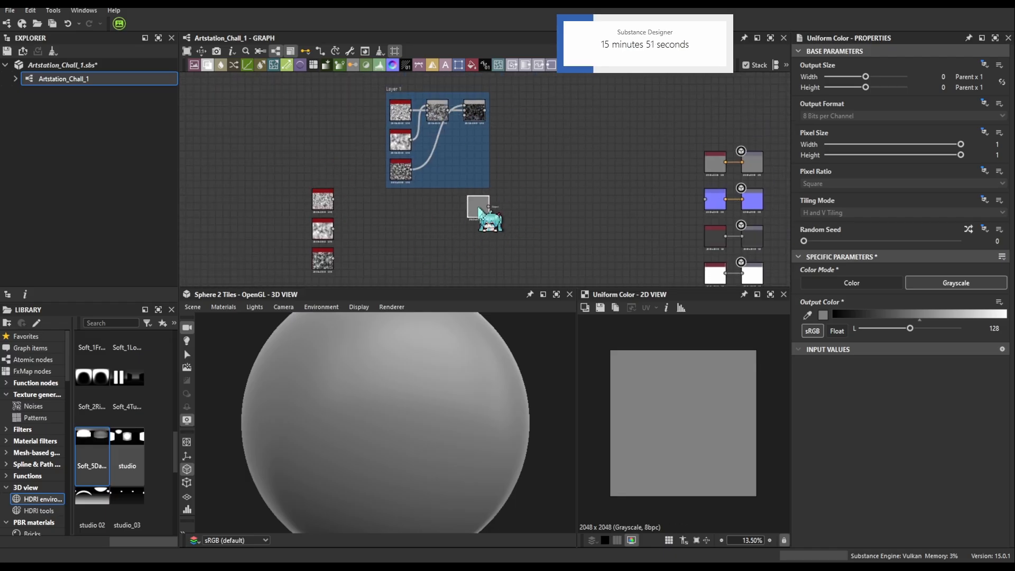
{"action": "key", "text": "b"}
{"action": "scroll", "coordinate": [483, 194], "scroll_direction": "up", "scroll_amount": 3}
{"action": "middle_click_drag", "start_coordinate": [491, 164], "coordinate": [460, 197]}
{"action": "scroll", "coordinate": [460, 197], "scroll_direction": "down", "scroll_amount": 1}
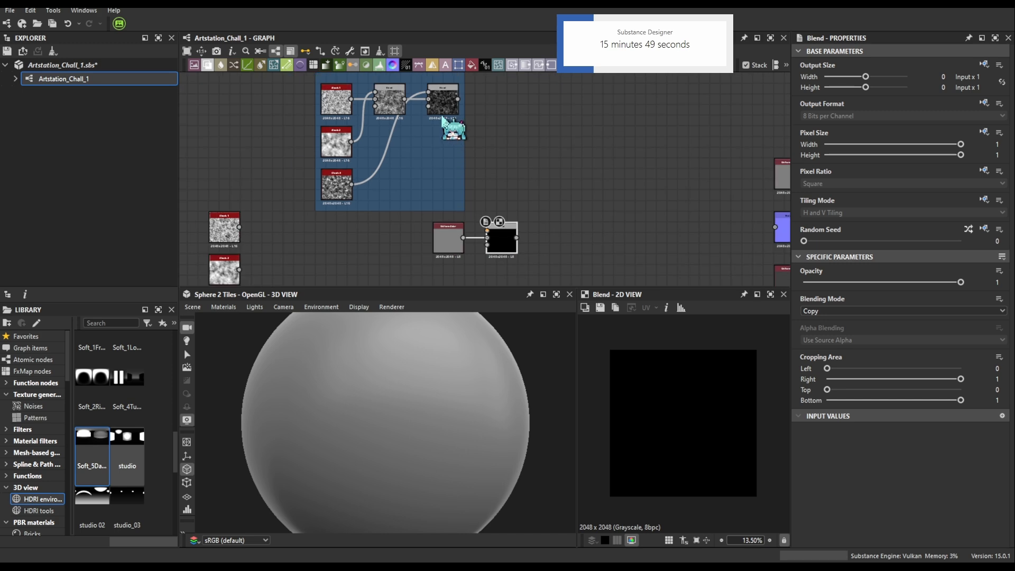
{"action": "left_click_drag", "start_coordinate": [457, 99], "coordinate": [501, 228]}
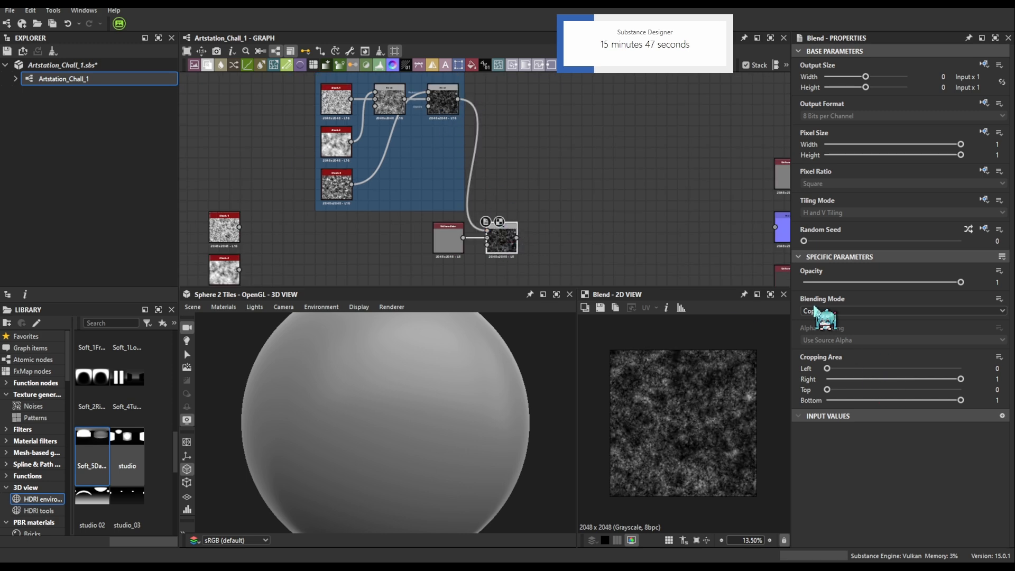
Set the new Blend node's blending mode to Subtract and its opacity to 0.45
{"action": "scroll", "coordinate": [822, 315], "scroll_direction": "down", "scroll_amount": 4}
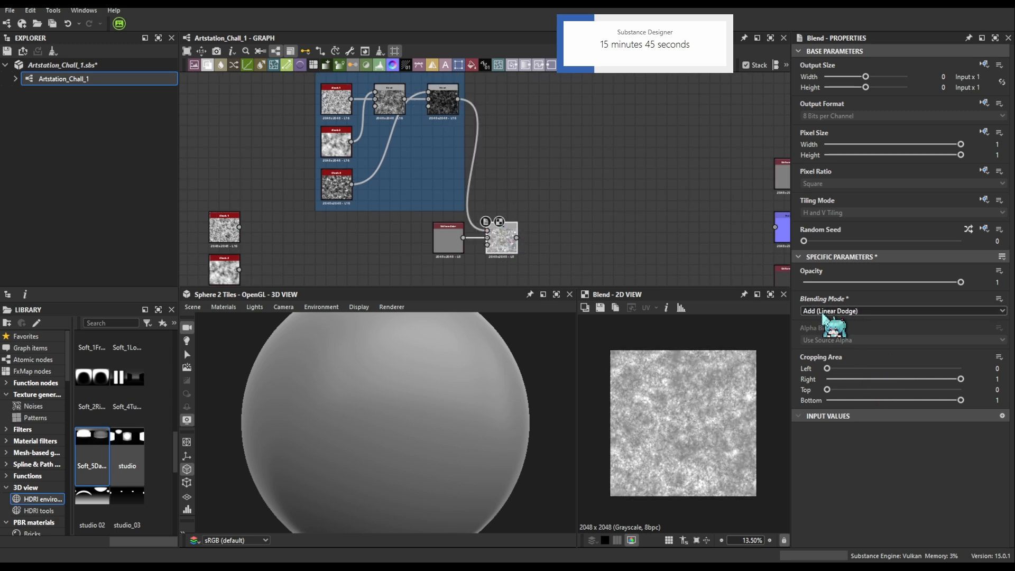
{"action": "scroll", "coordinate": [823, 316], "scroll_direction": "down", "scroll_amount": 2}
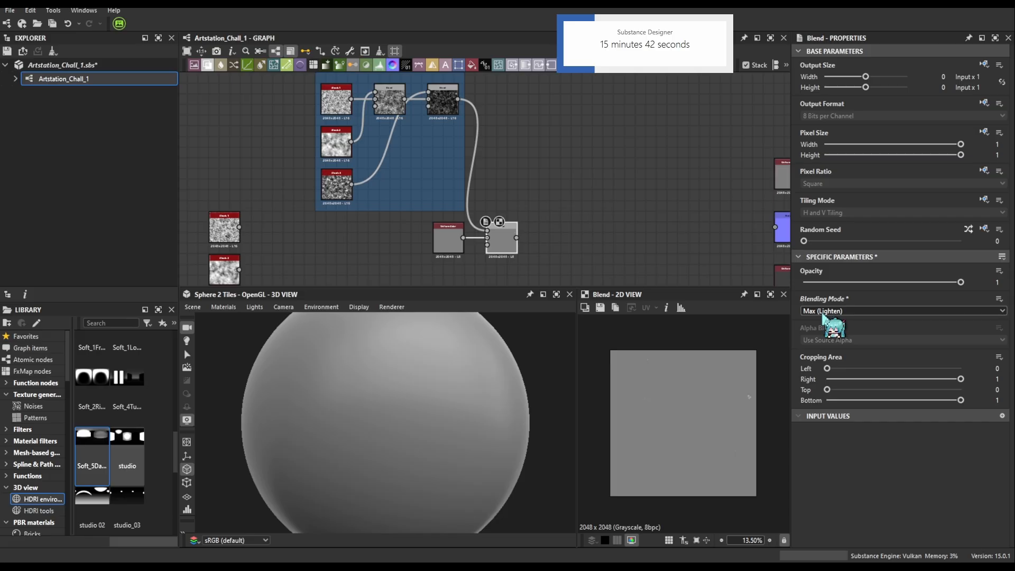
{"action": "scroll", "coordinate": [823, 316], "scroll_direction": "up", "scroll_amount": 4}
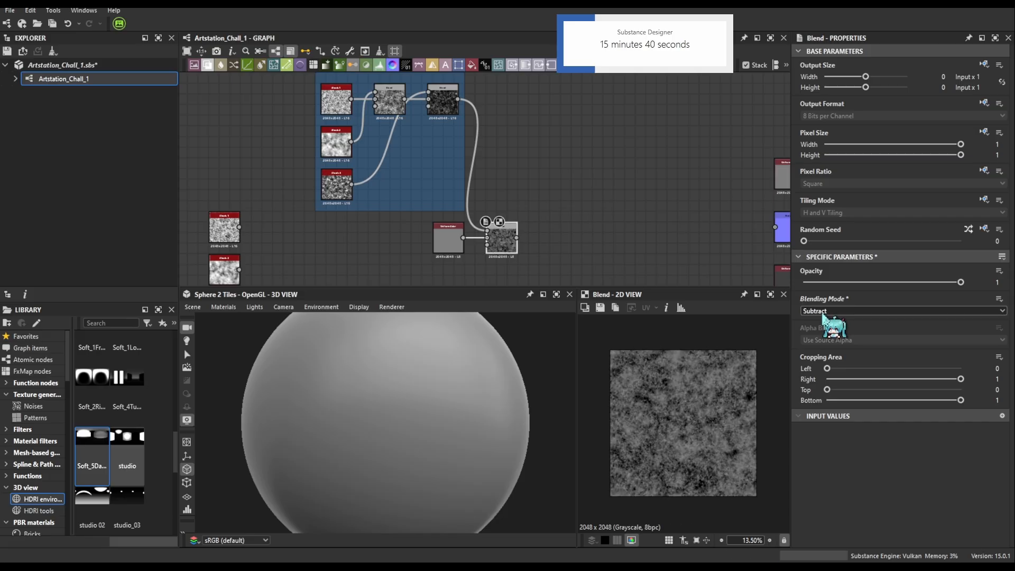
{"action": "scroll", "coordinate": [822, 315], "scroll_direction": "up", "scroll_amount": 1}
{"action": "scroll", "coordinate": [823, 315], "scroll_direction": "down", "scroll_amount": 1}
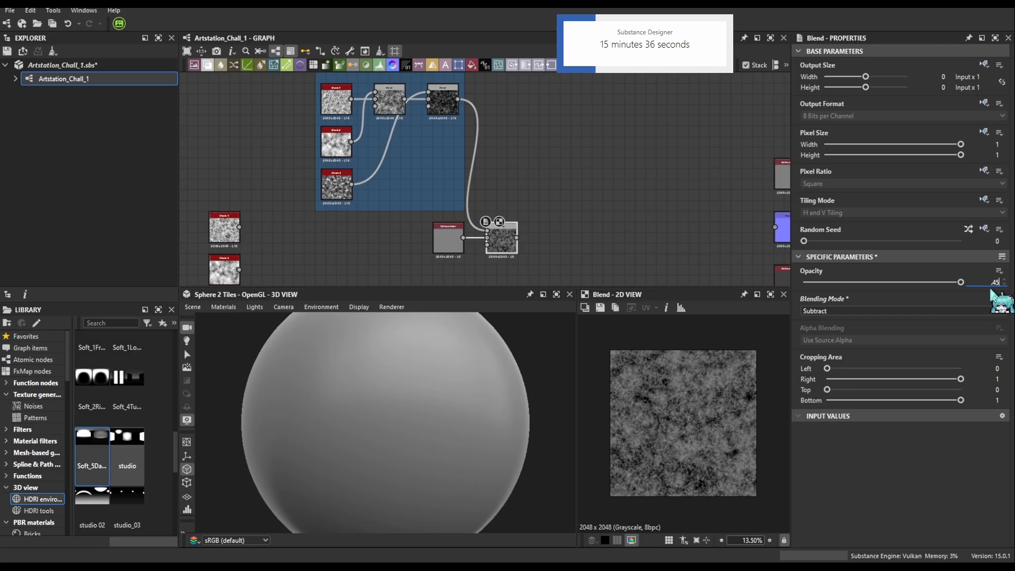
{"action": "type", "text": ".45"}
{"action": "key", "text": "Return"}
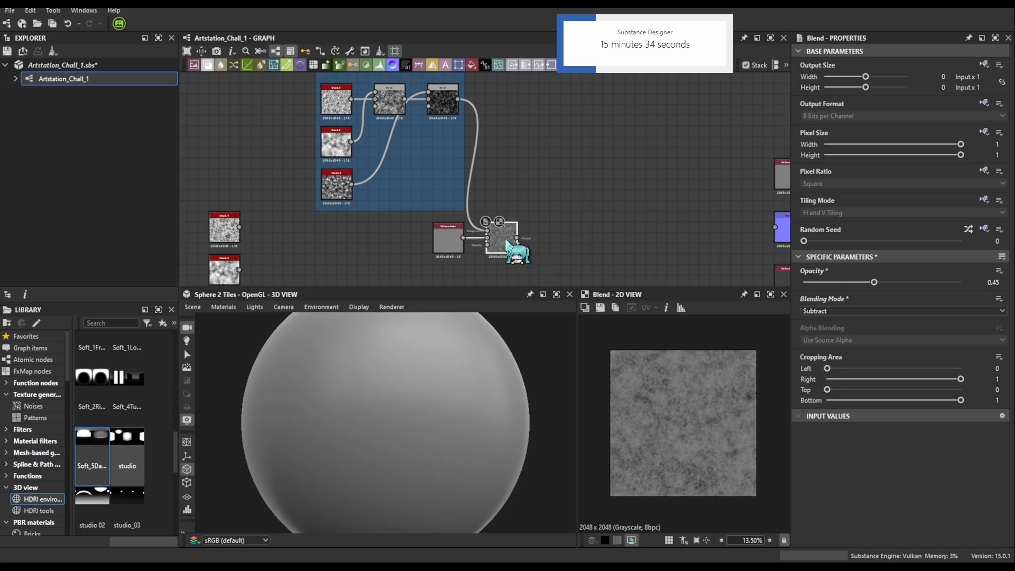
Feed the Subtract Blend into the Normal node and set the normal intensity to 5
{"action": "scroll", "coordinate": [506, 246], "scroll_direction": "down", "scroll_amount": 2}
{"action": "left_click_drag", "start_coordinate": [454, 219], "coordinate": [684, 217]}
{"action": "double_click", "coordinate": [685, 217]}
{"action": "left_click", "coordinate": [989, 280]}
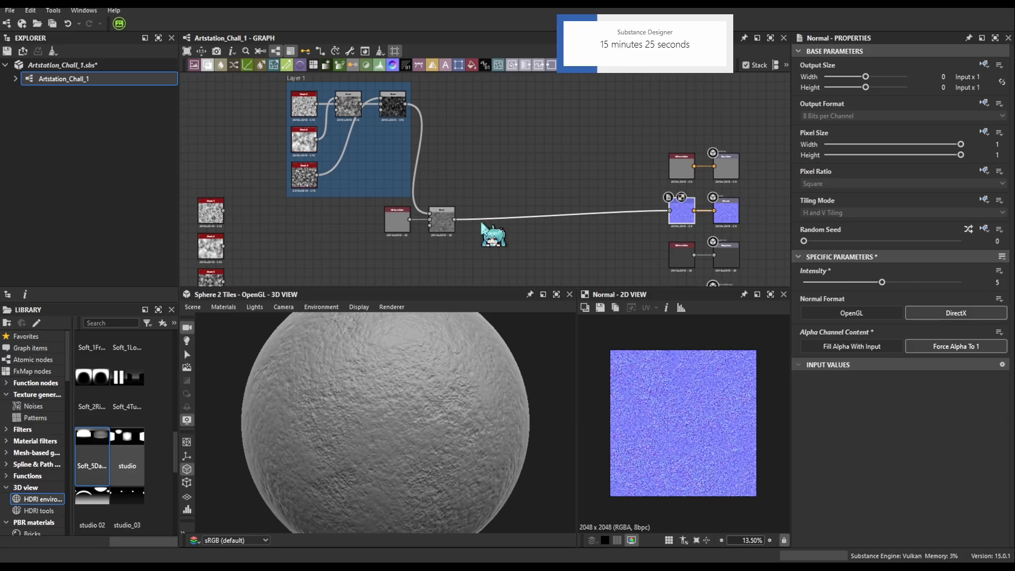
Replace the ambient occlusion output's Uniform Color with an HBAO node fed by the Subtract Blend
{"action": "middle_click_drag", "start_coordinate": [663, 213], "coordinate": [660, 165]}
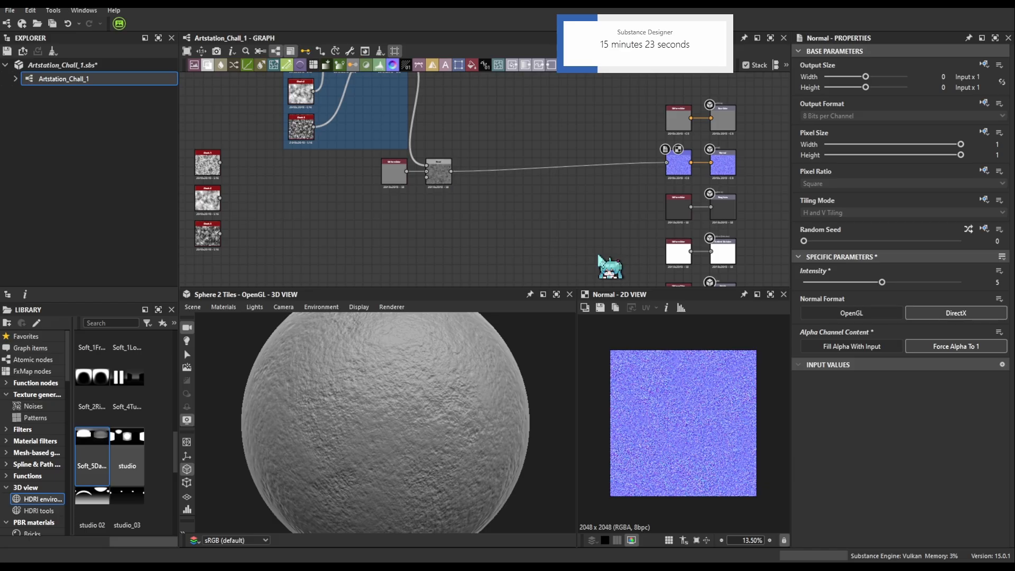
{"action": "key", "text": "a"}
{"action": "middle_click_drag", "start_coordinate": [629, 265], "coordinate": [612, 233]}
{"action": "left_click_drag", "start_coordinate": [594, 220], "coordinate": [698, 227]}
{"action": "left_click", "coordinate": [669, 225]}
{"action": "key", "text": "Delete"}
{"action": "left_click_drag", "start_coordinate": [434, 140], "coordinate": [659, 224]}
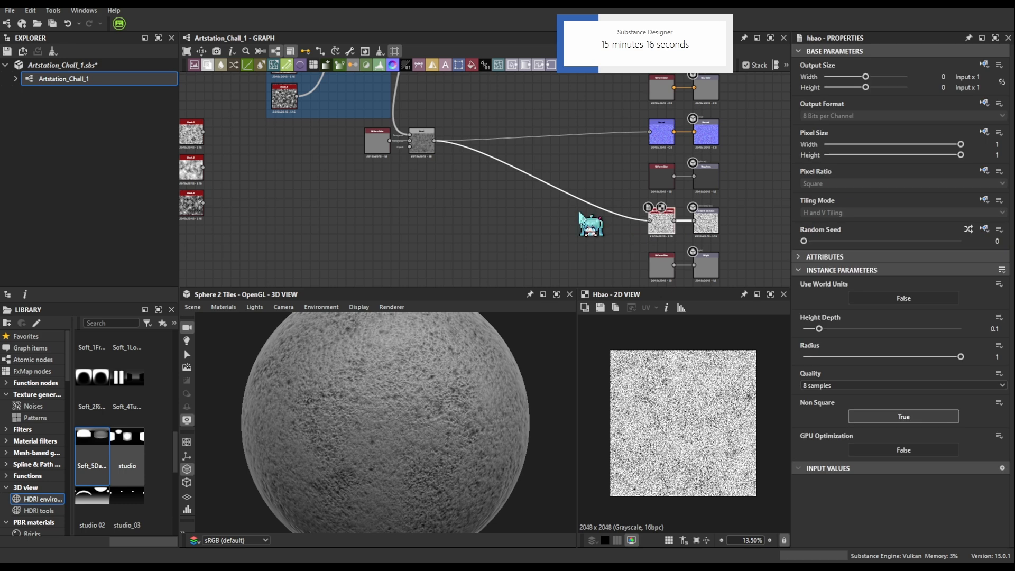
Add a dot on the HBAO input link, route it to the height output, and delete that output's Uniform Color
{"action": "left_click", "coordinate": [597, 212]}
{"action": "left_click", "coordinate": [421, 146]}
{"action": "scroll", "coordinate": [678, 429], "scroll_direction": "up", "scroll_amount": 1}
{"action": "left_click_drag", "start_coordinate": [596, 206], "coordinate": [694, 265]}
{"action": "left_click", "coordinate": [661, 267]}
{"action": "key", "text": "Delete"}
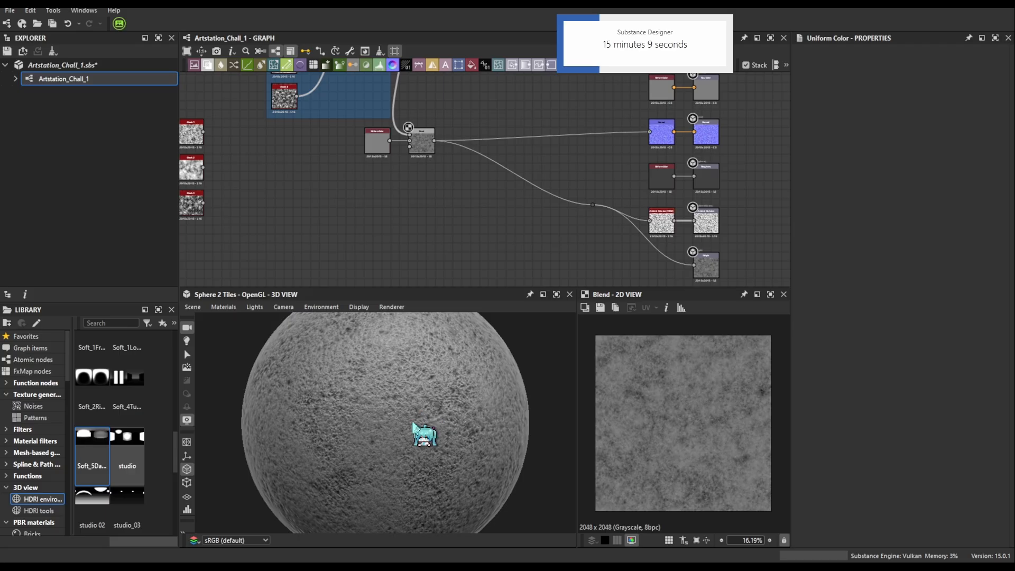
Inspect the Subtract Blend preview, lower the link dot slightly, and set the Blend's opacity to 0.6
{"action": "scroll", "coordinate": [711, 388], "scroll_direction": "up", "scroll_amount": 5}
{"action": "scroll", "coordinate": [719, 412], "scroll_direction": "up", "scroll_amount": 2}
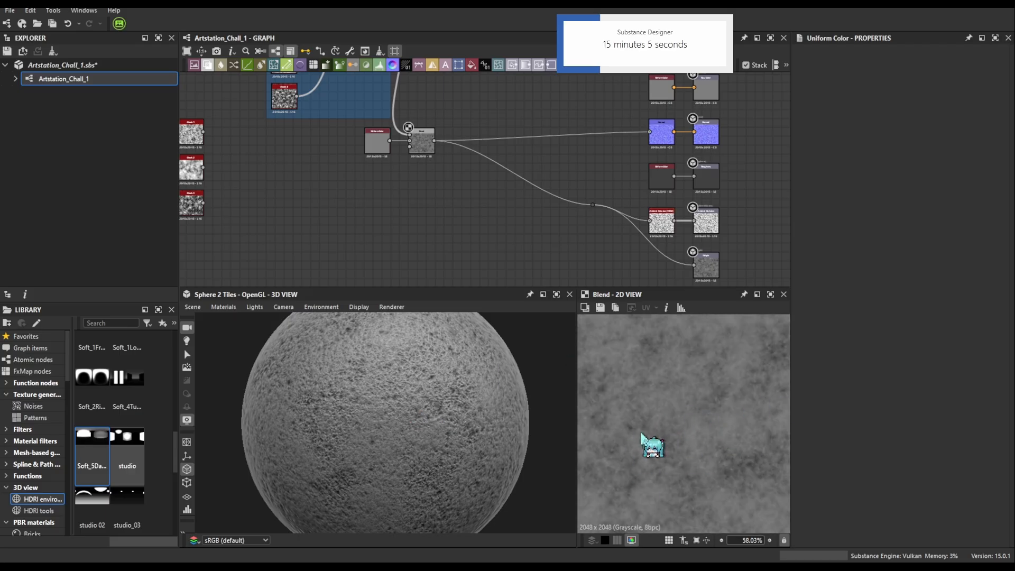
{"action": "left_click_drag", "start_coordinate": [410, 403], "coordinate": [384, 408]}
{"action": "left_click_drag", "start_coordinate": [593, 204], "coordinate": [596, 218]}
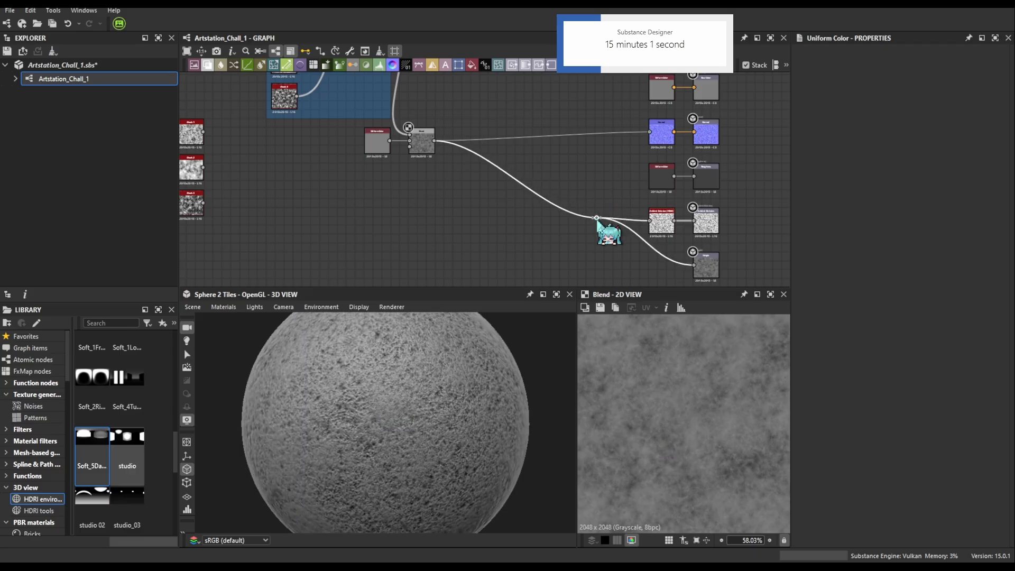
{"action": "scroll", "coordinate": [437, 227], "scroll_direction": "up", "scroll_amount": 5}
{"action": "left_click", "coordinate": [521, 228]}
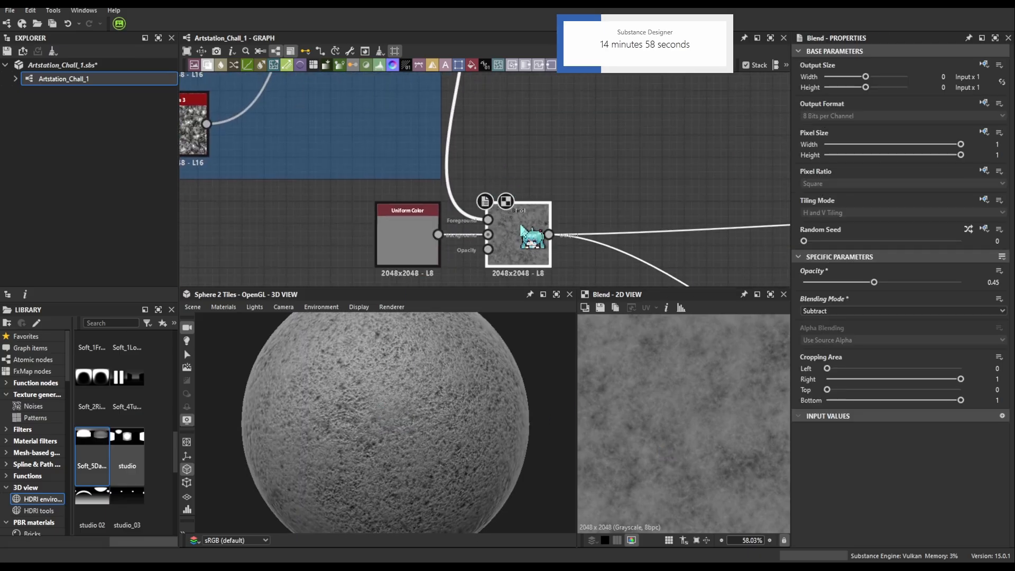
{"action": "mouse_move", "coordinate": [879, 284]}
{"action": "left_mouse_down"}
{"action": "mouse_move", "coordinate": [903, 283]}
{"action": "mouse_move", "coordinate": [888, 283]}
{"action": "left_mouse_up"}
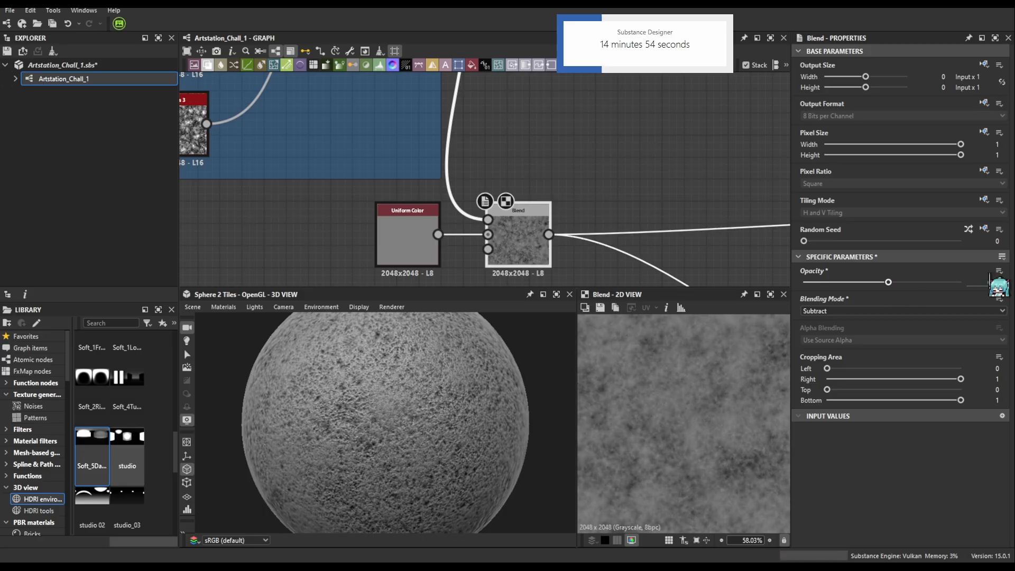
{"action": "key", "text": "Return"}
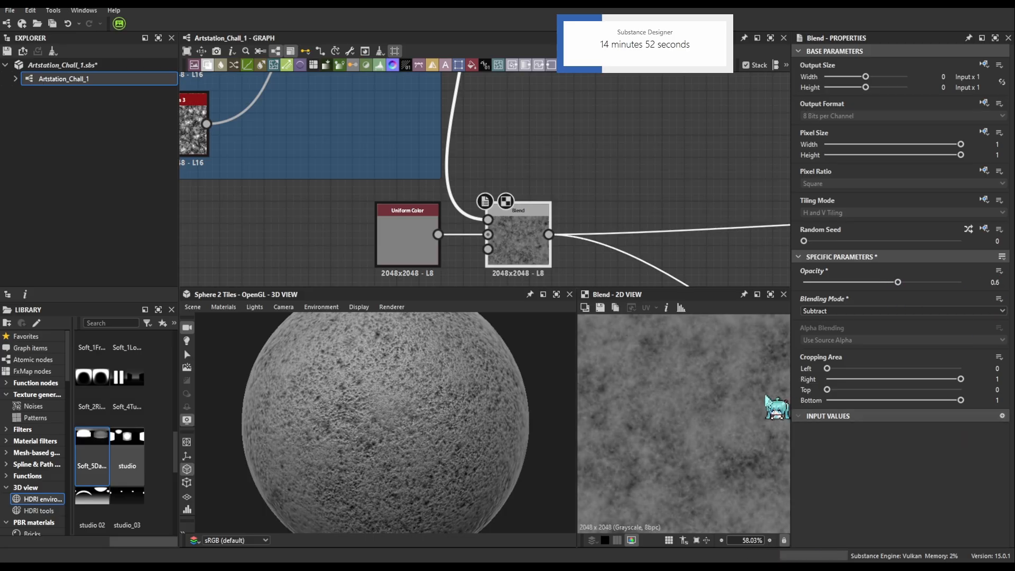
Add a second Blend after the Subtract Blend and paste a copy of the Layer 1 frame and its nodes above
{"action": "key", "text": "b"}
{"action": "scroll", "coordinate": [468, 242], "scroll_direction": "down", "scroll_amount": 5}
{"action": "middle_click_drag", "start_coordinate": [481, 167], "coordinate": [496, 213]}
{"action": "left_click_drag", "start_coordinate": [351, 164], "coordinate": [475, 267]}
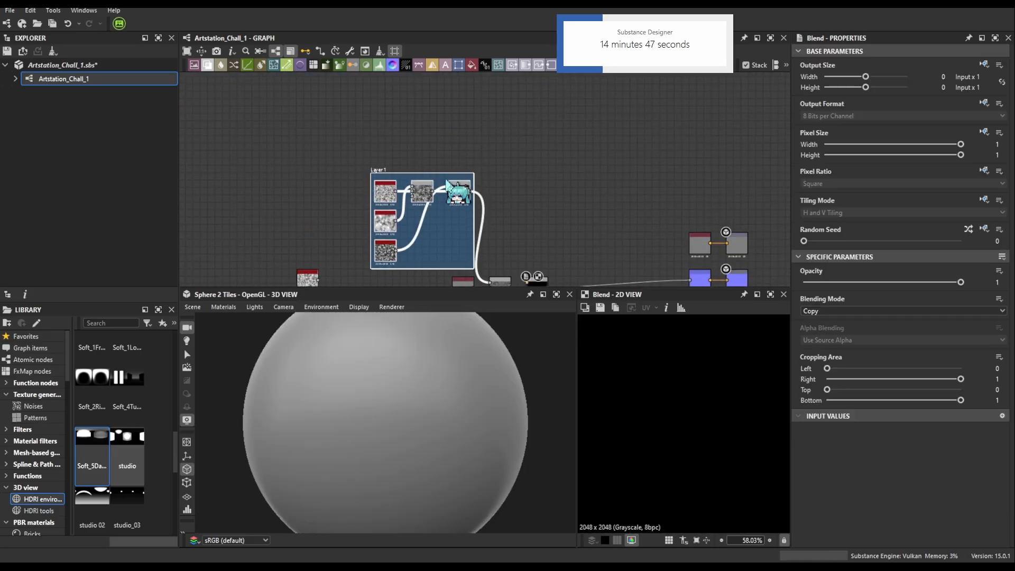
{"action": "left_click_drag", "start_coordinate": [444, 173], "coordinate": [444, 166]}
{"action": "left_click_drag", "start_coordinate": [322, 156], "coordinate": [483, 268]}
{"action": "middle_click_drag", "start_coordinate": [448, 120], "coordinate": [328, 246]}
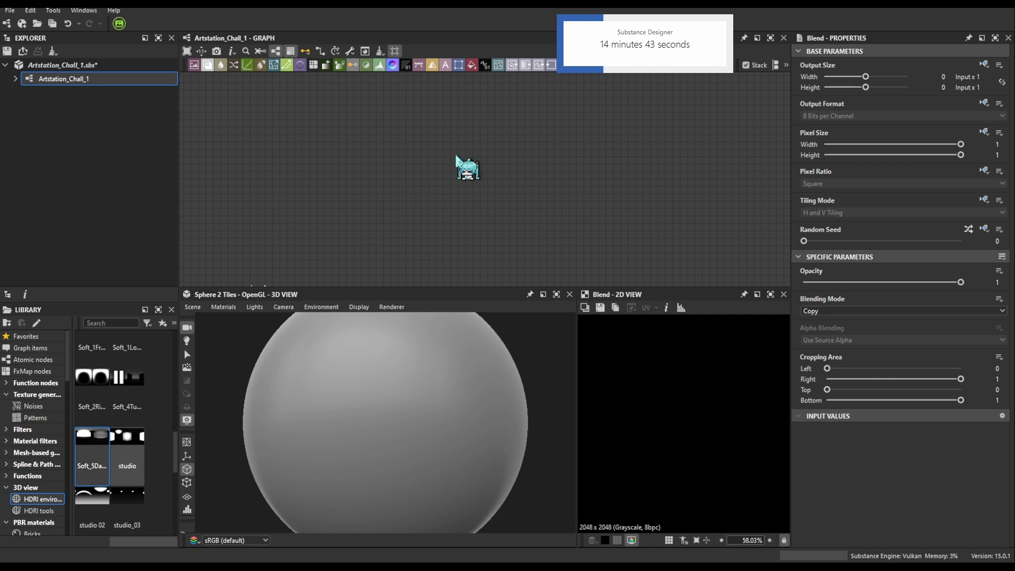
{"action": "key", "text": "ctrl+v"}
Rename the duplicated frame as "Layer 2"
{"action": "scroll", "coordinate": [488, 202], "scroll_direction": "down", "scroll_amount": 3}
{"action": "middle_click_drag", "start_coordinate": [489, 205], "coordinate": [489, 176]}
{"action": "left_click", "coordinate": [457, 128]}
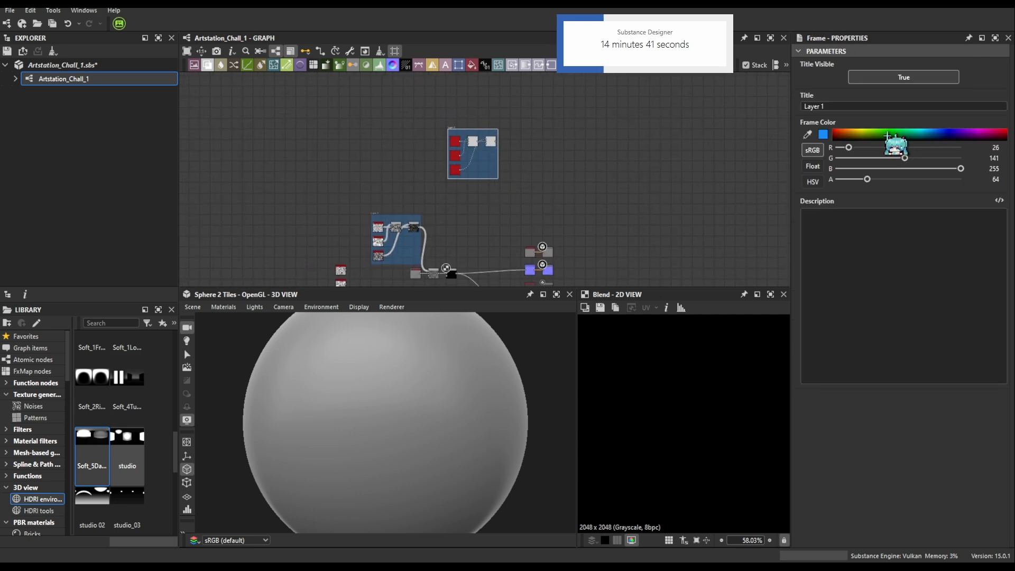
{"action": "left_click", "coordinate": [869, 105]}
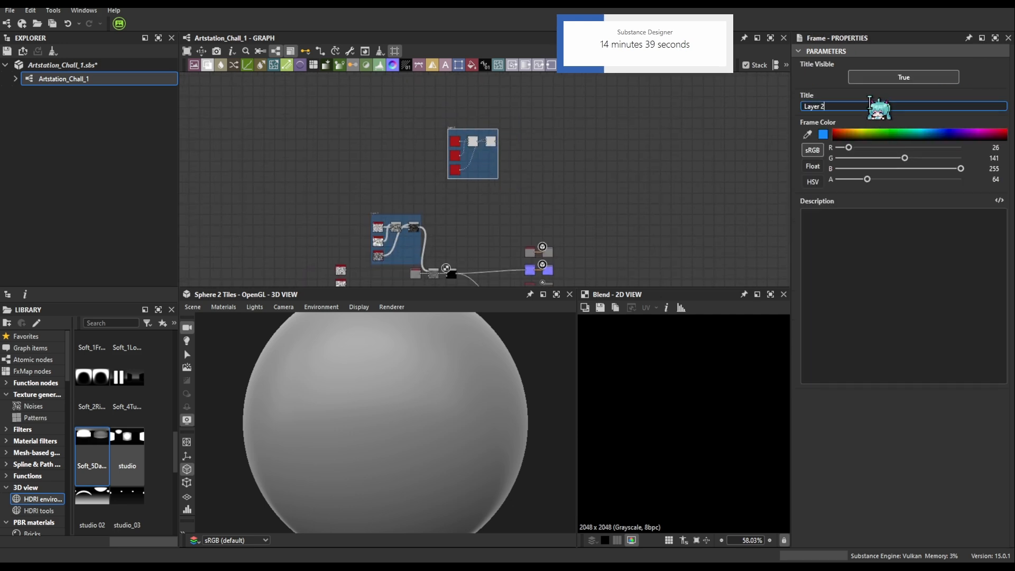
Preview the nodes inside the Layer 2 frame and set the Clouds 3 scale to 5
{"action": "scroll", "coordinate": [612, 210], "scroll_direction": "up", "scroll_amount": 5}
{"action": "middle_click_drag", "start_coordinate": [344, 79], "coordinate": [465, 195]}
{"action": "double_click", "coordinate": [320, 164]}
{"action": "middle_click_drag", "start_coordinate": [320, 170], "coordinate": [394, 179]}
{"action": "double_click", "coordinate": [391, 206]}
{"action": "double_click", "coordinate": [446, 168]}
{"action": "scroll", "coordinate": [737, 402], "scroll_direction": "down", "scroll_amount": 3}
{"action": "double_click", "coordinate": [392, 248]}
{"action": "left_click_drag", "start_coordinate": [844, 298], "coordinate": [889, 300]}
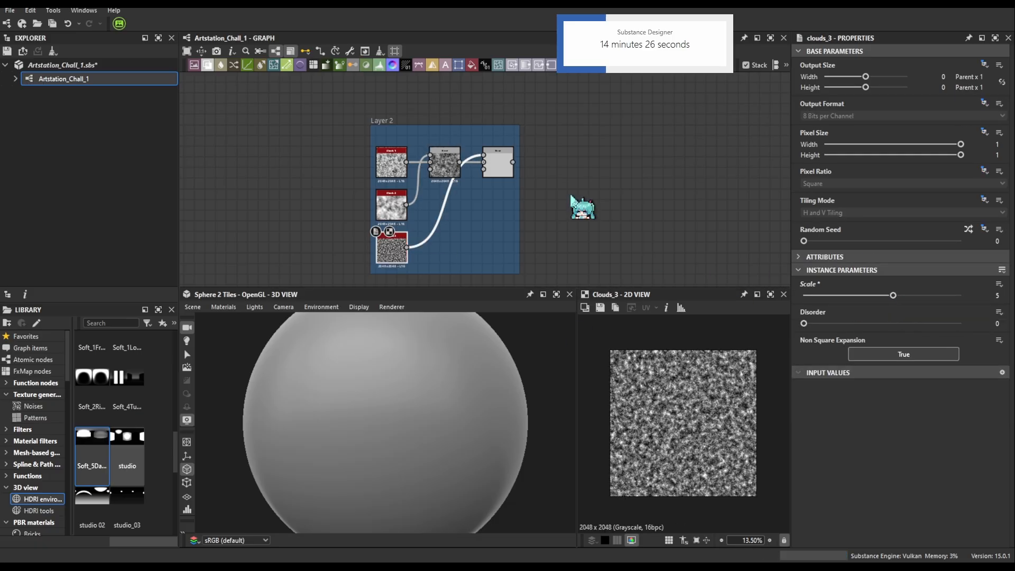
Preview the final Blend in Layer 2 and set its opacity to 0.75
{"action": "double_click", "coordinate": [393, 203]}
{"action": "left_click", "coordinate": [499, 163]}
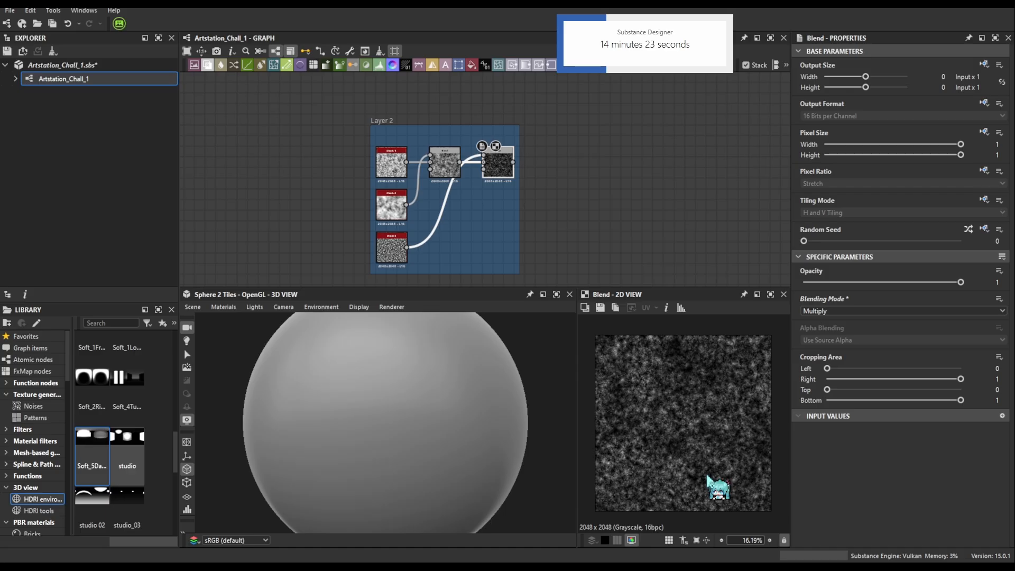
{"action": "left_click_drag", "start_coordinate": [960, 281], "coordinate": [907, 282]}
{"action": "left_click", "coordinate": [994, 282]}
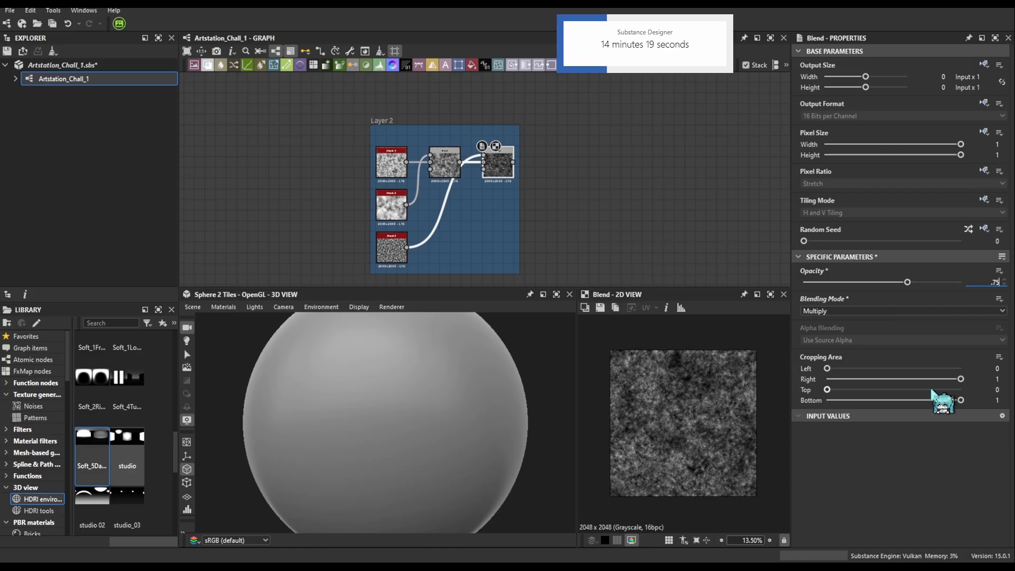
Move the Layer 2 frame directly above Layer 1 and connect its final Blend to the second Blend's foreground input
{"action": "scroll", "coordinate": [515, 175], "scroll_direction": "down", "scroll_amount": 5}
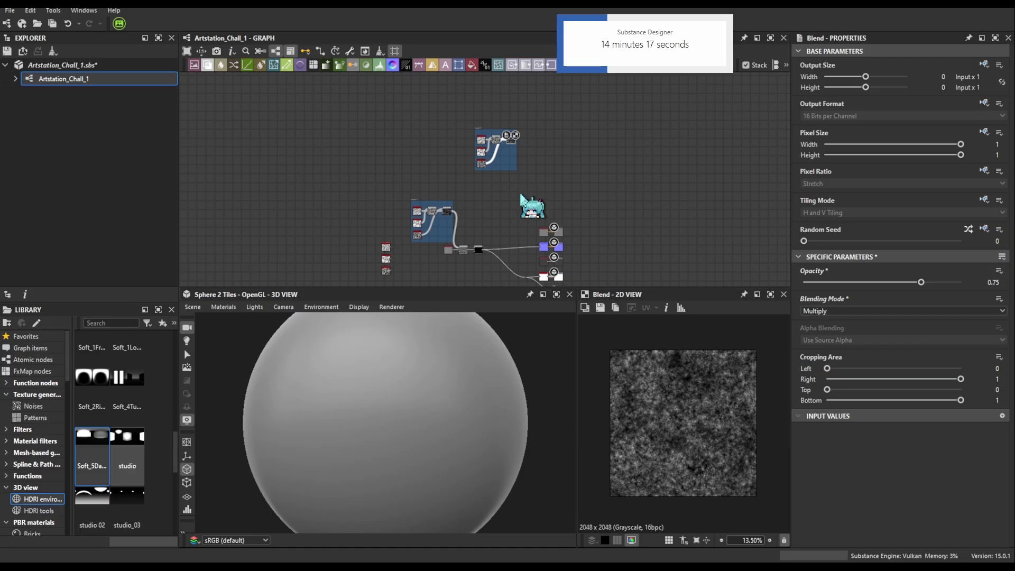
{"action": "left_click_drag", "start_coordinate": [482, 130], "coordinate": [420, 149]}
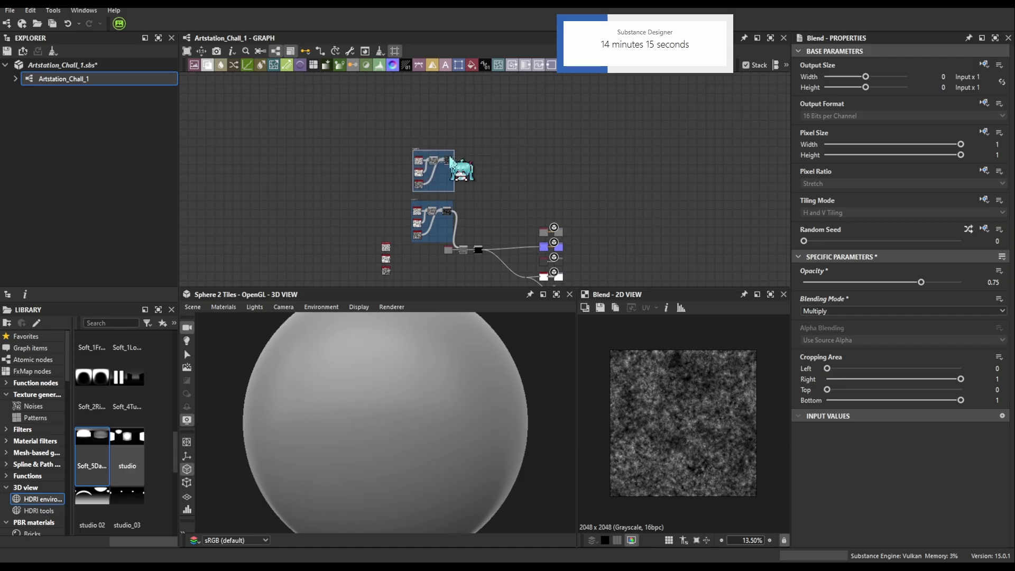
{"action": "scroll", "coordinate": [484, 200], "scroll_direction": "up", "scroll_amount": 4}
{"action": "left_click_drag", "start_coordinate": [488, 258], "coordinate": [443, 85]}
{"action": "middle_click_drag", "start_coordinate": [439, 112], "coordinate": [468, 177]}
{"action": "scroll", "coordinate": [451, 172], "scroll_direction": "up", "scroll_amount": 6}
{"action": "scroll", "coordinate": [468, 177], "scroll_direction": "down", "scroll_amount": 4}
{"action": "middle_click_drag", "start_coordinate": [488, 248], "coordinate": [489, 142]}
{"action": "scroll", "coordinate": [509, 229], "scroll_direction": "up", "scroll_amount": 4}
{"action": "middle_click_drag", "start_coordinate": [508, 229], "coordinate": [499, 104]}
Set the second Blend's blending mode to Min (Darken) and its opacity to 0.45
{"action": "left_click", "coordinate": [553, 236]}
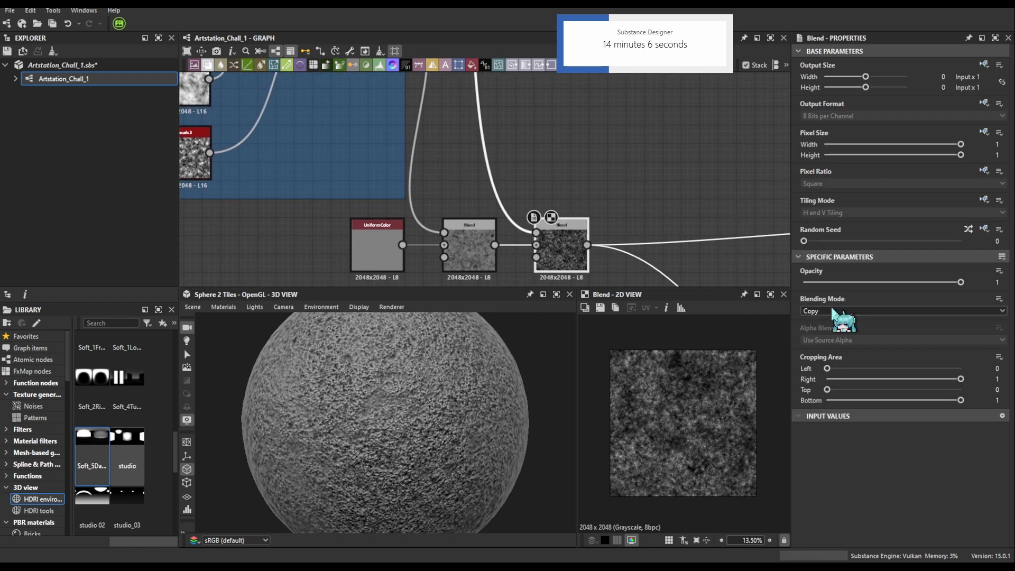
{"action": "scroll", "coordinate": [834, 313], "scroll_direction": "down", "scroll_amount": 3}
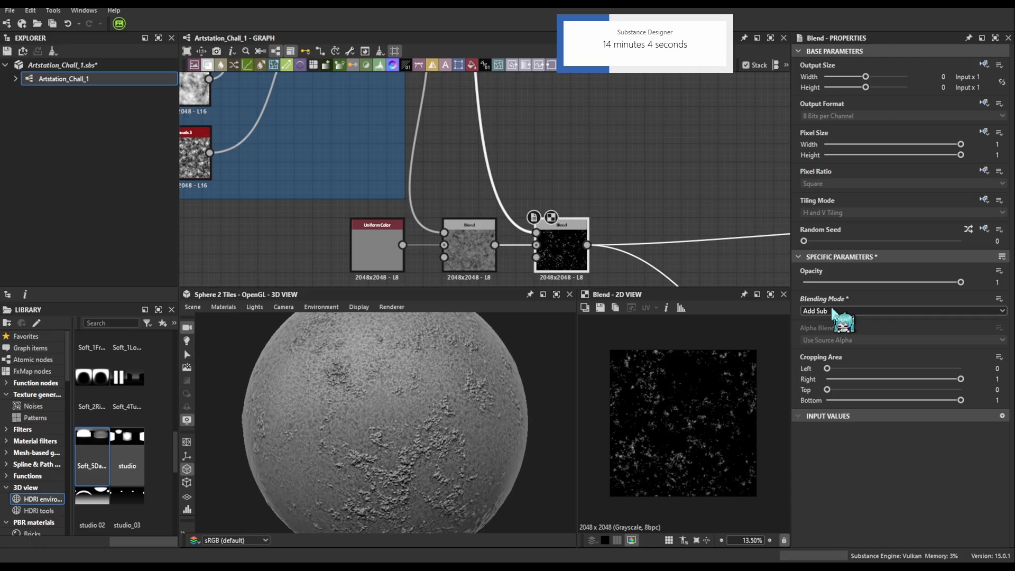
{"action": "scroll", "coordinate": [834, 313], "scroll_direction": "down", "scroll_amount": 2}
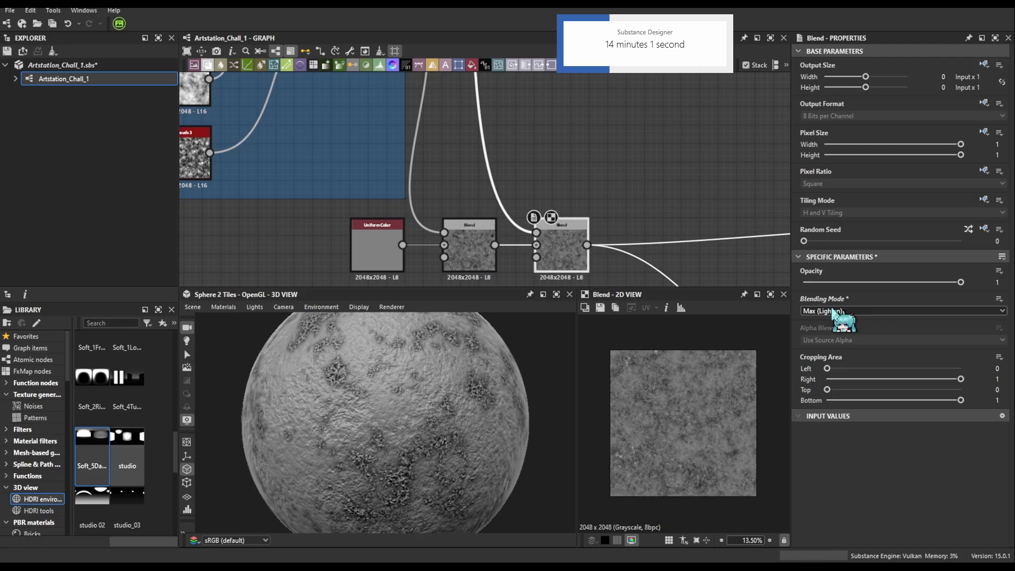
{"action": "scroll", "coordinate": [834, 312], "scroll_direction": "down", "scroll_amount": 1}
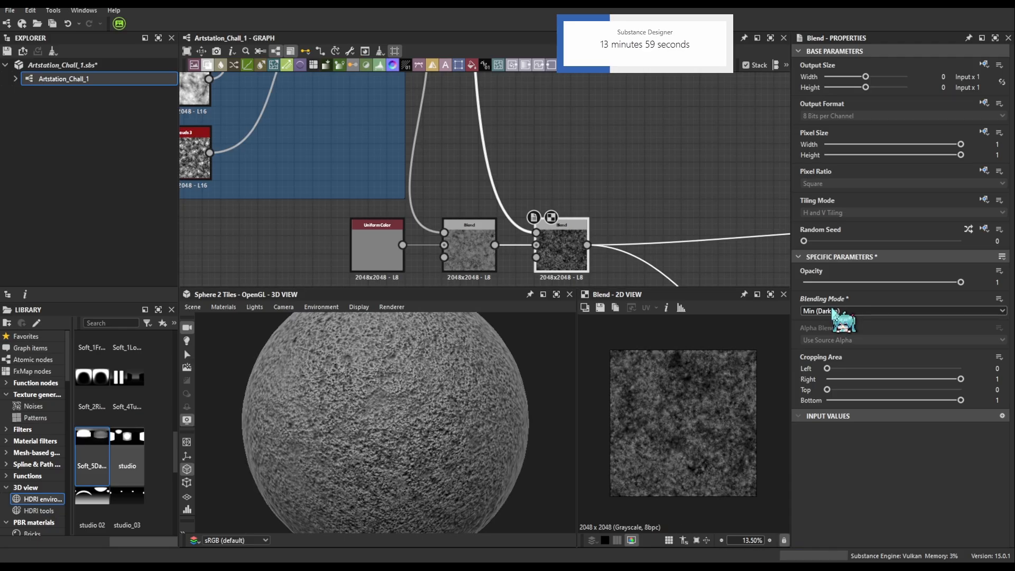
{"action": "left_click", "coordinate": [984, 281]}
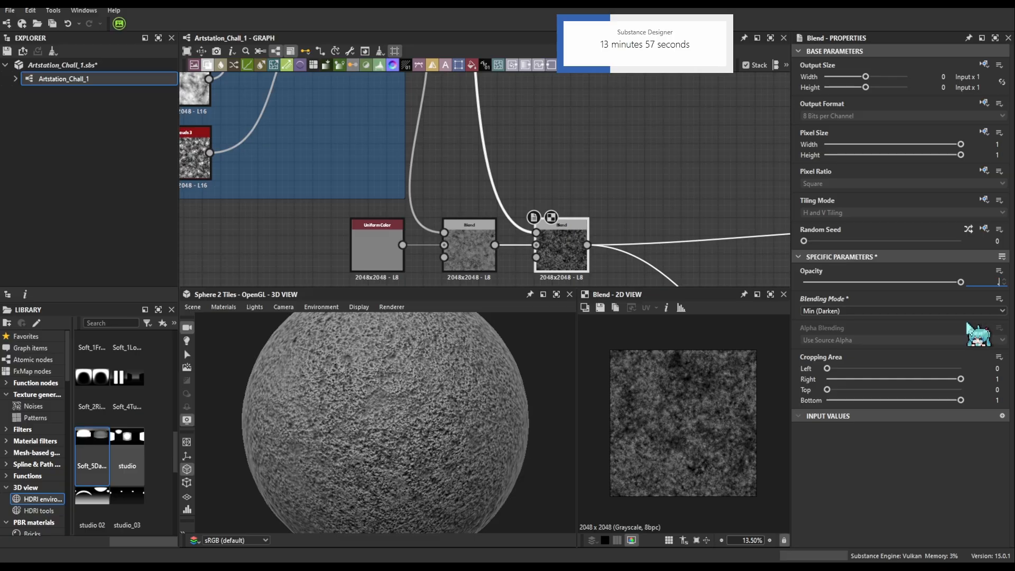
{"action": "type", "text": ".45"}
{"action": "key", "text": "Return"}
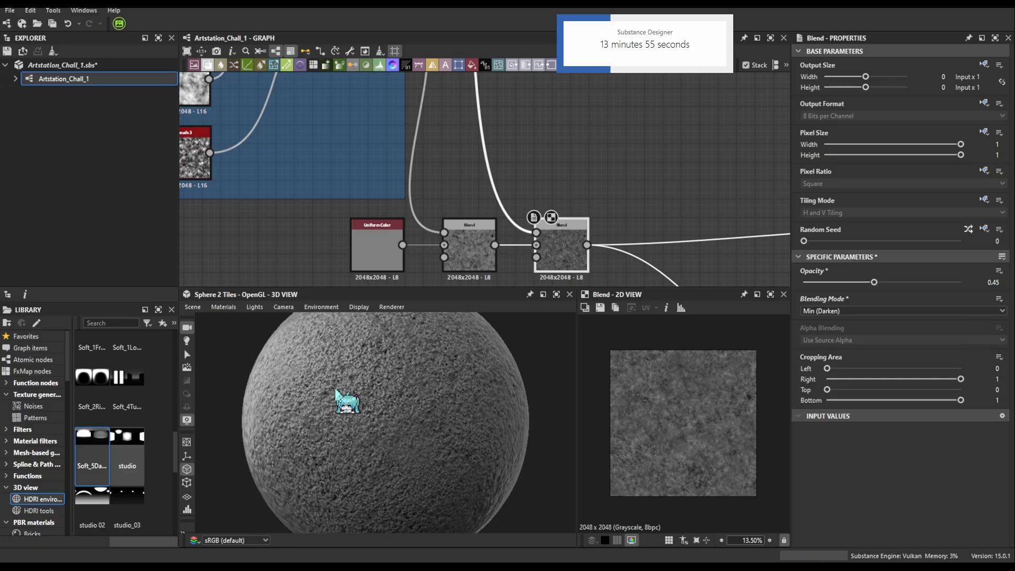
Append a third Blend to the end of the Blend chain and duplicate the Layer 2 frame with its nodes
{"action": "scroll", "coordinate": [536, 225], "scroll_direction": "down", "scroll_amount": 3}
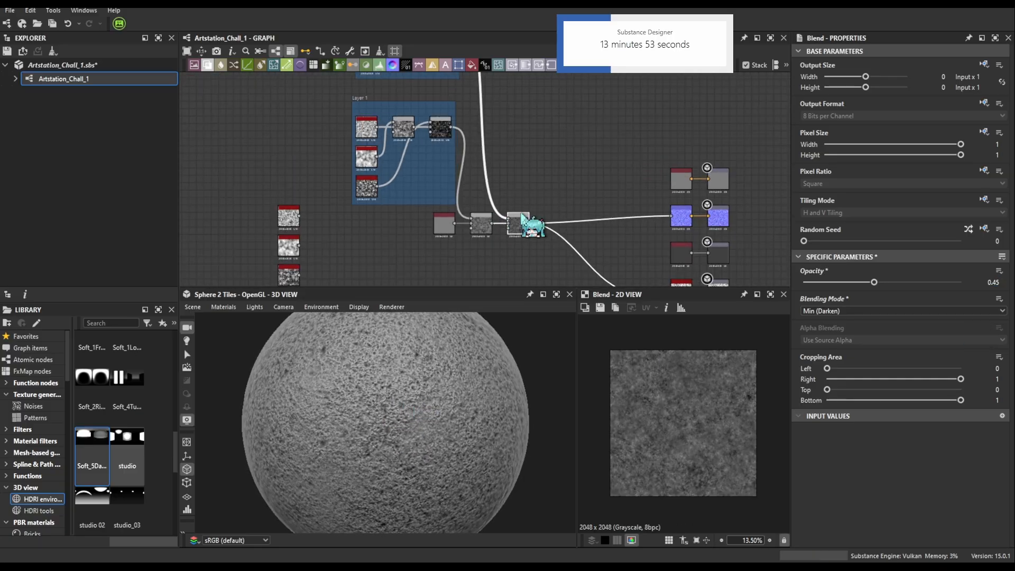
{"action": "key", "text": "b"}
{"action": "middle_click_drag", "start_coordinate": [475, 96], "coordinate": [484, 262]}
{"action": "left_click_drag", "start_coordinate": [275, 131], "coordinate": [478, 242]}
{"action": "key", "text": "ctrl+v"}
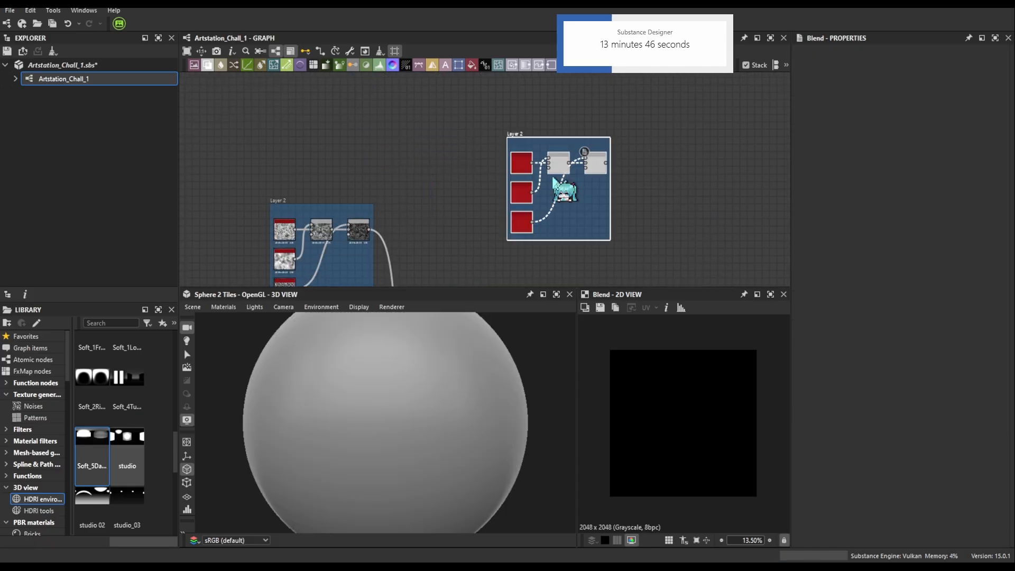
Retitle the duplicated frame as Layer 3
{"action": "left_click", "coordinate": [527, 134]}
{"action": "left_click", "coordinate": [907, 105]}
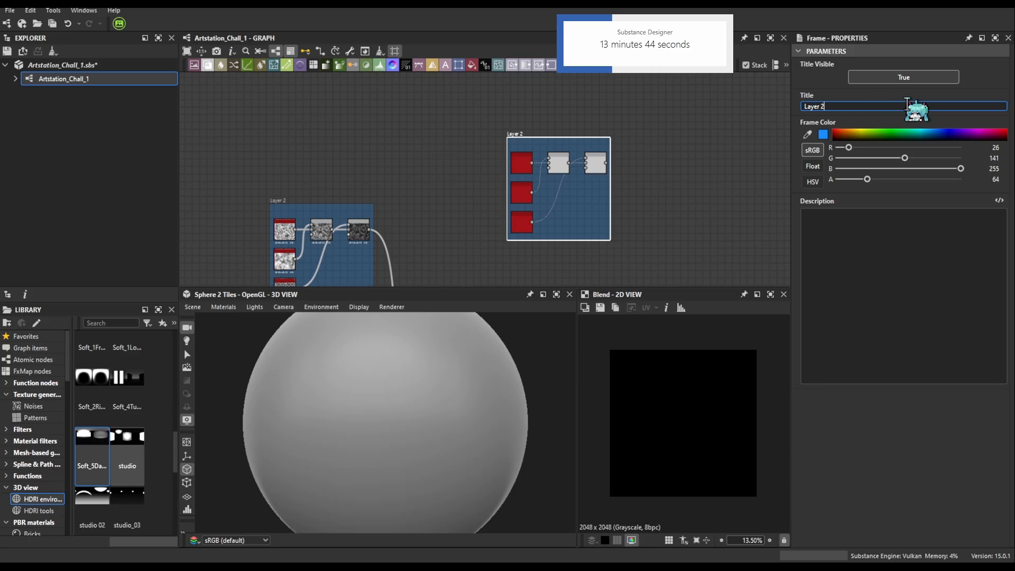
{"action": "scroll", "coordinate": [557, 198], "scroll_direction": "up", "scroll_amount": 5}
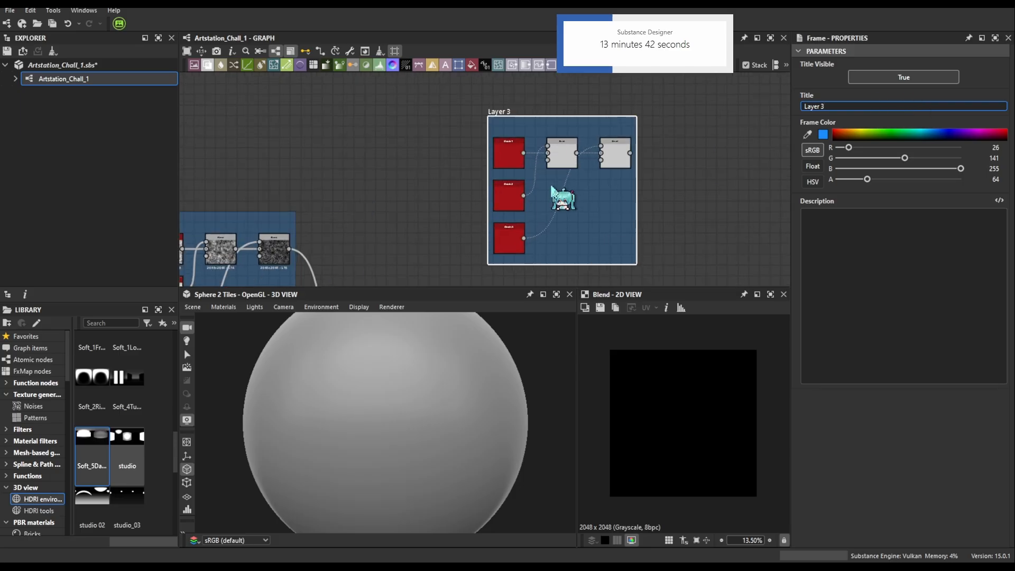
Preview Layer 3's noises, then widen the frame and move the three Clouds nodes away from the Blends
{"action": "left_click", "coordinate": [507, 154]}
{"action": "left_click", "coordinate": [487, 189]}
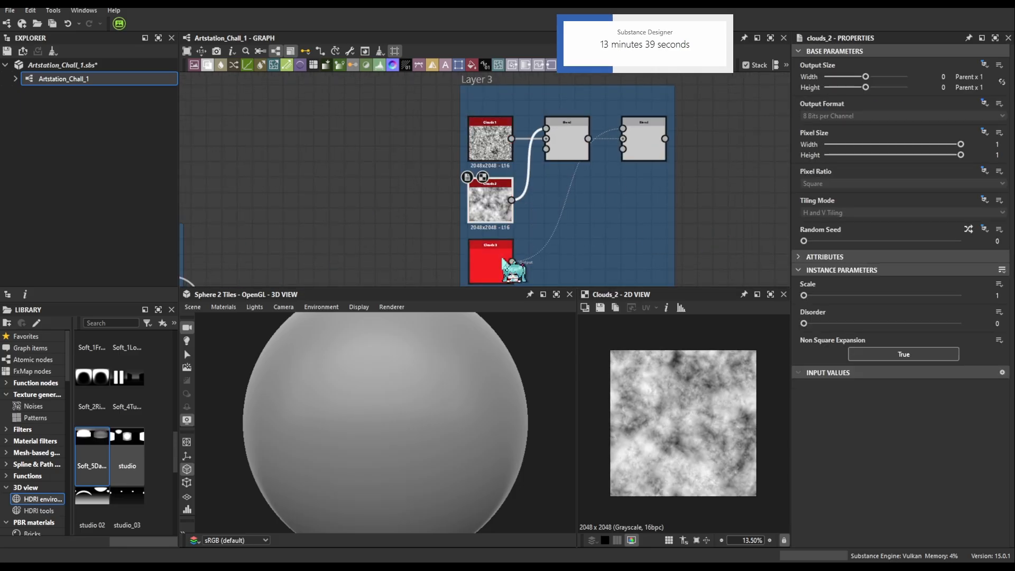
{"action": "left_click", "coordinate": [508, 264]}
{"action": "scroll", "coordinate": [505, 222], "scroll_direction": "down", "scroll_amount": 2}
{"action": "left_click_drag", "start_coordinate": [492, 167], "coordinate": [443, 166]}
{"action": "left_click_drag", "start_coordinate": [468, 126], "coordinate": [512, 208]}
{"action": "left_click_drag", "start_coordinate": [506, 217], "coordinate": [472, 222]}
Insert a Transformation 2D after Clouds 1 in Layer 3 and rotate its pattern by 45 degrees
{"action": "left_click", "coordinate": [480, 130]}
{"action": "scroll", "coordinate": [480, 130], "scroll_direction": "up", "scroll_amount": 2}
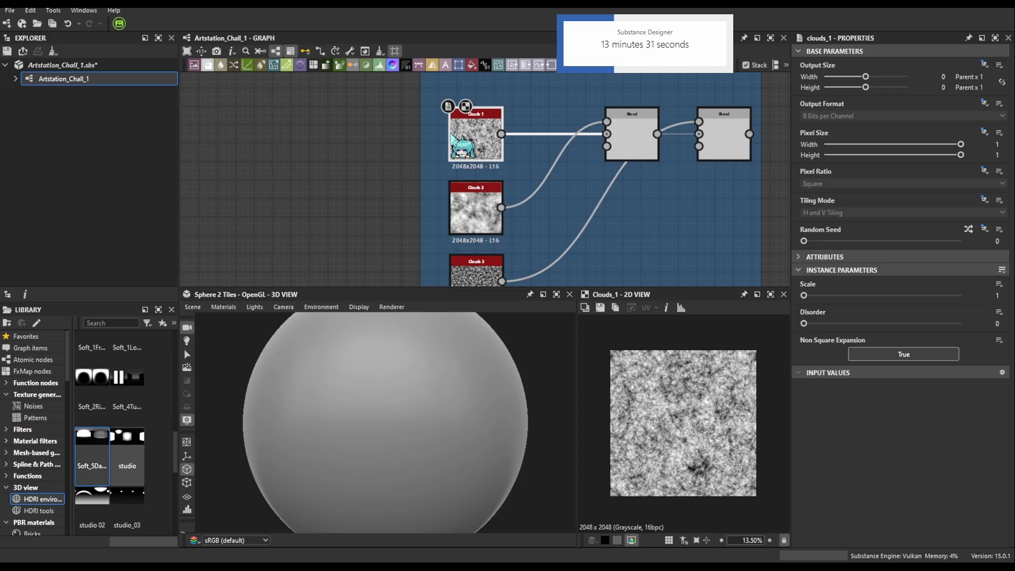
{"action": "key", "text": "t"}
{"action": "left_click_drag", "start_coordinate": [550, 206], "coordinate": [542, 144]}
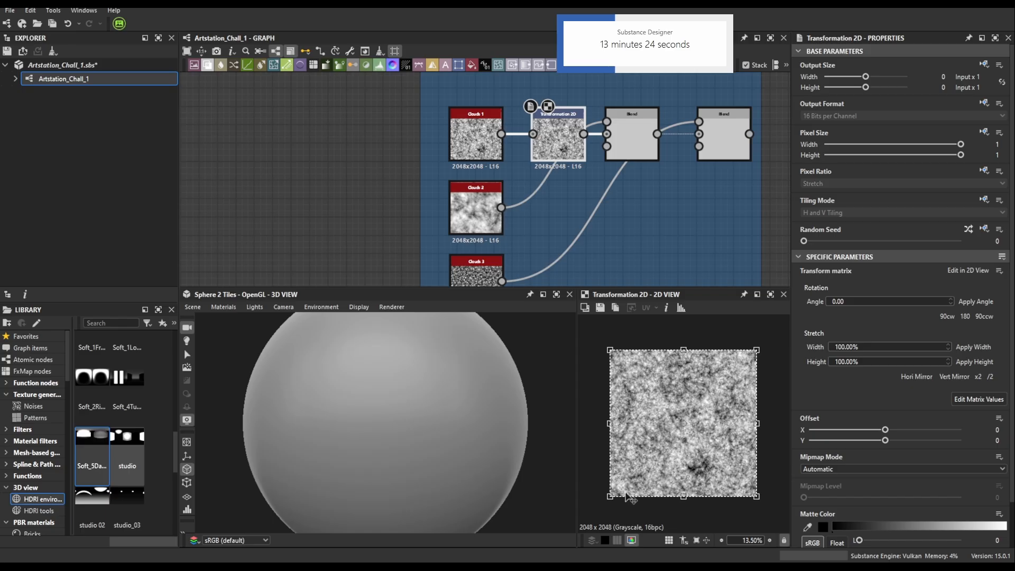
{"action": "scroll", "coordinate": [627, 499], "scroll_direction": "down", "scroll_amount": 2}
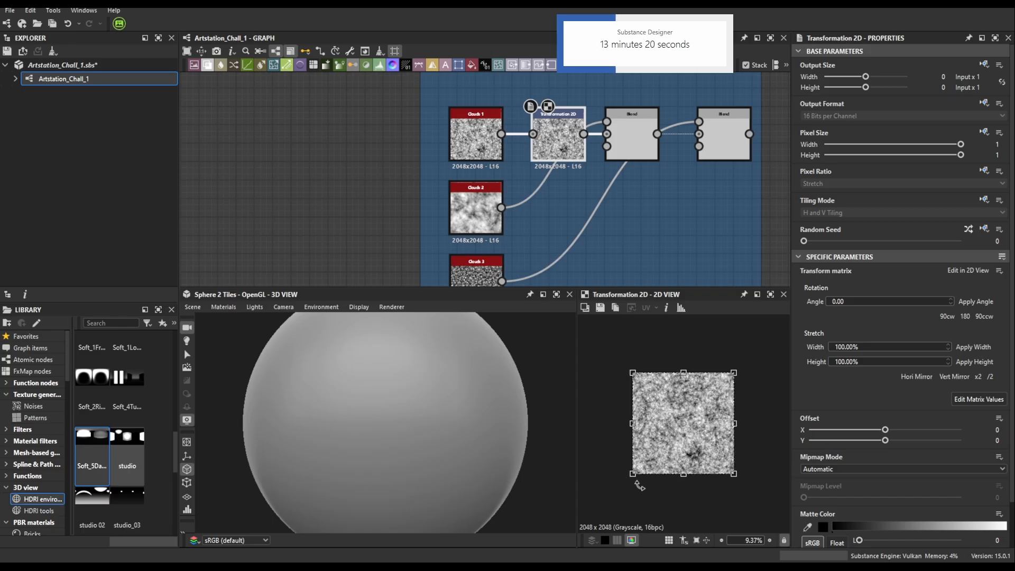
{"action": "left_click_drag", "start_coordinate": [638, 484], "coordinate": [686, 505]}
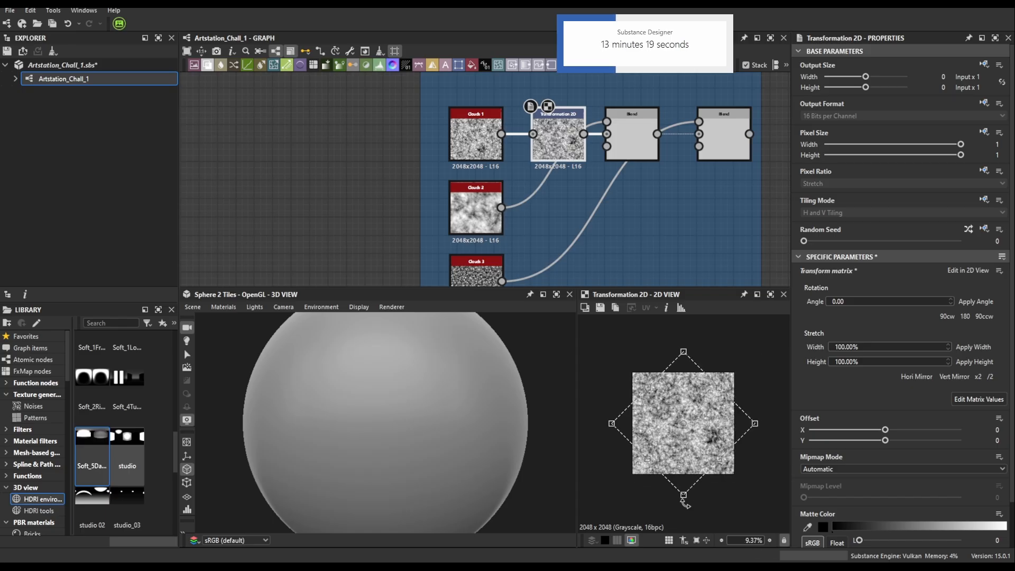
Insert a Transformation 2D after Clouds 2, align it under the first one and rotate its pattern counterclockwise
{"action": "left_click", "coordinate": [474, 212]}
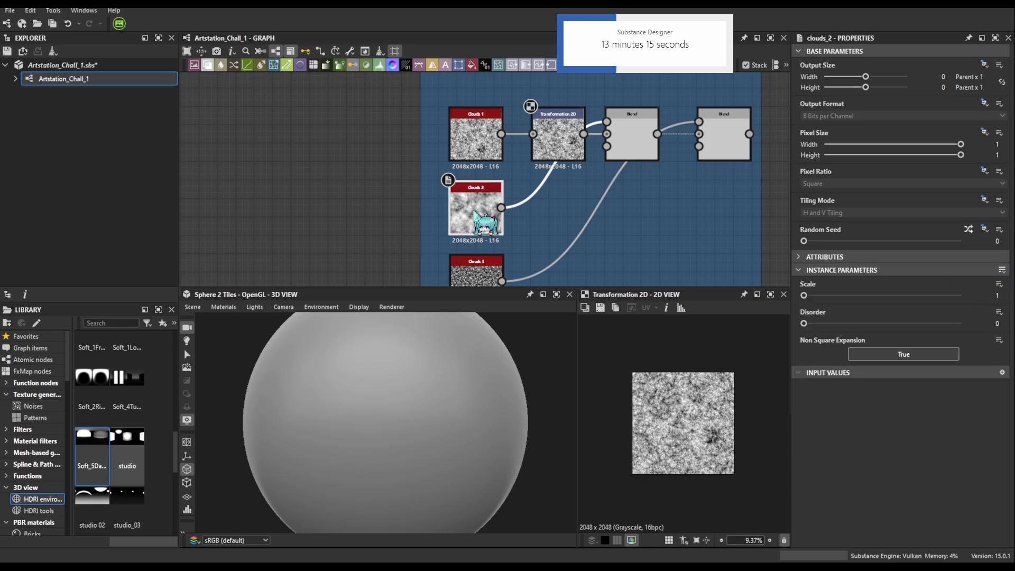
{"action": "key", "text": "t"}
{"action": "left_click_drag", "start_coordinate": [564, 216], "coordinate": [555, 224]}
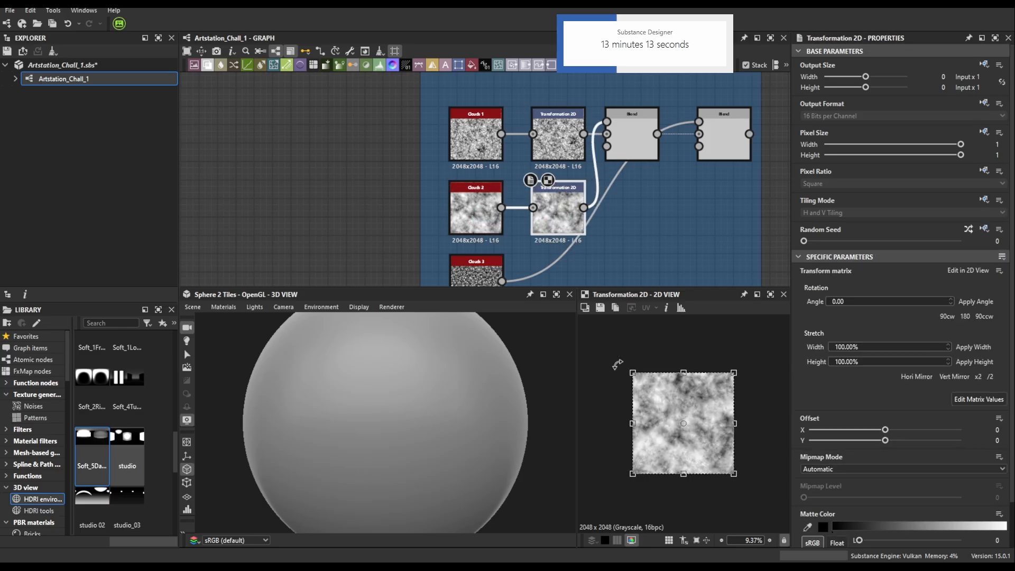
{"action": "key", "text": "ctrl+z"}
{"action": "left_click_drag", "start_coordinate": [622, 364], "coordinate": [606, 409], "text": "shift"}
Insert a Transformation 2D after Clouds 3 in Layer 3 and rotate its pattern by 45 degrees
{"action": "middle_click_drag", "start_coordinate": [531, 252], "coordinate": [542, 195]}
{"action": "left_click", "coordinate": [499, 239]}
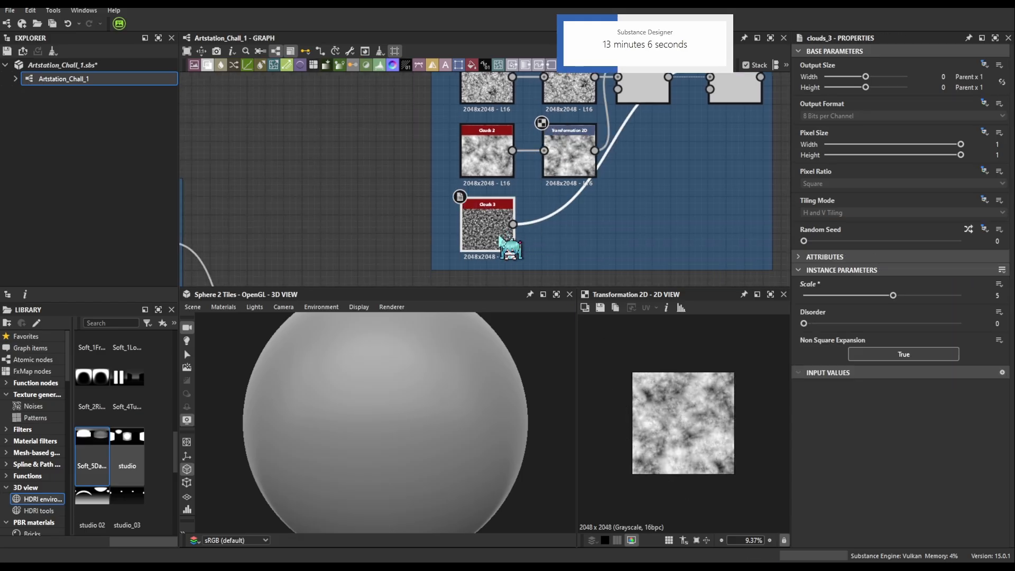
{"action": "key", "text": "t"}
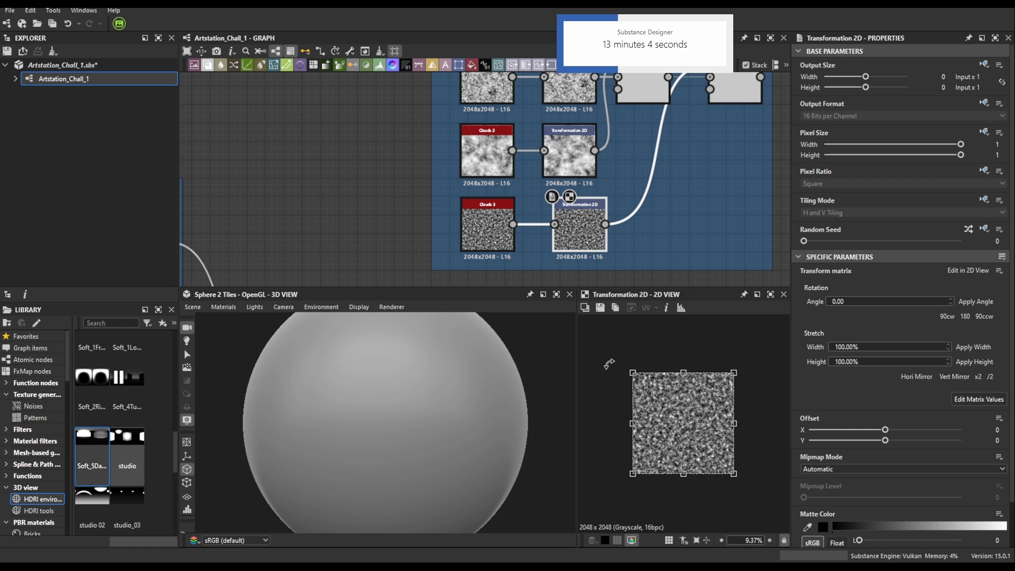
{"action": "left_click_drag", "start_coordinate": [607, 394], "coordinate": [605, 407], "text": "shift"}
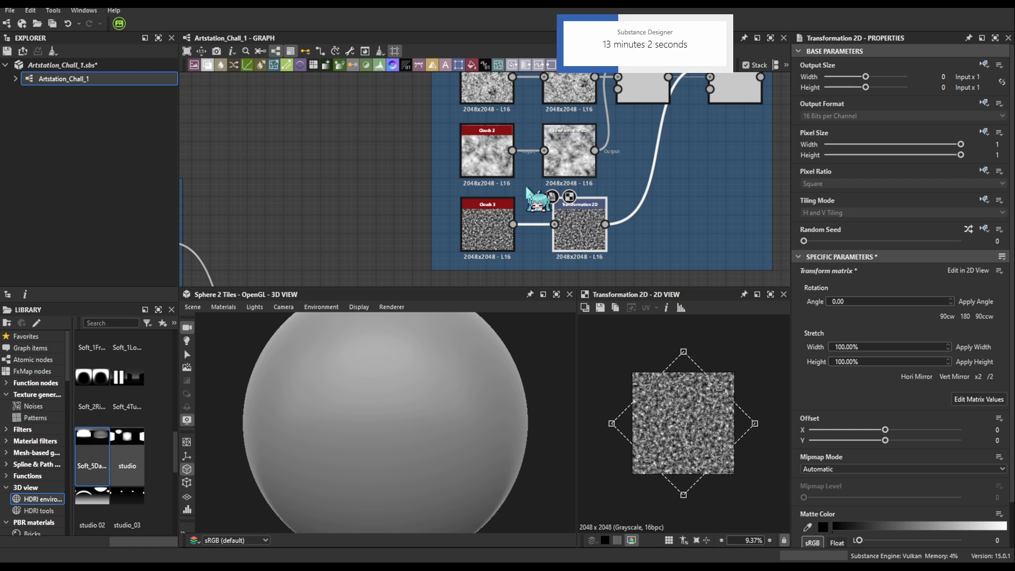
Set Layer 3's Clouds 3 to scale 2 and disorder 1, and increase Clouds 2's scale and disorder
{"action": "left_click", "coordinate": [486, 227]}
{"action": "left_click_drag", "start_coordinate": [865, 295], "coordinate": [960, 323]}
{"action": "middle_click_drag", "start_coordinate": [550, 197], "coordinate": [545, 232]}
{"action": "double_click", "coordinate": [470, 193]}
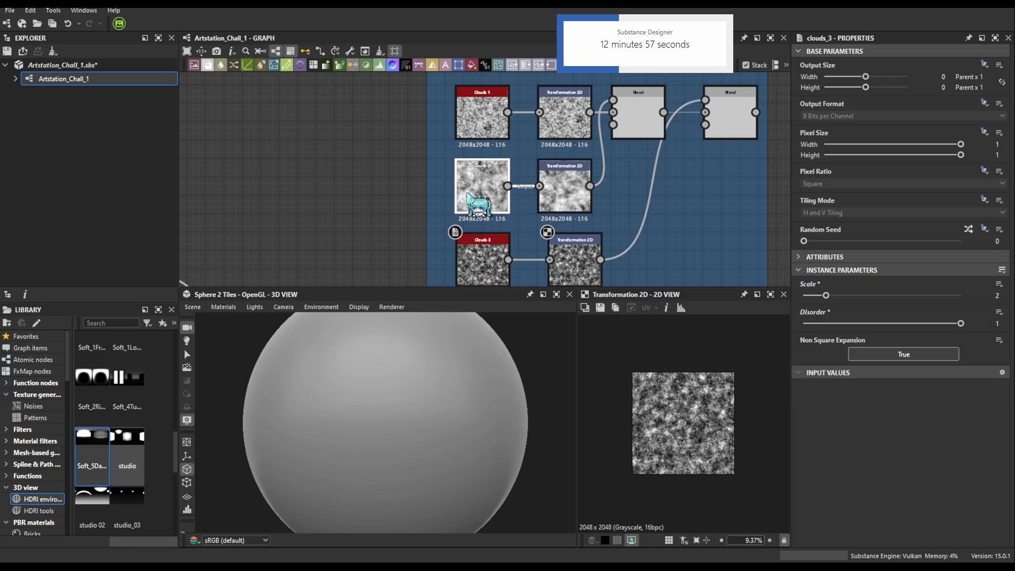
{"action": "left_click_drag", "start_coordinate": [804, 294], "coordinate": [989, 323]}
Set the scale of Clouds 1 in Layer 3 to 2 and its disorder to 1
{"action": "middle_click_drag", "start_coordinate": [570, 216], "coordinate": [563, 263]}
{"action": "left_click", "coordinate": [474, 168]}
{"action": "double_click", "coordinate": [474, 168]}
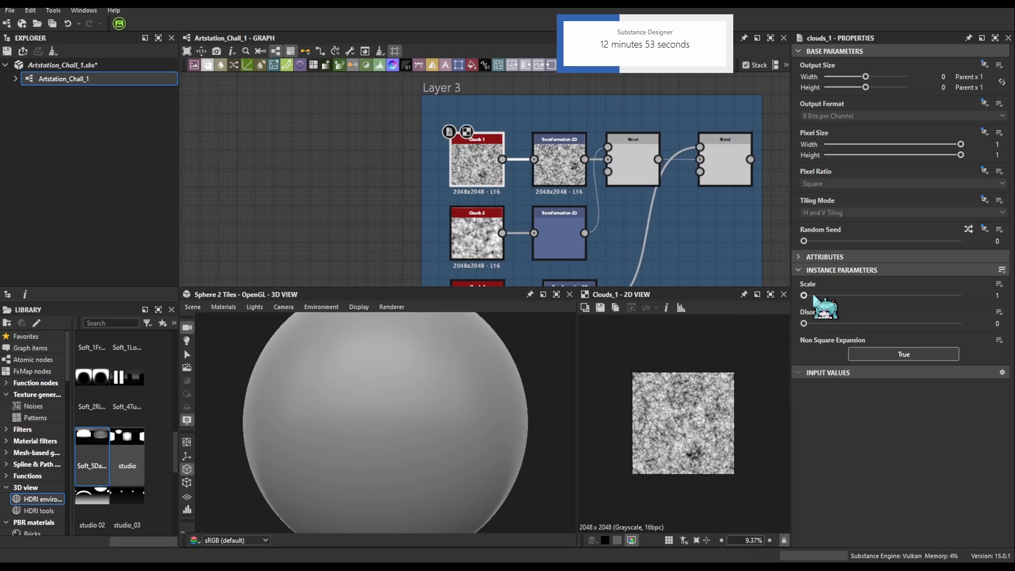
{"action": "left_click_drag", "start_coordinate": [803, 295], "coordinate": [960, 322]}
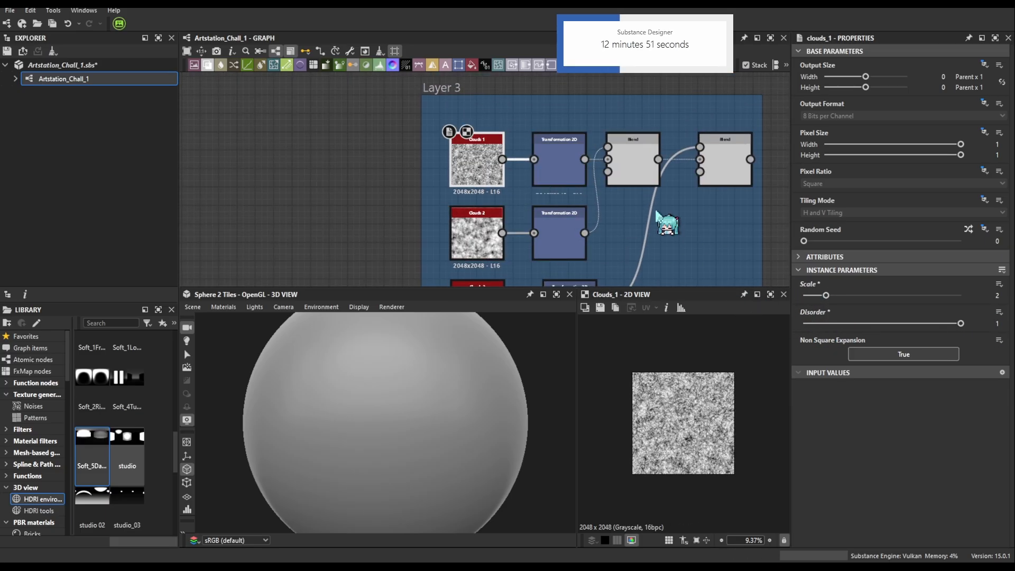
Connect Layer 3's final Blend to the third chain Blend's foreground input and place the Layer 3 frame above Layer 2
{"action": "double_click", "coordinate": [719, 175]}
{"action": "scroll", "coordinate": [650, 216], "scroll_direction": "down", "scroll_amount": 4}
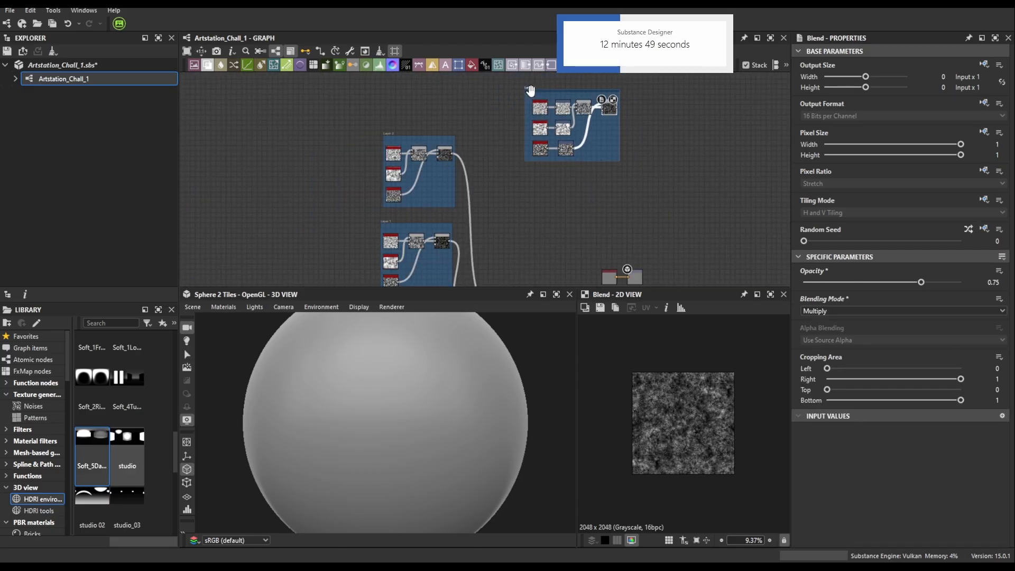
{"action": "middle_click_drag", "start_coordinate": [530, 91], "coordinate": [556, 129]}
{"action": "left_click_drag", "start_coordinate": [556, 129], "coordinate": [546, 206]}
{"action": "middle_click_drag", "start_coordinate": [553, 270], "coordinate": [593, 151]}
{"action": "left_click_drag", "start_coordinate": [583, 117], "coordinate": [553, 133]}
{"action": "left_click_drag", "start_coordinate": [631, 153], "coordinate": [571, 256]}
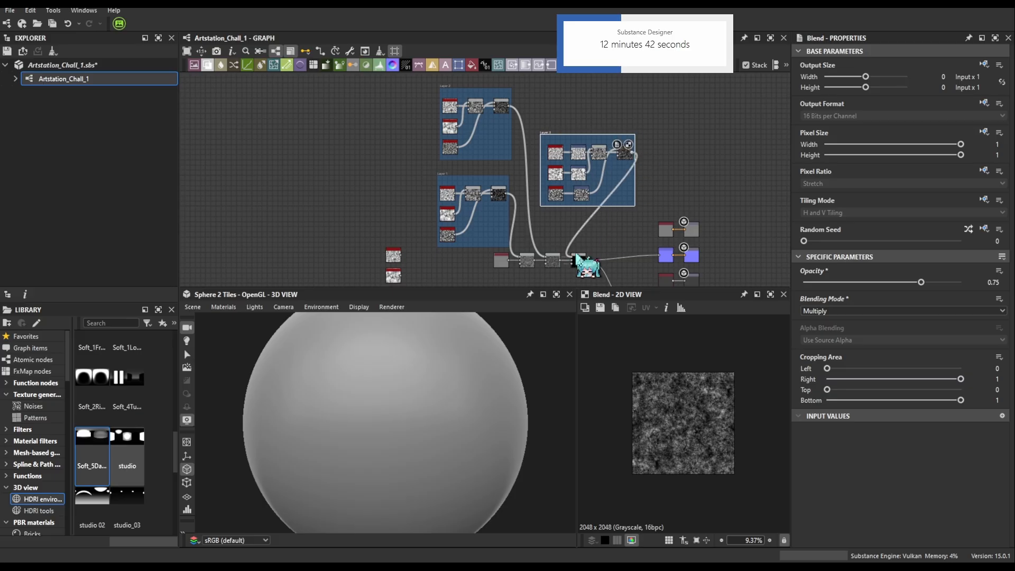
{"action": "middle_click_drag", "start_coordinate": [570, 147], "coordinate": [596, 225]}
{"action": "left_click_drag", "start_coordinate": [573, 209], "coordinate": [475, 142]}
Add a dot node on the Layer 3 output link beside its final Blend and name it Layer_3
{"action": "scroll", "coordinate": [514, 133], "scroll_direction": "up", "scroll_amount": 5}
{"action": "middle_click_drag", "start_coordinate": [546, 167], "coordinate": [484, 204]}
{"action": "scroll", "coordinate": [565, 196], "scroll_direction": "up", "scroll_amount": 3}
{"action": "left_click", "coordinate": [487, 200], "text": "alt"}
{"action": "left_click_drag", "start_coordinate": [487, 201], "coordinate": [503, 175]}
{"action": "scroll", "coordinate": [500, 209], "scroll_direction": "down", "scroll_amount": 5}
{"action": "left_click", "coordinate": [819, 75]}
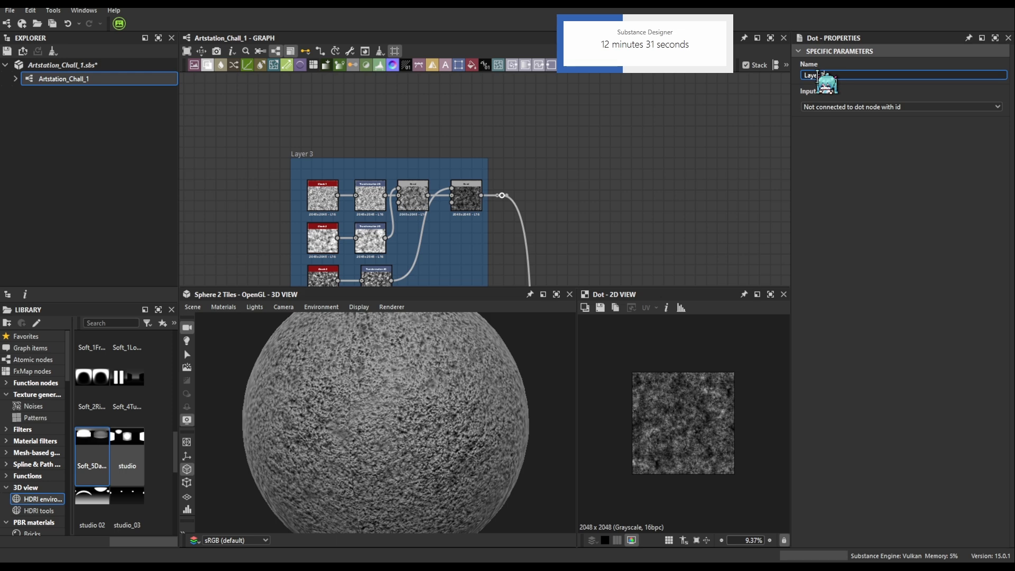
Add a dot at the third Blend's foreground input as the receiving portal for Layer_3 and place it above the link
{"action": "middle_click_drag", "start_coordinate": [526, 281], "coordinate": [529, 139]}
{"action": "scroll", "coordinate": [532, 159], "scroll_direction": "down", "scroll_amount": 3}
{"action": "middle_click_drag", "start_coordinate": [532, 232], "coordinate": [548, 129]}
{"action": "scroll", "coordinate": [555, 211], "scroll_direction": "up", "scroll_amount": 4}
{"action": "scroll", "coordinate": [545, 180], "scroll_direction": "up", "scroll_amount": 2}
{"action": "scroll", "coordinate": [547, 181], "scroll_direction": "up", "scroll_amount": 1}
{"action": "left_click", "coordinate": [564, 226], "text": "alt"}
{"action": "left_click_drag", "start_coordinate": [564, 227], "coordinate": [572, 188]}
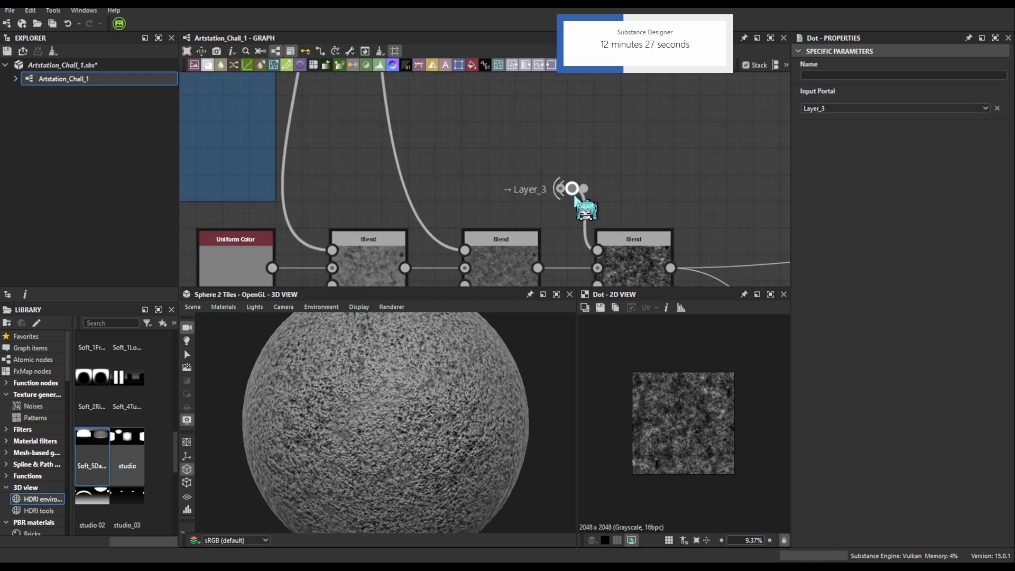
Add dots at the second Blend's foreground input and at Layer 2's output, naming the output dot Layer_2
{"action": "scroll", "coordinate": [496, 189], "scroll_direction": "down", "scroll_amount": 3}
{"action": "left_click", "coordinate": [466, 222], "text": "alt"}
{"action": "middle_click_drag", "start_coordinate": [411, 93], "coordinate": [464, 228]}
{"action": "middle_click_drag", "start_coordinate": [463, 79], "coordinate": [534, 285]}
{"action": "left_click", "coordinate": [505, 158], "text": "alt"}
{"action": "left_click_drag", "start_coordinate": [507, 159], "coordinate": [511, 149]}
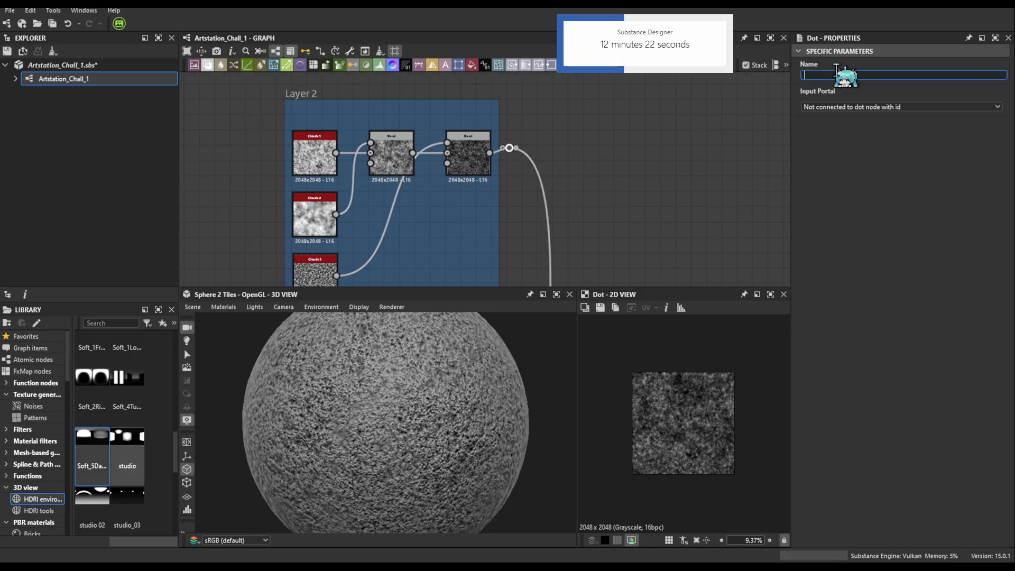
{"action": "key", "text": "Return"}
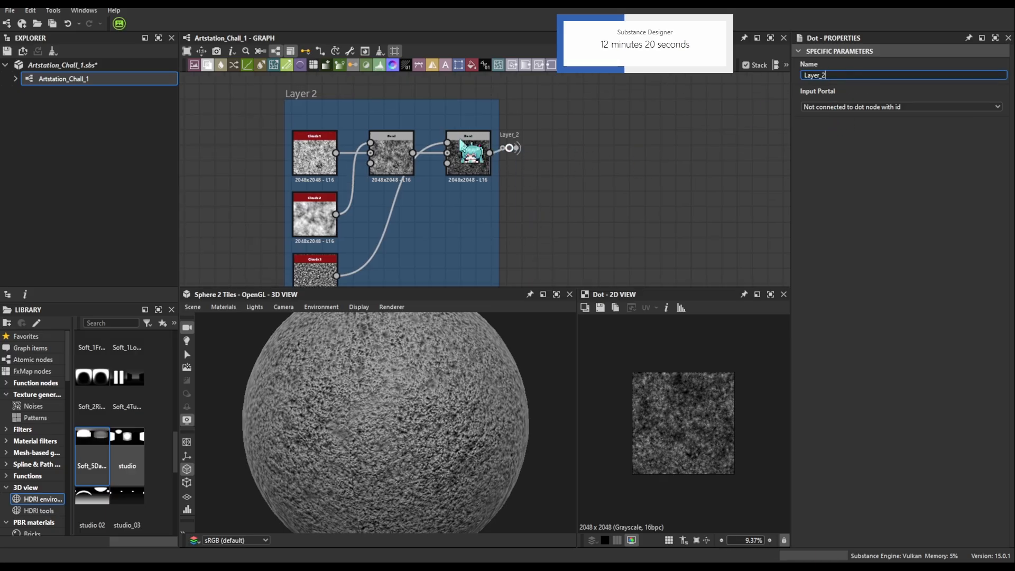
Add a dot named Layer_1 at Layer 1's output and a matching portal dot at the first Blend's foreground input
{"action": "scroll", "coordinate": [520, 165], "scroll_direction": "down", "scroll_amount": 2}
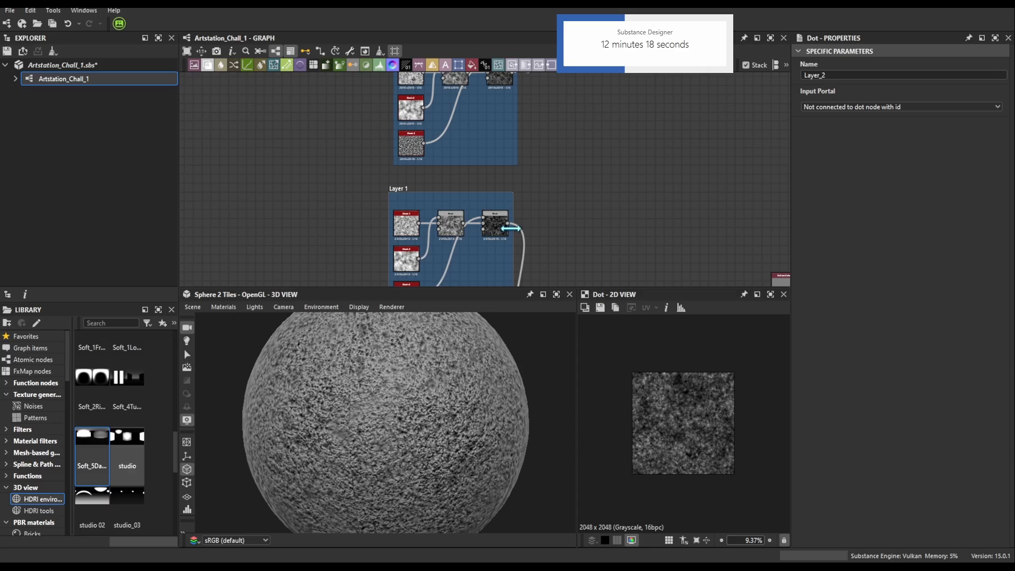
{"action": "scroll", "coordinate": [539, 132], "scroll_direction": "up", "scroll_amount": 3}
{"action": "left_click", "coordinate": [565, 127], "text": "alt"}
{"action": "scroll", "coordinate": [581, 161], "scroll_direction": "down", "scroll_amount": 1}
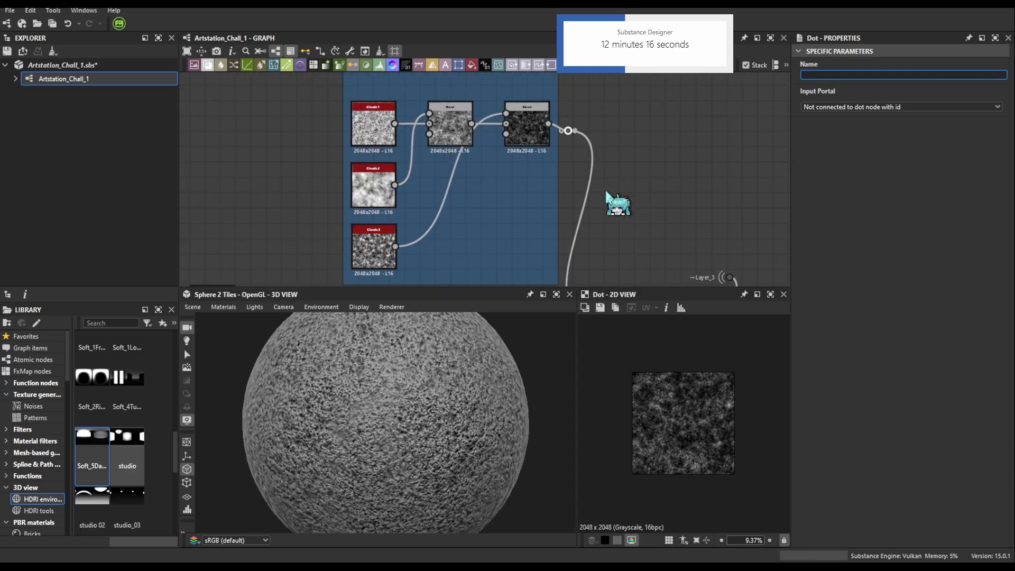
{"action": "middle_click_drag", "start_coordinate": [606, 192], "coordinate": [599, 128]}
{"action": "left_click", "coordinate": [819, 74]}
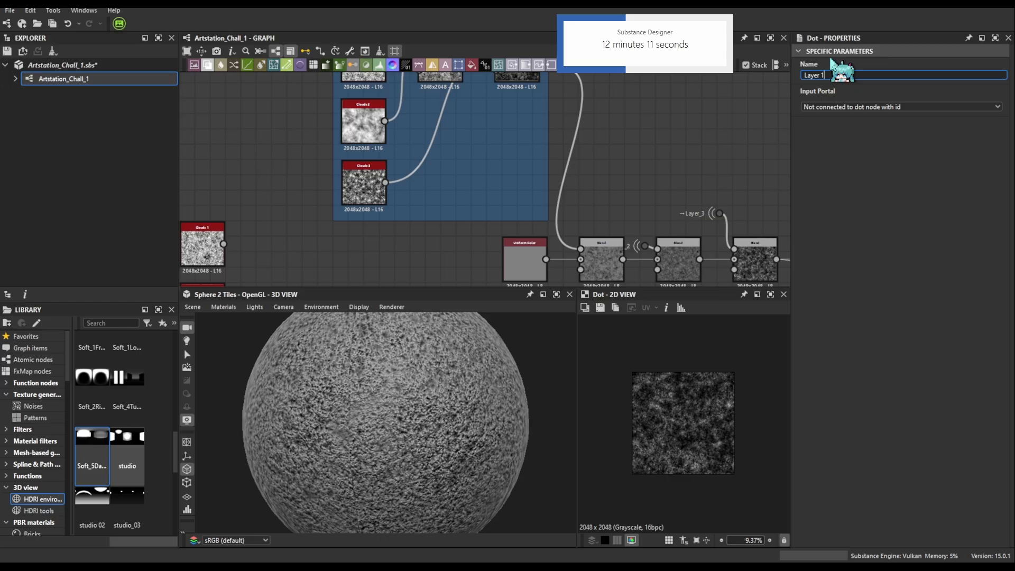
{"action": "left_click", "coordinate": [564, 244]}
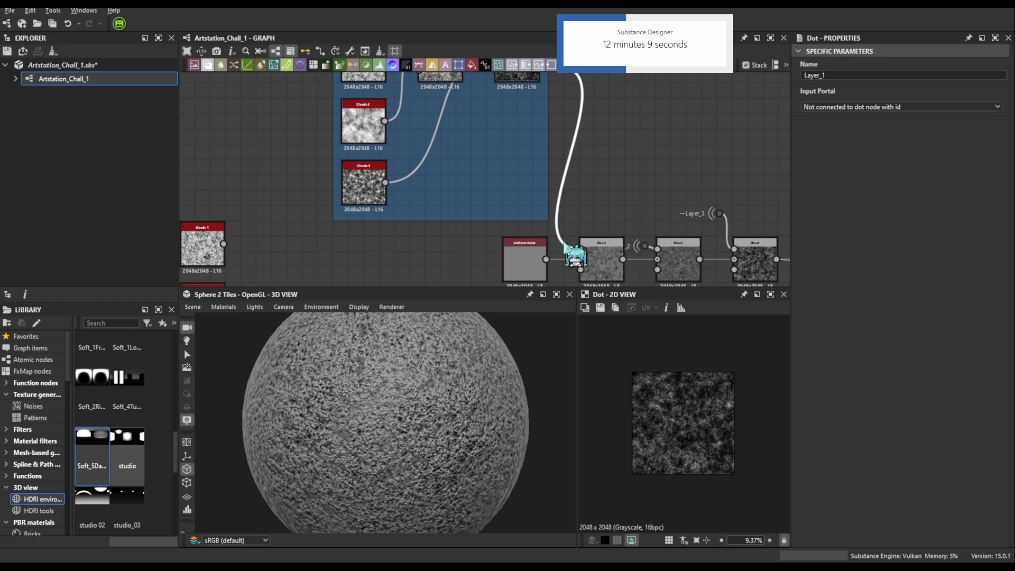
{"action": "left_click", "coordinate": [563, 243], "text": "alt"}
Select the three Layer frames together and move them farther away from the Blend chain
{"action": "scroll", "coordinate": [570, 201], "scroll_direction": "down", "scroll_amount": 3}
{"action": "middle_click_drag", "start_coordinate": [566, 177], "coordinate": [579, 249]}
{"action": "scroll", "coordinate": [433, 156], "scroll_direction": "down", "scroll_amount": 3}
{"action": "middle_click_drag", "start_coordinate": [437, 160], "coordinate": [458, 192]}
{"action": "middle_click_drag", "start_coordinate": [407, 86], "coordinate": [437, 160]}
{"action": "scroll", "coordinate": [436, 160], "scroll_direction": "down", "scroll_amount": 3}
{"action": "left_click_drag", "start_coordinate": [422, 120], "coordinate": [557, 252]}
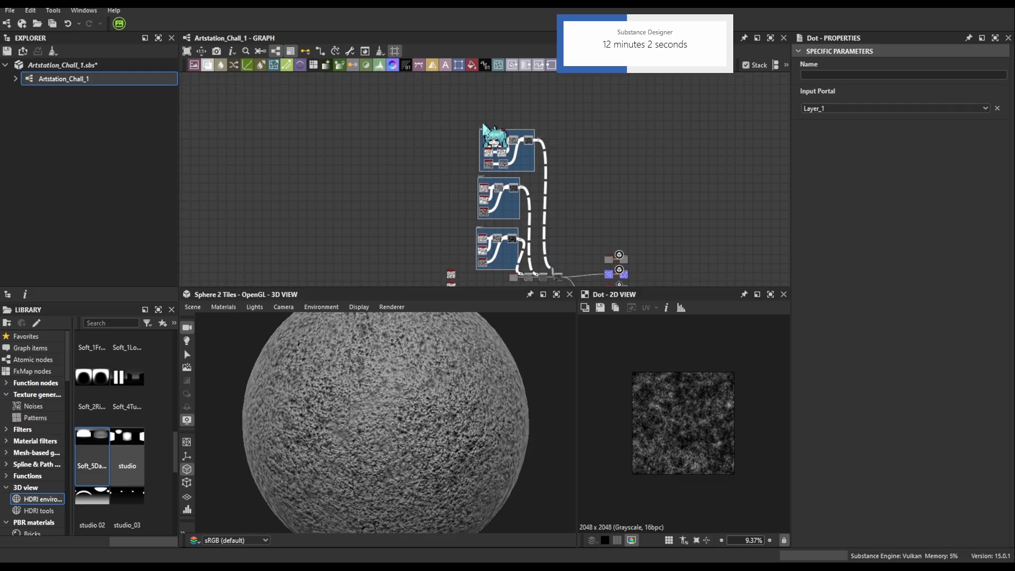
{"action": "left_click_drag", "start_coordinate": [482, 128], "coordinate": [326, 116]}
{"action": "middle_click_drag", "start_coordinate": [490, 179], "coordinate": [469, 134]}
{"action": "left_click", "coordinate": [547, 157]}
Set the third Blend's blending mode to Add (Linear Dodge)
{"action": "scroll", "coordinate": [545, 220], "scroll_direction": "up", "scroll_amount": 3}
{"action": "middle_click_drag", "start_coordinate": [546, 209], "coordinate": [546, 175]}
{"action": "left_click_drag", "start_coordinate": [311, 151], "coordinate": [449, 212]}
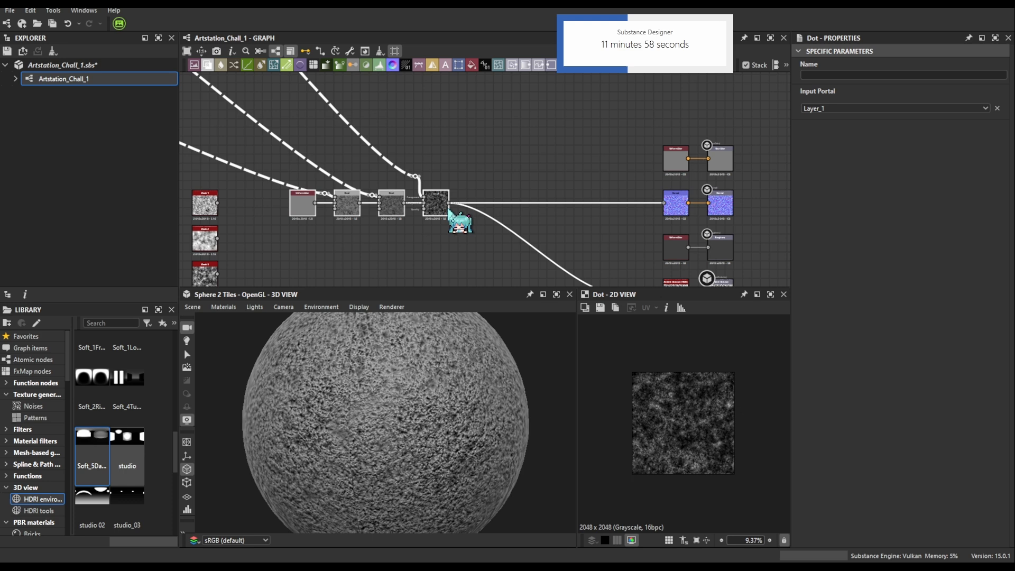
{"action": "middle_click_drag", "start_coordinate": [476, 227], "coordinate": [478, 198]}
{"action": "scroll", "coordinate": [479, 198], "scroll_direction": "up", "scroll_amount": 1}
{"action": "scroll", "coordinate": [480, 200], "scroll_direction": "up", "scroll_amount": 2}
{"action": "left_click", "coordinate": [391, 154]}
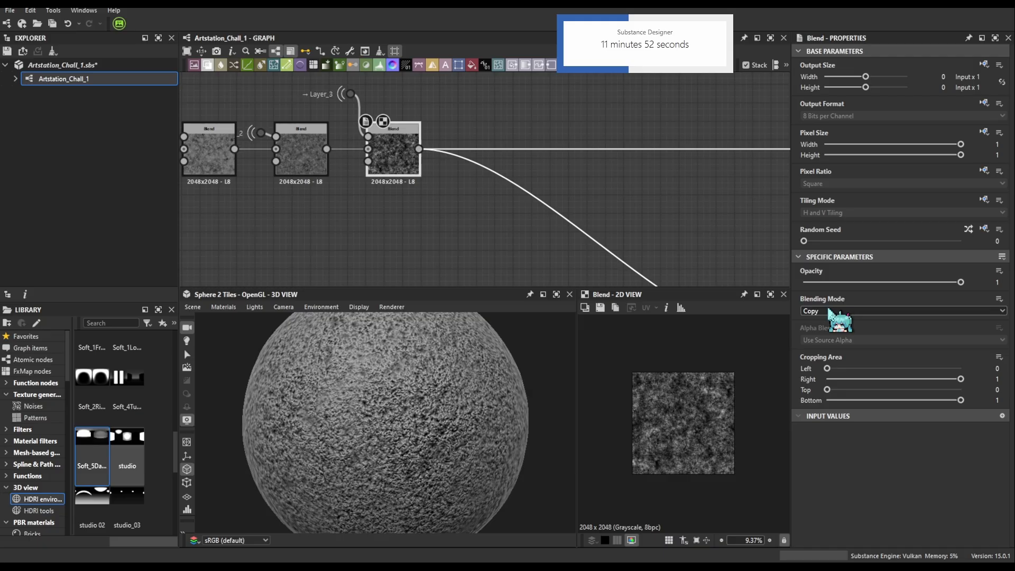
{"action": "scroll", "coordinate": [829, 311], "scroll_direction": "down", "scroll_amount": 2}
{"action": "scroll", "coordinate": [829, 310], "scroll_direction": "up", "scroll_amount": 1}
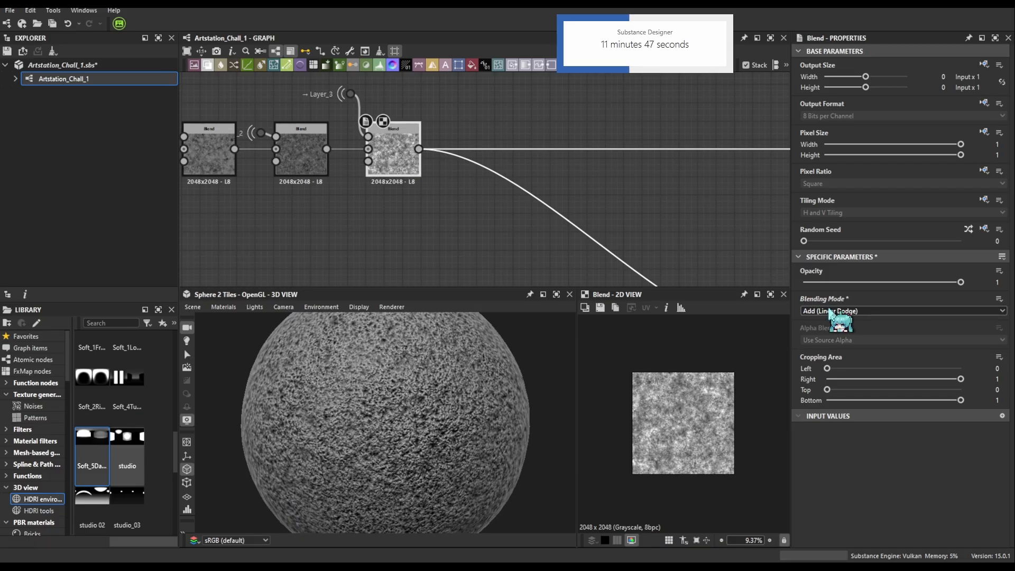
Lower the first Blend's opacity and set the second Blend's opacity to 0.21
{"action": "middle_click_drag", "start_coordinate": [312, 158], "coordinate": [374, 163]}
{"action": "middle_click_drag", "start_coordinate": [267, 169], "coordinate": [342, 195]}
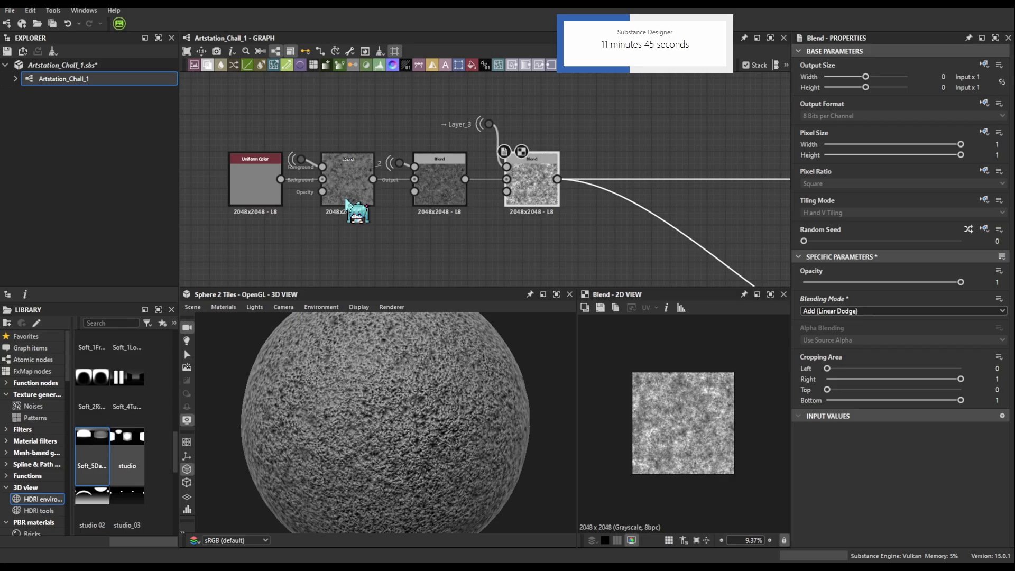
{"action": "double_click", "coordinate": [345, 193]}
{"action": "left_click_drag", "start_coordinate": [896, 284], "coordinate": [840, 285]}
{"action": "left_click", "coordinate": [455, 199]}
{"action": "left_click_drag", "start_coordinate": [959, 282], "coordinate": [853, 284]}
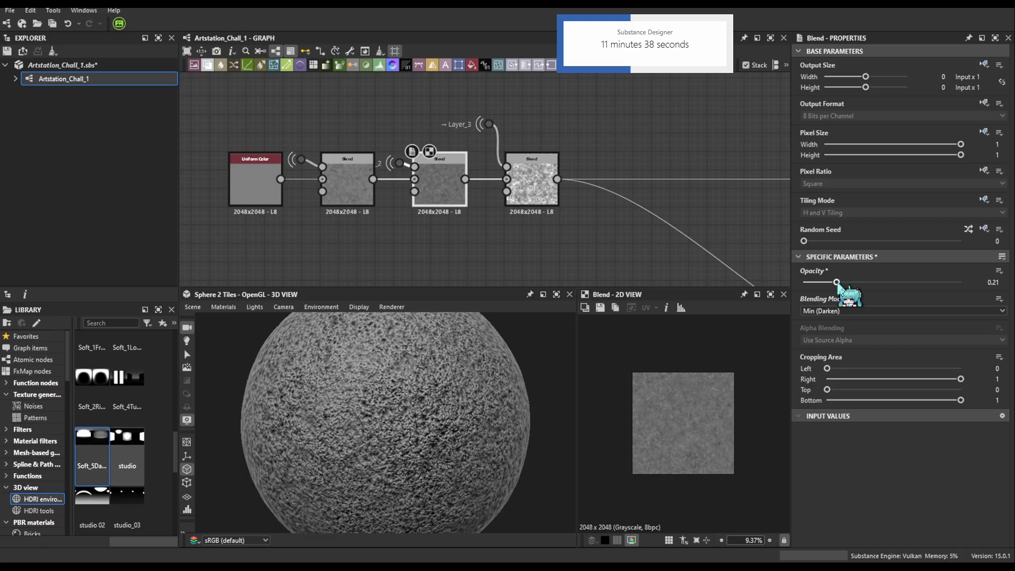
Set the third Blend's opacity to 0.16
{"action": "left_click", "coordinate": [531, 185]}
{"action": "left_click_drag", "start_coordinate": [959, 282], "coordinate": [828, 283]}
{"action": "left_click", "coordinate": [992, 282]}
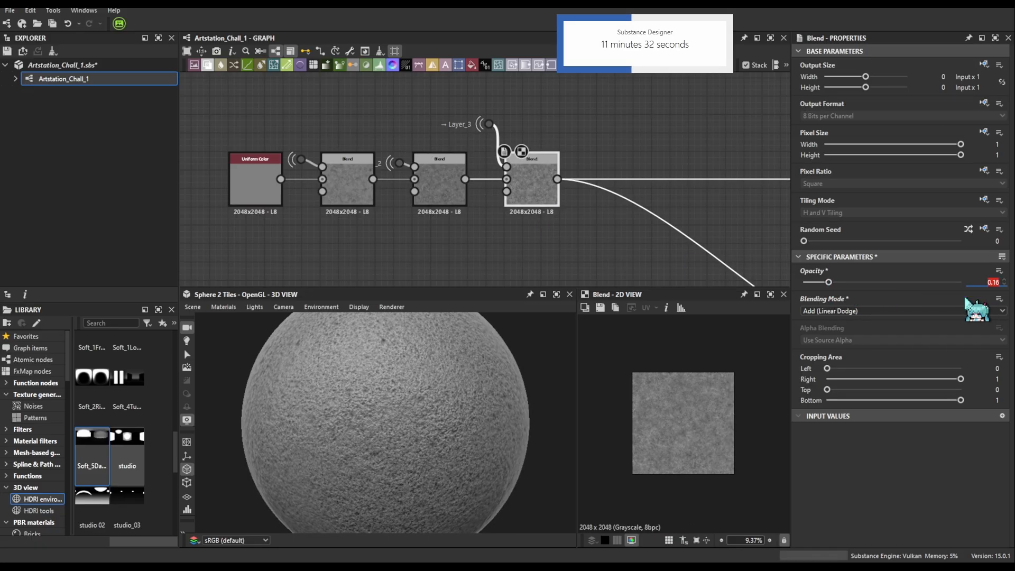
Set the first Blend's opacity in the height chain to 0.15
{"action": "left_click", "coordinate": [450, 200]}
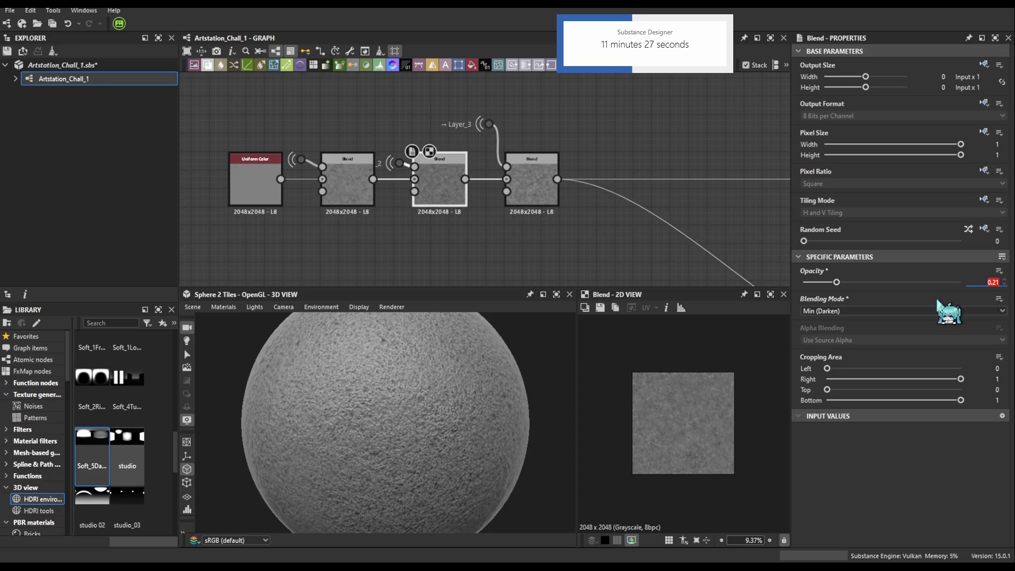
{"action": "left_click", "coordinate": [342, 193]}
{"action": "left_click", "coordinate": [965, 282]}
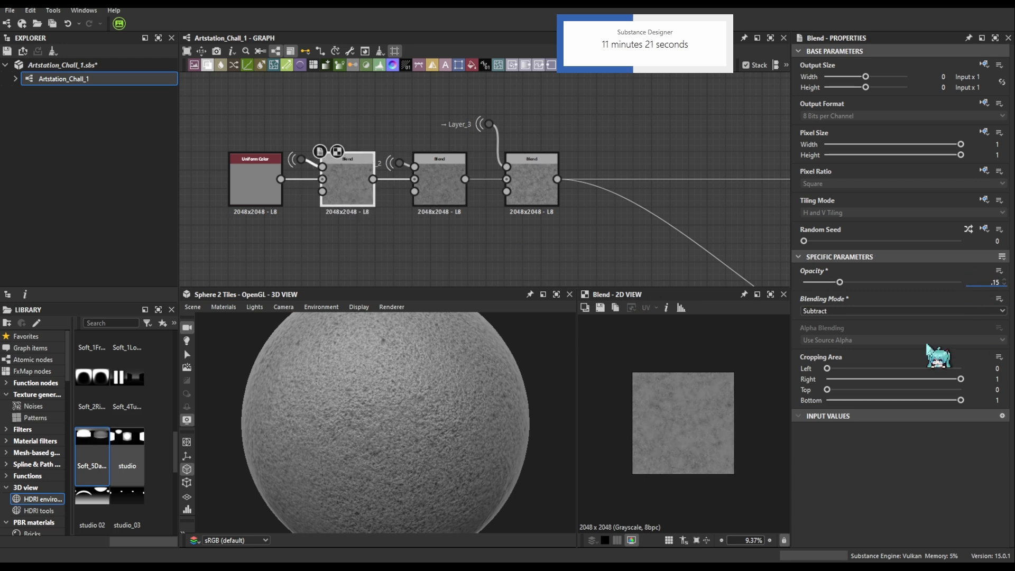
{"action": "key", "text": "Return"}
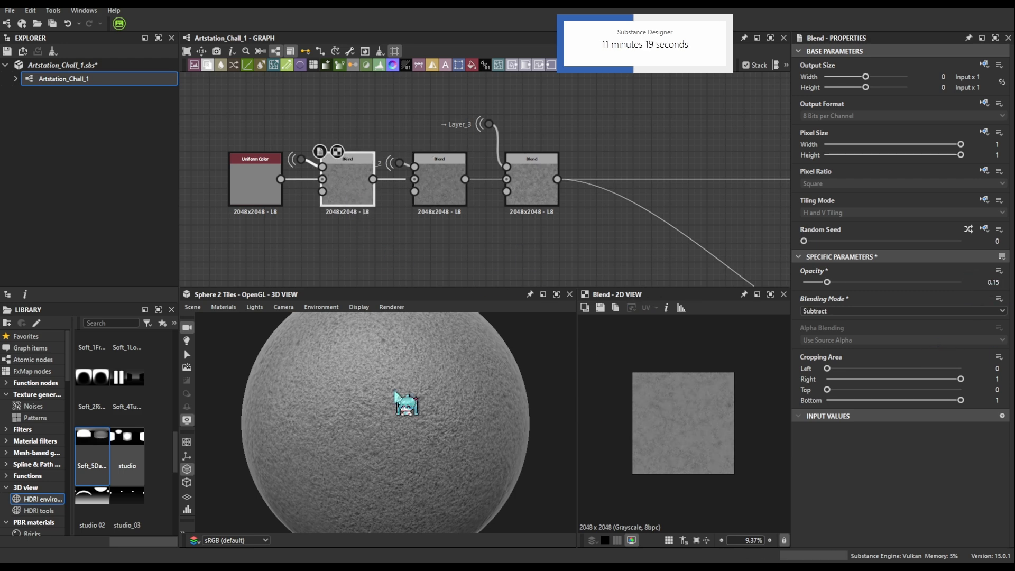
Examine the sand relief on the preview sphere up close and under different angles
{"action": "scroll", "coordinate": [450, 436], "scroll_direction": "up", "scroll_amount": 5}
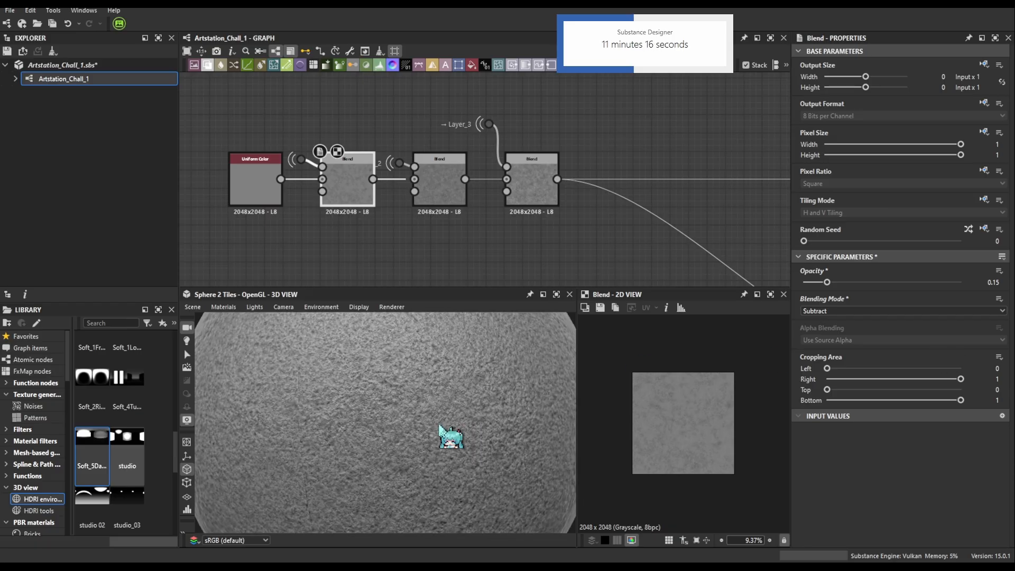
{"action": "scroll", "coordinate": [464, 437], "scroll_direction": "down", "scroll_amount": 5}
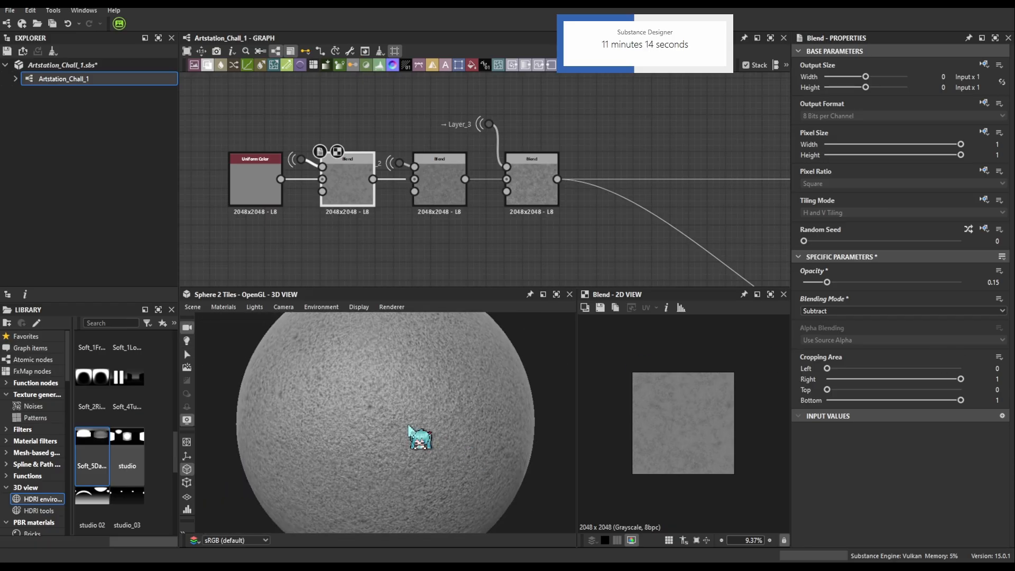
{"action": "mouse_move", "coordinate": [417, 457]}
{"action": "left_mouse_down"}
{"action": "mouse_move", "coordinate": [458, 458]}
{"action": "mouse_move", "coordinate": [408, 459]}
{"action": "mouse_move", "coordinate": [346, 405]}
{"action": "mouse_move", "coordinate": [367, 408]}
{"action": "mouse_move", "coordinate": [392, 391]}
{"action": "left_mouse_up"}
{"action": "scroll", "coordinate": [368, 410], "scroll_direction": "up", "scroll_amount": 5}
{"action": "scroll", "coordinate": [383, 414], "scroll_direction": "down", "scroll_amount": 5}
{"action": "left_click_drag", "start_coordinate": [391, 460], "coordinate": [408, 362]}
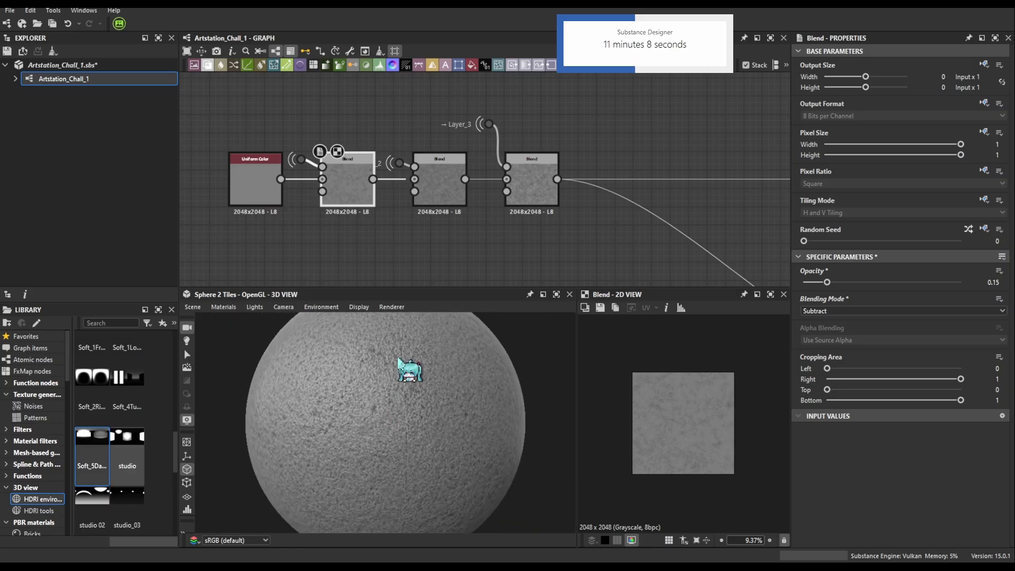
{"action": "mouse_move", "coordinate": [419, 471]}
{"action": "left_mouse_down"}
{"action": "mouse_move", "coordinate": [410, 376]}
{"action": "mouse_move", "coordinate": [392, 469]}
{"action": "mouse_move", "coordinate": [353, 419]}
{"action": "mouse_move", "coordinate": [460, 407]}
{"action": "mouse_move", "coordinate": [417, 413]}
{"action": "mouse_move", "coordinate": [428, 416]}
{"action": "left_mouse_up"}
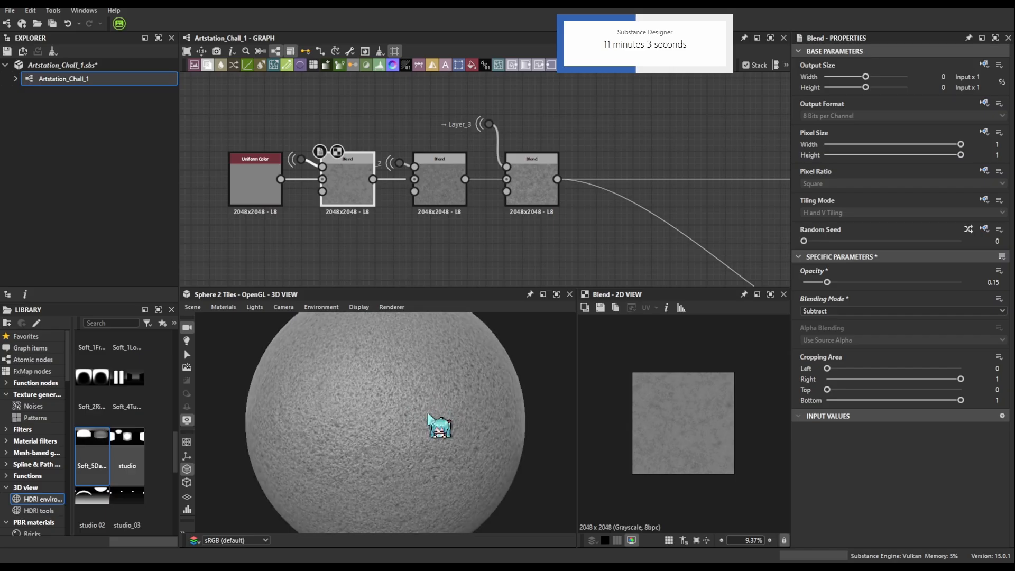
Connect the last height Blend to the Roughness output and delete the Uniform Color that fed it
{"action": "scroll", "coordinate": [416, 195], "scroll_direction": "down", "scroll_amount": 5}
{"action": "middle_click_drag", "start_coordinate": [565, 214], "coordinate": [521, 198]}
{"action": "scroll", "coordinate": [628, 231], "scroll_direction": "up", "scroll_amount": 4}
{"action": "scroll", "coordinate": [433, 180], "scroll_direction": "down", "scroll_amount": 3}
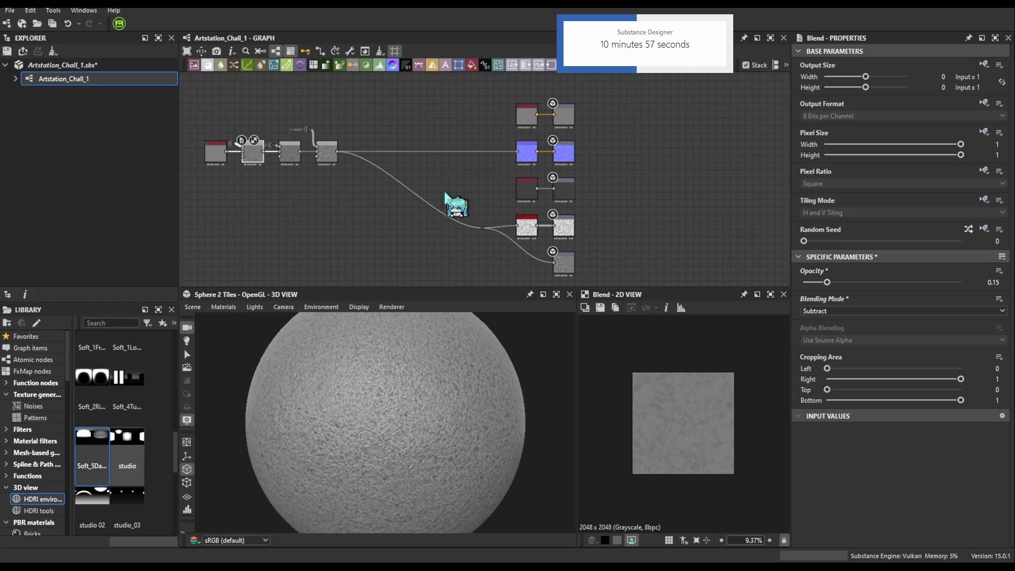
{"action": "scroll", "coordinate": [448, 200], "scroll_direction": "up", "scroll_amount": 3}
{"action": "scroll", "coordinate": [452, 204], "scroll_direction": "down", "scroll_amount": 2}
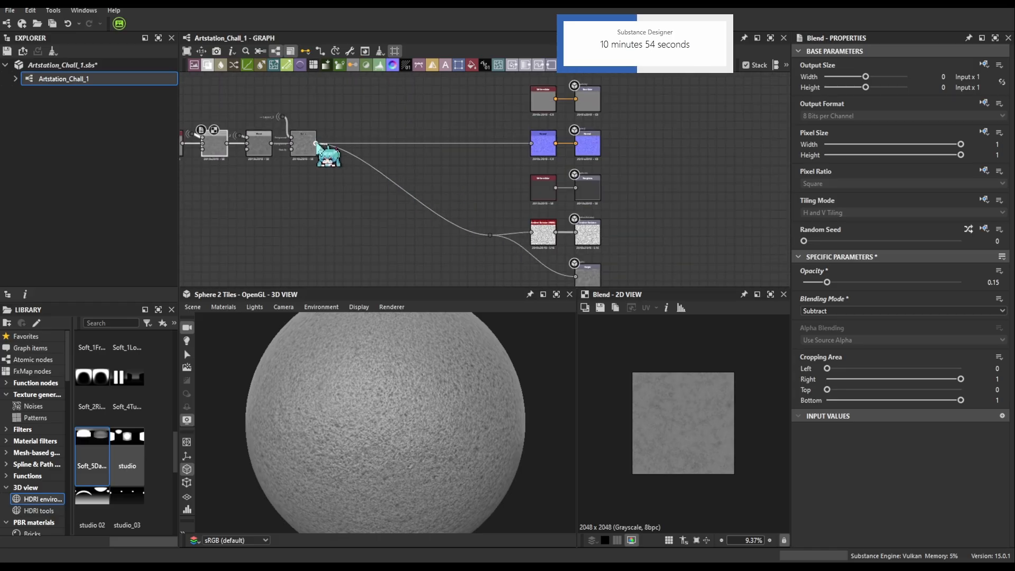
{"action": "left_click_drag", "start_coordinate": [315, 142], "coordinate": [574, 188]}
{"action": "left_click", "coordinate": [548, 195]}
{"action": "key", "text": "Delete"}
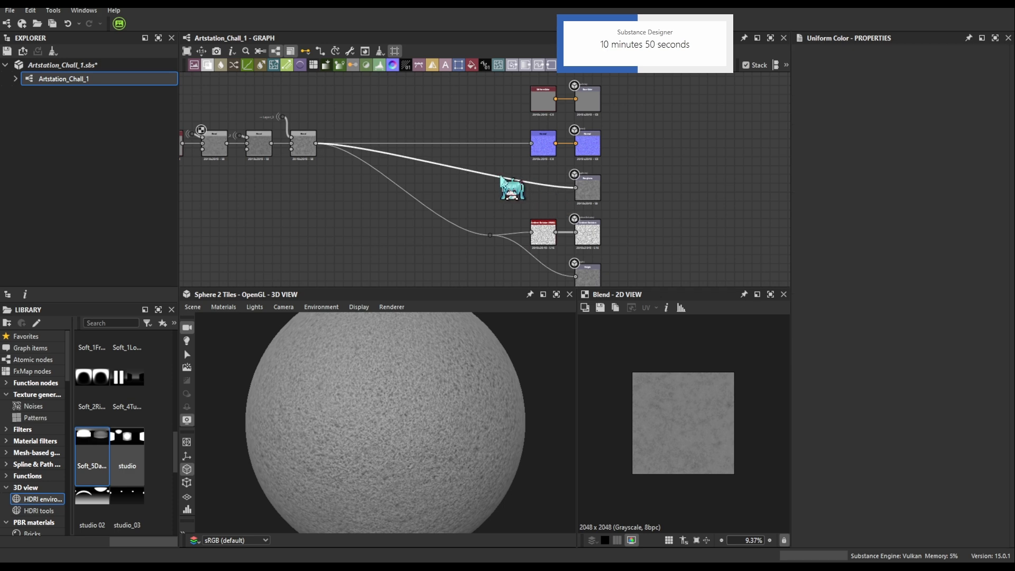
Insert a Histogram Scan between the last Blend and the Roughness output, placing it beside the output
{"action": "key", "text": "h"}
{"action": "scroll", "coordinate": [500, 177], "scroll_direction": "up", "scroll_amount": 3}
{"action": "left_click_drag", "start_coordinate": [397, 176], "coordinate": [599, 213]}
{"action": "scroll", "coordinate": [430, 407], "scroll_direction": "up", "scroll_amount": 5}
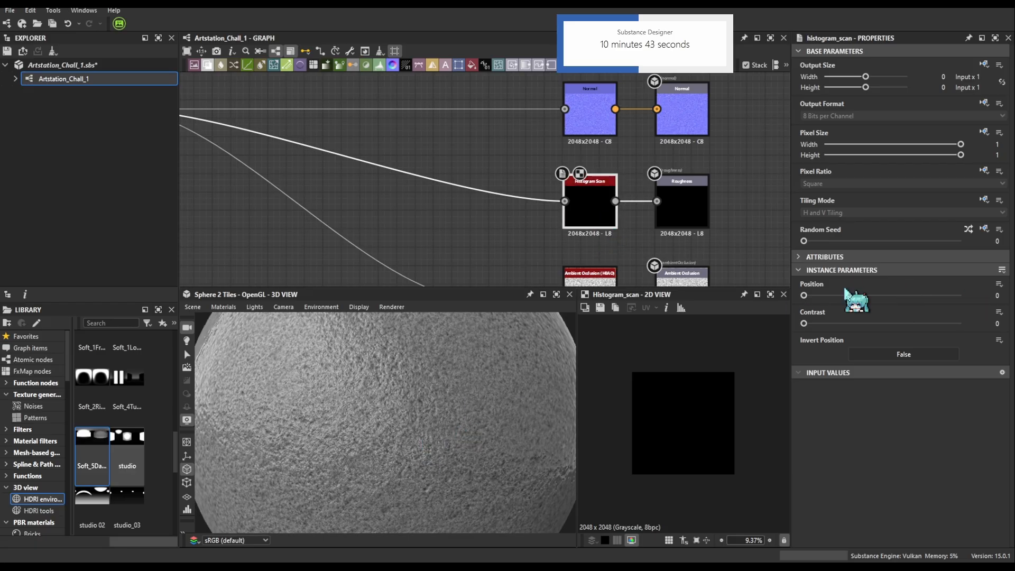
Set the Histogram Scan's position to 0.35 and check the roughness on the sphere
{"action": "left_click_drag", "start_coordinate": [814, 296], "coordinate": [841, 302]}
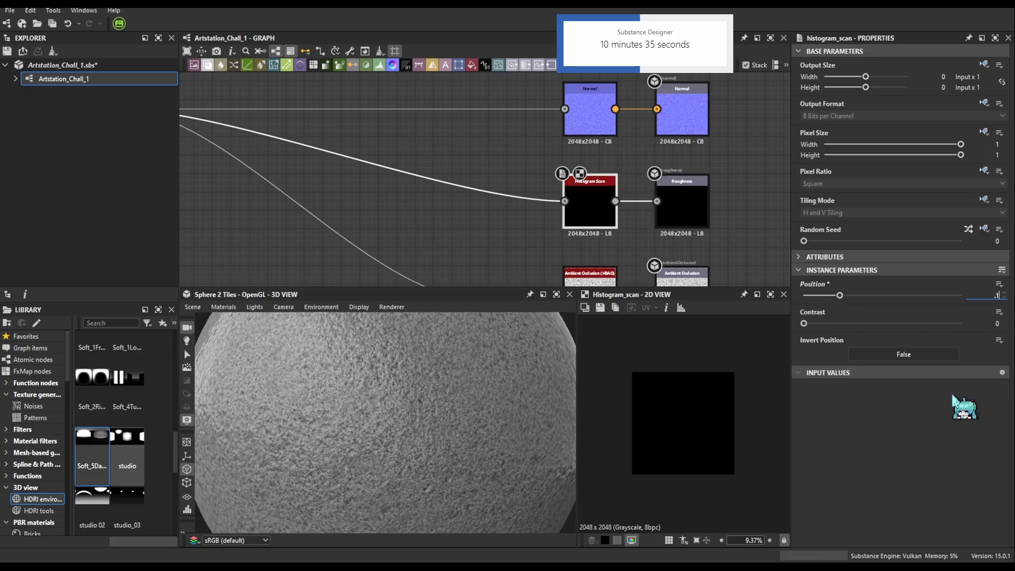
{"action": "scroll", "coordinate": [355, 453], "scroll_direction": "down", "scroll_amount": 3}
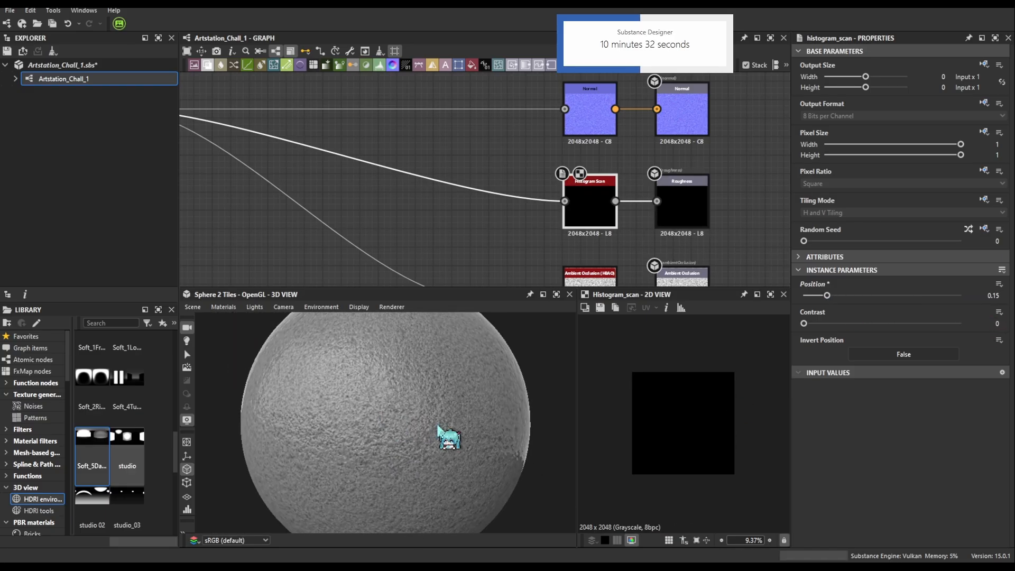
{"action": "scroll", "coordinate": [723, 399], "scroll_direction": "up", "scroll_amount": 5}
{"action": "left_click_drag", "start_coordinate": [827, 295], "coordinate": [851, 296]}
{"action": "left_click", "coordinate": [966, 296]}
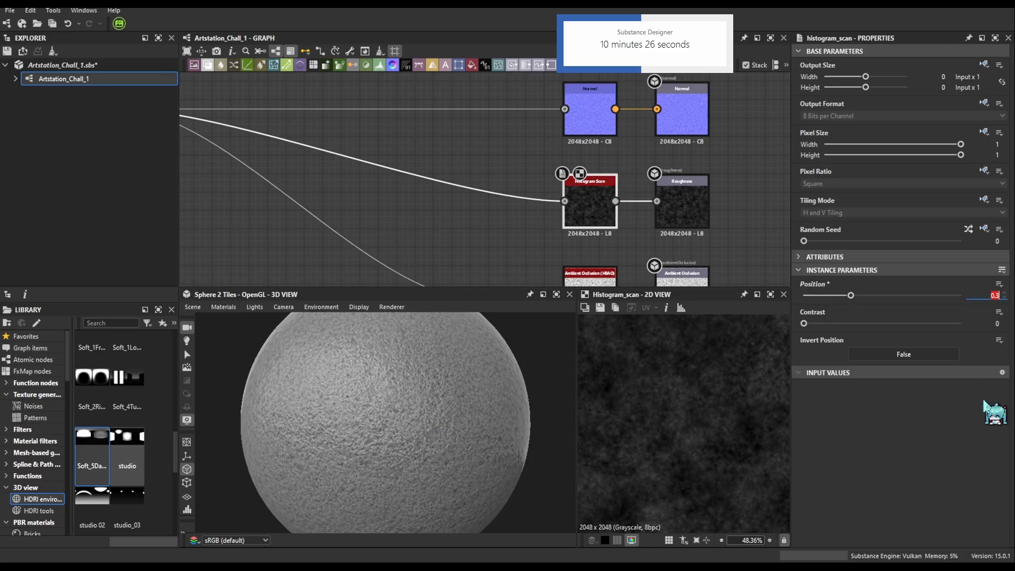
{"action": "type", "text": ".35"}
{"action": "key", "text": "Return"}
{"action": "scroll", "coordinate": [351, 458], "scroll_direction": "up", "scroll_amount": 4}
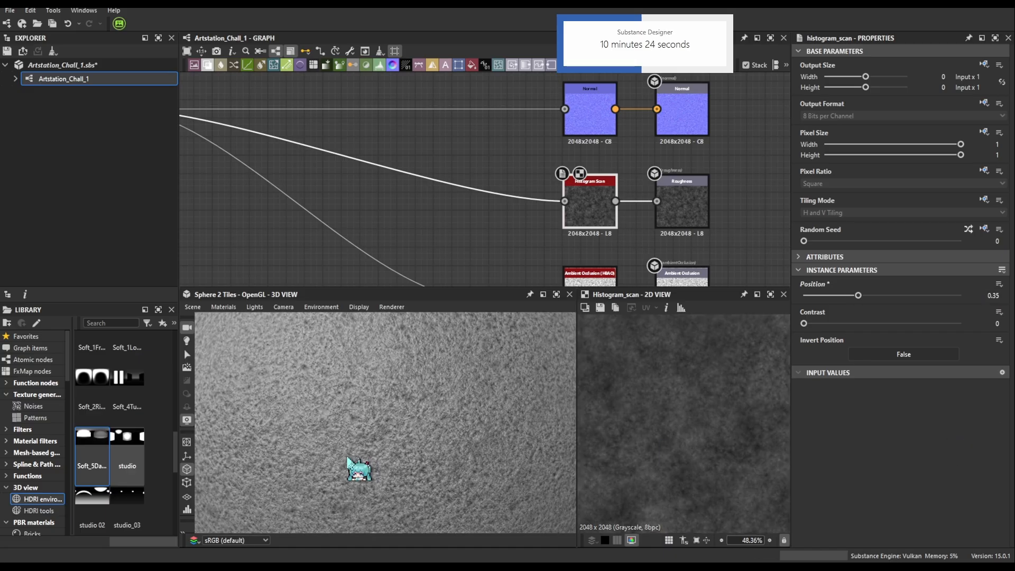
{"action": "scroll", "coordinate": [463, 463], "scroll_direction": "down", "scroll_amount": 4}
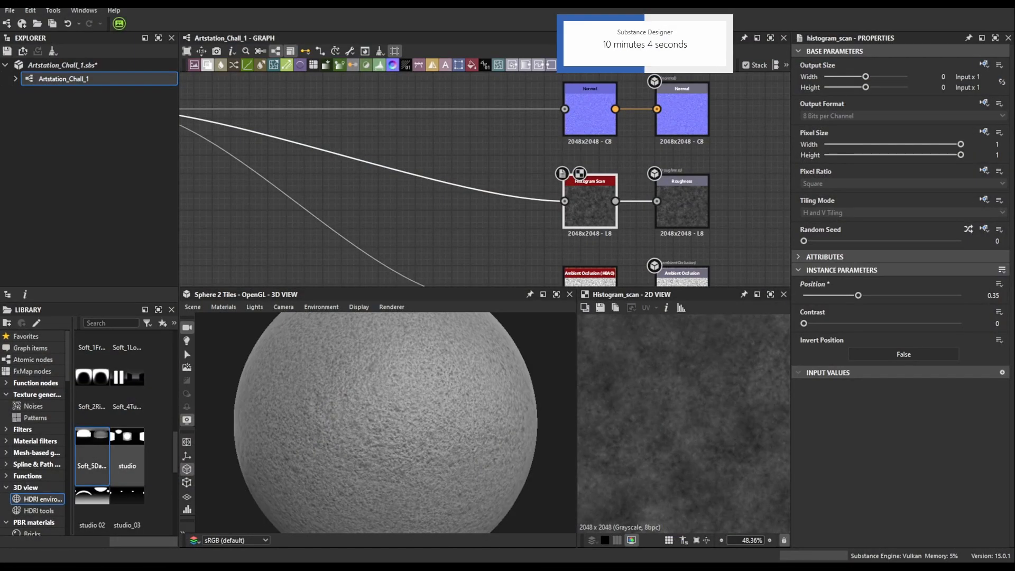
Examine the final Blend of the Layer 3 frame in the 2D view as a possible roughness source
{"action": "scroll", "coordinate": [397, 180], "scroll_direction": "down", "scroll_amount": 3}
{"action": "middle_click_drag", "start_coordinate": [372, 190], "coordinate": [518, 205]}
{"action": "middle_click_drag", "start_coordinate": [337, 152], "coordinate": [482, 192]}
{"action": "scroll", "coordinate": [360, 189], "scroll_direction": "down", "scroll_amount": 3}
{"action": "scroll", "coordinate": [403, 202], "scroll_direction": "up", "scroll_amount": 5}
{"action": "scroll", "coordinate": [393, 210], "scroll_direction": "up", "scroll_amount": 2}
{"action": "scroll", "coordinate": [394, 210], "scroll_direction": "down", "scroll_amount": 8}
{"action": "scroll", "coordinate": [399, 161], "scroll_direction": "up", "scroll_amount": 5}
{"action": "scroll", "coordinate": [400, 161], "scroll_direction": "up", "scroll_amount": 3}
{"action": "double_click", "coordinate": [454, 207]}
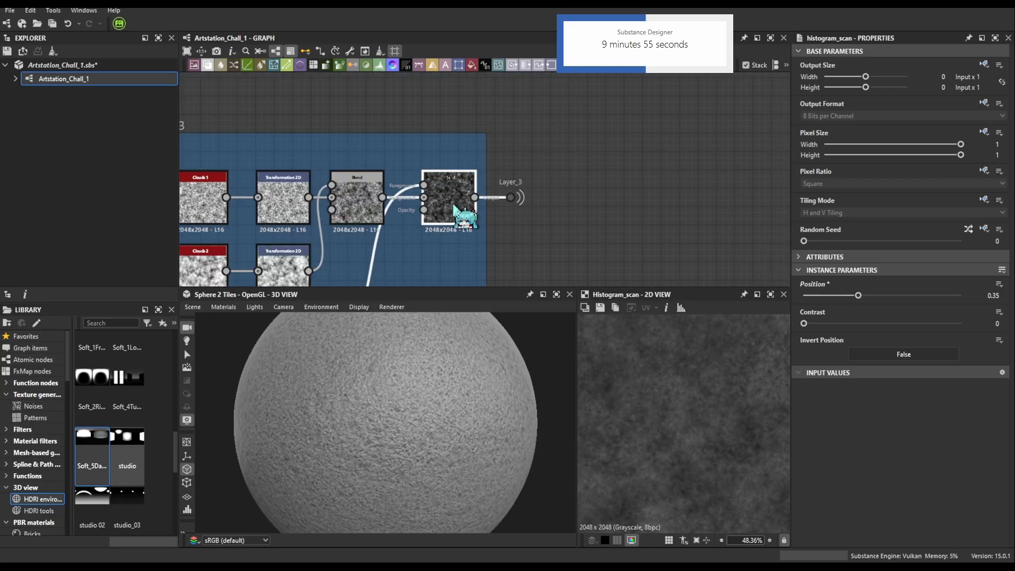
{"action": "scroll", "coordinate": [678, 371], "scroll_direction": "down", "scroll_amount": 2}
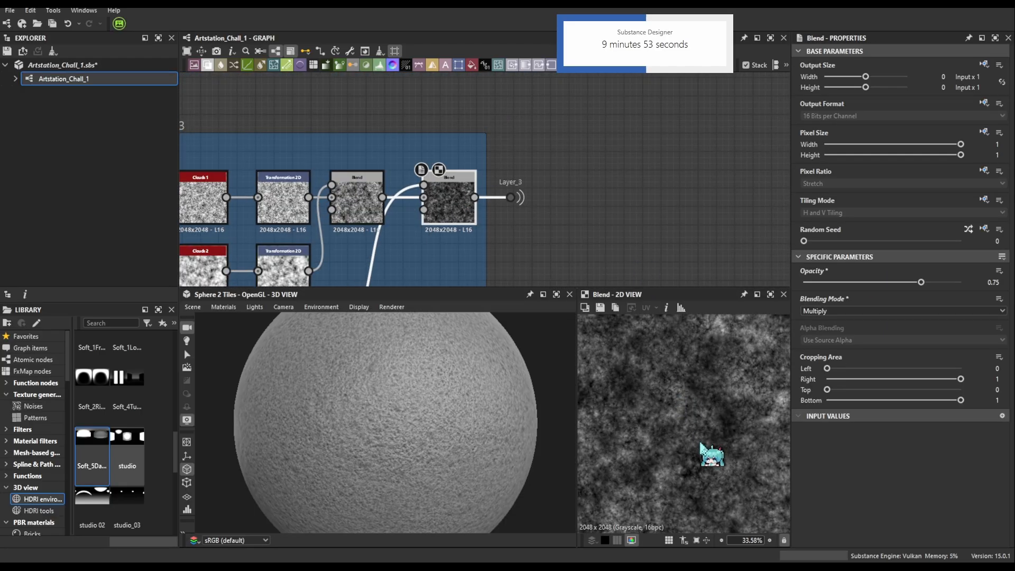
{"action": "scroll", "coordinate": [706, 418], "scroll_direction": "up", "scroll_amount": 1}
{"action": "scroll", "coordinate": [687, 235], "scroll_direction": "down", "scroll_amount": 5}
Insert a Blend between the Histogram Scan and the Roughness output, with the Layer_3 portal as its foreground
{"action": "scroll", "coordinate": [608, 174], "scroll_direction": "up", "scroll_amount": 8}
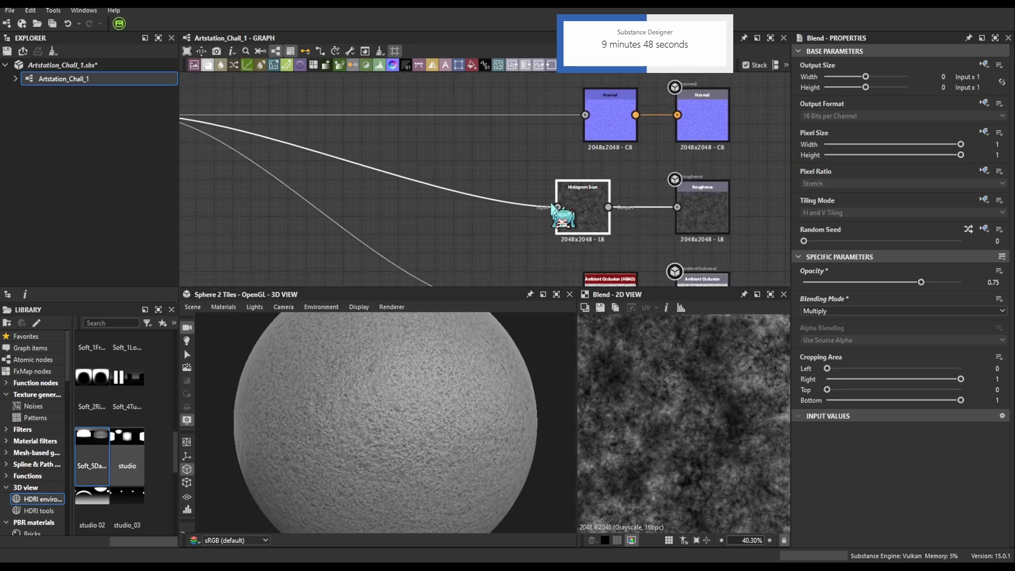
{"action": "left_click_drag", "start_coordinate": [554, 207], "coordinate": [494, 210]}
{"action": "key", "text": "b"}
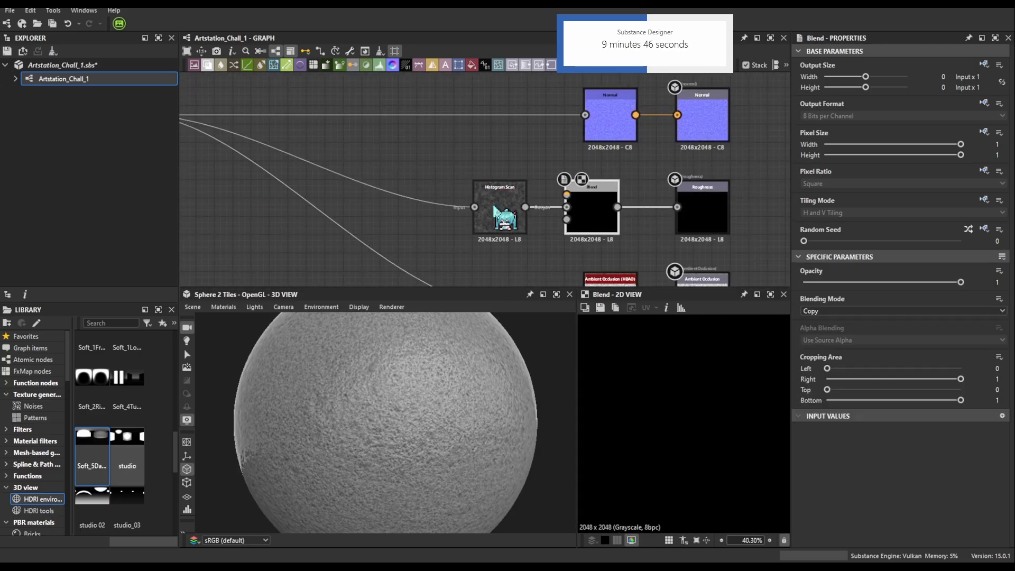
{"action": "middle_click_drag", "start_coordinate": [493, 205], "coordinate": [490, 186]}
{"action": "left_click_drag", "start_coordinate": [563, 174], "coordinate": [506, 136], "text": "alt"}
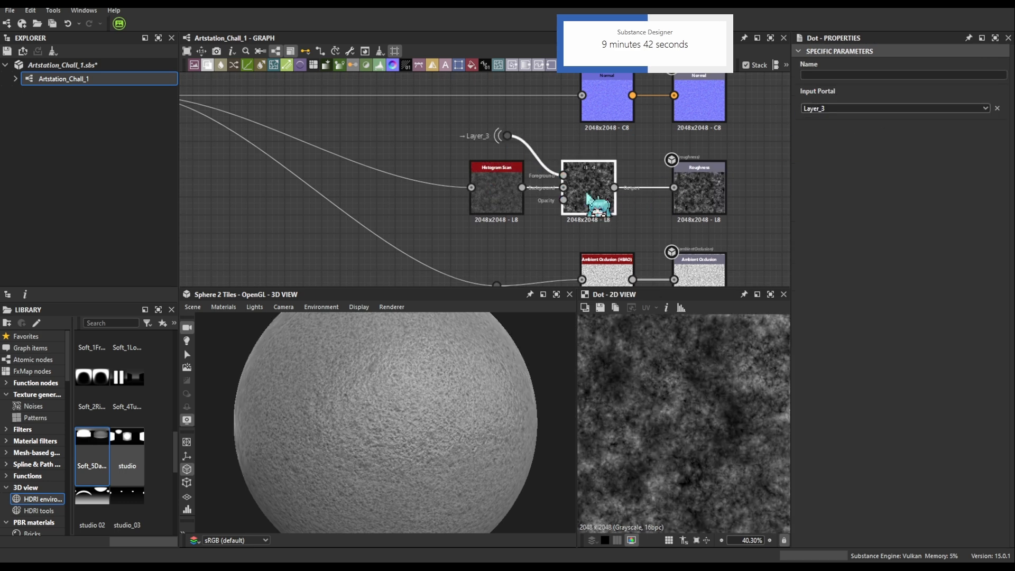
Set the roughness Blend's blending mode to Subtract
{"action": "left_click", "coordinate": [586, 193]}
{"action": "double_click", "coordinate": [582, 201]}
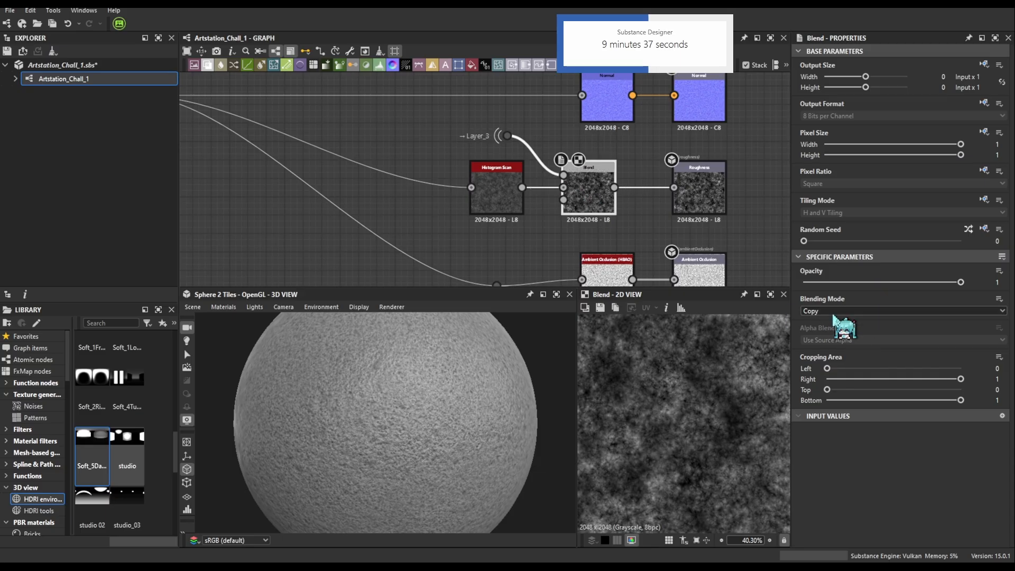
{"action": "scroll", "coordinate": [832, 311], "scroll_direction": "down", "scroll_amount": 2}
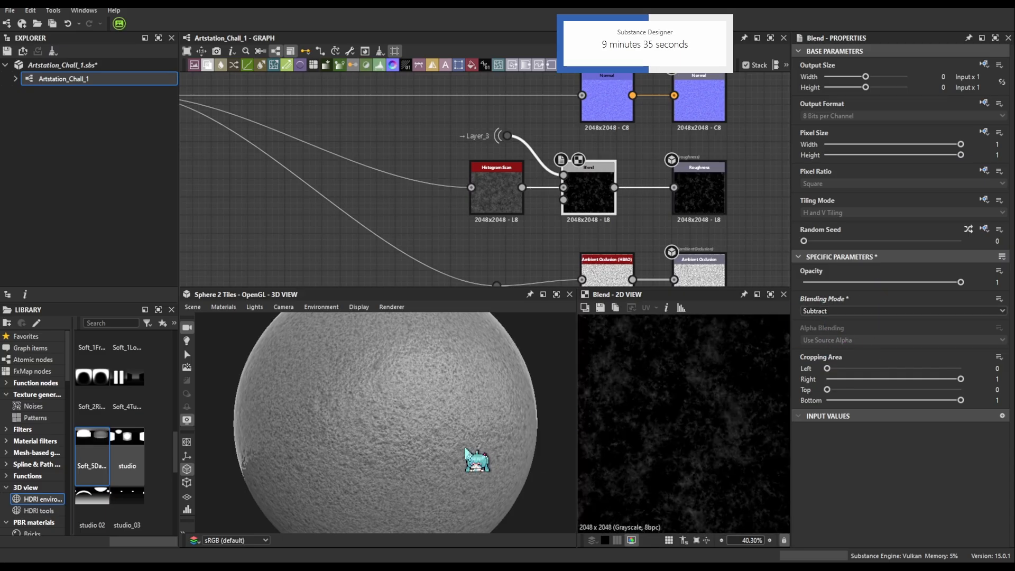
{"action": "scroll", "coordinate": [482, 457], "scroll_direction": "up", "scroll_amount": 3}
Set the Histogram Scan's position to 0.4 and check the surface on the sphere
{"action": "left_click", "coordinate": [497, 210]}
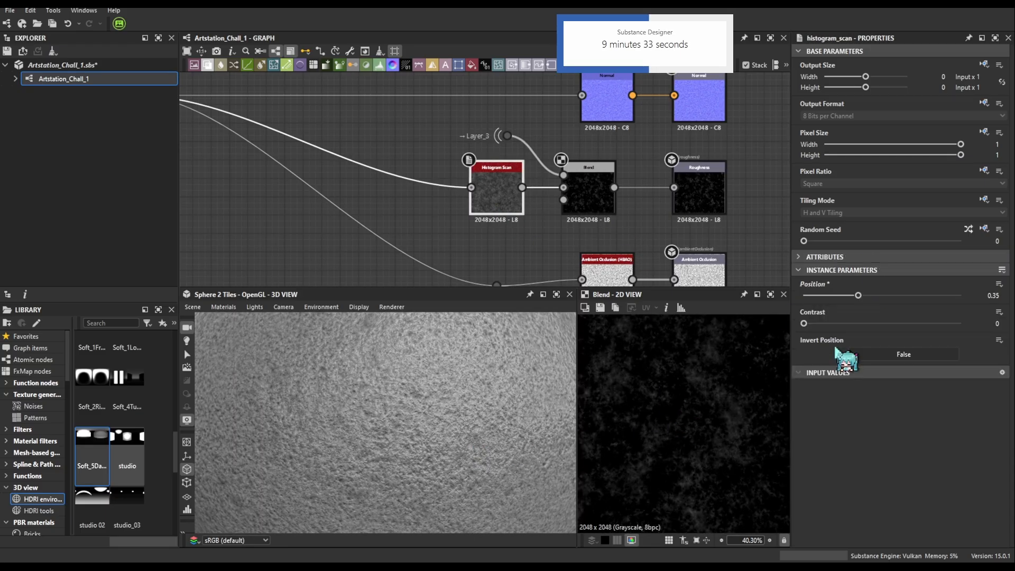
{"action": "left_click_drag", "start_coordinate": [858, 295], "coordinate": [865, 294]}
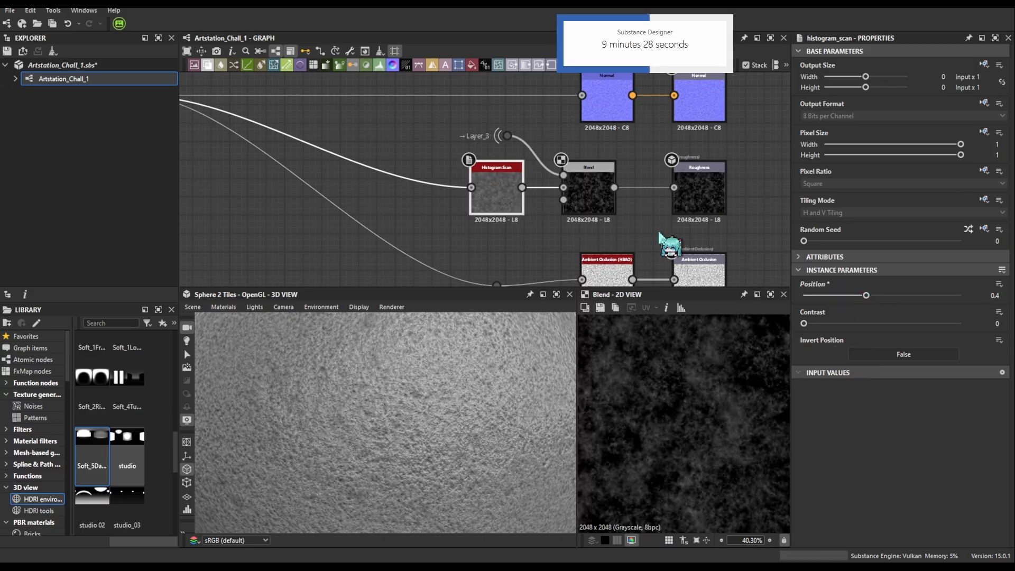
{"action": "scroll", "coordinate": [573, 426], "scroll_direction": "down", "scroll_amount": 3}
{"action": "scroll", "coordinate": [438, 433], "scroll_direction": "up", "scroll_amount": 3}
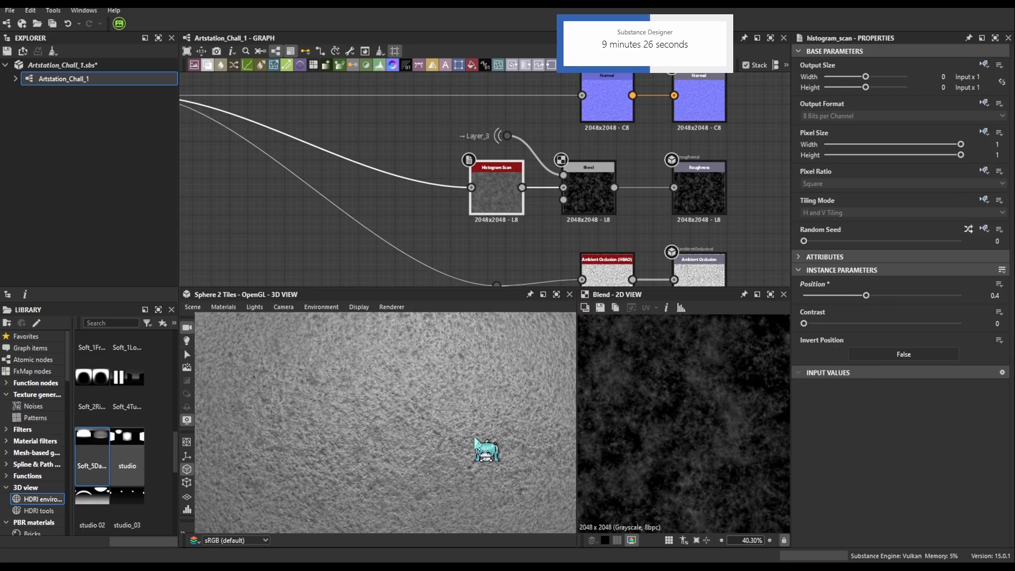
{"action": "scroll", "coordinate": [489, 438], "scroll_direction": "down", "scroll_amount": 3}
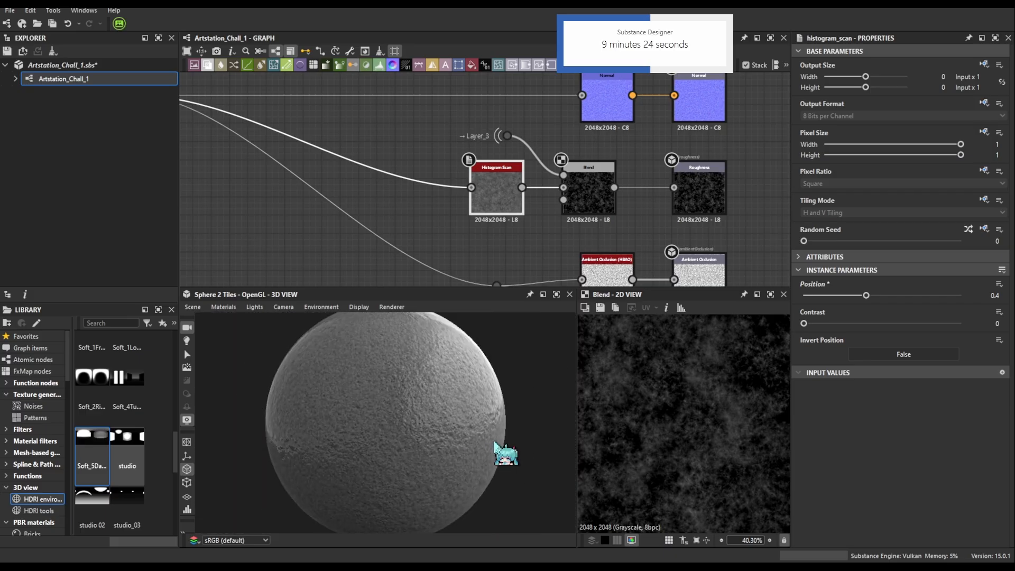
Preview the Roughness output and spread it apart from the Histogram Scan and Blend to make room for another node
{"action": "left_click", "coordinate": [707, 189]}
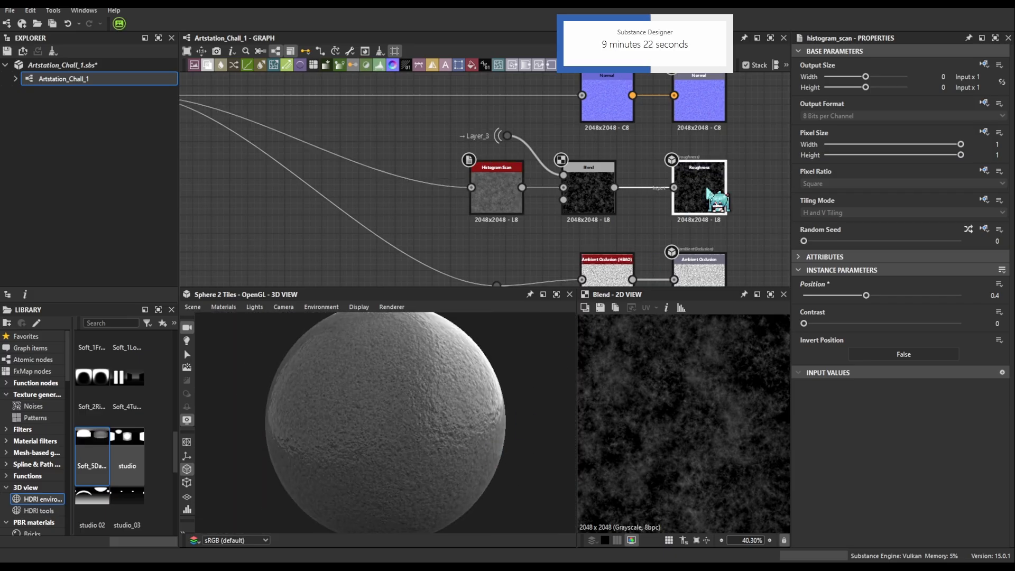
{"action": "double_click", "coordinate": [707, 189]}
{"action": "scroll", "coordinate": [671, 449], "scroll_direction": "up", "scroll_amount": 1}
{"action": "left_click_drag", "start_coordinate": [468, 228], "coordinate": [604, 155]}
{"action": "left_click_drag", "start_coordinate": [588, 194], "coordinate": [570, 194]}
{"action": "left_click", "coordinate": [584, 202]}
{"action": "left_click_drag", "start_coordinate": [689, 199], "coordinate": [763, 199]}
Insert a Levels node between the Blend and the Roughness output and lower its input white point to the histogram's upper end
{"action": "left_click", "coordinate": [581, 198]}
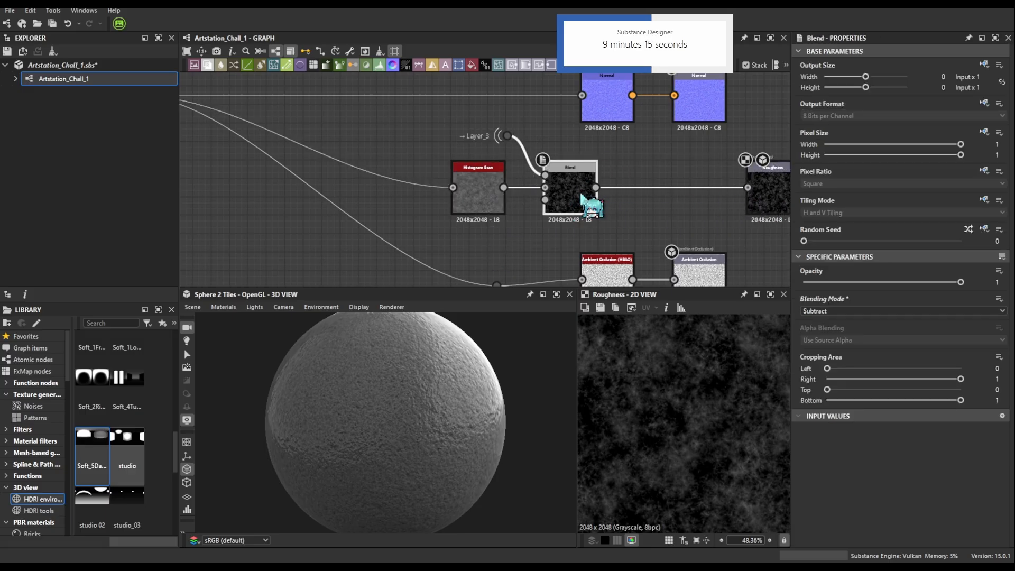
{"action": "key", "text": "l"}
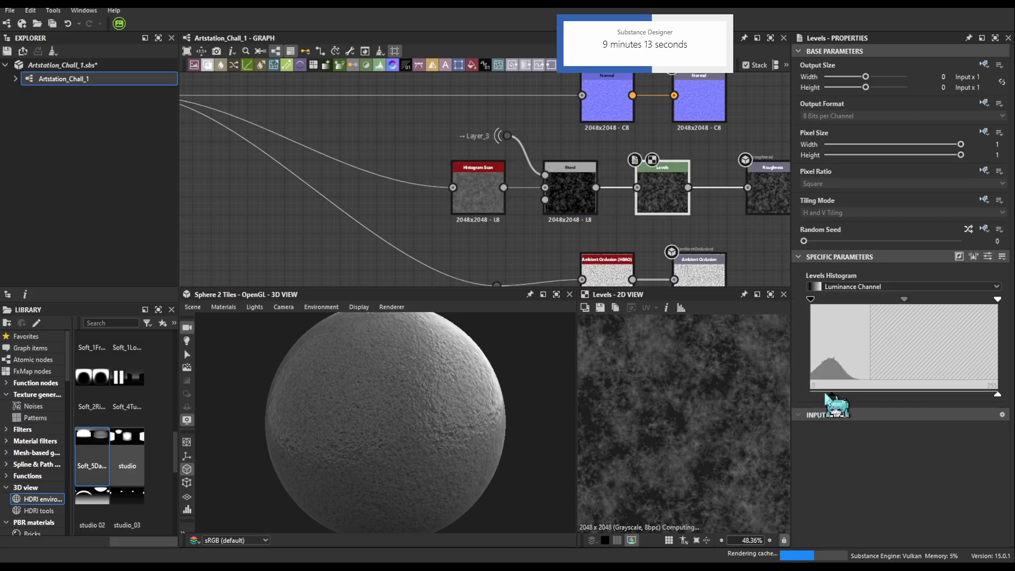
{"action": "mouse_move", "coordinate": [810, 299]}
{"action": "left_mouse_down"}
{"action": "mouse_move", "coordinate": [822, 299]}
{"action": "mouse_move", "coordinate": [810, 298]}
{"action": "left_mouse_up"}
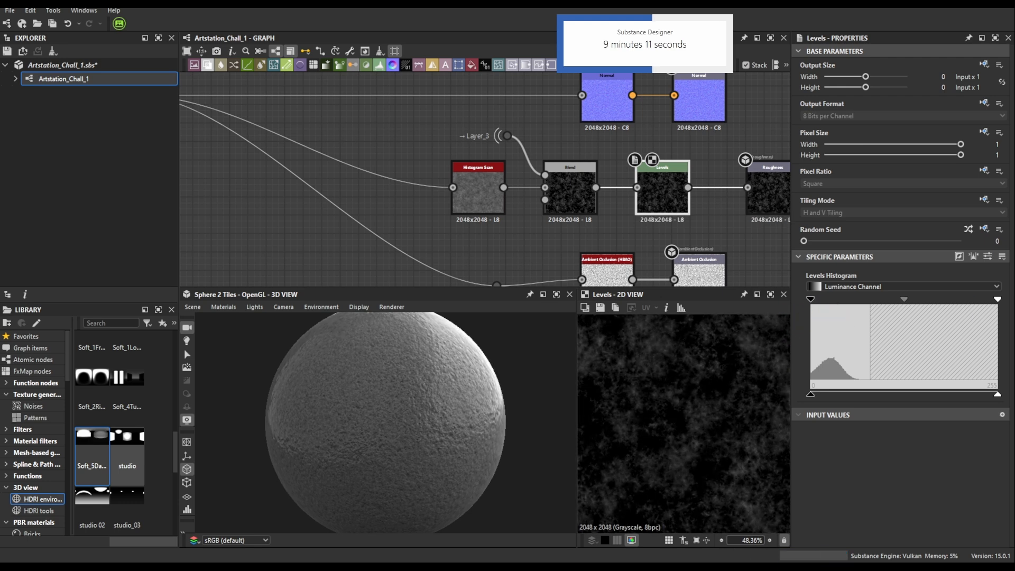
{"action": "left_click_drag", "start_coordinate": [997, 299], "coordinate": [871, 307]}
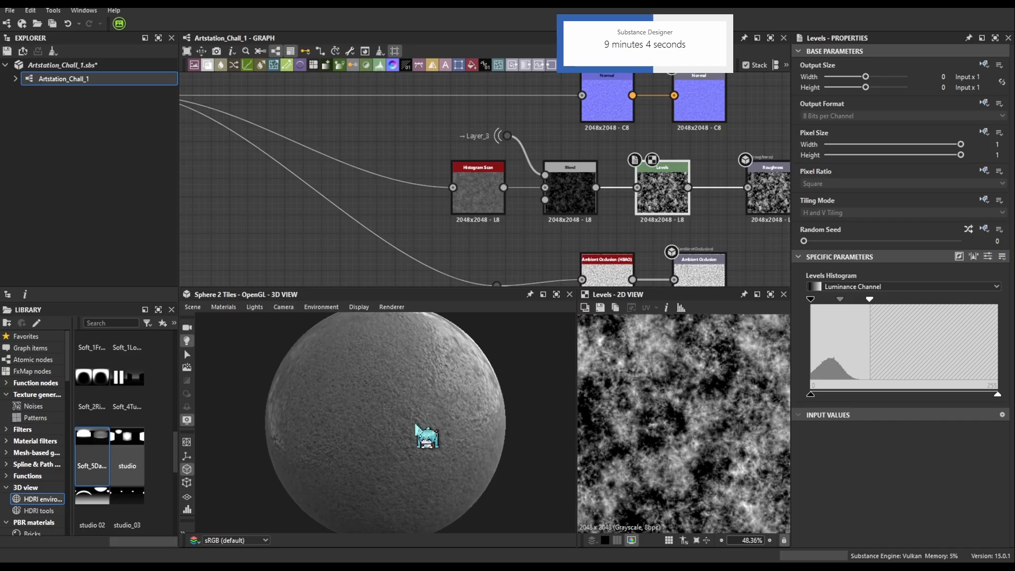
{"action": "left_click_drag", "start_coordinate": [448, 446], "coordinate": [392, 462]}
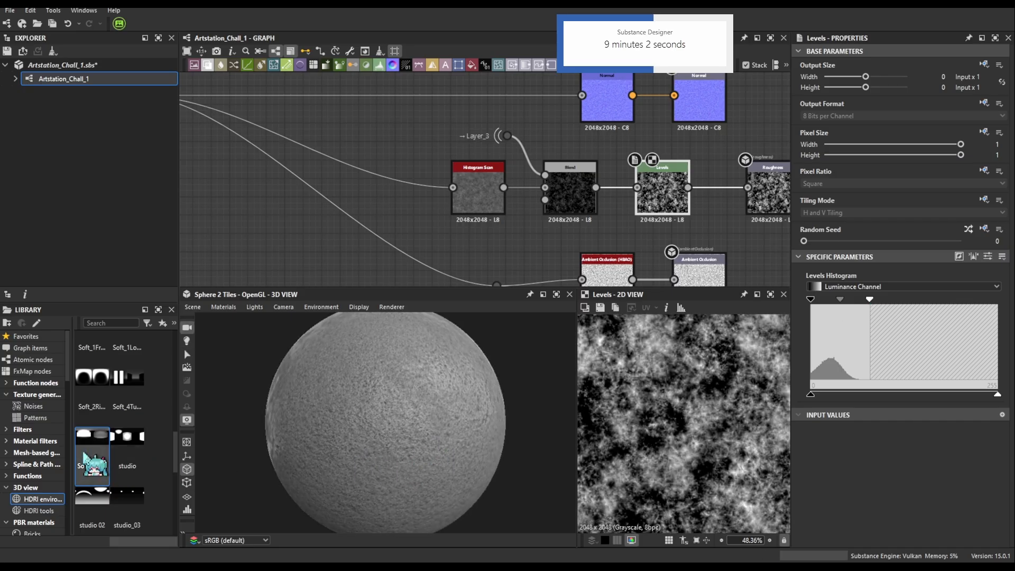
{"action": "scroll", "coordinate": [483, 442], "scroll_direction": "up", "scroll_amount": 5}
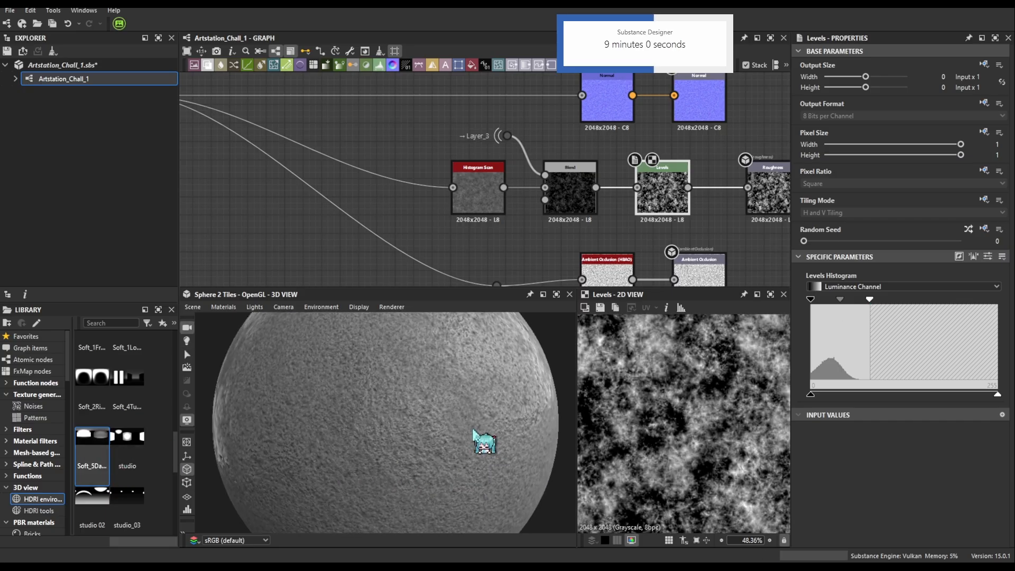
{"action": "left_click_drag", "start_coordinate": [512, 392], "coordinate": [526, 367]}
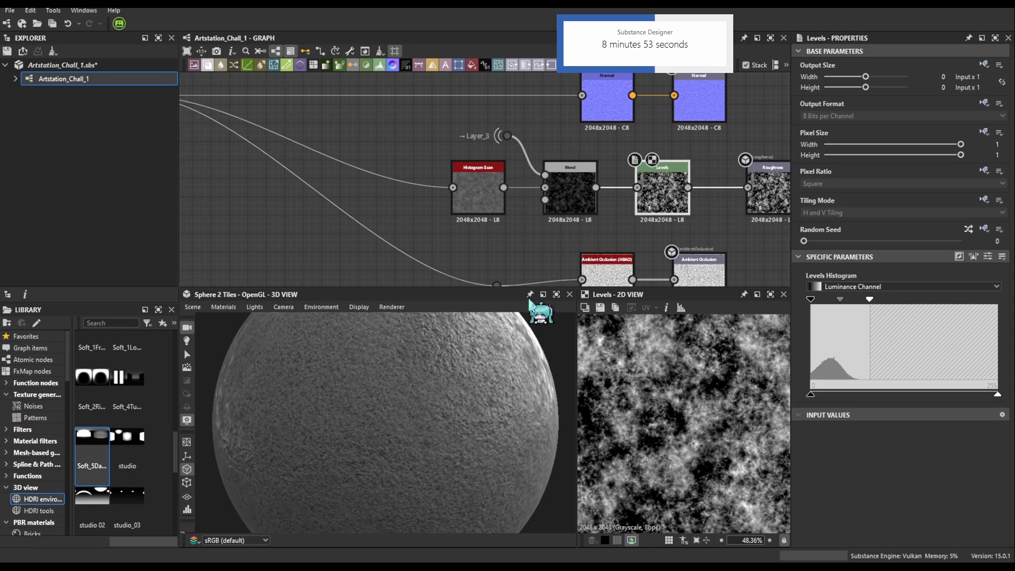
Move the roughness chain's Histogram Scan, Blend, Levels and Roughness output into line with the neighbouring map nodes
{"action": "scroll", "coordinate": [538, 156], "scroll_direction": "down", "scroll_amount": 4}
{"action": "scroll", "coordinate": [633, 171], "scroll_direction": "up", "scroll_amount": 4}
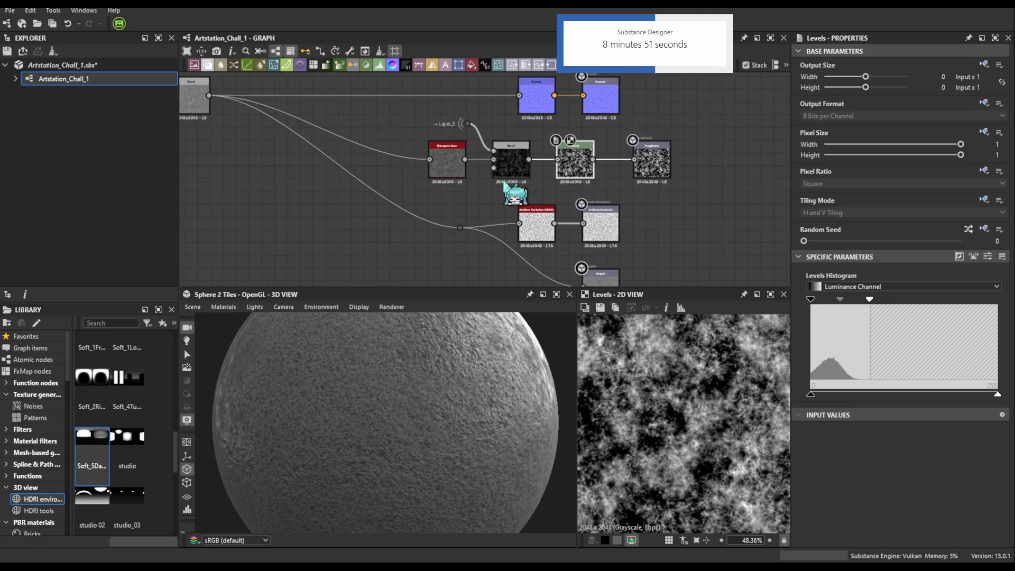
{"action": "left_click_drag", "start_coordinate": [498, 205], "coordinate": [460, 205]}
{"action": "left_click_drag", "start_coordinate": [591, 207], "coordinate": [547, 188]}
{"action": "left_click_drag", "start_coordinate": [663, 202], "coordinate": [612, 202]}
Preview the Normal node and the Height output to check the current maps
{"action": "left_click", "coordinate": [555, 137]}
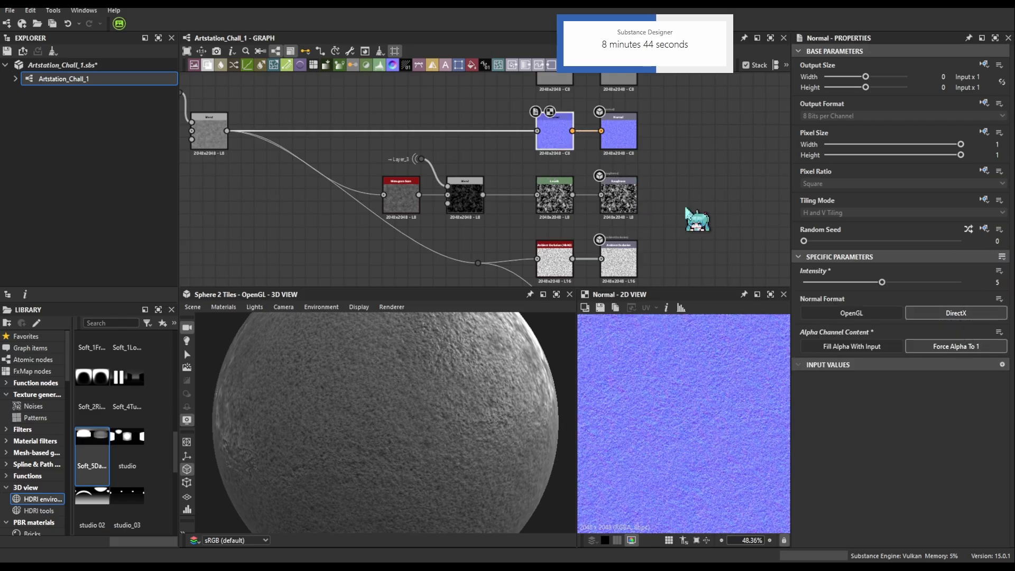
{"action": "scroll", "coordinate": [608, 137], "scroll_direction": "up", "scroll_amount": 3}
{"action": "left_click", "coordinate": [597, 203]}
{"action": "scroll", "coordinate": [659, 399], "scroll_direction": "down", "scroll_amount": 3}
{"action": "scroll", "coordinate": [659, 399], "scroll_direction": "up", "scroll_amount": 2}
{"action": "middle_click_drag", "start_coordinate": [557, 235], "coordinate": [561, 134]}
{"action": "double_click", "coordinate": [613, 214]}
{"action": "scroll", "coordinate": [652, 369], "scroll_direction": "down", "scroll_amount": 6}
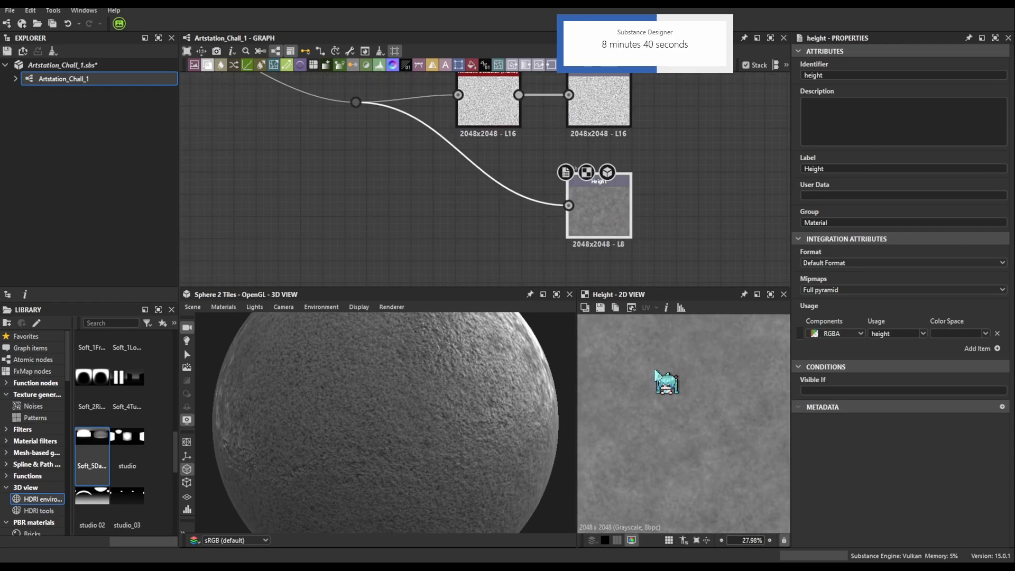
Add a Shape node in the empty area of the graph, away from the clouds noises
{"action": "middle_click_drag", "start_coordinate": [602, 90], "coordinate": [618, 224]}
{"action": "middle_click_drag", "start_coordinate": [618, 102], "coordinate": [635, 224]}
{"action": "scroll", "coordinate": [634, 224], "scroll_direction": "down", "scroll_amount": 1}
{"action": "middle_click_drag", "start_coordinate": [633, 161], "coordinate": [637, 245]}
{"action": "middle_click_drag", "start_coordinate": [631, 138], "coordinate": [634, 198]}
{"action": "left_click", "coordinate": [634, 200]}
{"action": "scroll", "coordinate": [549, 212], "scroll_direction": "down", "scroll_amount": 3}
{"action": "middle_click_drag", "start_coordinate": [389, 227], "coordinate": [706, 190]}
{"action": "middle_click_drag", "start_coordinate": [628, 218], "coordinate": [621, 123]}
{"action": "scroll", "coordinate": [612, 142], "scroll_direction": "down", "scroll_amount": 4}
{"action": "scroll", "coordinate": [453, 218], "scroll_direction": "down", "scroll_amount": 4}
{"action": "middle_click_drag", "start_coordinate": [418, 172], "coordinate": [471, 274]}
{"action": "left_click_drag", "start_coordinate": [348, 127], "coordinate": [468, 266]}
{"action": "middle_click_drag", "start_coordinate": [468, 266], "coordinate": [466, 158]}
{"action": "left_click", "coordinate": [466, 188]}
{"action": "scroll", "coordinate": [443, 207], "scroll_direction": "up", "scroll_amount": 3}
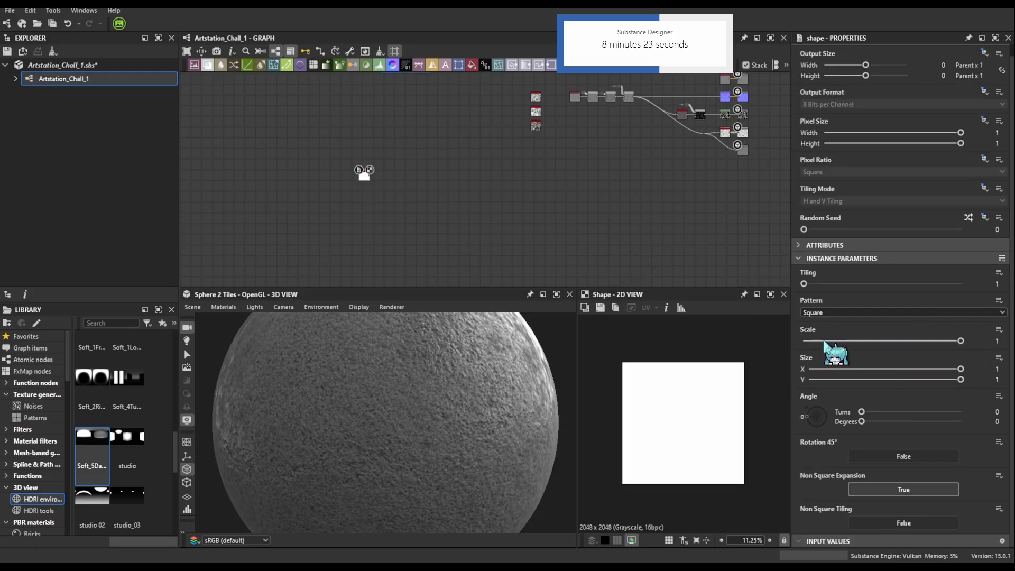
Set the Shape node's pattern to Paraboloid and its scale to 0.3
{"action": "scroll", "coordinate": [824, 316], "scroll_direction": "up", "scroll_amount": 3}
{"action": "scroll", "coordinate": [824, 317], "scroll_direction": "down", "scroll_amount": 1}
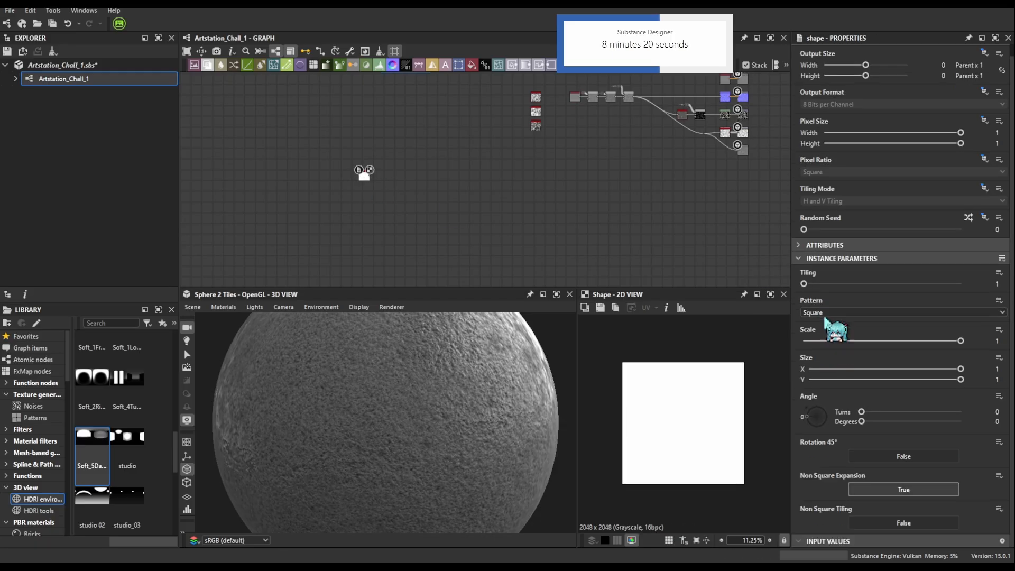
{"action": "left_click", "coordinate": [827, 352]}
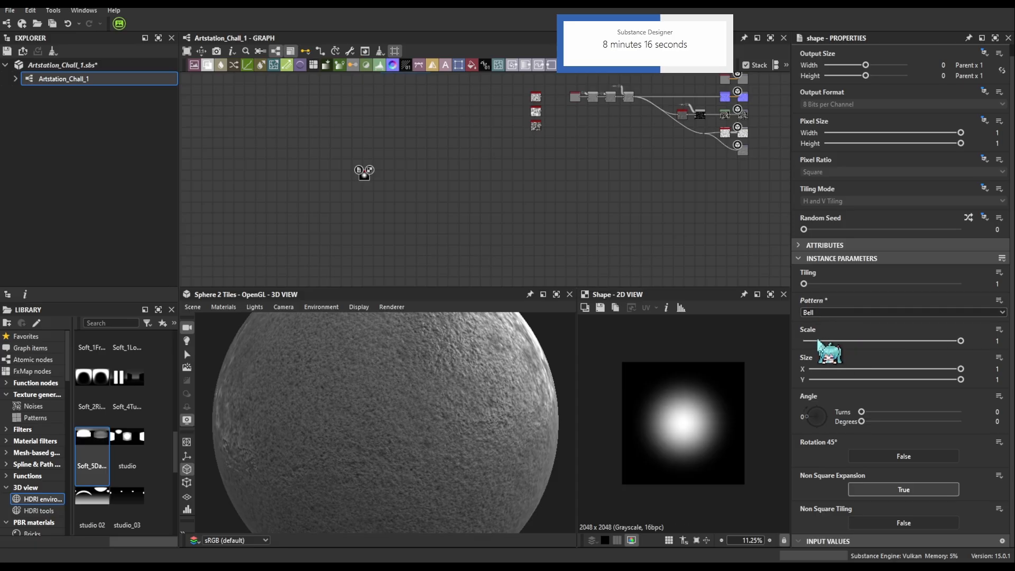
{"action": "scroll", "coordinate": [861, 315], "scroll_direction": "up", "scroll_amount": 1}
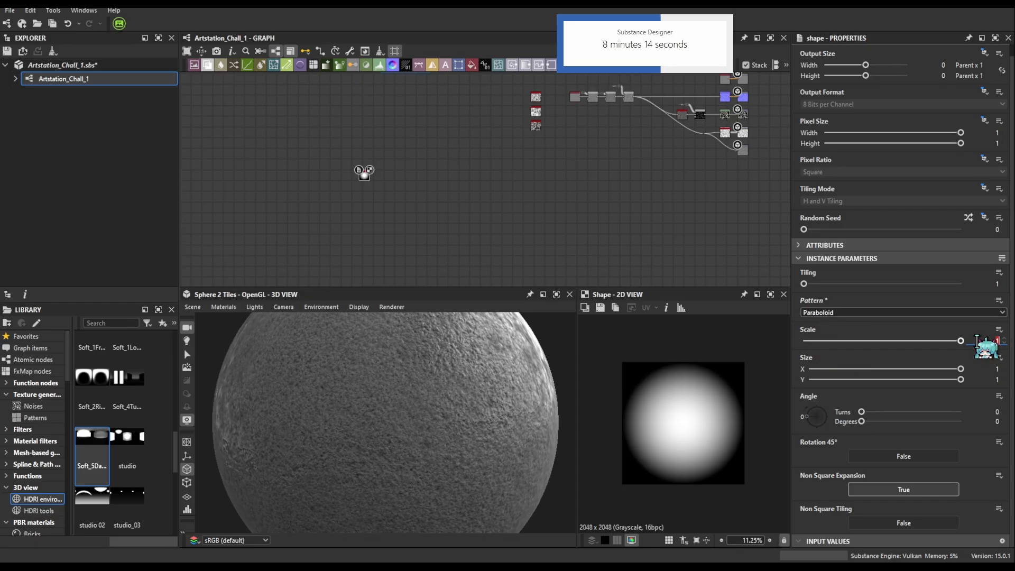
{"action": "key", "text": "Return"}
{"action": "scroll", "coordinate": [753, 455], "scroll_direction": "up", "scroll_amount": 4}
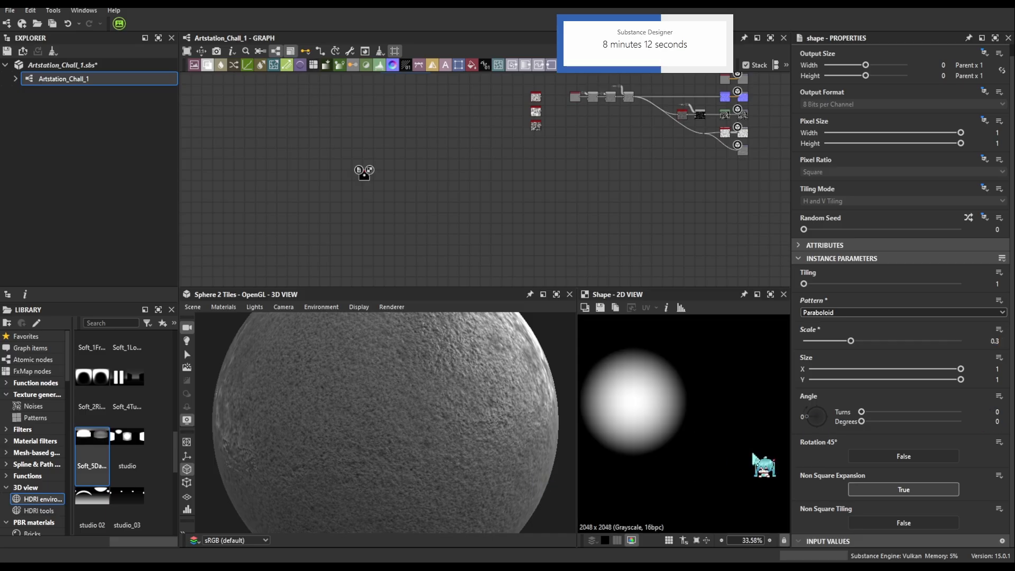
{"action": "scroll", "coordinate": [383, 209], "scroll_direction": "up", "scroll_amount": 6}
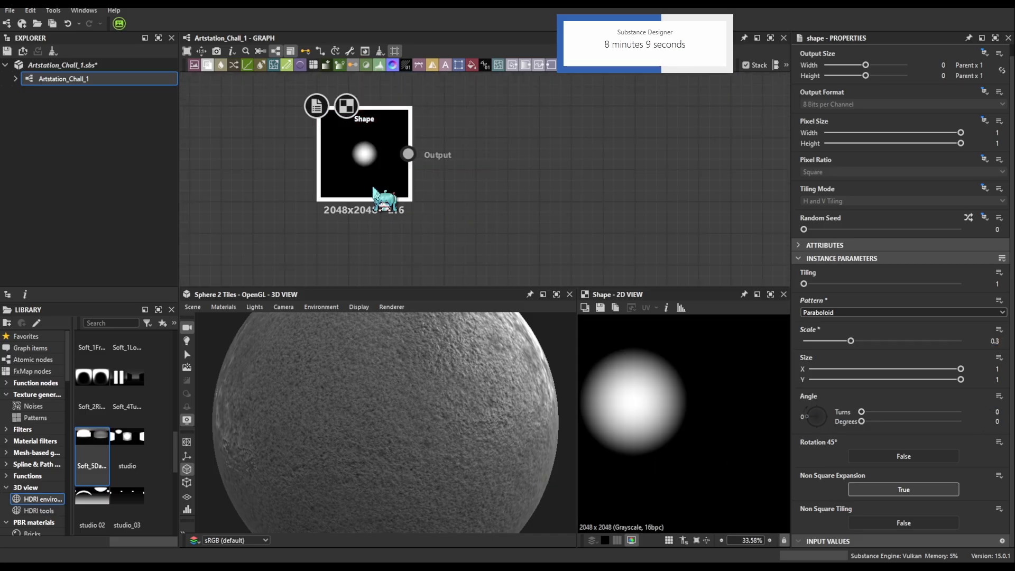
Add a Warp after the Shape and feed its gradient input from a new Gaussian Noise with scale 8
{"action": "left_click", "coordinate": [374, 189]}
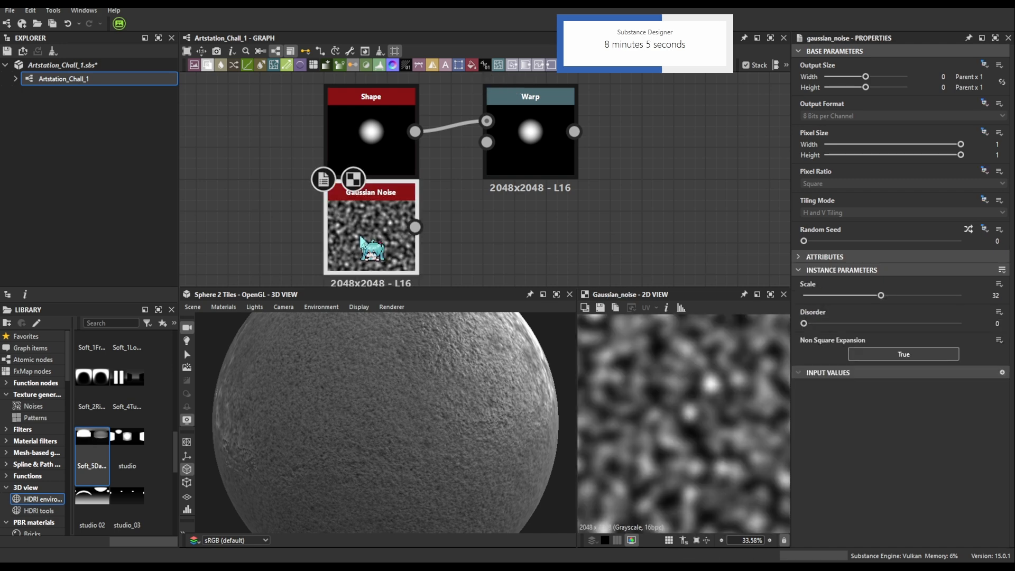
{"action": "left_click_drag", "start_coordinate": [871, 296], "coordinate": [820, 296]}
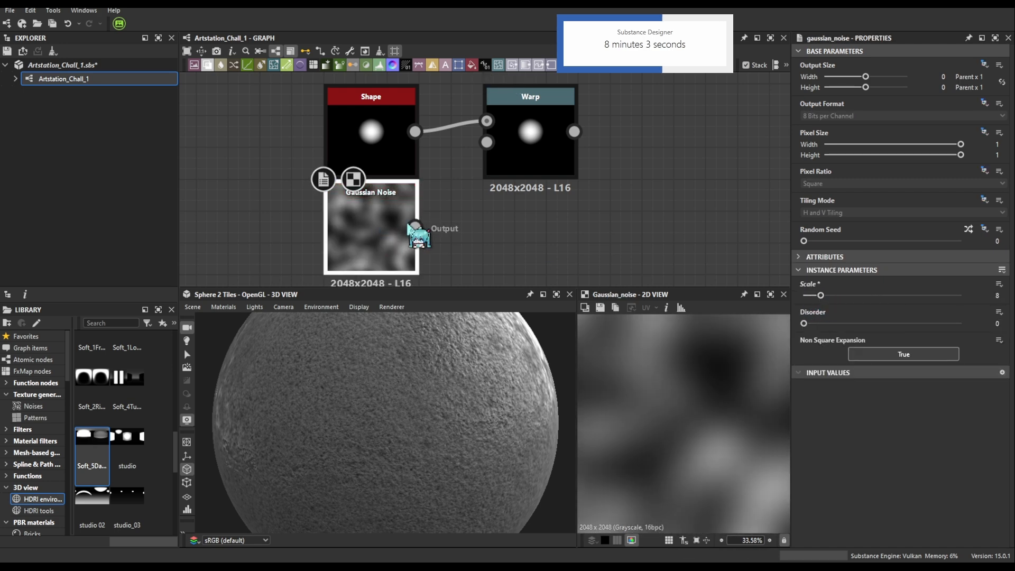
{"action": "left_click_drag", "start_coordinate": [382, 228], "coordinate": [346, 268]}
{"action": "left_click_drag", "start_coordinate": [415, 258], "coordinate": [486, 141]}
{"action": "left_click", "coordinate": [543, 161]}
{"action": "left_click_drag", "start_coordinate": [543, 161], "coordinate": [525, 193]}
{"action": "scroll", "coordinate": [701, 416], "scroll_direction": "down", "scroll_amount": 1}
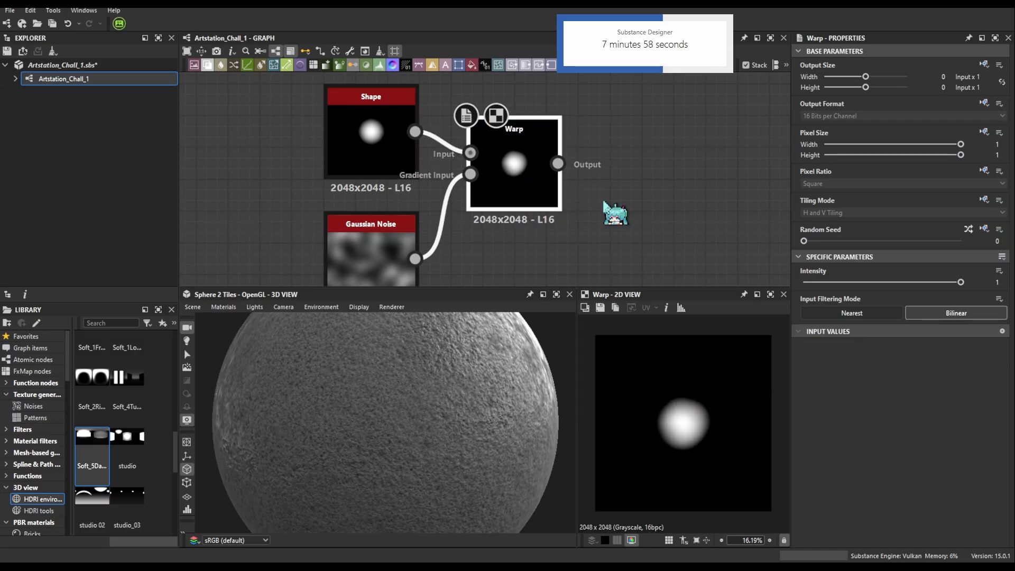
Add a Blend after the Warp and place a duplicate of the Gaussian Noise below it
{"action": "middle_click_drag", "start_coordinate": [527, 197], "coordinate": [548, 158]}
{"action": "key", "text": "b"}
{"action": "left_click", "coordinate": [389, 226]}
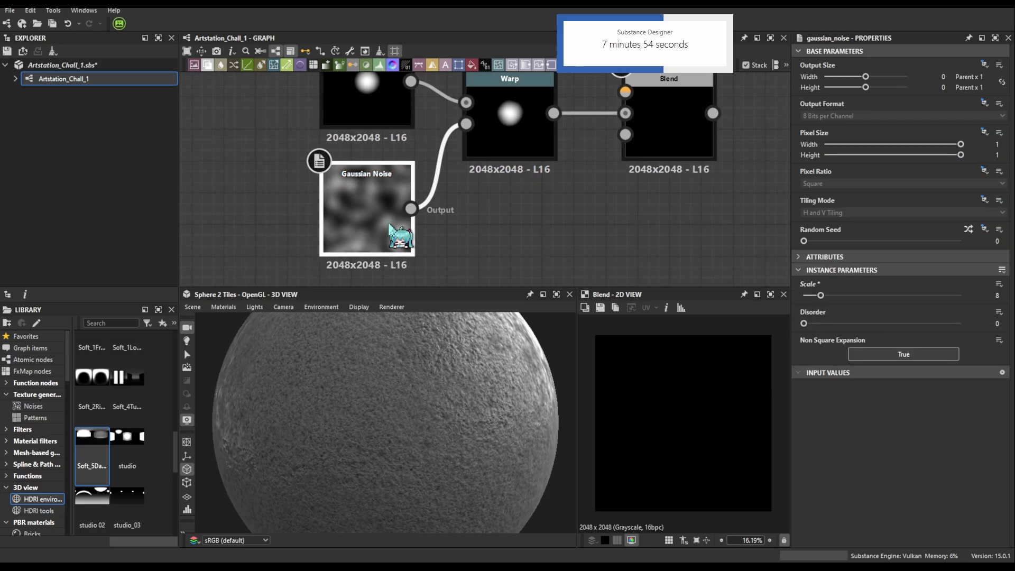
{"action": "key", "text": "ctrl+d"}
{"action": "middle_click_drag", "start_coordinate": [497, 232], "coordinate": [498, 208]}
{"action": "left_click_drag", "start_coordinate": [401, 172], "coordinate": [497, 206]}
{"action": "double_click", "coordinate": [496, 206]}
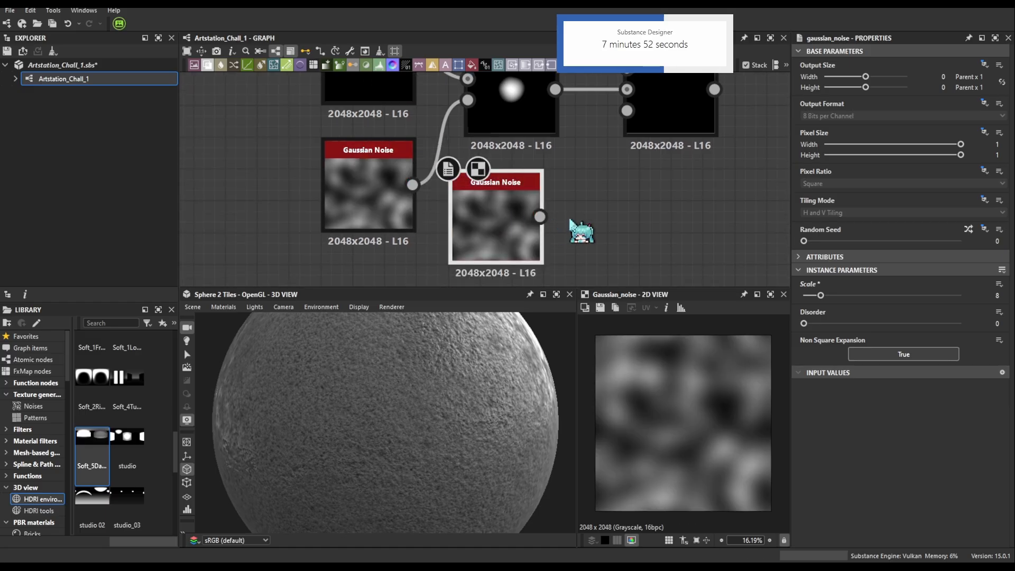
Set the duplicated Gaussian Noise's scale to 12 and disorder to 0.44, and connect it to the Blend's foreground
{"action": "left_click", "coordinate": [872, 323]}
{"action": "left_click", "coordinate": [830, 294]}
{"action": "middle_click_drag", "start_coordinate": [576, 179], "coordinate": [563, 209]}
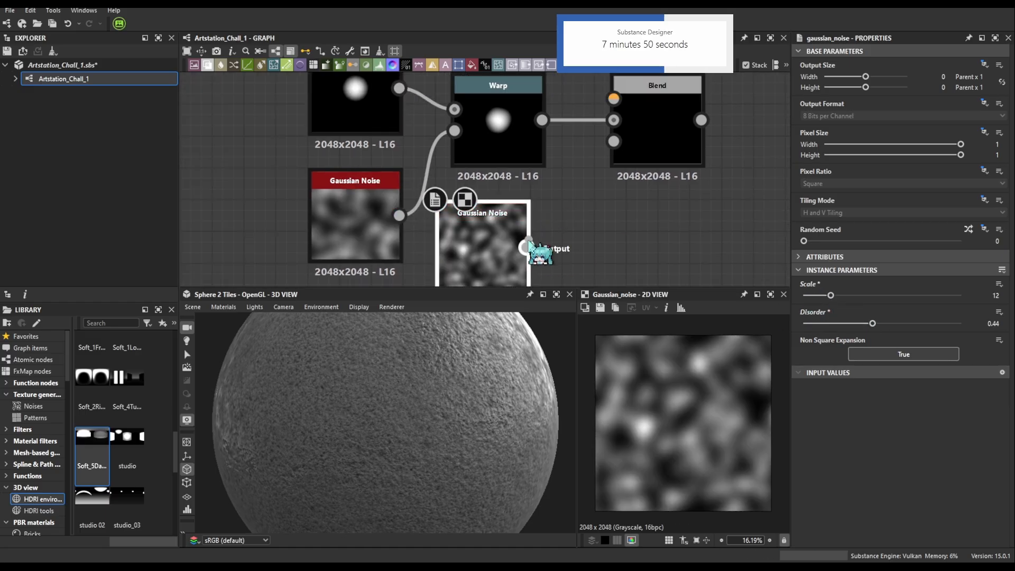
{"action": "left_click_drag", "start_coordinate": [526, 247], "coordinate": [614, 120]}
{"action": "key", "text": "ctrl+z"}
{"action": "left_click_drag", "start_coordinate": [527, 247], "coordinate": [613, 98]}
{"action": "double_click", "coordinate": [644, 132]}
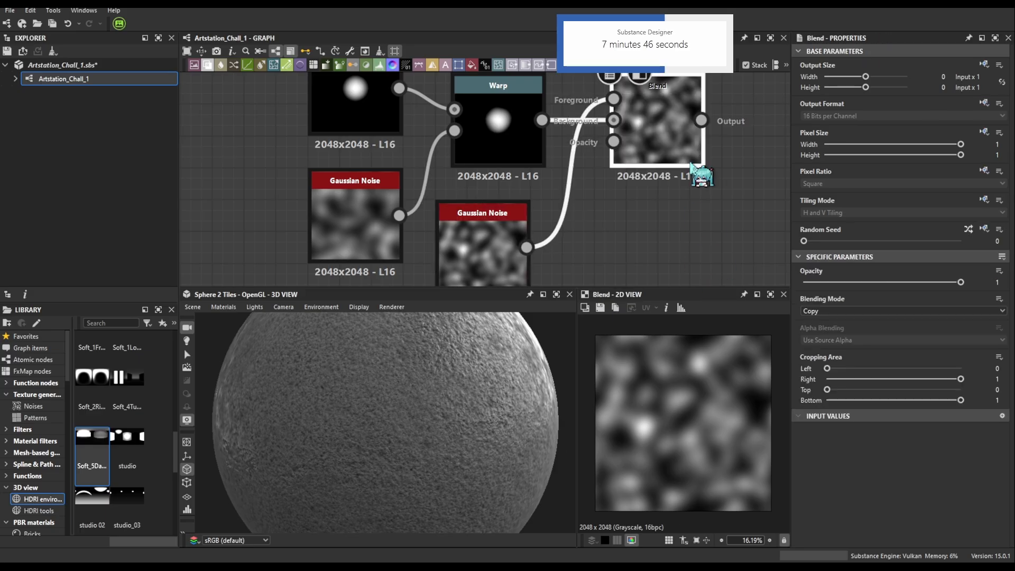
Change the Blend's blending mode to mask the noise by the warped shape, and set the noise's disorder to 0.21
{"action": "left_click", "coordinate": [818, 346]}
{"action": "scroll", "coordinate": [691, 425], "scroll_direction": "up", "scroll_amount": 3}
{"action": "left_click", "coordinate": [480, 252]}
{"action": "left_click_drag", "start_coordinate": [852, 325], "coordinate": [836, 326]}
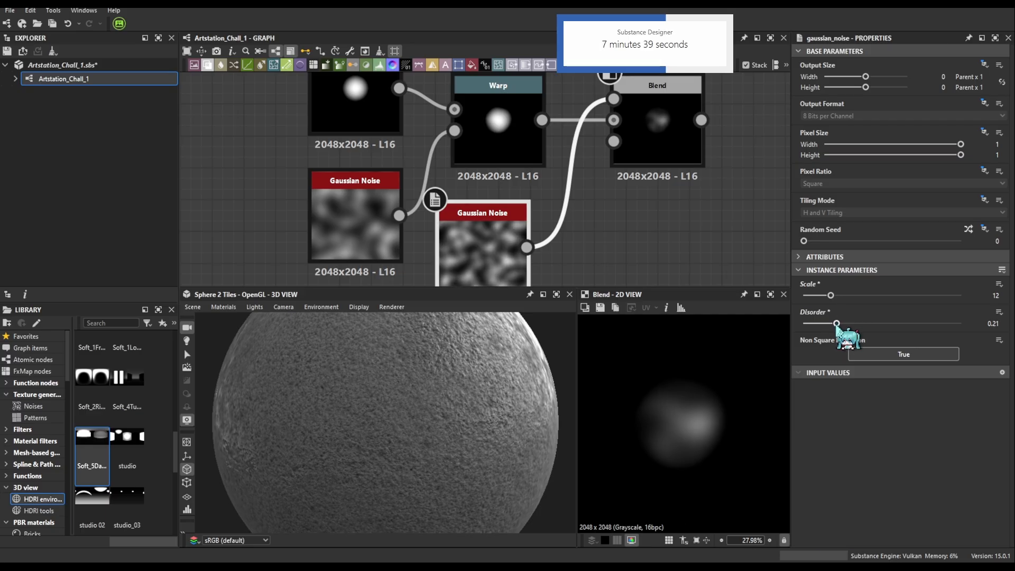
Add a Blur node after the Blend of the warped shape and noise
{"action": "middle_click_drag", "start_coordinate": [698, 201], "coordinate": [642, 239]}
{"action": "left_click", "coordinate": [610, 188]}
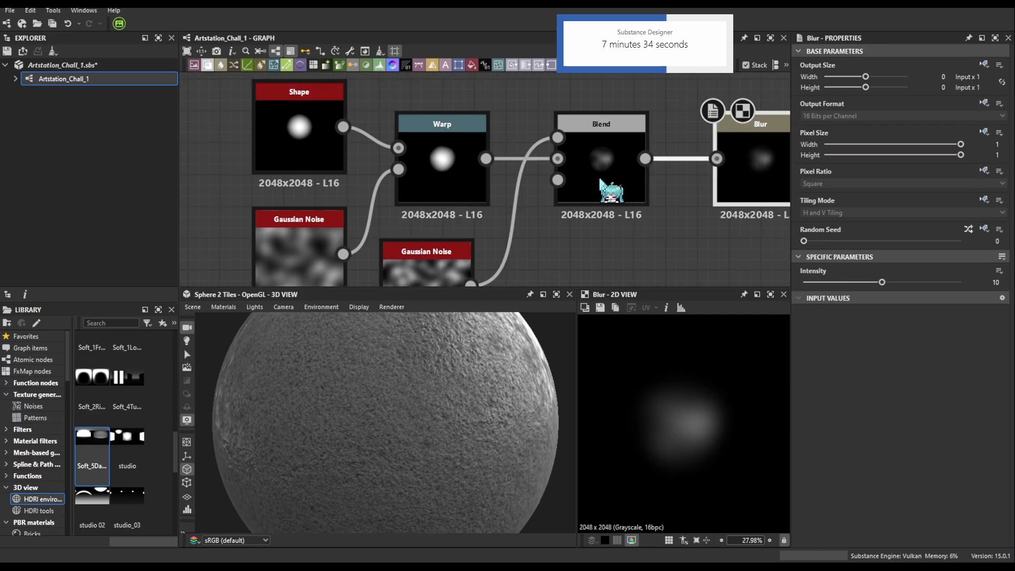
{"action": "middle_click_drag", "start_coordinate": [603, 179], "coordinate": [518, 180]}
{"action": "middle_click_drag", "start_coordinate": [704, 189], "coordinate": [633, 192]}
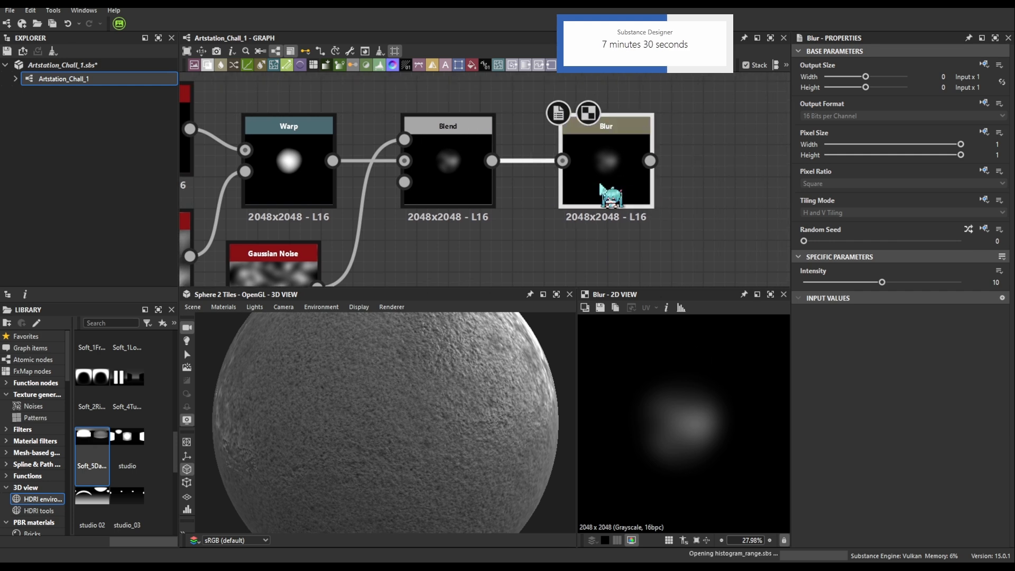
Undo the Histogram Range node, add a Histogram Scan instead and connect the Blur's output to it
{"action": "key", "text": "ctrl+z"}
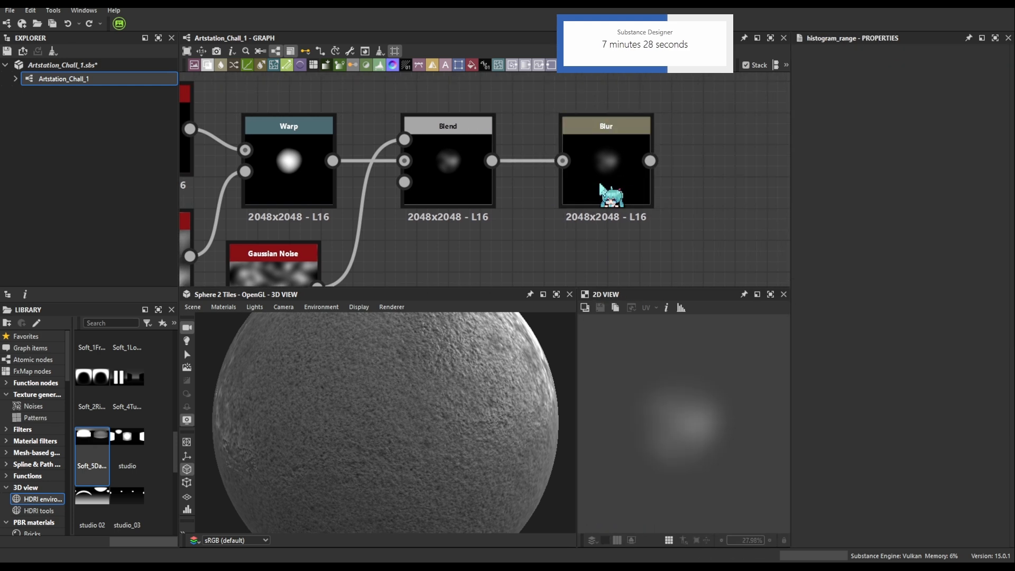
{"action": "key", "text": "Return"}
{"action": "middle_click_drag", "start_coordinate": [630, 189], "coordinate": [621, 193]}
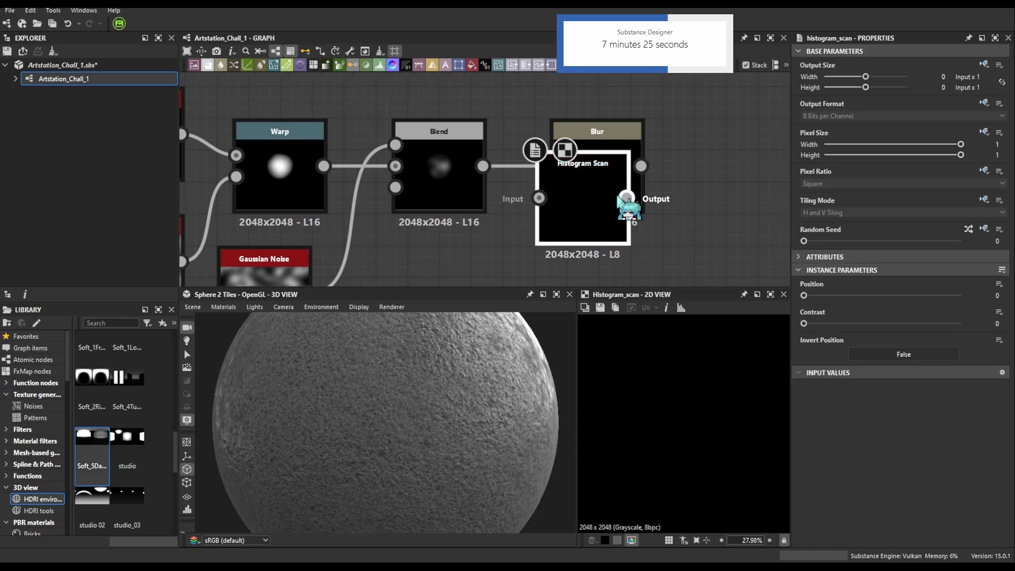
{"action": "left_click_drag", "start_coordinate": [601, 185], "coordinate": [775, 190]}
{"action": "left_click_drag", "start_coordinate": [642, 165], "coordinate": [707, 182]}
{"action": "left_click_drag", "start_coordinate": [641, 166], "coordinate": [716, 198]}
{"action": "middle_click_drag", "start_coordinate": [760, 194], "coordinate": [690, 216]}
{"action": "left_click_drag", "start_coordinate": [690, 216], "coordinate": [673, 184]}
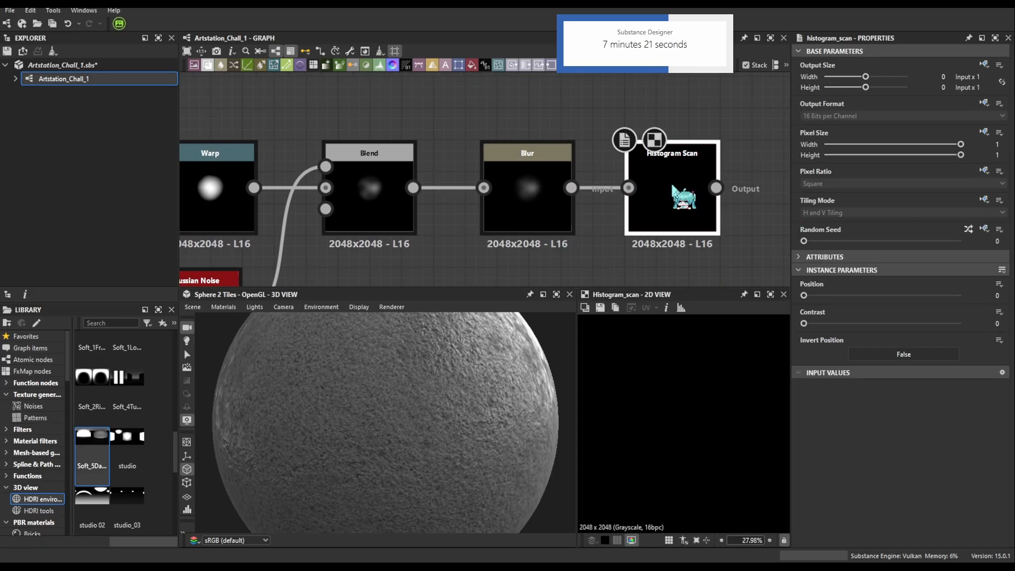
Set the new Histogram Scan's position to 0.7 and contrast to 0.23
{"action": "left_click_drag", "start_coordinate": [810, 296], "coordinate": [871, 296]}
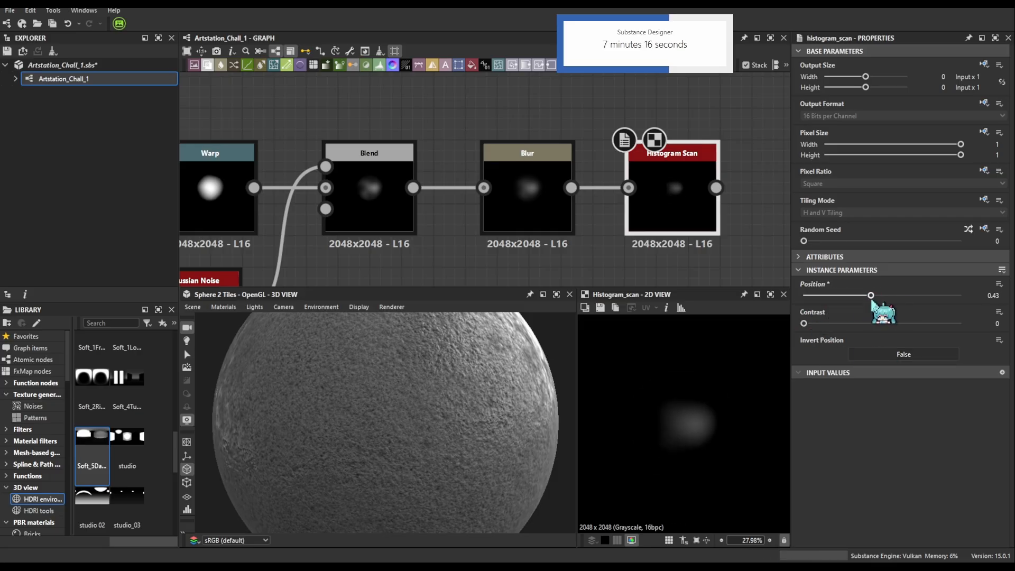
{"action": "left_click_drag", "start_coordinate": [804, 323], "coordinate": [928, 295]}
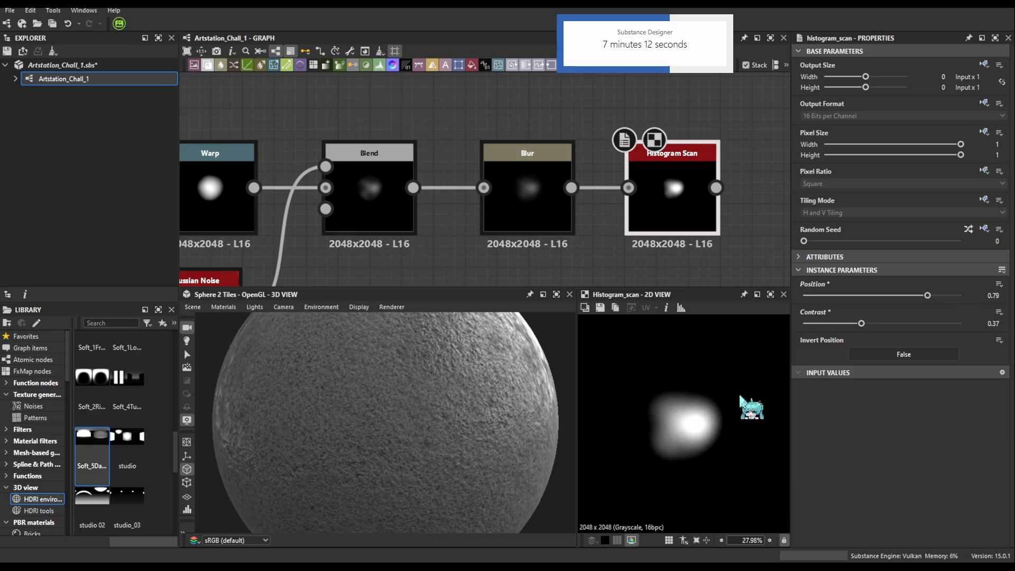
{"action": "left_click_drag", "start_coordinate": [874, 328], "coordinate": [845, 328]}
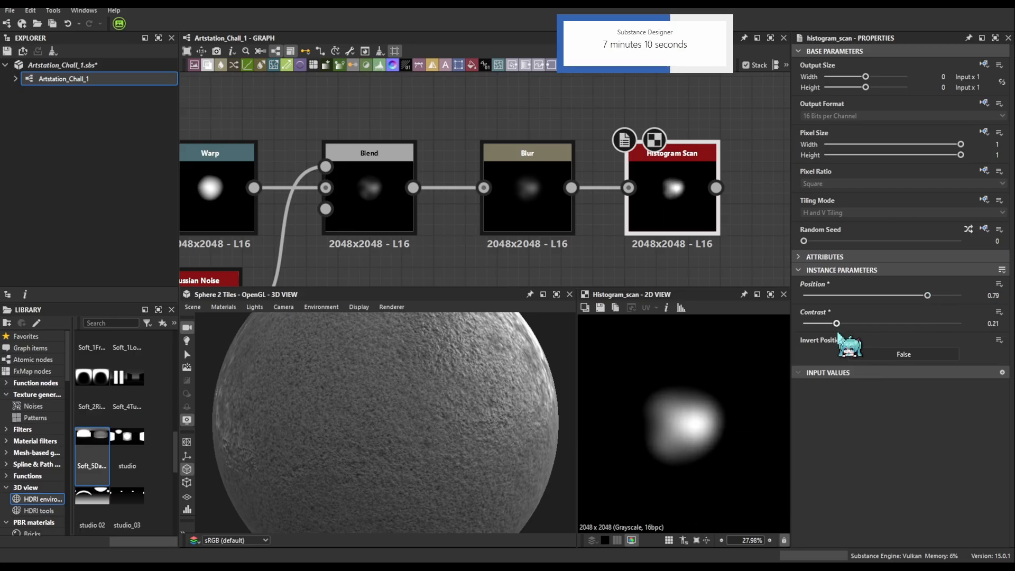
{"action": "left_click_drag", "start_coordinate": [927, 295], "coordinate": [906, 295]}
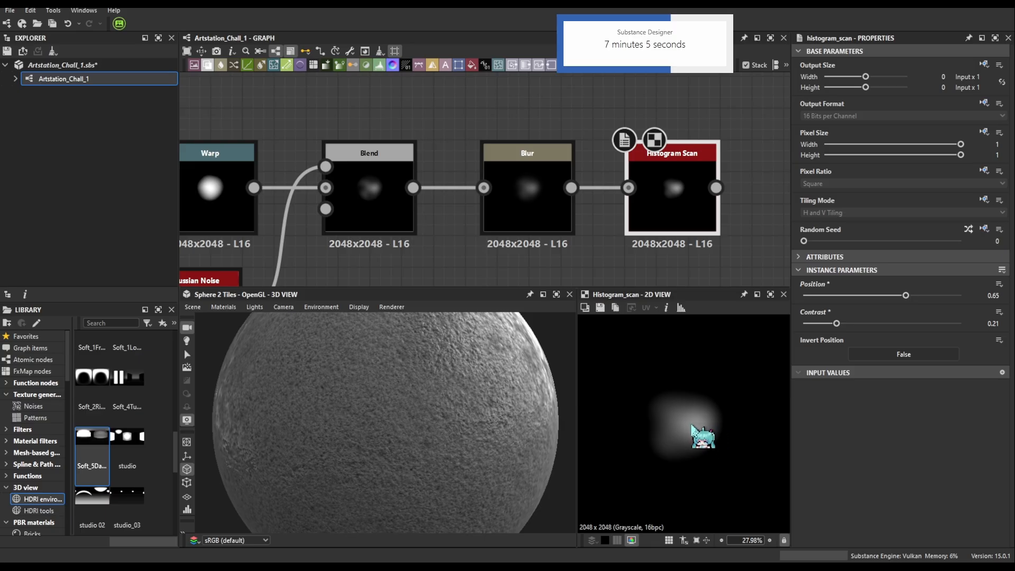
{"action": "left_click_drag", "start_coordinate": [836, 323], "coordinate": [839, 323]}
{"action": "mouse_move", "coordinate": [905, 295]}
{"action": "left_mouse_down"}
{"action": "mouse_move", "coordinate": [922, 294]}
{"action": "mouse_move", "coordinate": [912, 297]}
{"action": "left_mouse_up"}
Arrange the Shape and first Gaussian Noise neatly at the start of the new node chain
{"action": "scroll", "coordinate": [562, 164], "scroll_direction": "down", "scroll_amount": 5}
{"action": "left_click_drag", "start_coordinate": [315, 140], "coordinate": [613, 247]}
{"action": "left_click", "coordinate": [374, 165]}
{"action": "left_click_drag", "start_coordinate": [354, 167], "coordinate": [354, 180]}
{"action": "left_click", "coordinate": [350, 217]}
{"action": "left_click_drag", "start_coordinate": [351, 218], "coordinate": [350, 231]}
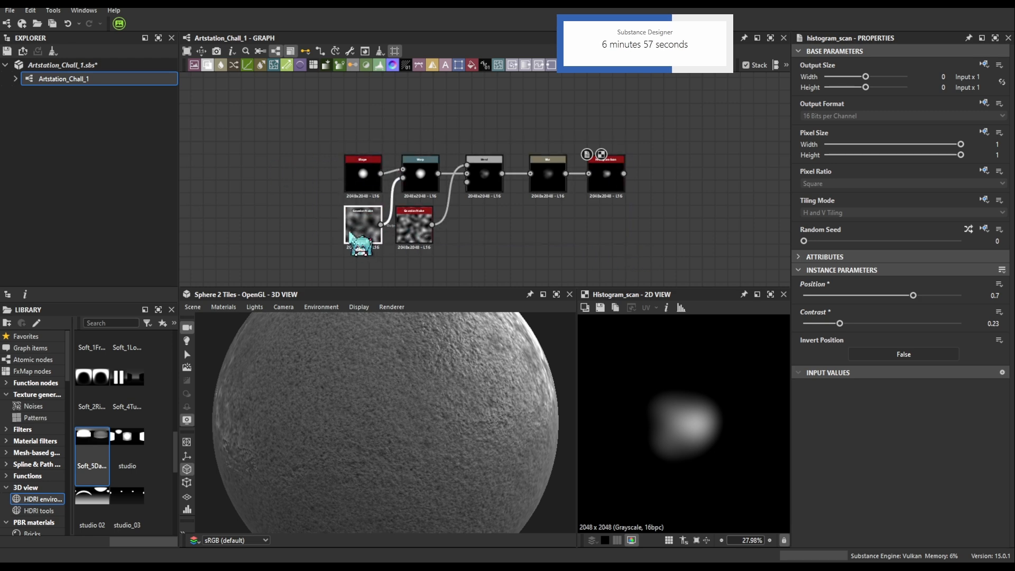
Duplicate the whole Shape-to-Histogram Scan chain, place the copy above the original and preview its Blur
{"action": "left_click_drag", "start_coordinate": [274, 132], "coordinate": [626, 240]}
{"action": "middle_click_drag", "start_coordinate": [659, 217], "coordinate": [658, 248]}
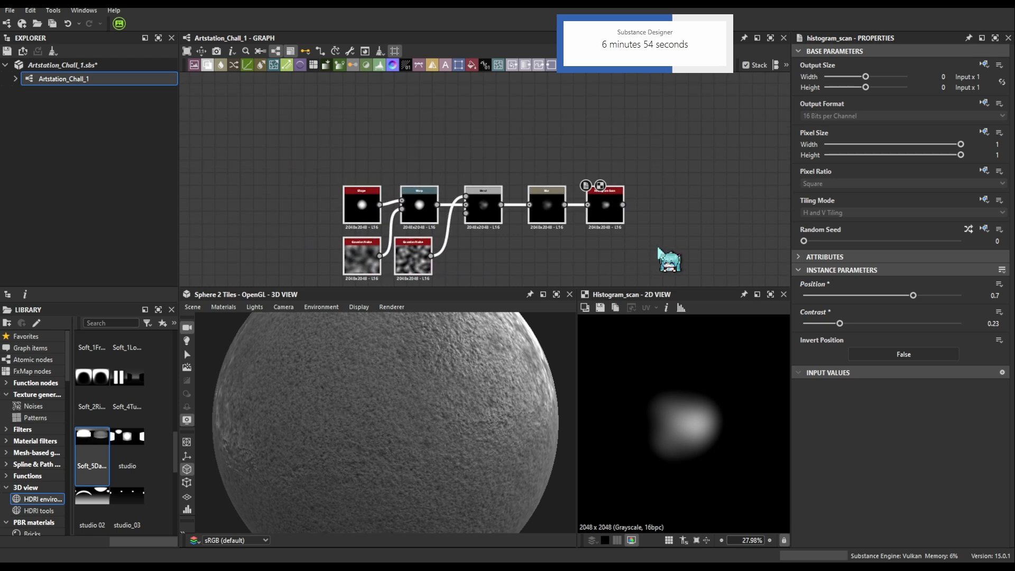
{"action": "middle_click_drag", "start_coordinate": [657, 176], "coordinate": [655, 253]}
{"action": "key", "text": "ctrl+v"}
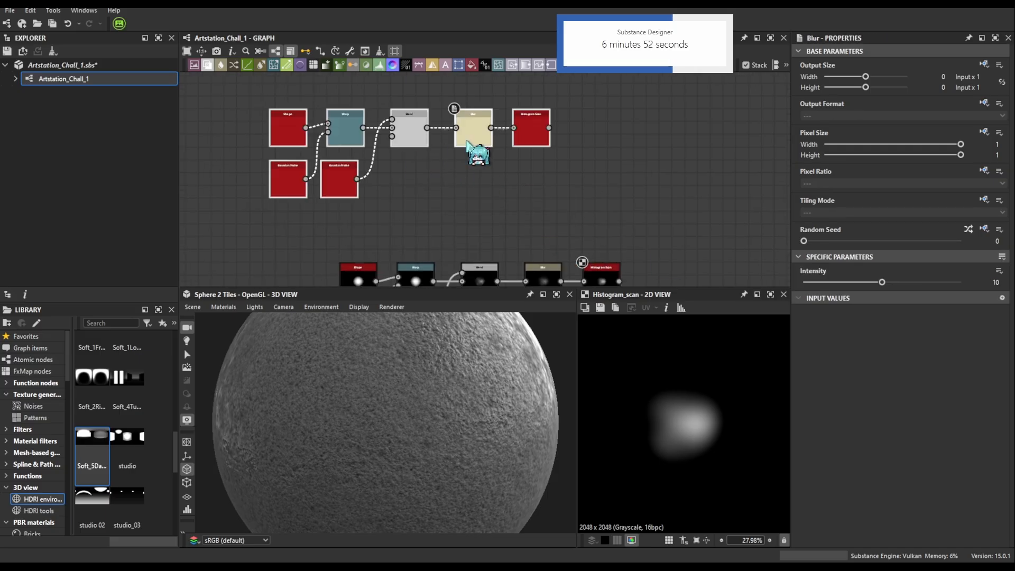
{"action": "left_click", "coordinate": [514, 199]}
{"action": "double_click", "coordinate": [540, 182]}
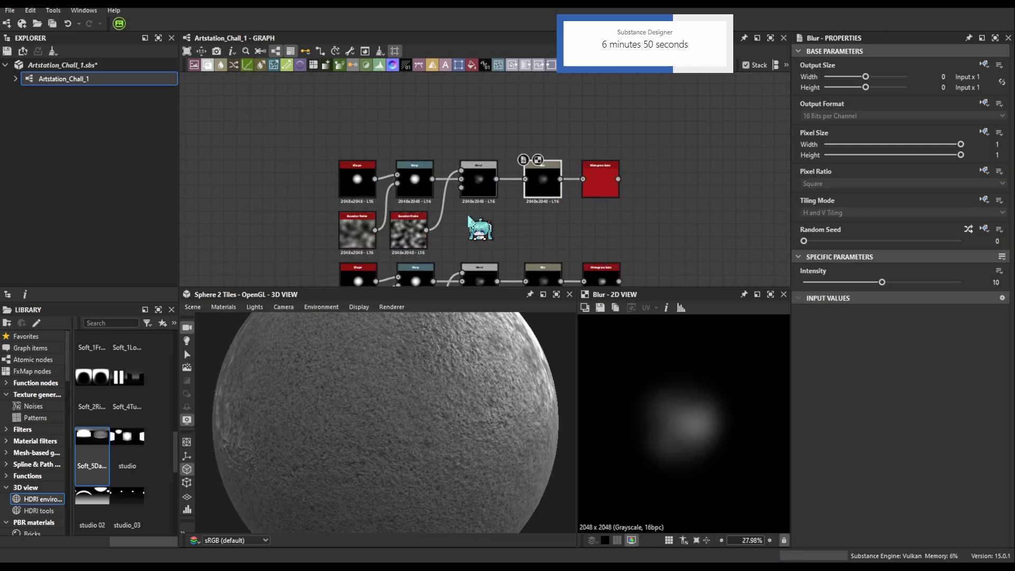
Set the disorder of the copied chain's first Gaussian Noise to 0.44 and preview its Histogram Scan
{"action": "left_click", "coordinate": [344, 232]}
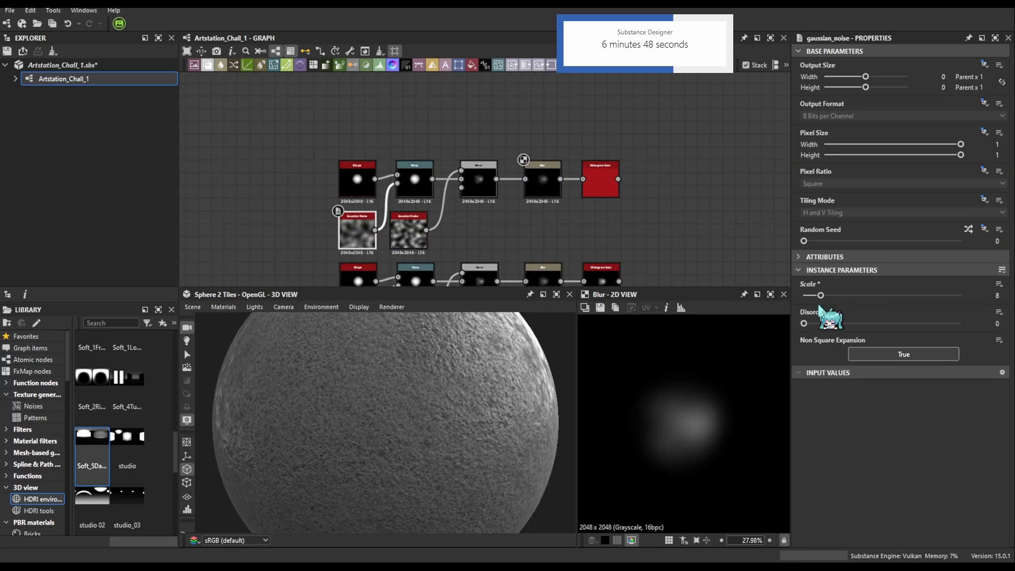
{"action": "left_click_drag", "start_coordinate": [832, 323], "coordinate": [860, 312]}
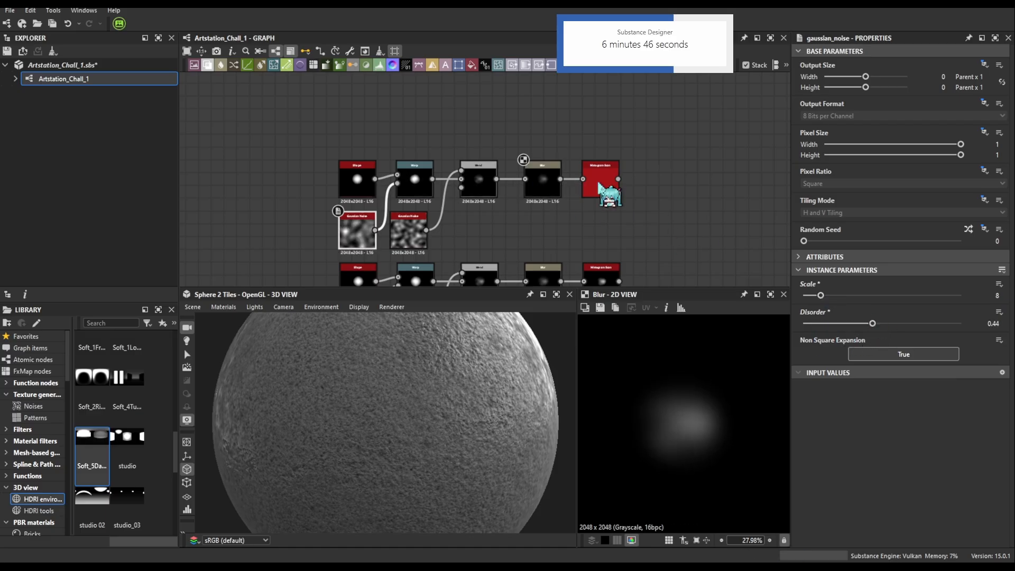
{"action": "double_click", "coordinate": [600, 187]}
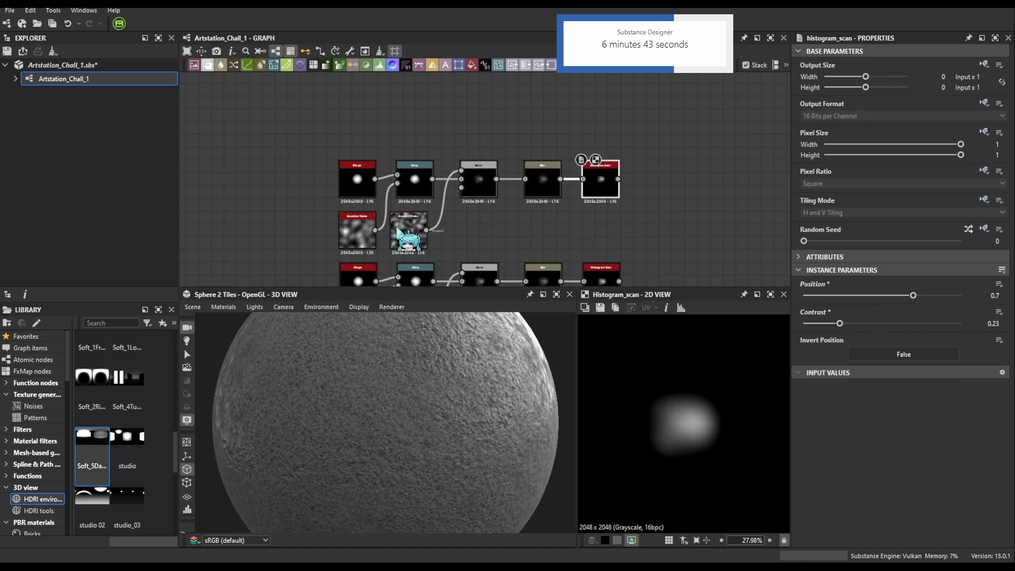
Raise the disorder of the copied chain's second Gaussian Noise and compare the Histogram Scan results of both chains
{"action": "left_click", "coordinate": [400, 233]}
{"action": "left_click_drag", "start_coordinate": [834, 323], "coordinate": [909, 323]}
{"action": "left_click", "coordinate": [597, 183]}
{"action": "middle_click_drag", "start_coordinate": [596, 183], "coordinate": [590, 112]}
{"action": "double_click", "coordinate": [590, 215]}
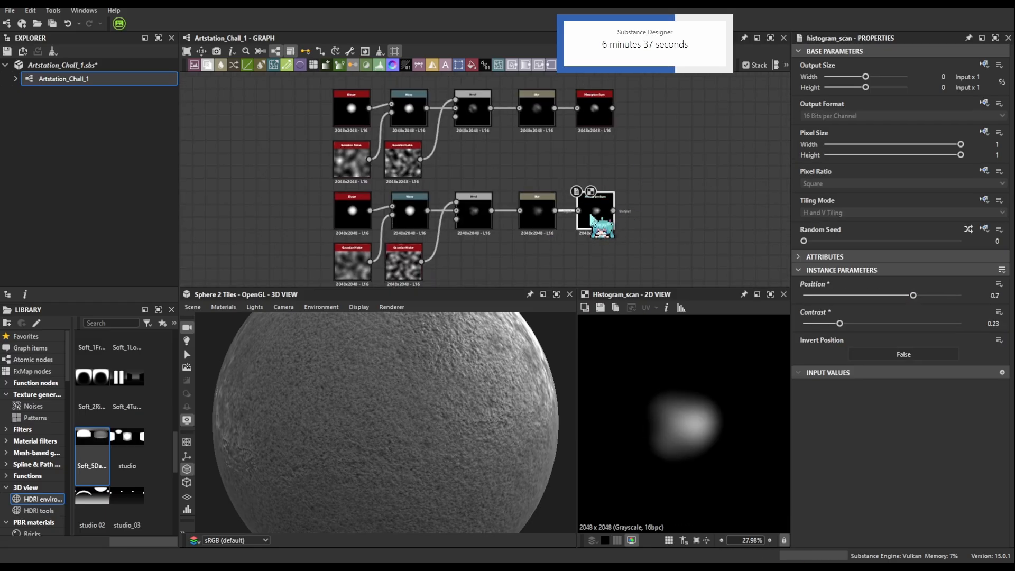
{"action": "scroll", "coordinate": [615, 210], "scroll_direction": "down", "scroll_amount": 3}
{"action": "middle_click_drag", "start_coordinate": [618, 188], "coordinate": [535, 209]}
{"action": "middle_click_drag", "start_coordinate": [545, 143], "coordinate": [546, 195]}
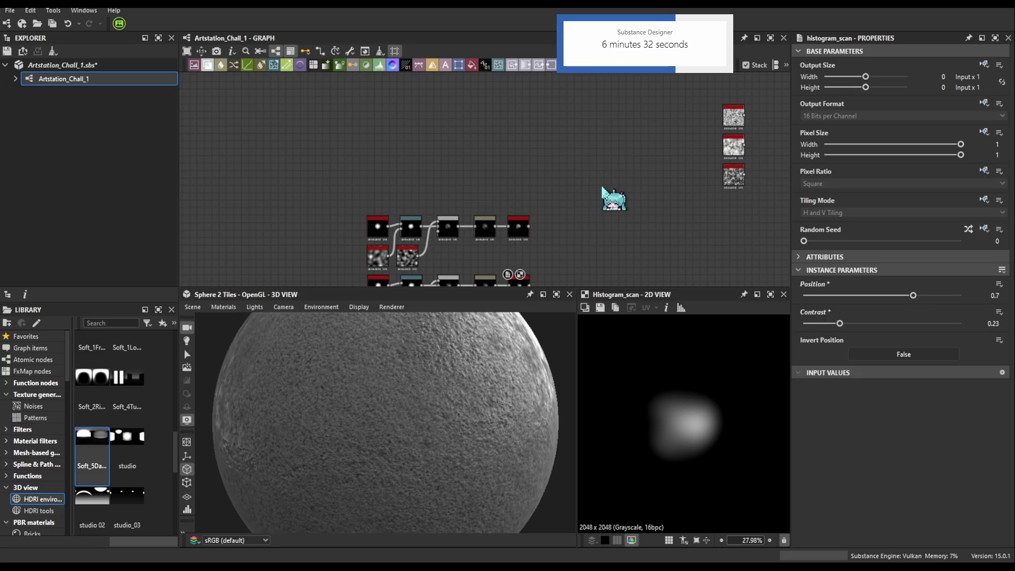
Paste another copy of the whole Shape-to-Histogram Scan chain above the existing ones and preview its Blur
{"action": "scroll", "coordinate": [553, 218], "scroll_direction": "up", "scroll_amount": 1}
{"action": "left_click_drag", "start_coordinate": [264, 206], "coordinate": [542, 265]}
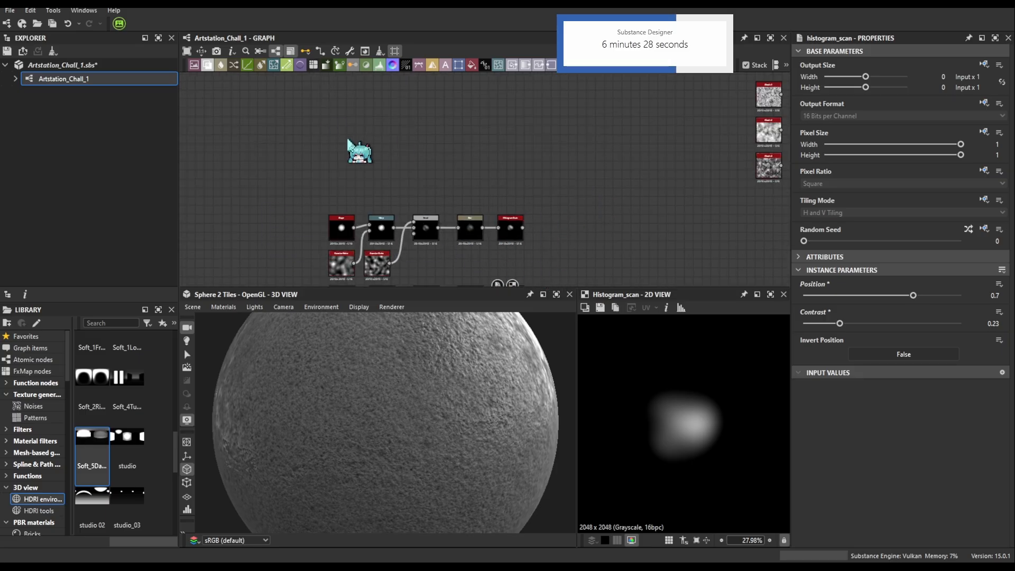
{"action": "key", "text": "ctrl+v"}
{"action": "left_click_drag", "start_coordinate": [481, 200], "coordinate": [468, 191]}
{"action": "double_click", "coordinate": [469, 190]}
Reduce the X size of the topmost chain's Shape to 0.74 and preview that chain's Histogram Scan up close
{"action": "left_click", "coordinate": [333, 173]}
{"action": "scroll", "coordinate": [951, 353], "scroll_direction": "down", "scroll_amount": 1}
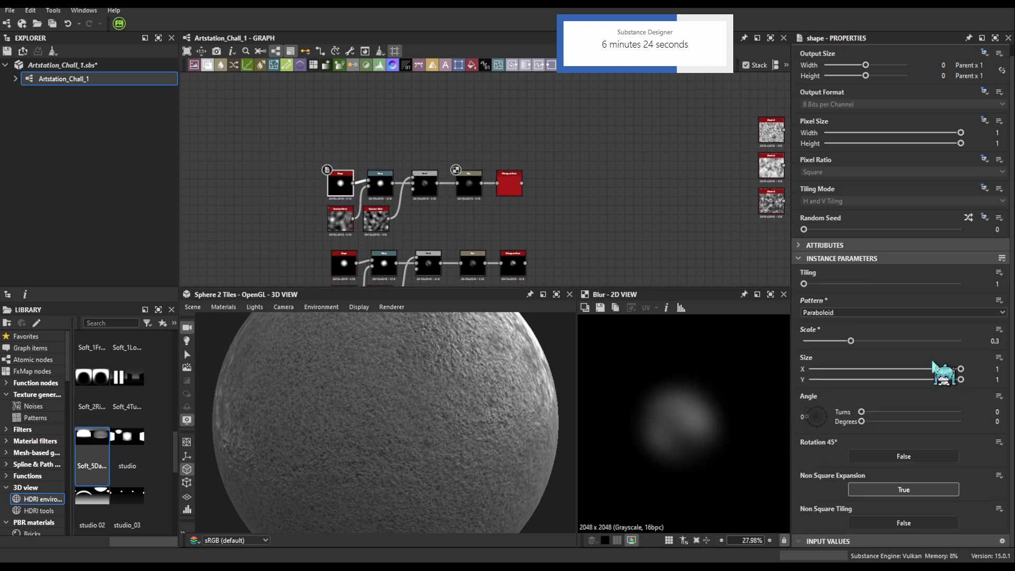
{"action": "left_click_drag", "start_coordinate": [959, 368], "coordinate": [921, 369]}
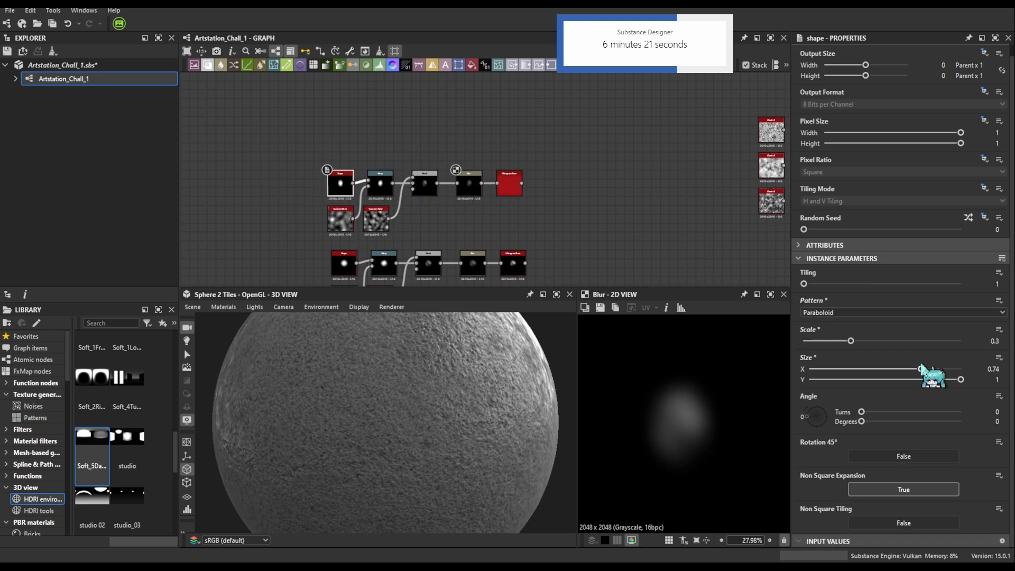
{"action": "left_click", "coordinate": [508, 185]}
{"action": "scroll", "coordinate": [686, 395], "scroll_direction": "up", "scroll_amount": 3}
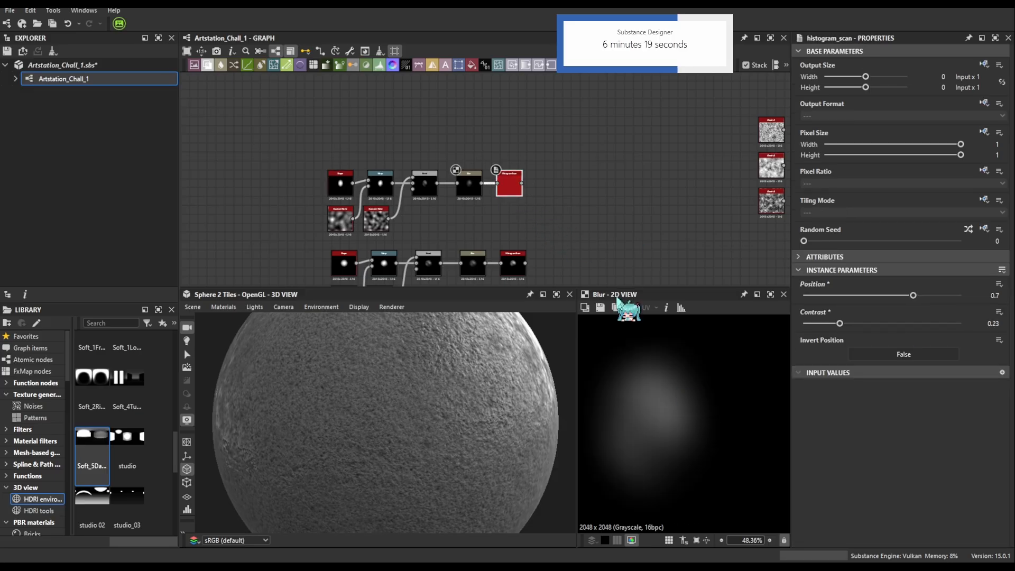
{"action": "left_click_drag", "start_coordinate": [506, 190], "coordinate": [664, 340]}
{"action": "scroll", "coordinate": [493, 208], "scroll_direction": "up", "scroll_amount": 3}
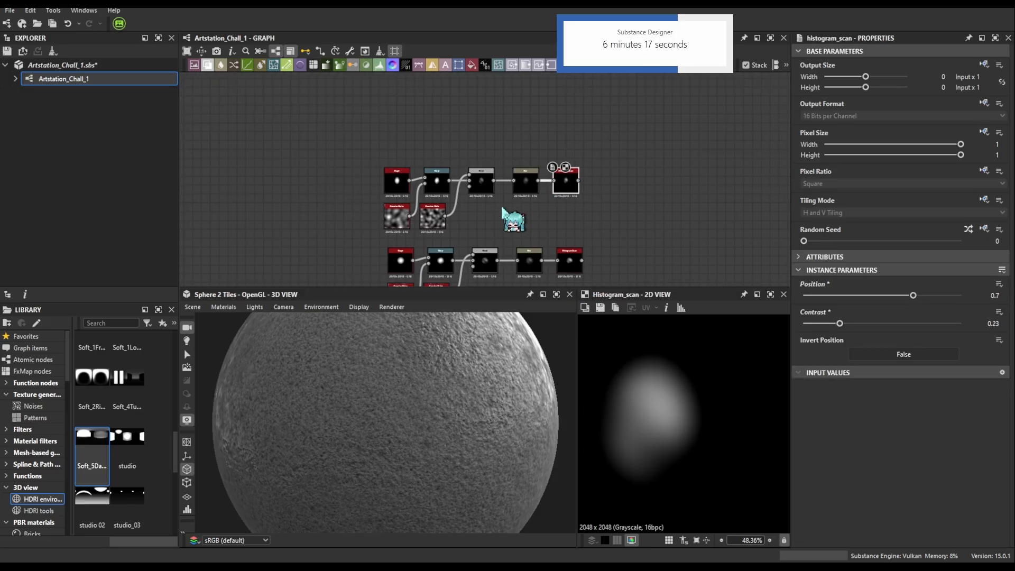
Adjust the topmost chain's first Gaussian Noise slightly and narrow its Shape to an X size of 0.39
{"action": "left_click", "coordinate": [391, 209]}
{"action": "left_click_drag", "start_coordinate": [828, 323], "coordinate": [831, 323]}
{"action": "left_click", "coordinate": [392, 146]}
{"action": "left_click_drag", "start_coordinate": [960, 380], "coordinate": [867, 380]}
{"action": "left_click", "coordinate": [681, 147]}
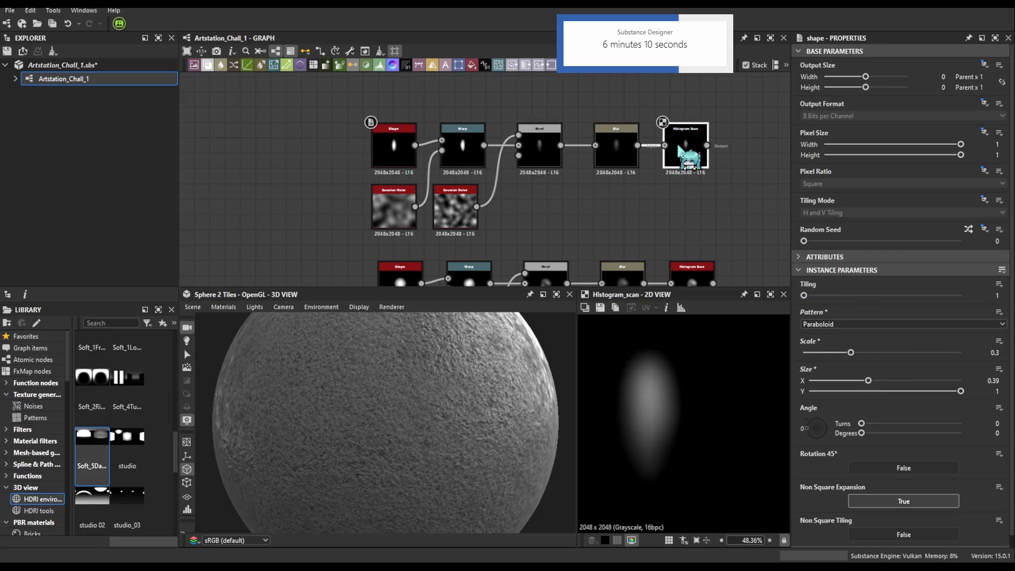
Add a Tile Sampler Grayscale beside the grain chains, try randomizing its position, and return Position Random to 0
{"action": "scroll", "coordinate": [689, 180], "scroll_direction": "down", "scroll_amount": 4}
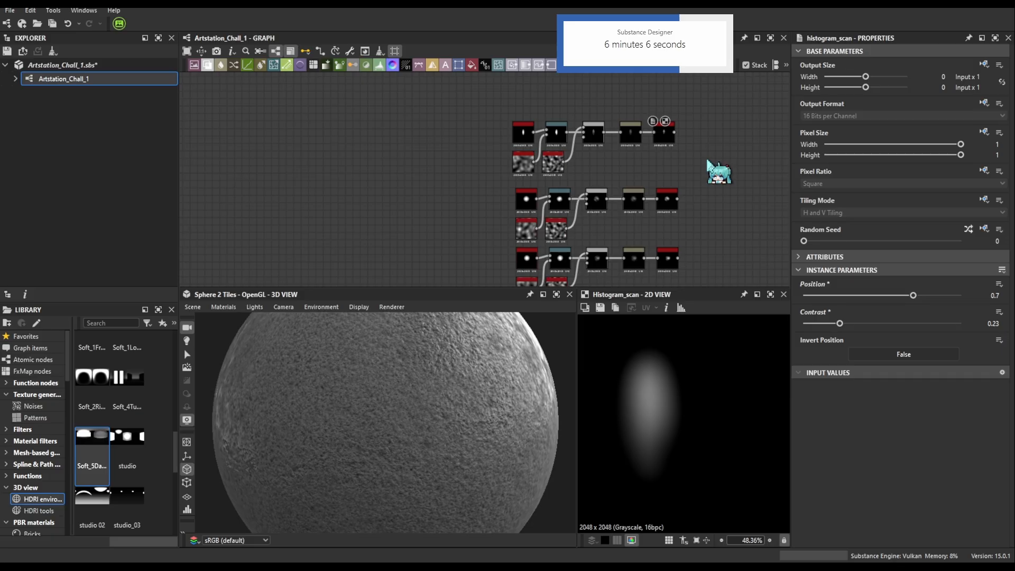
{"action": "scroll", "coordinate": [710, 177], "scroll_direction": "up", "scroll_amount": 4}
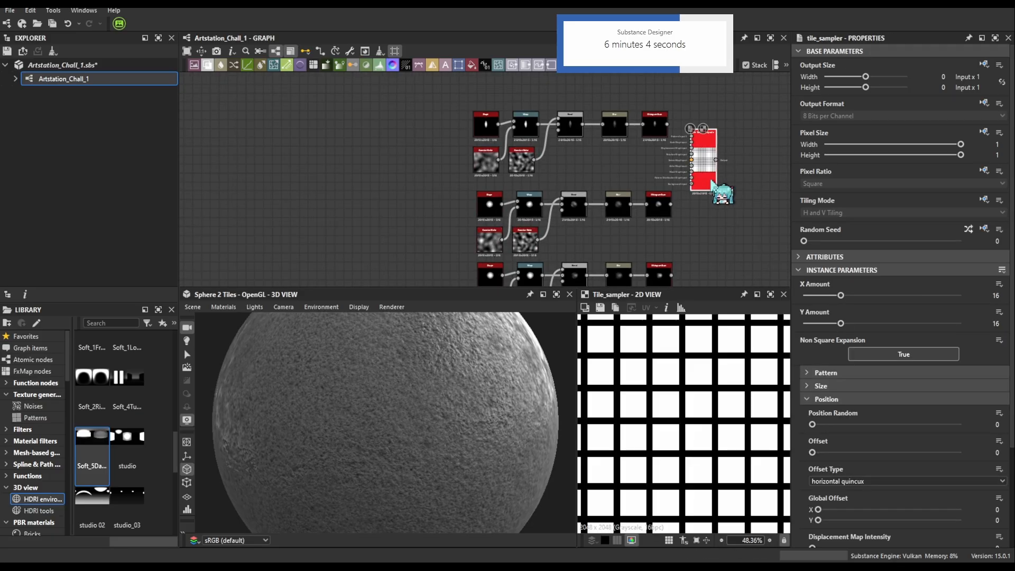
{"action": "scroll", "coordinate": [862, 396], "scroll_direction": "down", "scroll_amount": 1}
{"action": "left_click", "coordinate": [839, 392]}
{"action": "scroll", "coordinate": [840, 376], "scroll_direction": "up", "scroll_amount": 1}
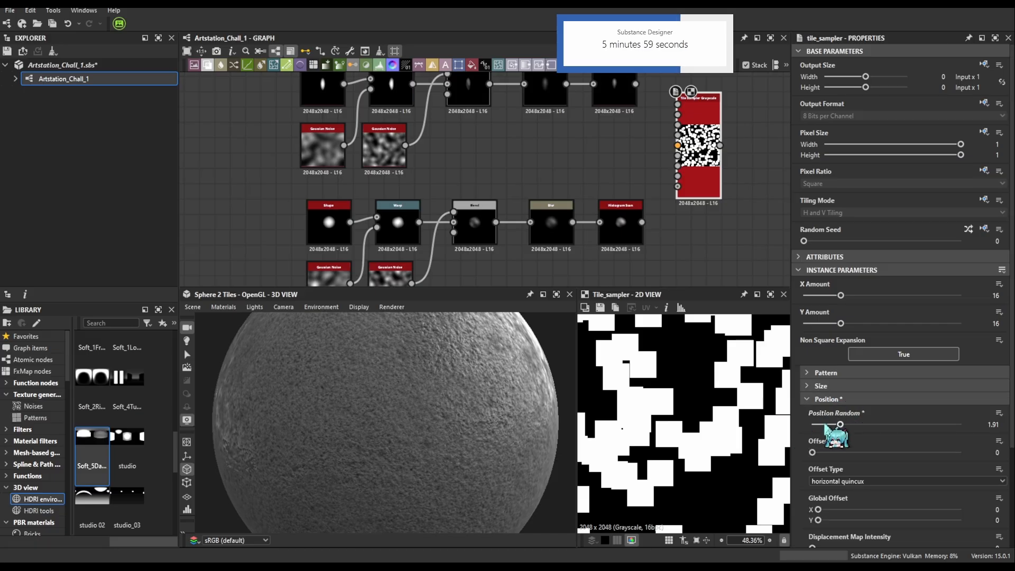
{"action": "left_click_drag", "start_coordinate": [824, 425], "coordinate": [783, 423]}
{"action": "left_click", "coordinate": [831, 399]}
Set the Tile Sampler's pattern to Pattern Input with a Pattern Input Number of 3
{"action": "left_click", "coordinate": [827, 373]}
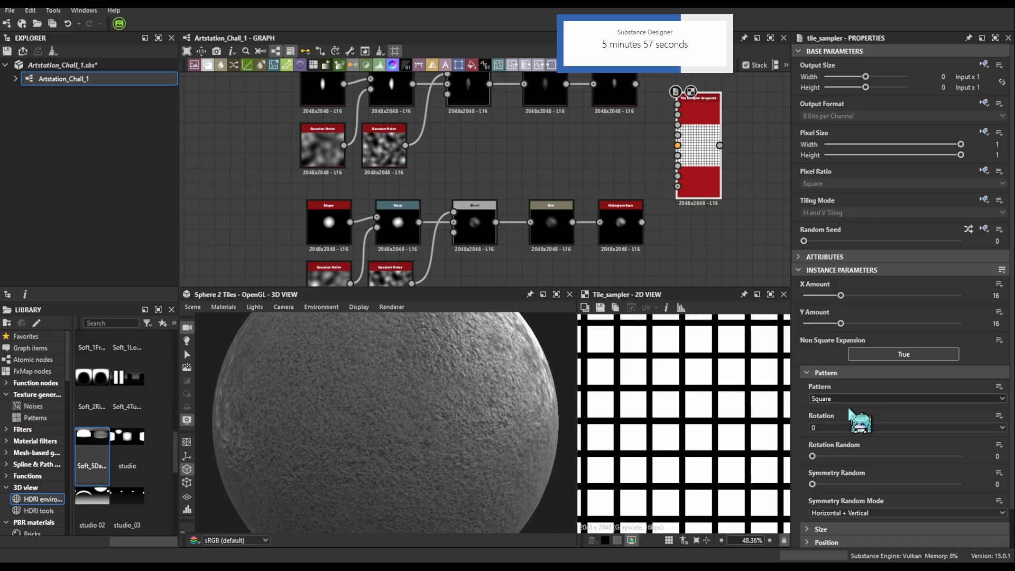
{"action": "left_click", "coordinate": [840, 411]}
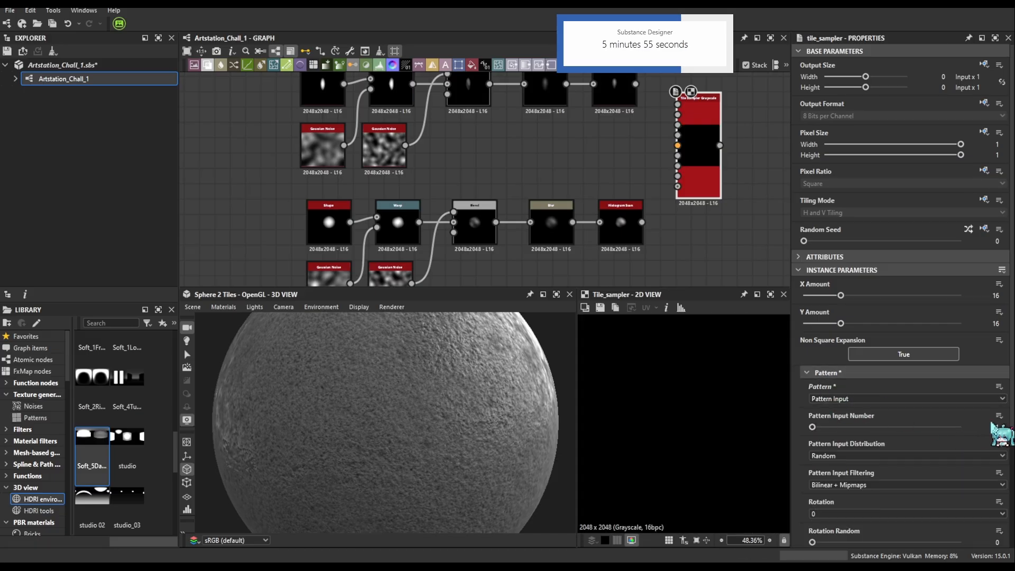
{"action": "type", "text": "3"}
{"action": "key", "text": "Return"}
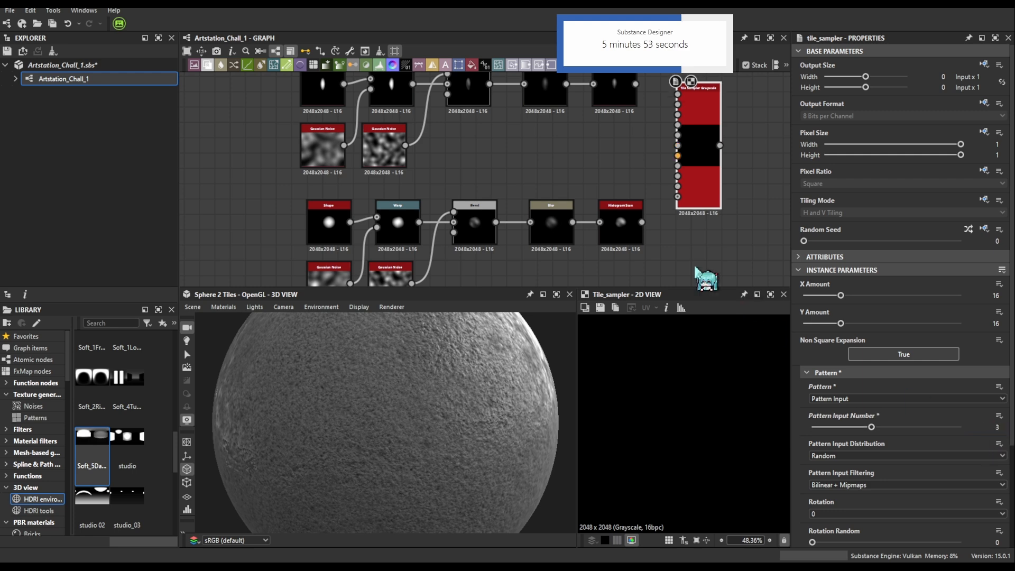
Connect the Histogram Scan of each of the three grain chains to the Tile Sampler's three pattern inputs
{"action": "middle_click_drag", "start_coordinate": [648, 154], "coordinate": [571, 199]}
{"action": "scroll", "coordinate": [571, 199], "scroll_direction": "down", "scroll_amount": 1}
{"action": "left_click_drag", "start_coordinate": [561, 141], "coordinate": [599, 256]}
{"action": "middle_click_drag", "start_coordinate": [599, 257], "coordinate": [603, 169]}
{"action": "scroll", "coordinate": [603, 170], "scroll_direction": "up", "scroll_amount": 1}
{"action": "left_click_drag", "start_coordinate": [563, 169], "coordinate": [618, 243]}
{"action": "middle_click_drag", "start_coordinate": [618, 243], "coordinate": [614, 152]}
{"action": "left_click_drag", "start_coordinate": [560, 198], "coordinate": [602, 146]}
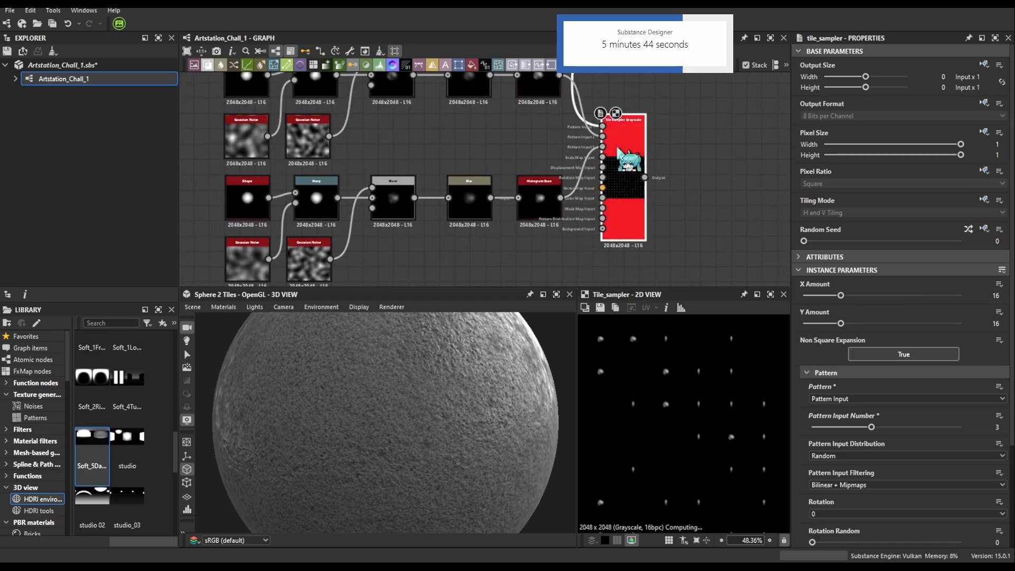
{"action": "scroll", "coordinate": [702, 453], "scroll_direction": "down", "scroll_amount": 4}
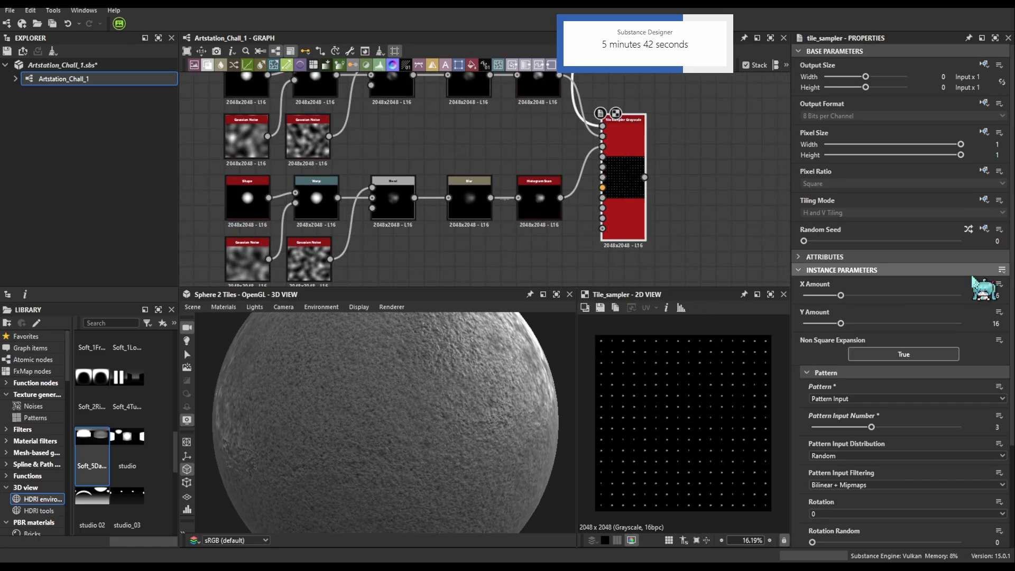
Scatter the tiled grains by setting the Tile Sampler's Position Random to 10 and Offset to 1
{"action": "left_click", "coordinate": [825, 373]}
{"action": "left_click", "coordinate": [872, 398]}
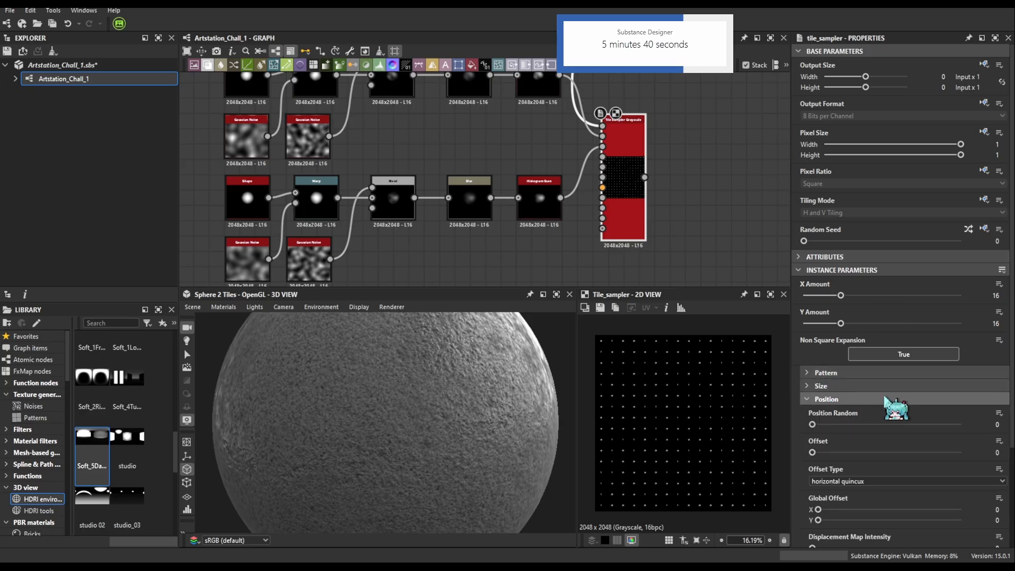
{"action": "scroll", "coordinate": [873, 395], "scroll_direction": "down", "scroll_amount": 3}
{"action": "left_click_drag", "start_coordinate": [816, 329], "coordinate": [990, 328]}
{"action": "left_click_drag", "start_coordinate": [915, 358], "coordinate": [967, 358]}
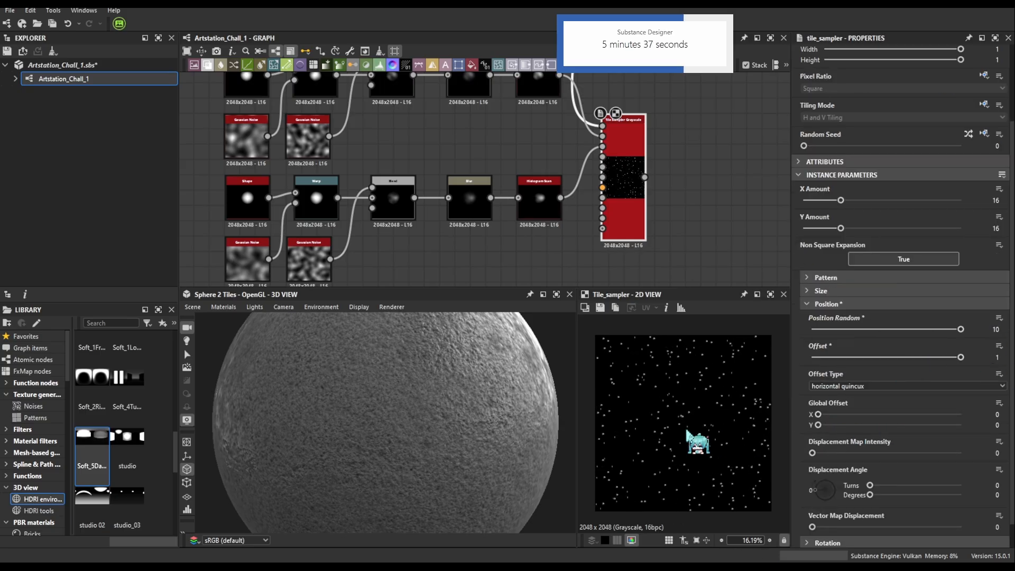
{"action": "scroll", "coordinate": [682, 429], "scroll_direction": "up", "scroll_amount": 1}
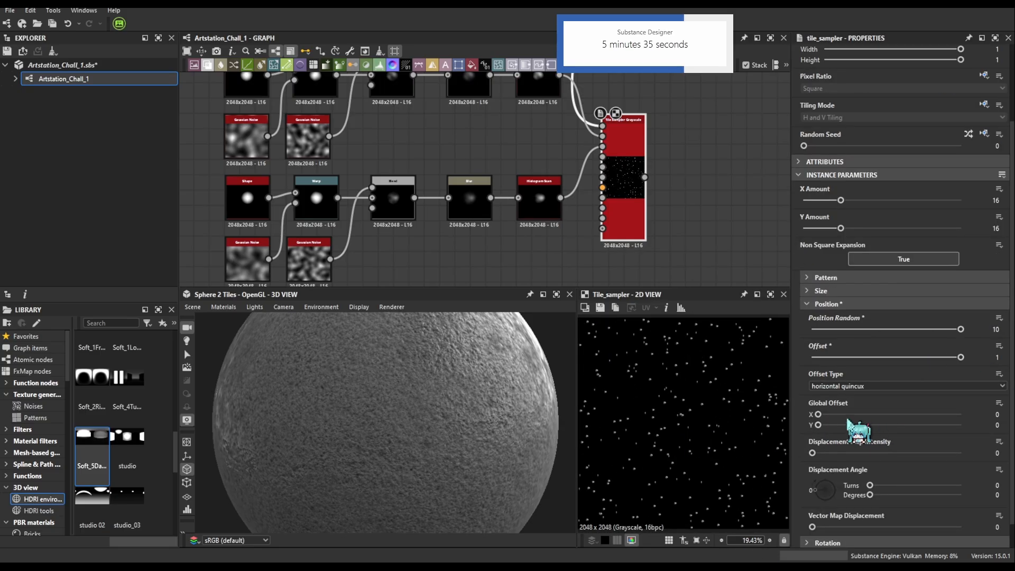
Set the Tile Sampler's Rotation to 1 turn, with Rotation Random and Rotation Map Multiplier both at 1
{"action": "scroll", "coordinate": [853, 422], "scroll_direction": "down", "scroll_amount": 1}
{"action": "left_click", "coordinate": [844, 278]}
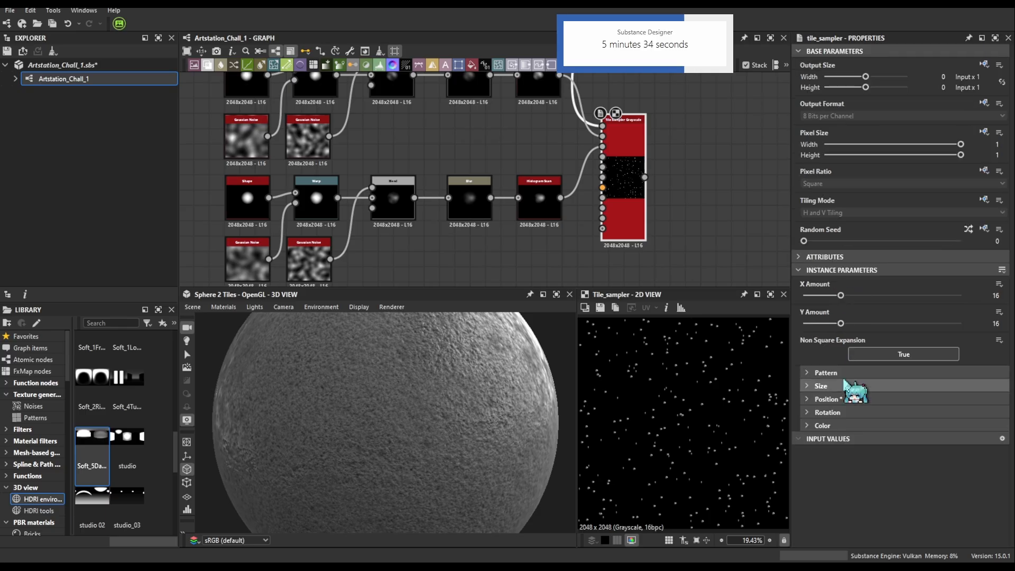
{"action": "left_click", "coordinate": [839, 412]}
{"action": "left_click_drag", "start_coordinate": [871, 424], "coordinate": [960, 424]}
{"action": "left_click_drag", "start_coordinate": [812, 484], "coordinate": [960, 483]}
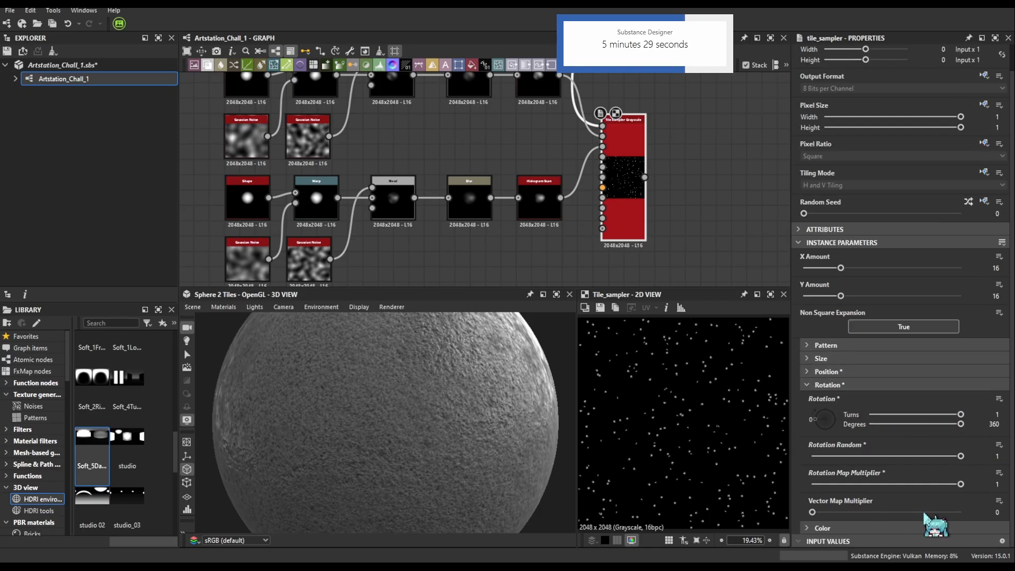
{"action": "left_click", "coordinate": [820, 385]}
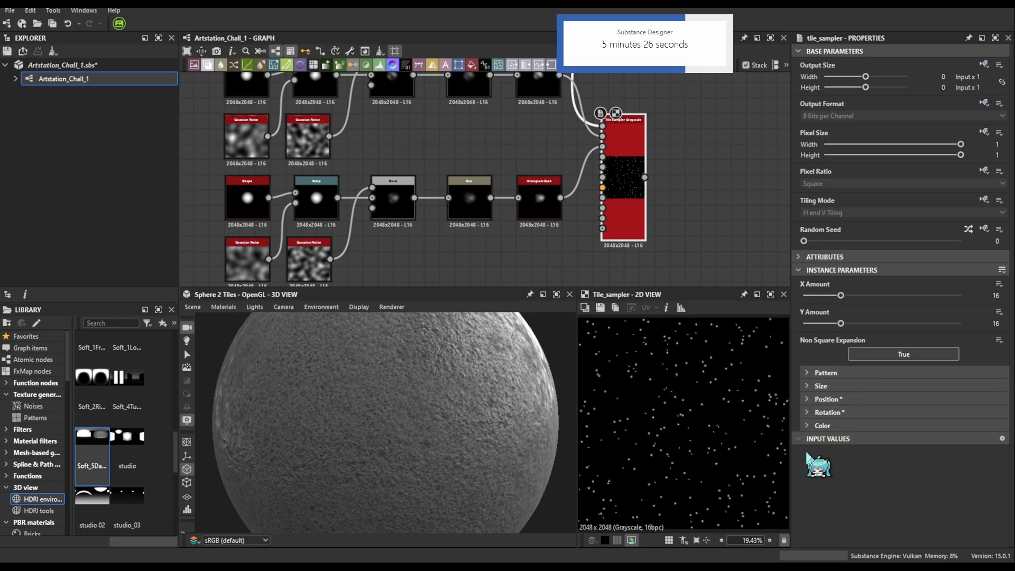
Open the Tile Sampler's color settings and inspect a source Histogram Scan and the scattered grains up close
{"action": "left_click", "coordinate": [819, 425]}
{"action": "scroll", "coordinate": [725, 437], "scroll_direction": "up", "scroll_amount": 1}
{"action": "scroll", "coordinate": [734, 433], "scroll_direction": "up", "scroll_amount": 10}
{"action": "double_click", "coordinate": [539, 204]}
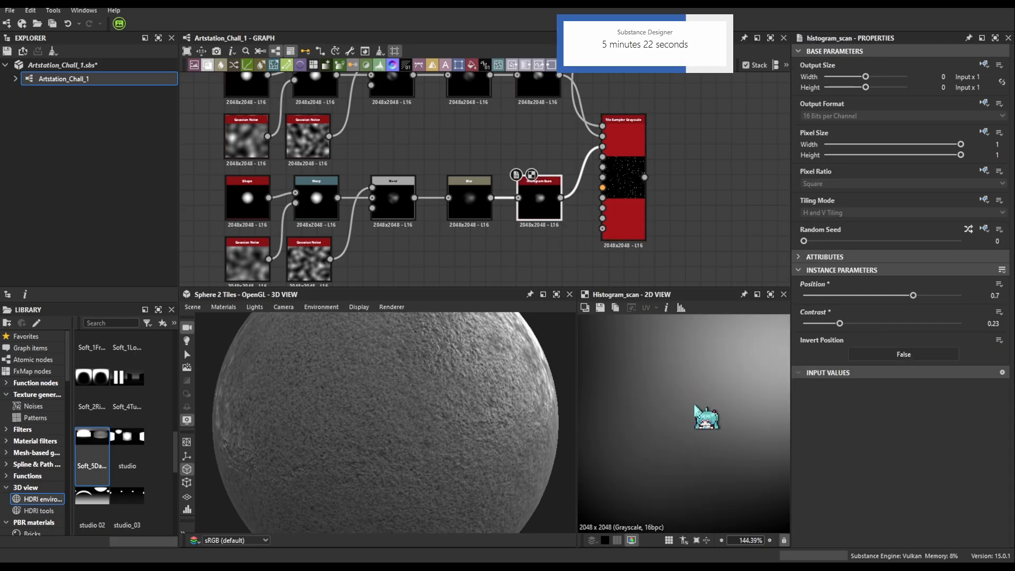
{"action": "left_click", "coordinate": [632, 201]}
{"action": "scroll", "coordinate": [879, 444], "scroll_direction": "down", "scroll_amount": 2}
{"action": "scroll", "coordinate": [880, 460], "scroll_direction": "down", "scroll_amount": 4}
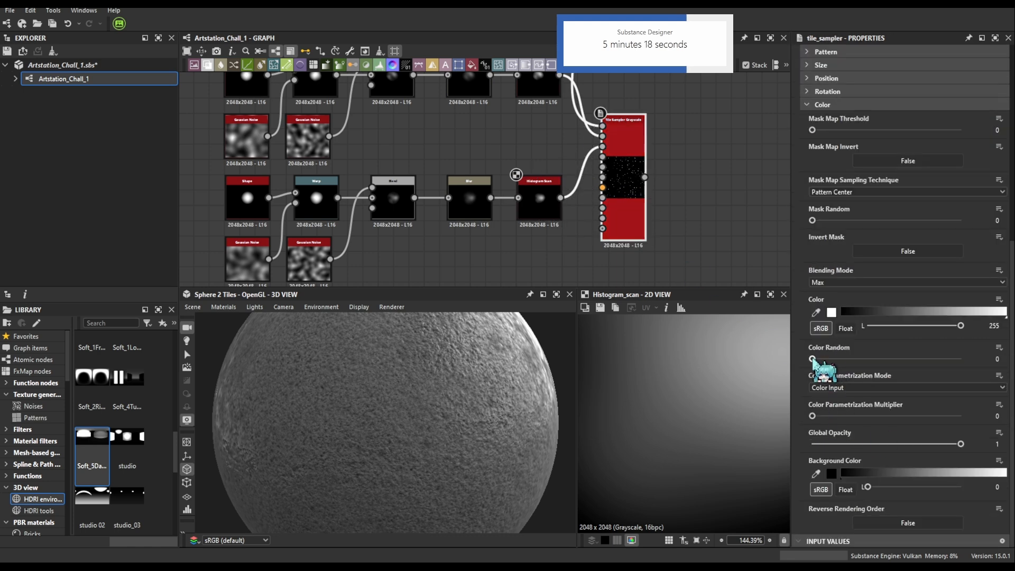
{"action": "double_click", "coordinate": [640, 237]}
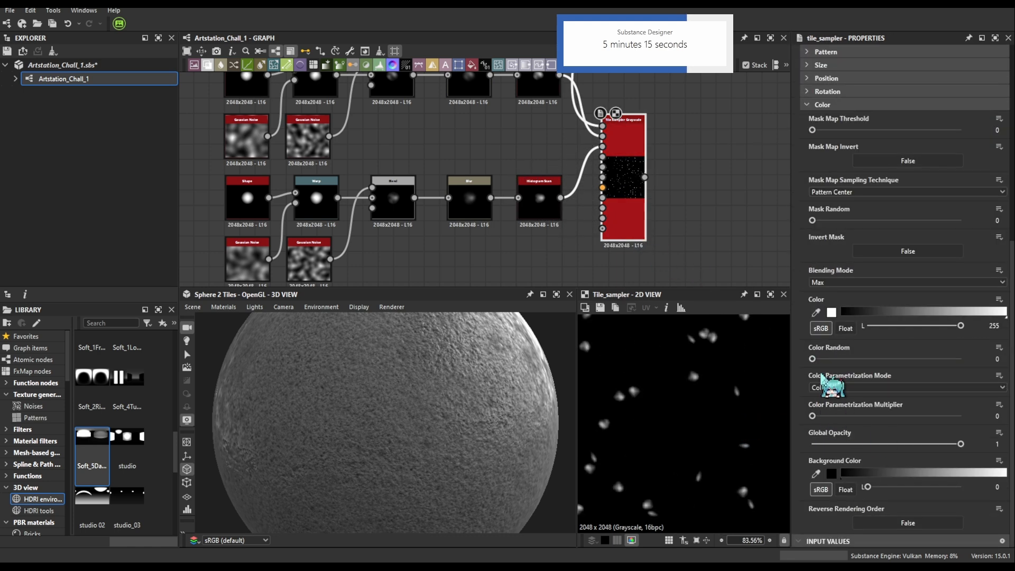
Set the Tile Sampler's Color Random to 0.45 and move the node up beside the upper grain chains
{"action": "left_click_drag", "start_coordinate": [812, 358], "coordinate": [829, 359]}
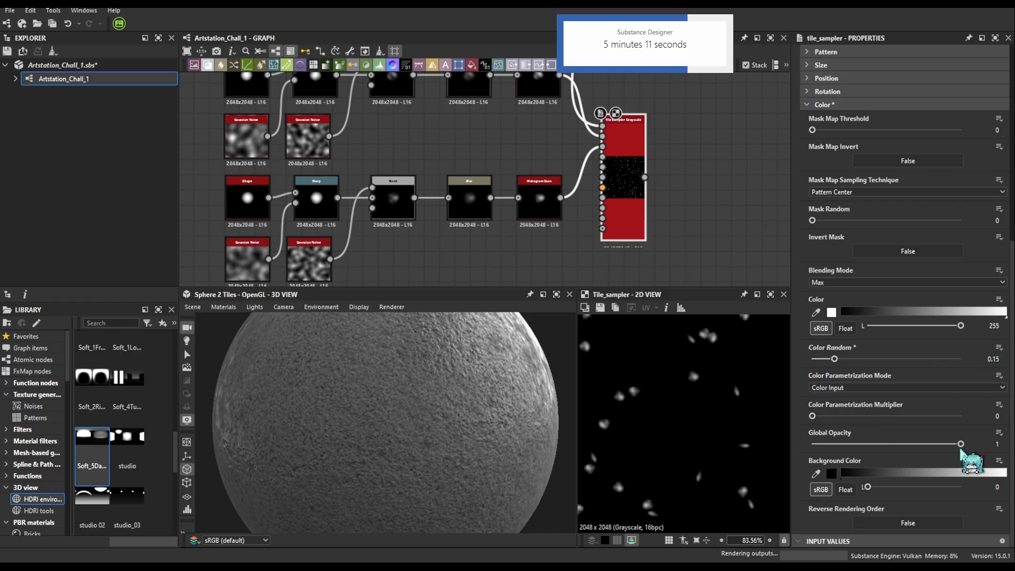
{"action": "scroll", "coordinate": [757, 424], "scroll_direction": "down", "scroll_amount": 6}
{"action": "left_click_drag", "start_coordinate": [920, 362], "coordinate": [991, 363]}
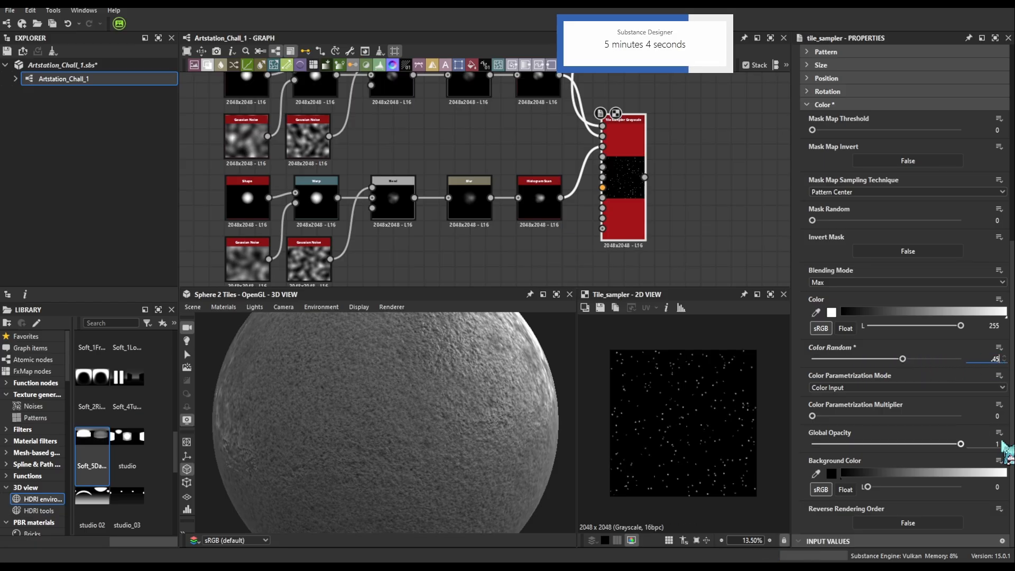
{"action": "scroll", "coordinate": [634, 211], "scroll_direction": "down", "scroll_amount": 5}
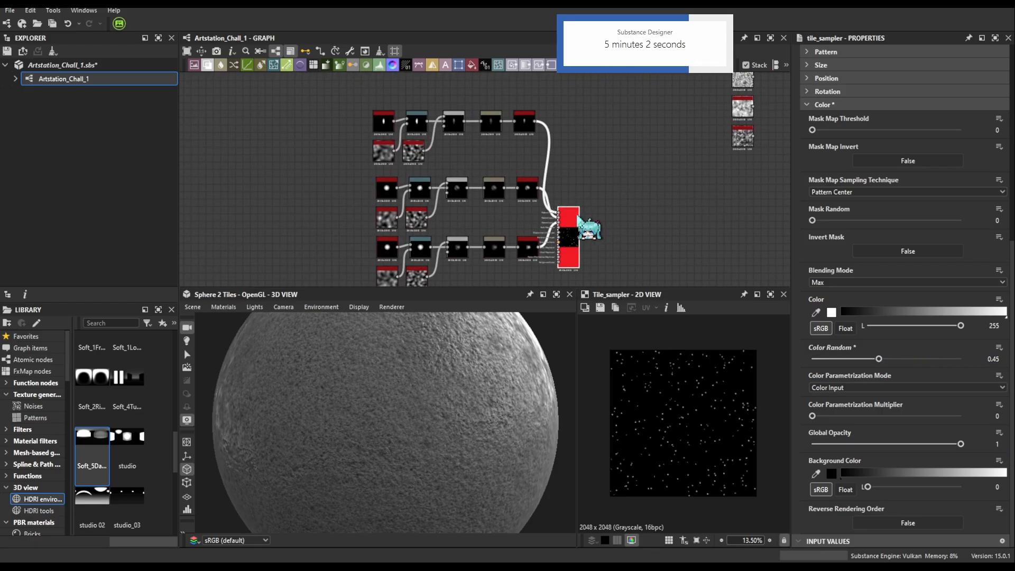
{"action": "scroll", "coordinate": [709, 403], "scroll_direction": "up", "scroll_amount": 5}
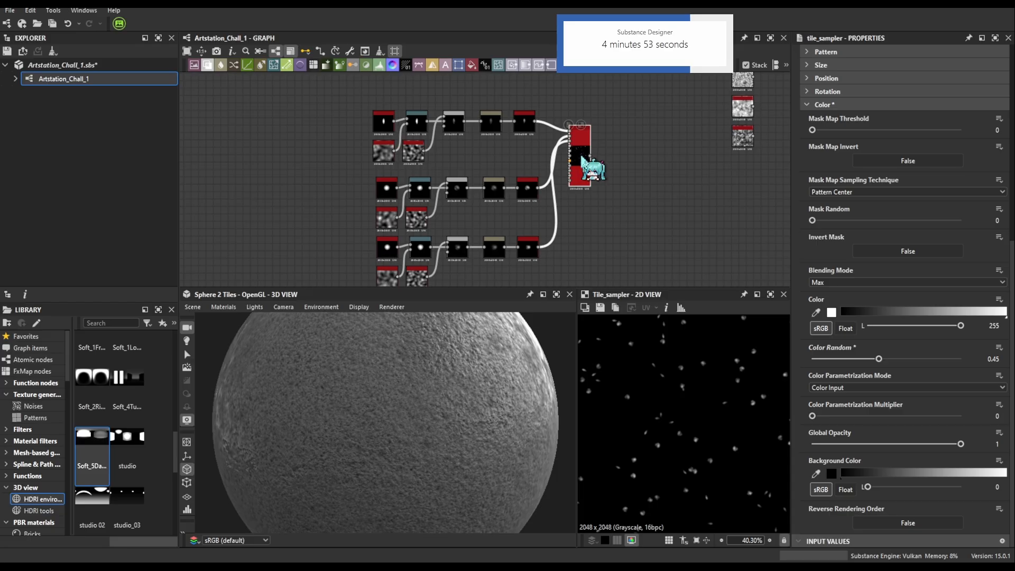
Add a Histogram Scan after the Tile Sampler and set its Position to 1 to form a grain mask
{"action": "key", "text": "h"}
{"action": "left_click_drag", "start_coordinate": [824, 297], "coordinate": [969, 296]}
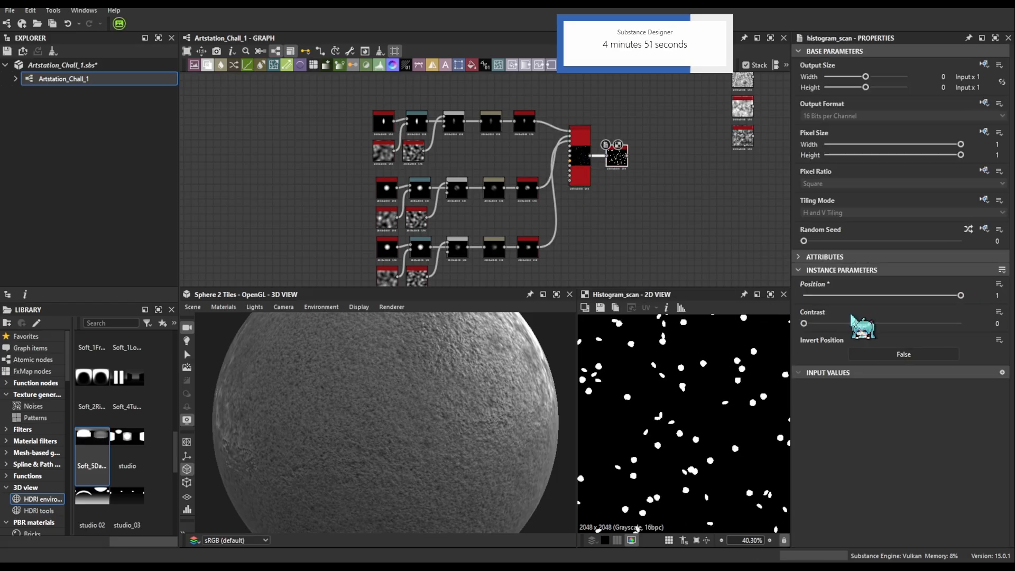
{"action": "scroll", "coordinate": [700, 385], "scroll_direction": "down", "scroll_amount": 5}
Add a Dot node on the mask Histogram Scan's output and name it Rock_Mask
{"action": "middle_click_drag", "start_coordinate": [649, 121], "coordinate": [582, 239]}
{"action": "scroll", "coordinate": [578, 240], "scroll_direction": "down", "scroll_amount": 4}
{"action": "middle_click_drag", "start_coordinate": [623, 208], "coordinate": [480, 185]}
{"action": "scroll", "coordinate": [530, 188], "scroll_direction": "up", "scroll_amount": 1}
{"action": "scroll", "coordinate": [465, 234], "scroll_direction": "up", "scroll_amount": 5}
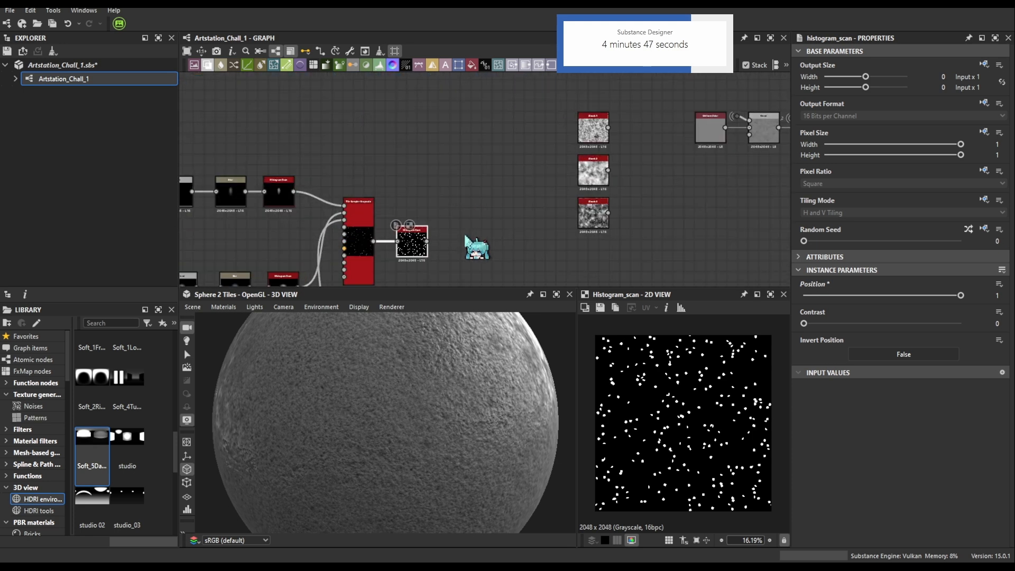
{"action": "left_click_drag", "start_coordinate": [420, 243], "coordinate": [458, 246]}
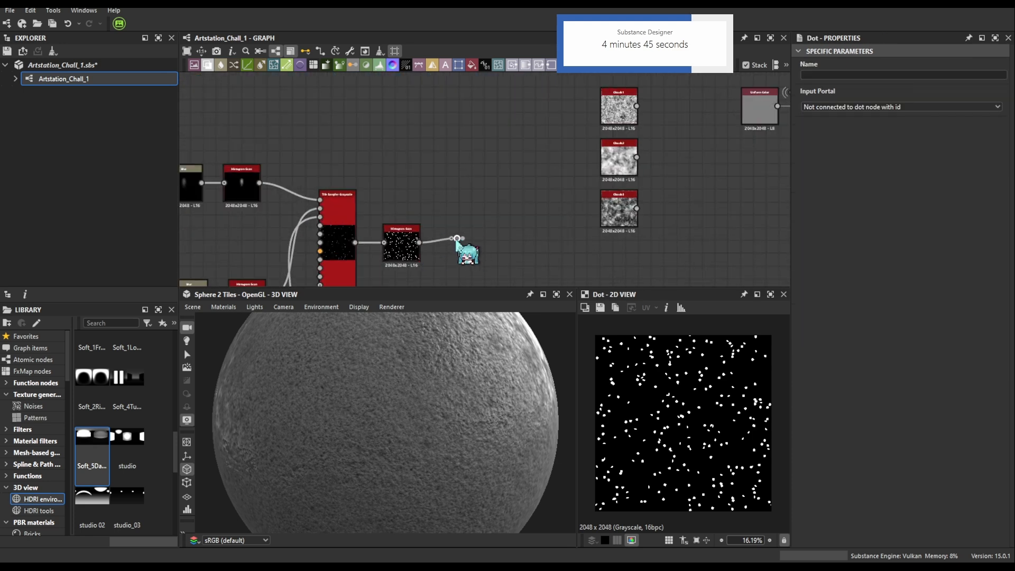
{"action": "left_click", "coordinate": [859, 74]}
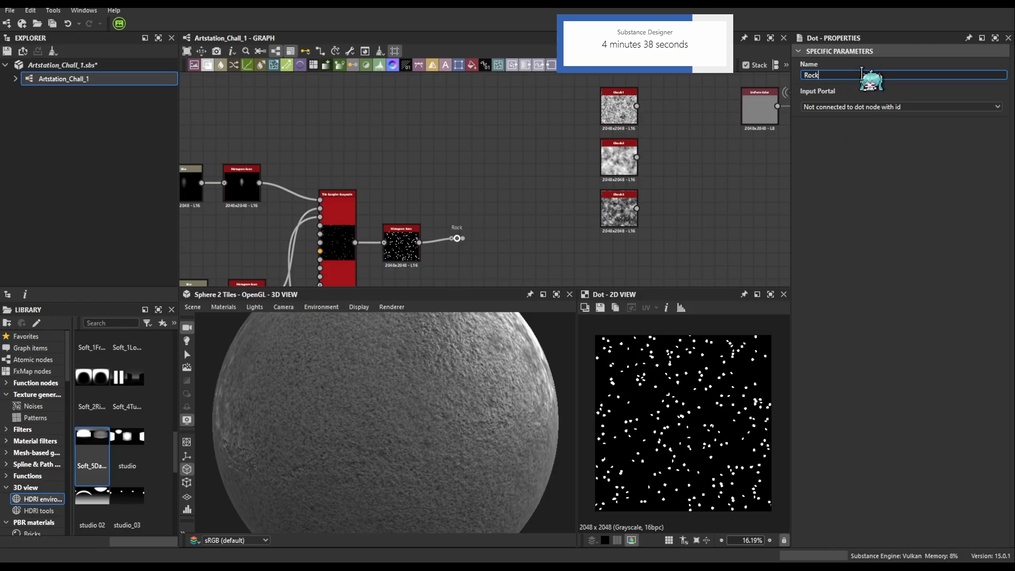
{"action": "middle_click_drag", "start_coordinate": [576, 150], "coordinate": [480, 302]}
{"action": "scroll", "coordinate": [387, 242], "scroll_direction": "down", "scroll_amount": 3}
{"action": "scroll", "coordinate": [465, 204], "scroll_direction": "up", "scroll_amount": 5}
{"action": "left_click", "coordinate": [866, 75]}
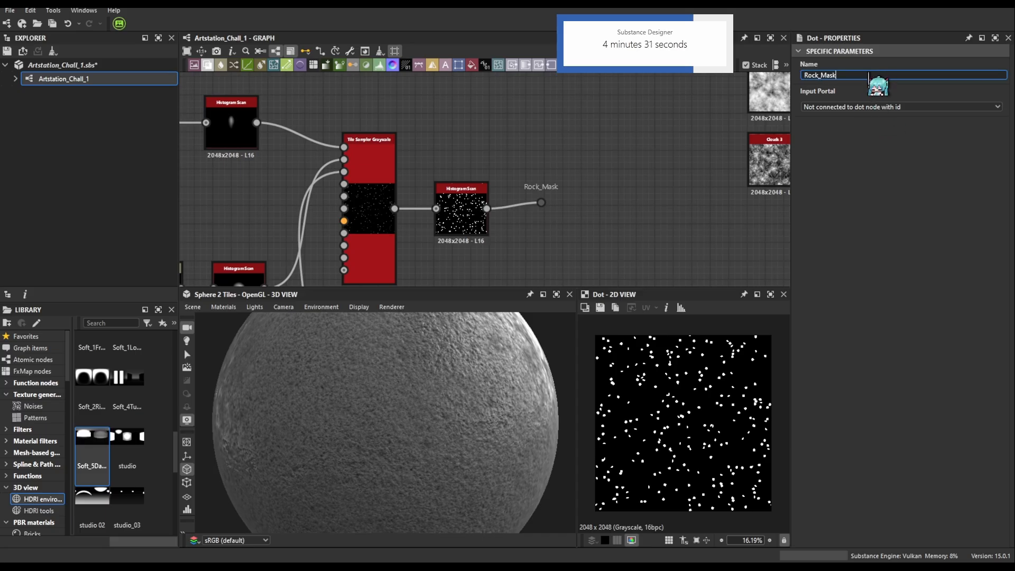
Branch a second Dot node off the Tile Sampler's output, name it Rock, and tidy the Rock_Mask dot's position
{"action": "left_click_drag", "start_coordinate": [395, 207], "coordinate": [478, 131]}
{"action": "left_click", "coordinate": [814, 75]}
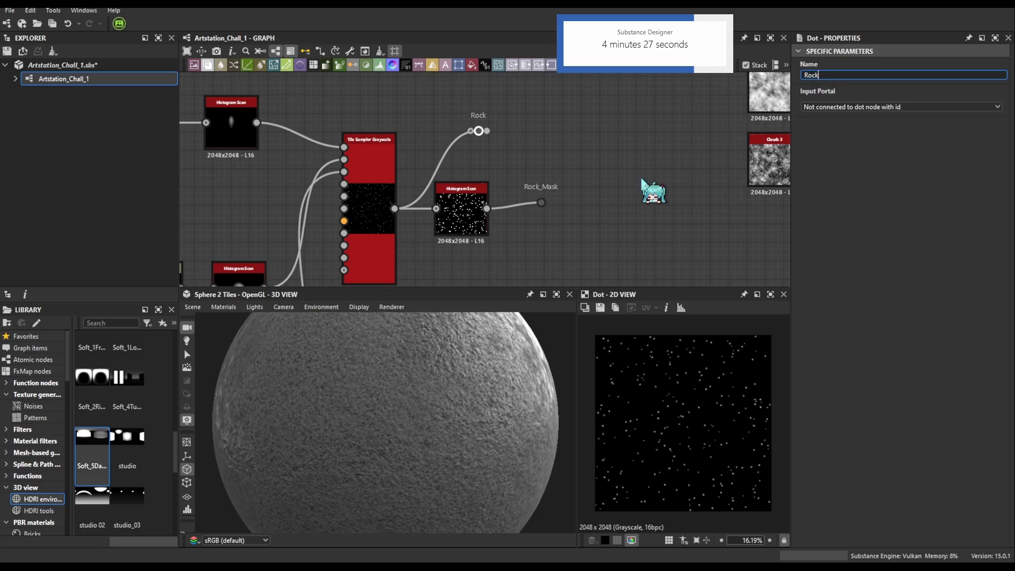
{"action": "left_click_drag", "start_coordinate": [548, 201], "coordinate": [542, 209]}
Insert a new Blend node directly after the Blend fed by Layer_3 in the main height chain
{"action": "middle_click_drag", "start_coordinate": [533, 165], "coordinate": [283, 221]}
{"action": "scroll", "coordinate": [502, 193], "scroll_direction": "down", "scroll_amount": 3}
{"action": "middle_click_drag", "start_coordinate": [503, 193], "coordinate": [407, 214]}
{"action": "scroll", "coordinate": [659, 158], "scroll_direction": "up", "scroll_amount": 4}
{"action": "middle_click_drag", "start_coordinate": [659, 159], "coordinate": [423, 176]}
{"action": "scroll", "coordinate": [554, 203], "scroll_direction": "down", "scroll_amount": 4}
{"action": "scroll", "coordinate": [583, 198], "scroll_direction": "up", "scroll_amount": 4}
{"action": "scroll", "coordinate": [550, 220], "scroll_direction": "down", "scroll_amount": 3}
{"action": "scroll", "coordinate": [509, 208], "scroll_direction": "up", "scroll_amount": 4}
{"action": "left_click", "coordinate": [454, 189]}
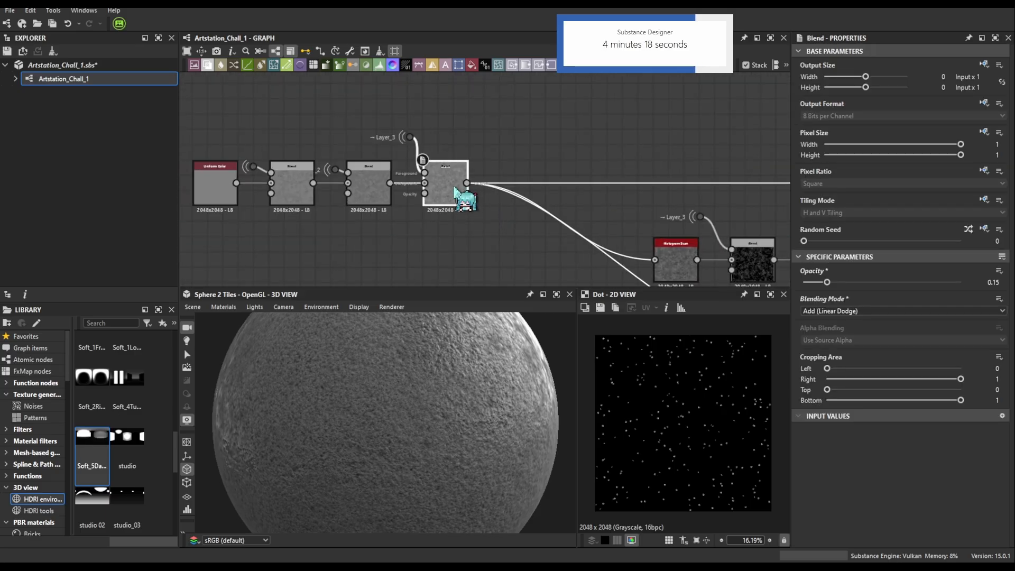
{"action": "key", "text": "b"}
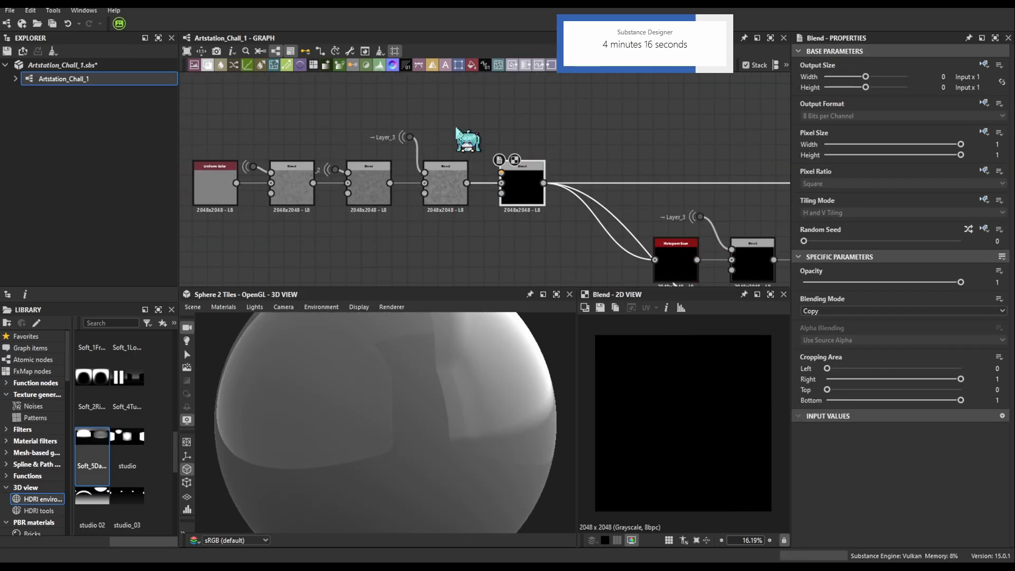
Connect a Rock portal dot to the new Blend's foreground input and a Rock_Mask portal dot to its opacity input
{"action": "left_click_drag", "start_coordinate": [499, 173], "coordinate": [477, 138]}
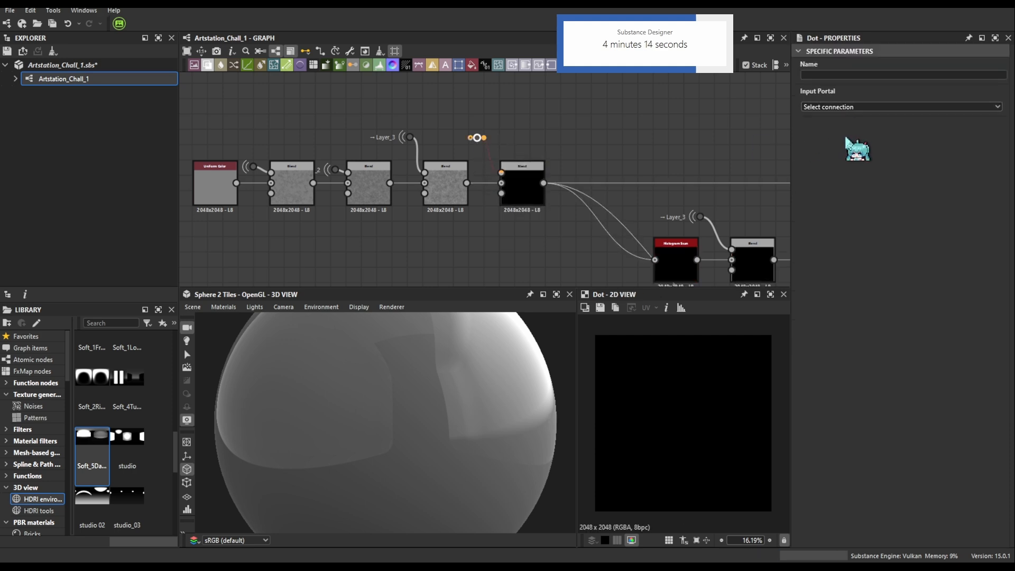
{"action": "left_click", "coordinate": [830, 143]}
{"action": "left_click_drag", "start_coordinate": [502, 194], "coordinate": [466, 241]}
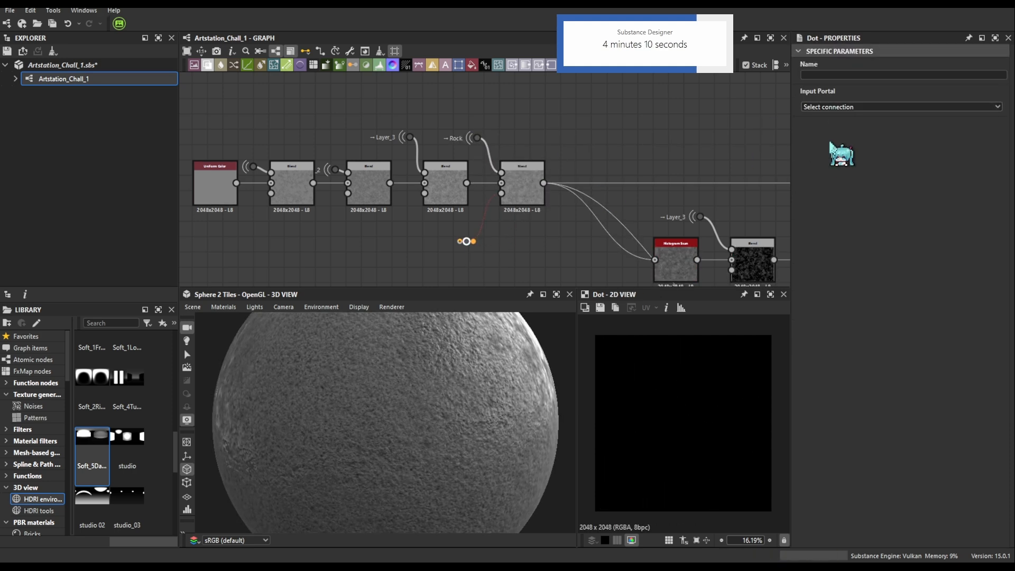
{"action": "left_click", "coordinate": [843, 170]}
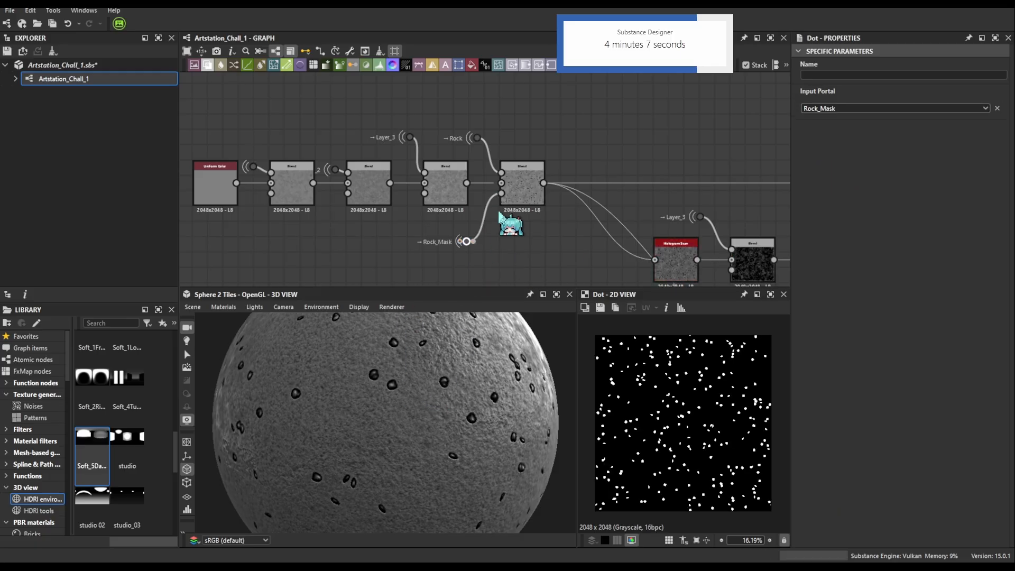
Set the blending mode of the Blend fed by Rock and Rock_Mask to Add (Linear Dodge)
{"action": "left_click", "coordinate": [518, 193]}
{"action": "left_click", "coordinate": [827, 333]}
{"action": "mouse_move", "coordinate": [407, 404]}
{"action": "left_mouse_down"}
{"action": "mouse_move", "coordinate": [348, 431]}
{"action": "mouse_move", "coordinate": [404, 436]}
{"action": "left_mouse_up"}
Set both the X Amount and Y Amount of the rock Tile Sampler Grayscale to 100
{"action": "scroll", "coordinate": [504, 237], "scroll_direction": "down", "scroll_amount": 3}
{"action": "scroll", "coordinate": [417, 249], "scroll_direction": "down", "scroll_amount": 5}
{"action": "middle_click_drag", "start_coordinate": [280, 283], "coordinate": [353, 220]}
{"action": "scroll", "coordinate": [422, 212], "scroll_direction": "up", "scroll_amount": 5}
{"action": "left_click", "coordinate": [461, 177]}
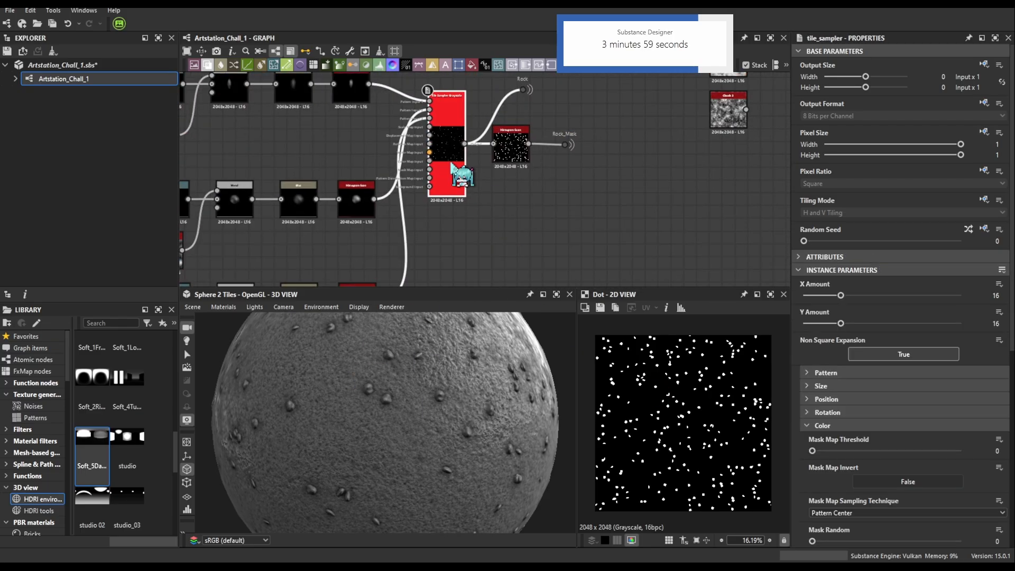
{"action": "double_click", "coordinate": [453, 170]}
{"action": "scroll", "coordinate": [457, 153], "scroll_direction": "up", "scroll_amount": 2}
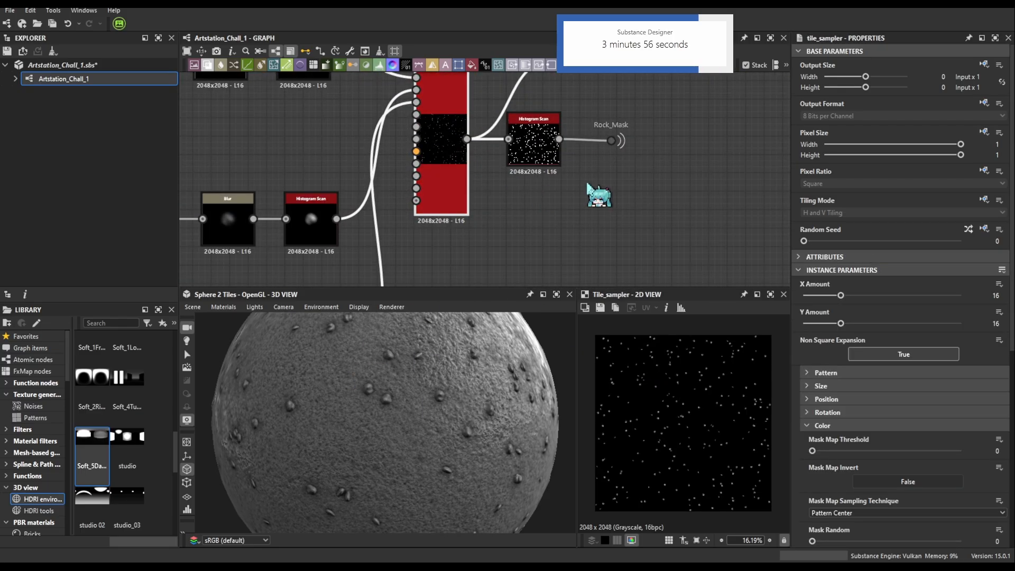
{"action": "left_click", "coordinate": [995, 296]}
{"action": "type", "text": "100"}
{"action": "key", "text": "Tab"}
{"action": "type", "text": "100"}
{"action": "key", "text": "Return"}
{"action": "left_click_drag", "start_coordinate": [549, 428], "coordinate": [407, 419]}
Add a Gaussian Noise with Scale 8 and connect it to the Tile Sampler's Mask Map Input
{"action": "middle_click_drag", "start_coordinate": [549, 175], "coordinate": [574, 155]}
{"action": "left_click", "coordinate": [558, 255]}
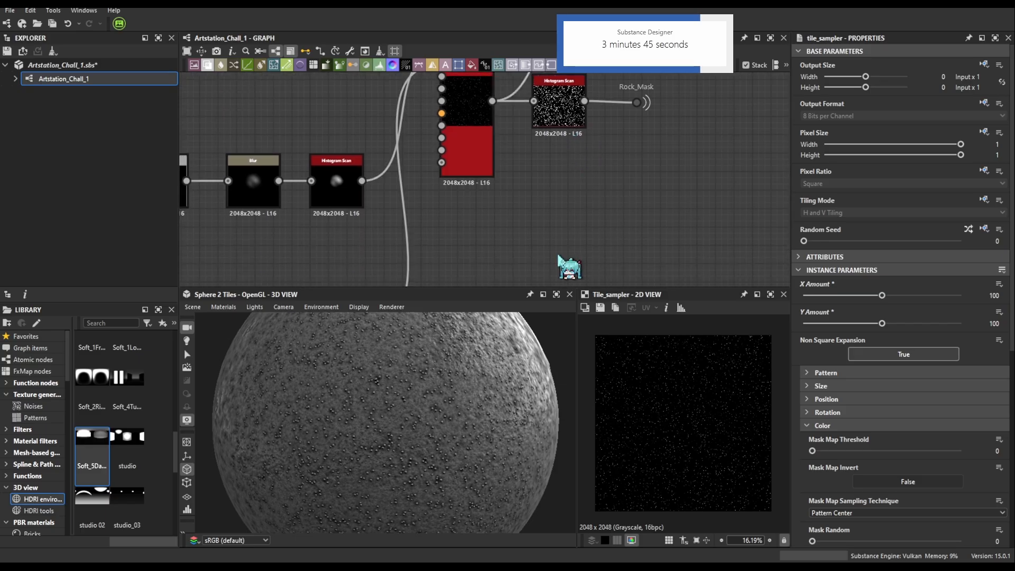
{"action": "key", "text": "Return"}
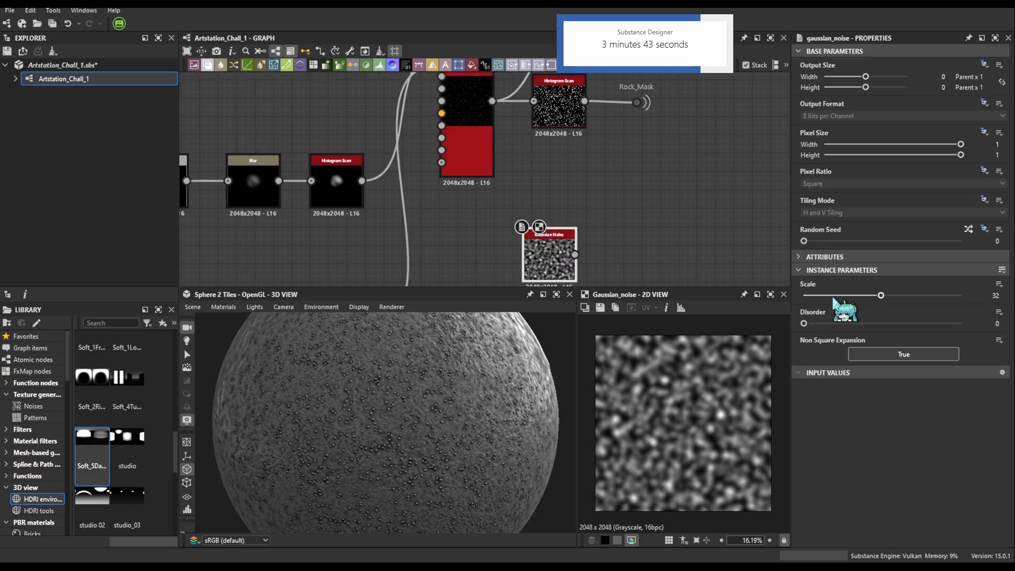
{"action": "left_click", "coordinate": [831, 296]}
{"action": "left_click_drag", "start_coordinate": [831, 296], "coordinate": [820, 296]}
{"action": "middle_click_drag", "start_coordinate": [562, 242], "coordinate": [604, 239]}
{"action": "left_click_drag", "start_coordinate": [609, 259], "coordinate": [475, 143]}
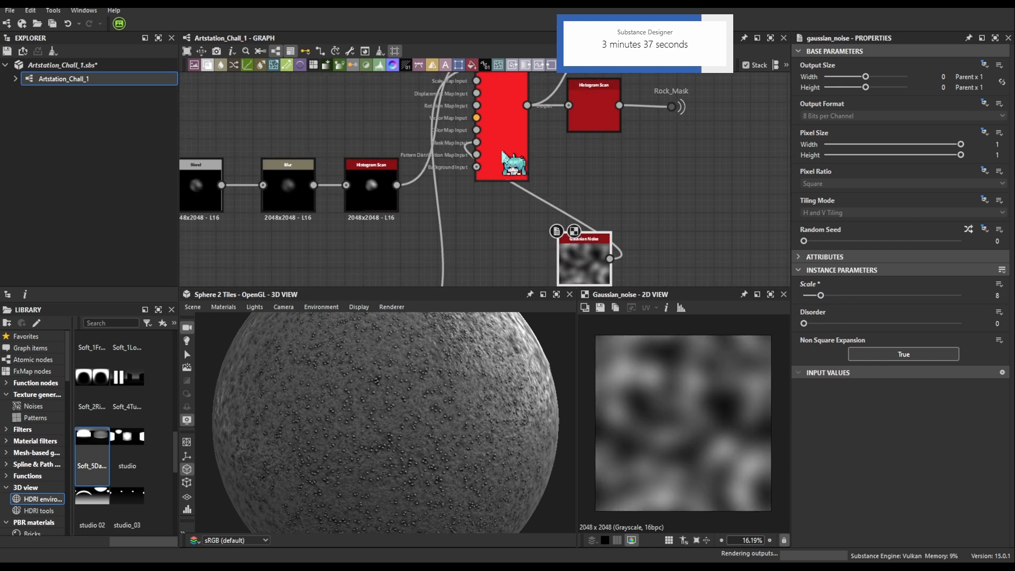
Try raising the Tile Sampler's Mask Map Threshold with the Gaussian Noise mask, and delete that noise
{"action": "left_click", "coordinate": [503, 151]}
{"action": "scroll", "coordinate": [902, 379], "scroll_direction": "down", "scroll_amount": 3}
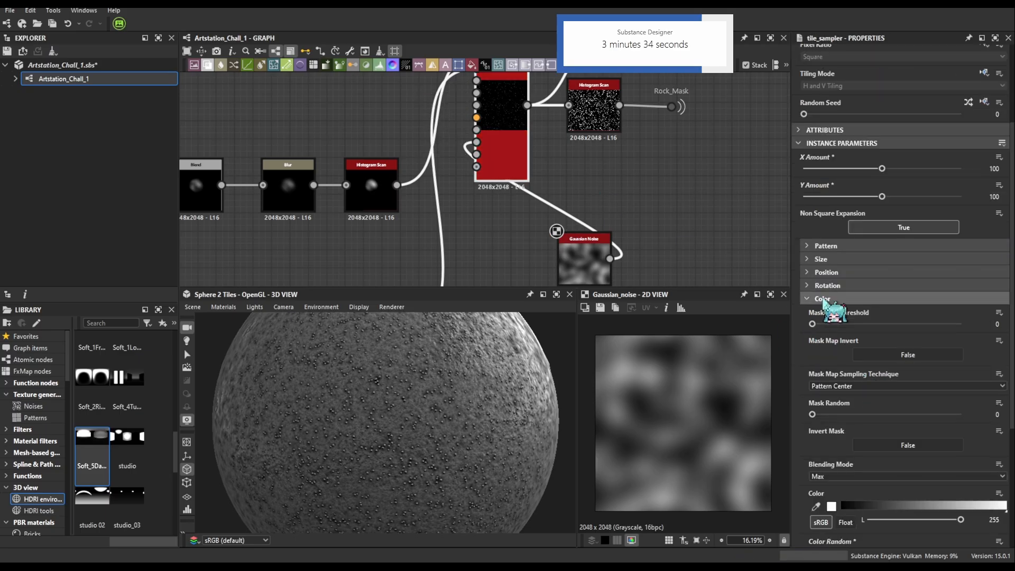
{"action": "left_click_drag", "start_coordinate": [812, 323], "coordinate": [854, 323]}
{"action": "left_click", "coordinate": [585, 265]}
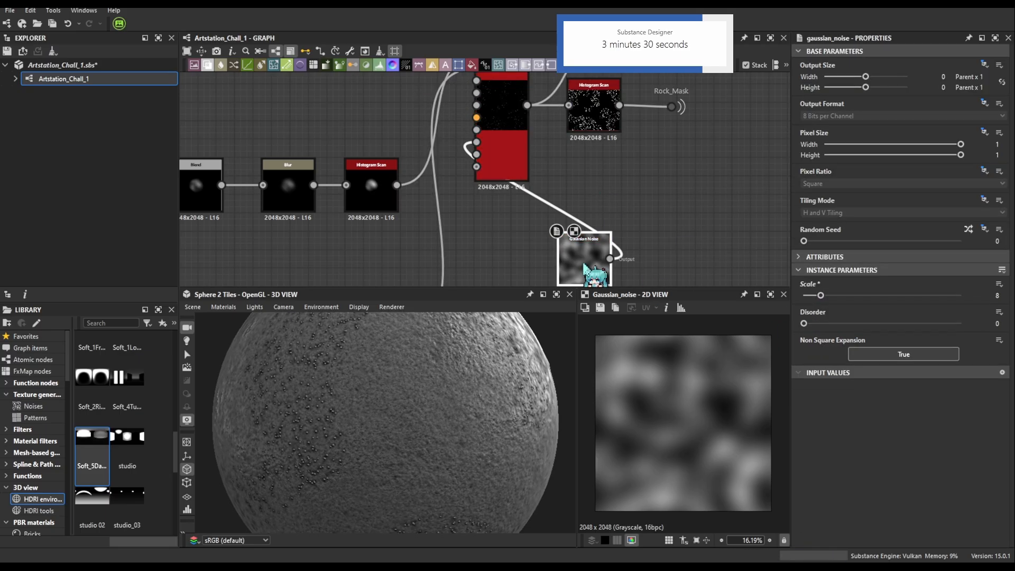
{"action": "key", "text": "Delete"}
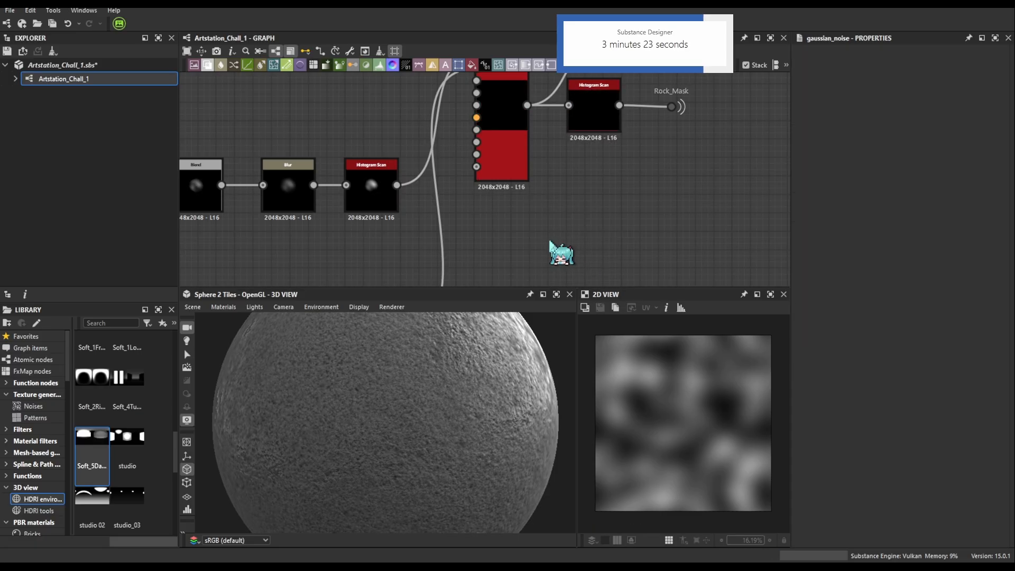
Connect a new Clouds 3 noise to the Tile Sampler's Mask Map Input and set the Mask Map Threshold to 0.49
{"action": "key", "text": "Return"}
{"action": "left_click_drag", "start_coordinate": [582, 240], "coordinate": [488, 142]}
{"action": "left_click", "coordinate": [497, 140]}
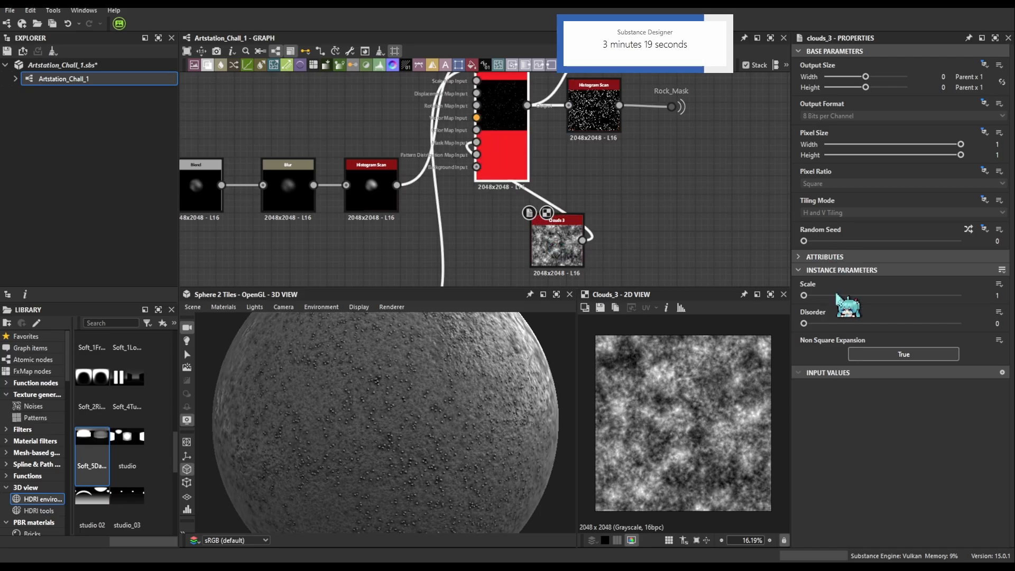
{"action": "scroll", "coordinate": [827, 285], "scroll_direction": "down", "scroll_amount": 3}
{"action": "left_click_drag", "start_coordinate": [854, 323], "coordinate": [884, 324]}
{"action": "scroll", "coordinate": [389, 417], "scroll_direction": "down", "scroll_amount": 2}
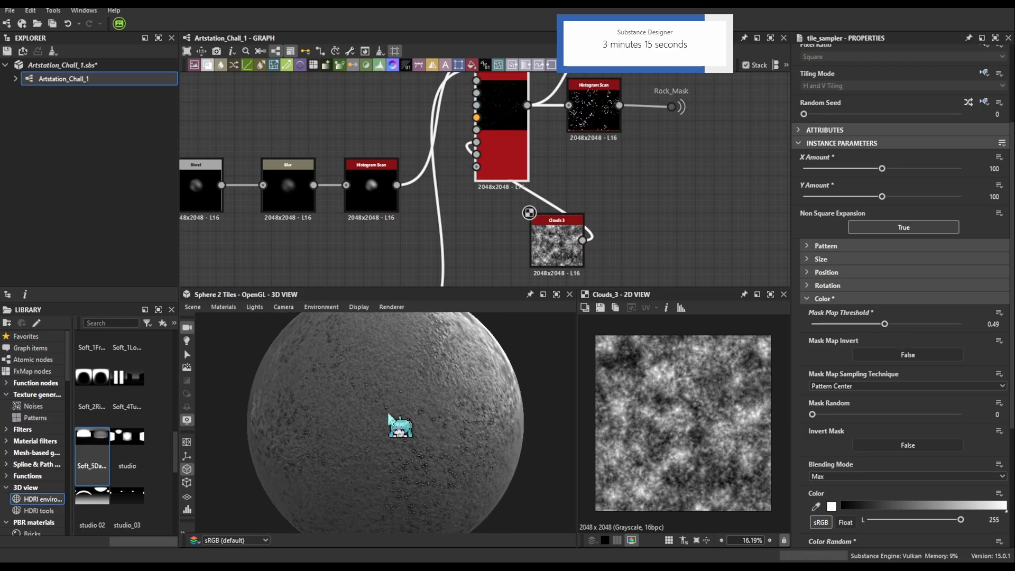
Set the Scale of the Clouds 3 noise masking the rocks to 5
{"action": "left_click", "coordinate": [558, 249]}
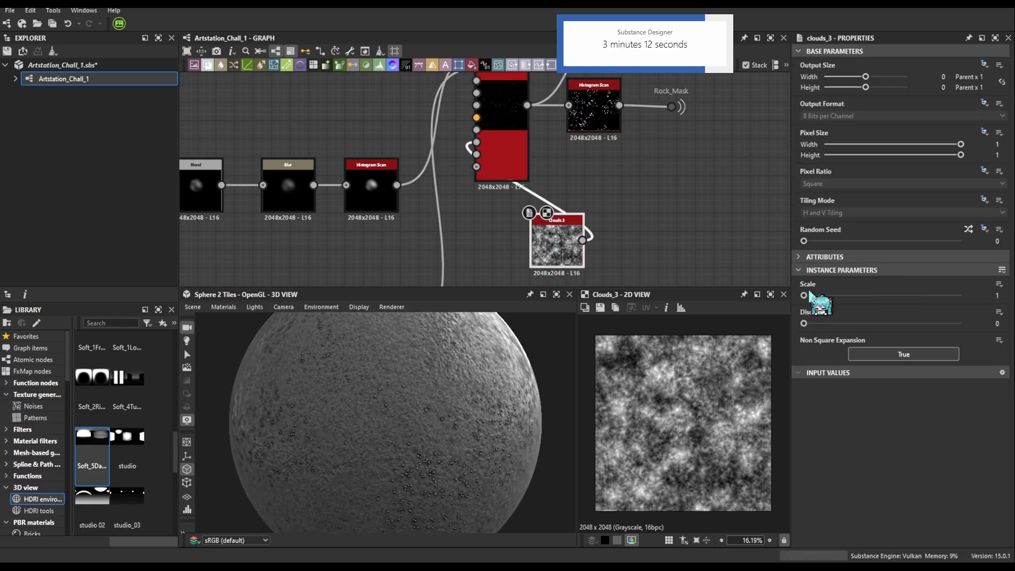
{"action": "left_click_drag", "start_coordinate": [833, 301], "coordinate": [885, 302]}
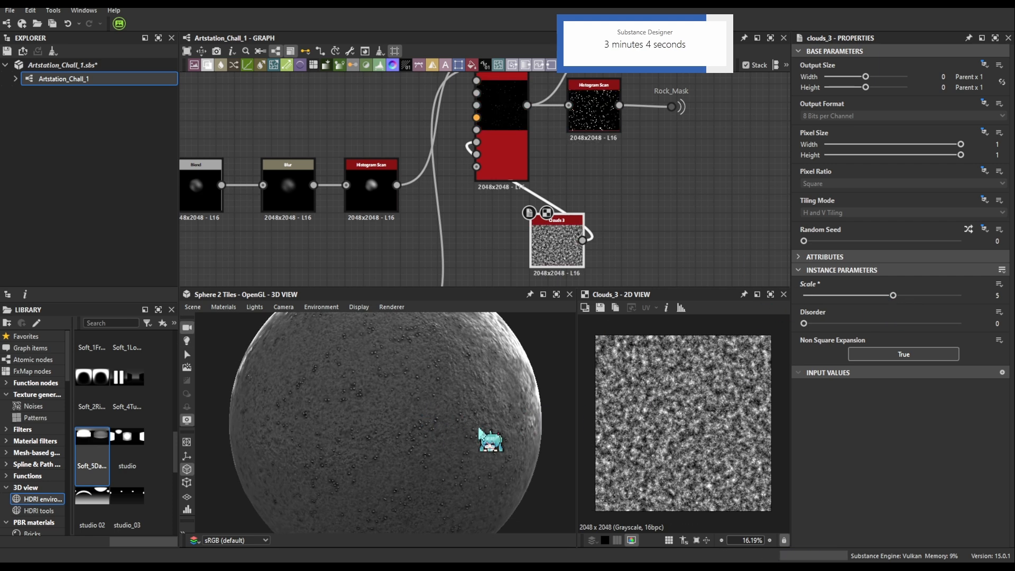
{"action": "scroll", "coordinate": [426, 442], "scroll_direction": "up", "scroll_amount": 5}
{"action": "scroll", "coordinate": [460, 446], "scroll_direction": "down", "scroll_amount": 6}
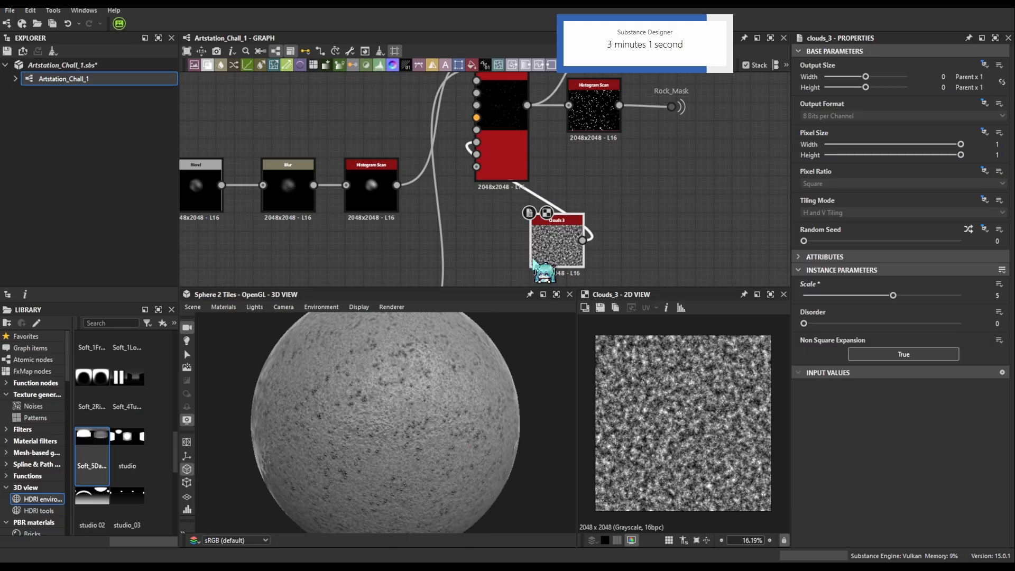
Set the rock Tile Sampler's Scale in its size settings to 1.21
{"action": "middle_click_drag", "start_coordinate": [590, 188], "coordinate": [562, 201]}
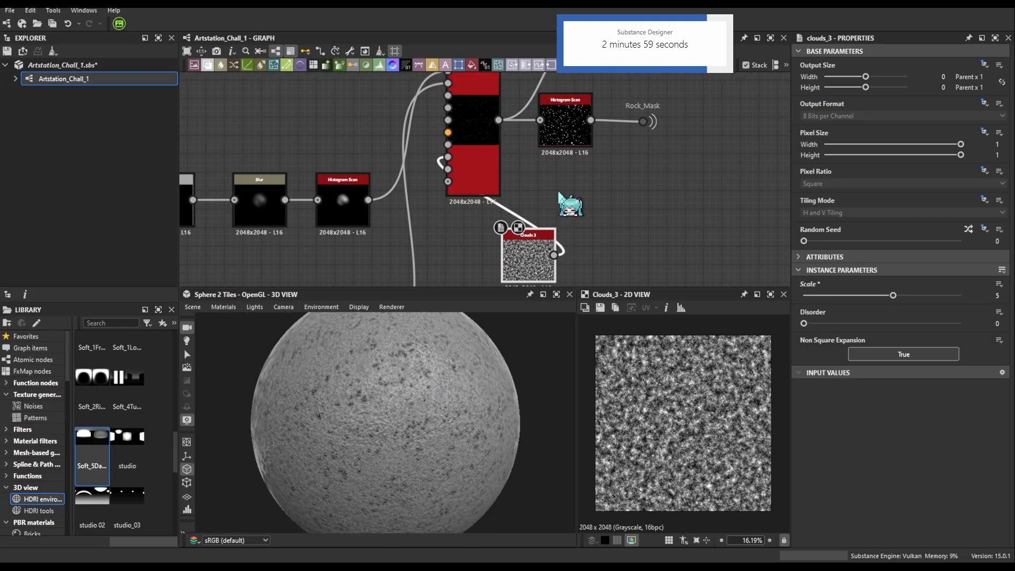
{"action": "middle_click_drag", "start_coordinate": [550, 145], "coordinate": [544, 246]}
{"action": "left_click_drag", "start_coordinate": [348, 389], "coordinate": [423, 414]}
{"action": "scroll", "coordinate": [420, 415], "scroll_direction": "up", "scroll_amount": 5}
{"action": "scroll", "coordinate": [393, 439], "scroll_direction": "down", "scroll_amount": 3}
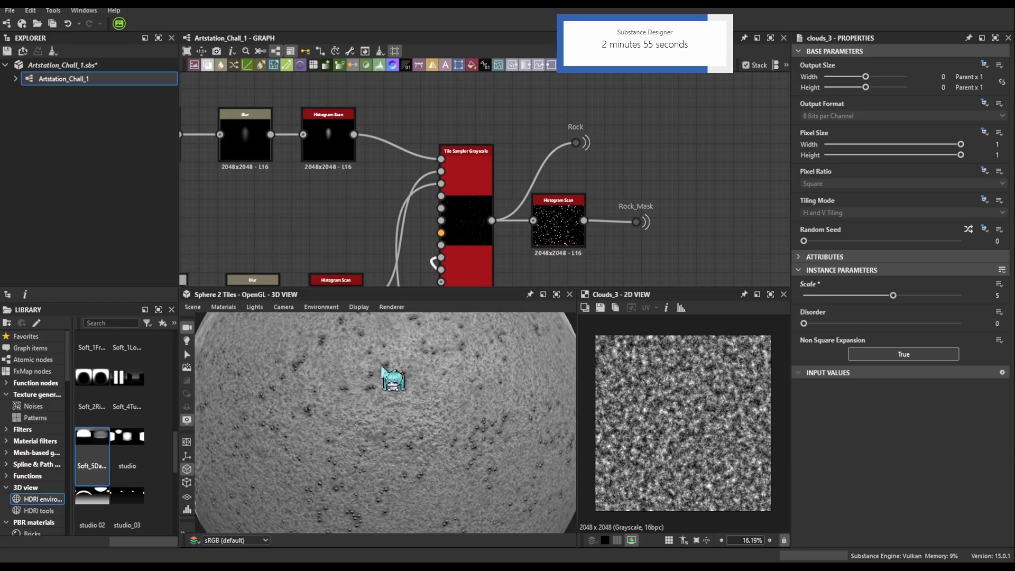
{"action": "scroll", "coordinate": [364, 382], "scroll_direction": "up", "scroll_amount": 3}
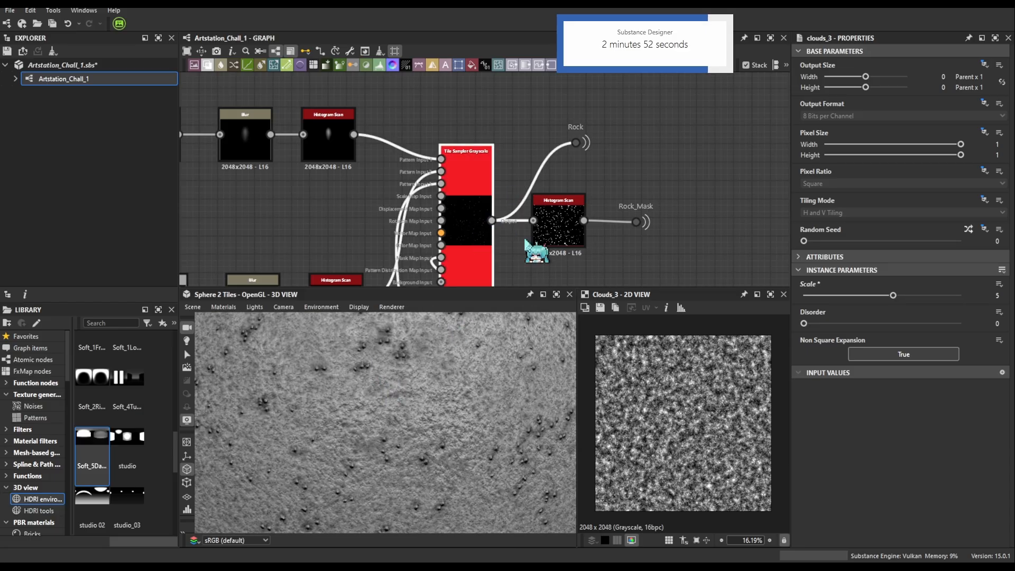
{"action": "scroll", "coordinate": [863, 350], "scroll_direction": "down", "scroll_amount": 3}
{"action": "left_click", "coordinate": [811, 268]}
{"action": "left_click", "coordinate": [837, 383]}
{"action": "scroll", "coordinate": [865, 361], "scroll_direction": "down", "scroll_amount": 3}
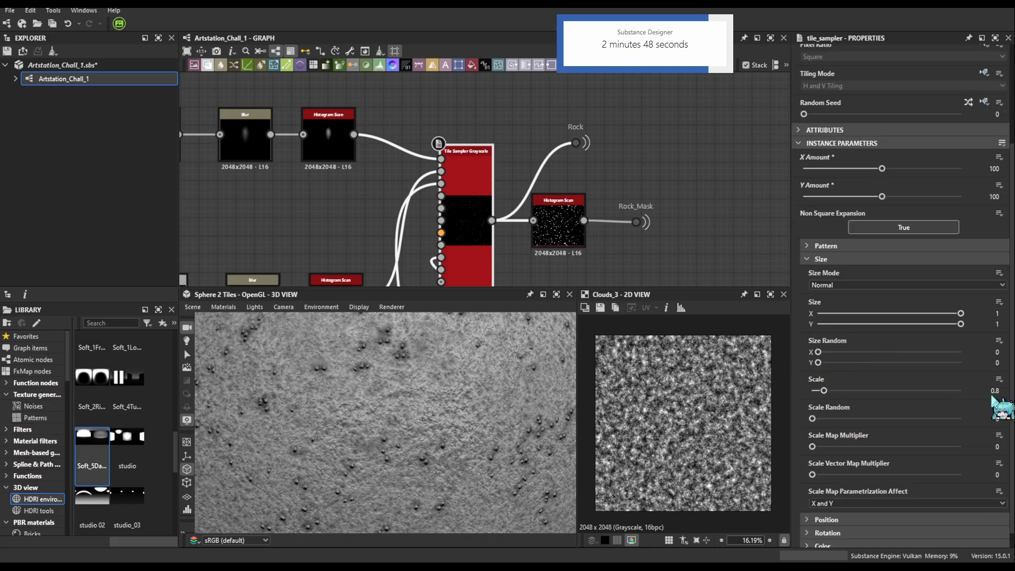
{"action": "left_click_drag", "start_coordinate": [823, 390], "coordinate": [827, 390]}
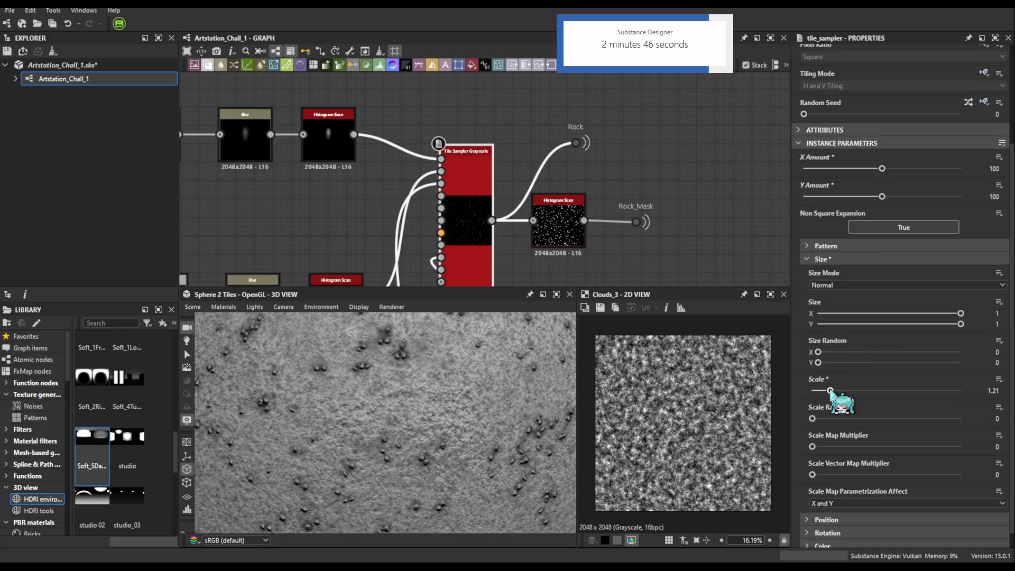
{"action": "scroll", "coordinate": [438, 397], "scroll_direction": "down", "scroll_amount": 5}
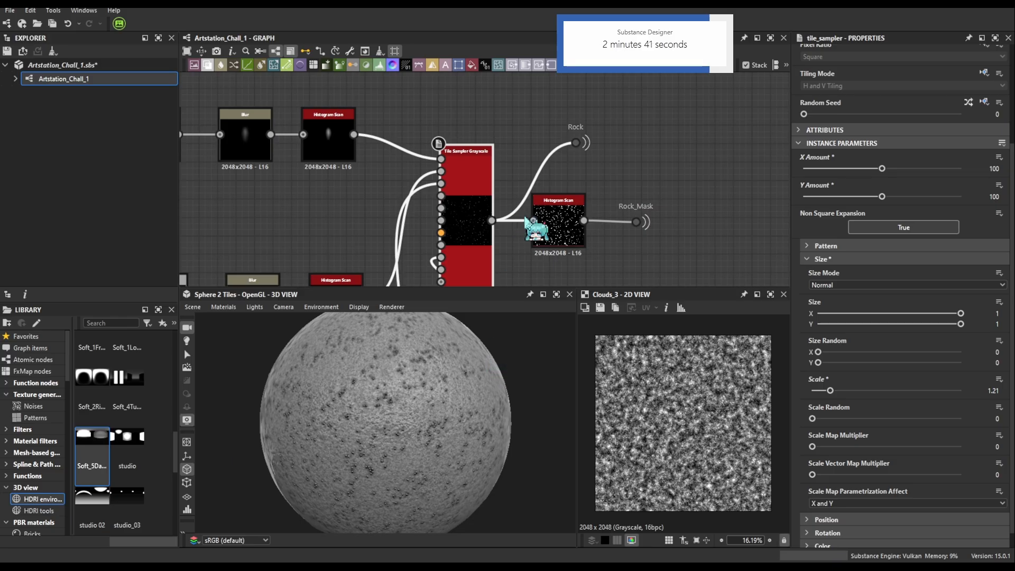
Duplicate the rock Tile Sampler with its input connections, place the copy below the Clouds 3 node and preview it
{"action": "scroll", "coordinate": [525, 218], "scroll_direction": "down", "scroll_amount": 4}
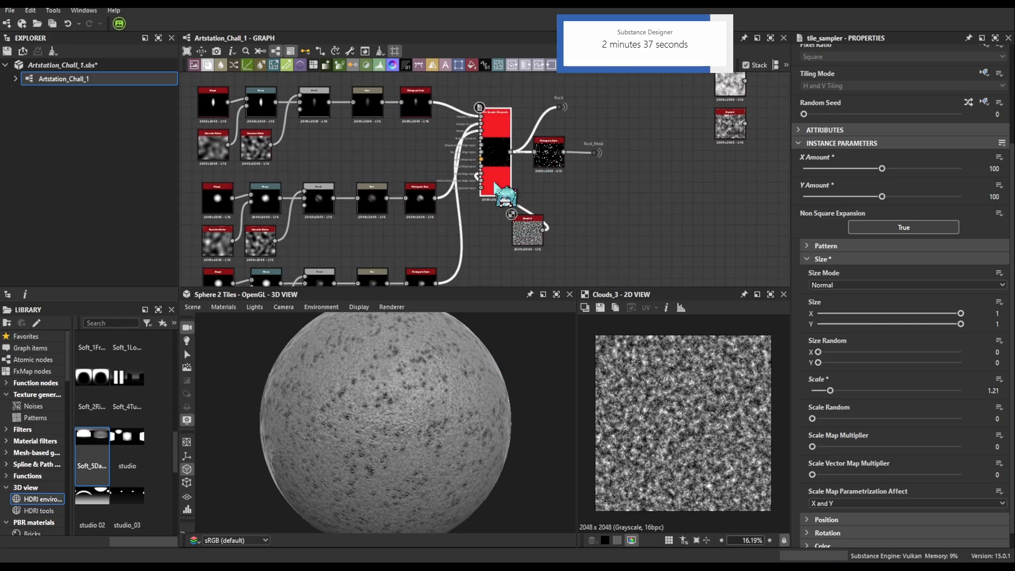
{"action": "key", "text": "ctrl+d"}
{"action": "middle_click_drag", "start_coordinate": [572, 220], "coordinate": [571, 152]}
{"action": "left_click_drag", "start_coordinate": [501, 147], "coordinate": [506, 264]}
{"action": "double_click", "coordinate": [506, 252]}
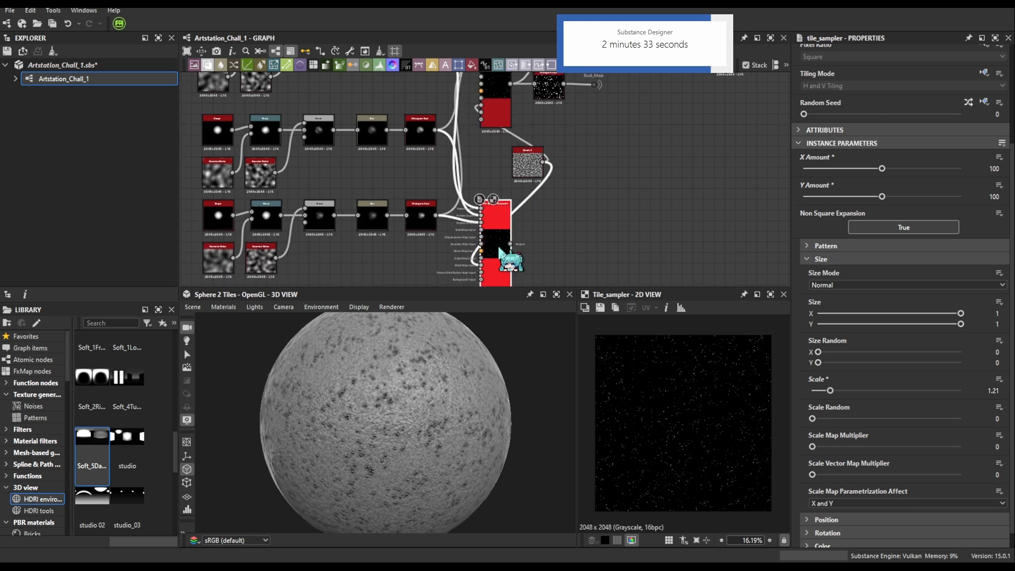
Set the duplicated Tile Sampler's Mask Random to 0.9 to thin out its pattern
{"action": "scroll", "coordinate": [692, 396], "scroll_direction": "up", "scroll_amount": 2}
{"action": "scroll", "coordinate": [845, 280], "scroll_direction": "down", "scroll_amount": 1}
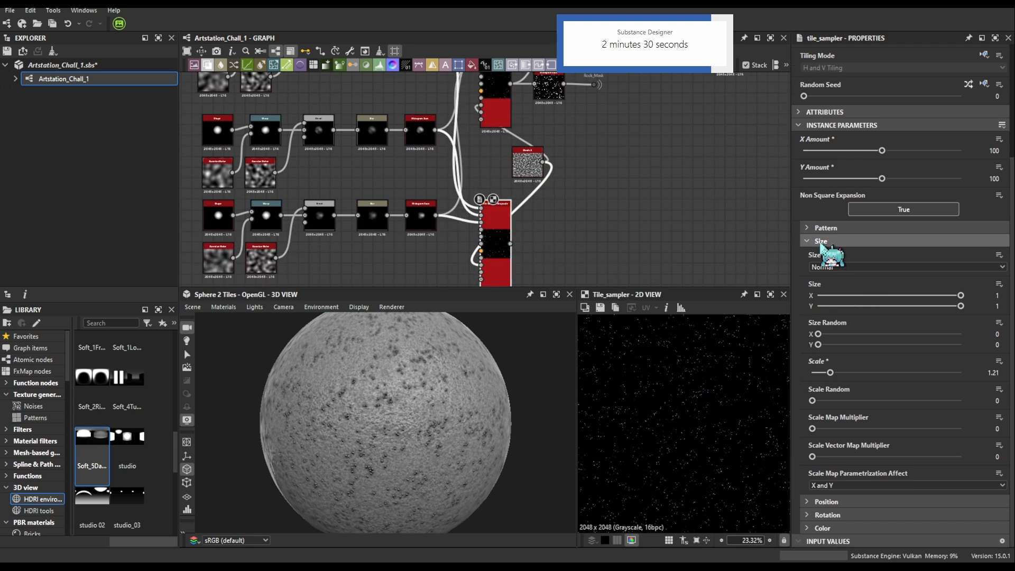
{"action": "left_click", "coordinate": [822, 243]}
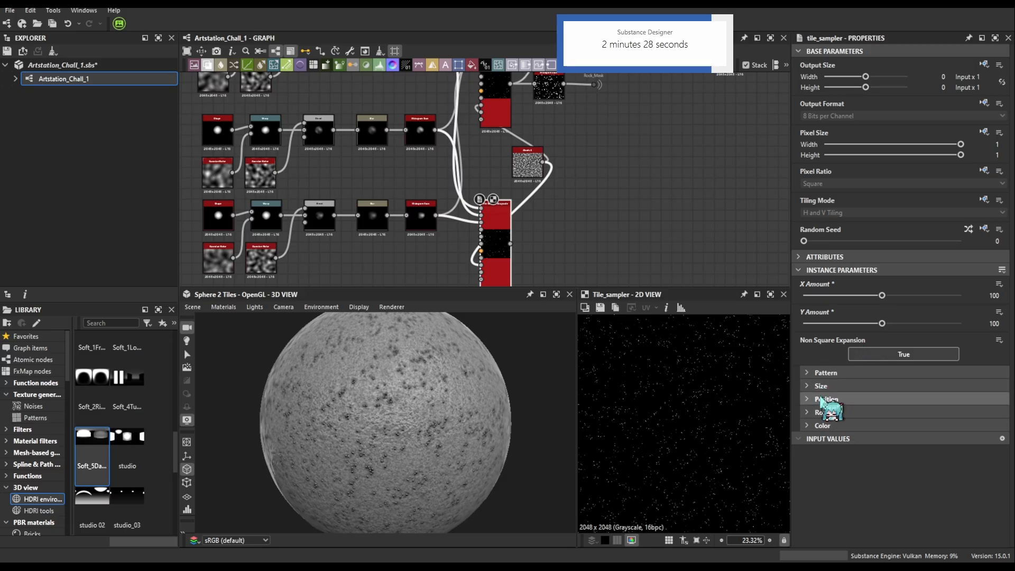
{"action": "left_click", "coordinate": [827, 427]}
{"action": "scroll", "coordinate": [867, 420], "scroll_direction": "down", "scroll_amount": 3}
{"action": "left_click_drag", "start_coordinate": [822, 415], "coordinate": [949, 415]}
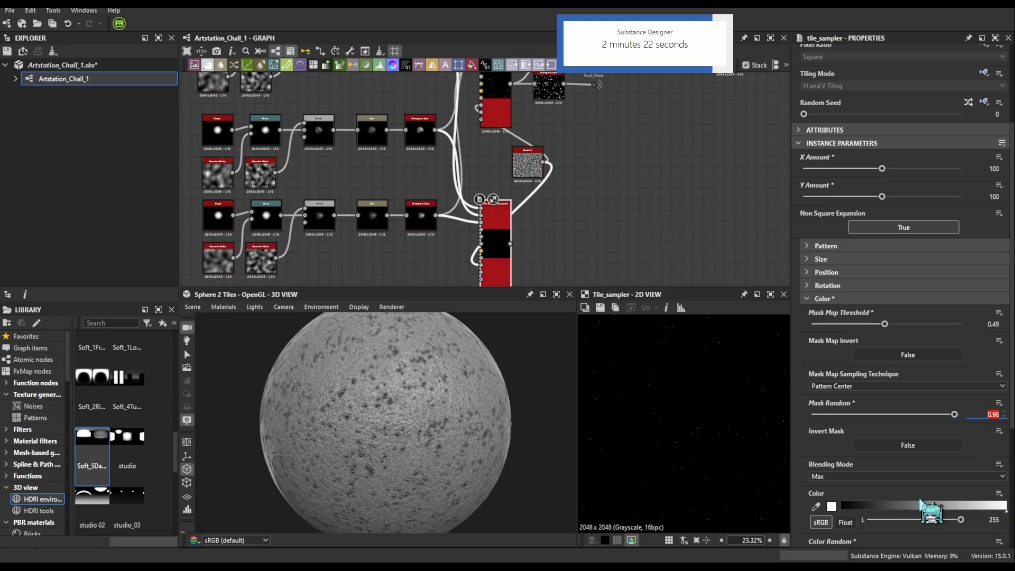
{"action": "scroll", "coordinate": [646, 335], "scroll_direction": "down", "scroll_amount": 2}
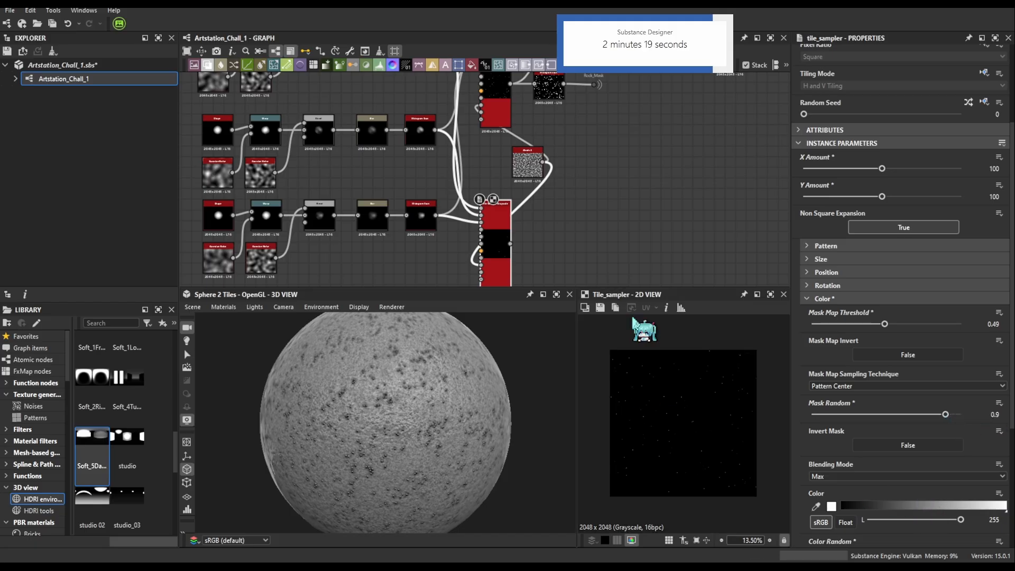
Add a Dot node on the duplicated Tile Sampler's output and name it Holes
{"action": "scroll", "coordinate": [535, 169], "scroll_direction": "down", "scroll_amount": 5}
{"action": "scroll", "coordinate": [460, 237], "scroll_direction": "up", "scroll_amount": 8}
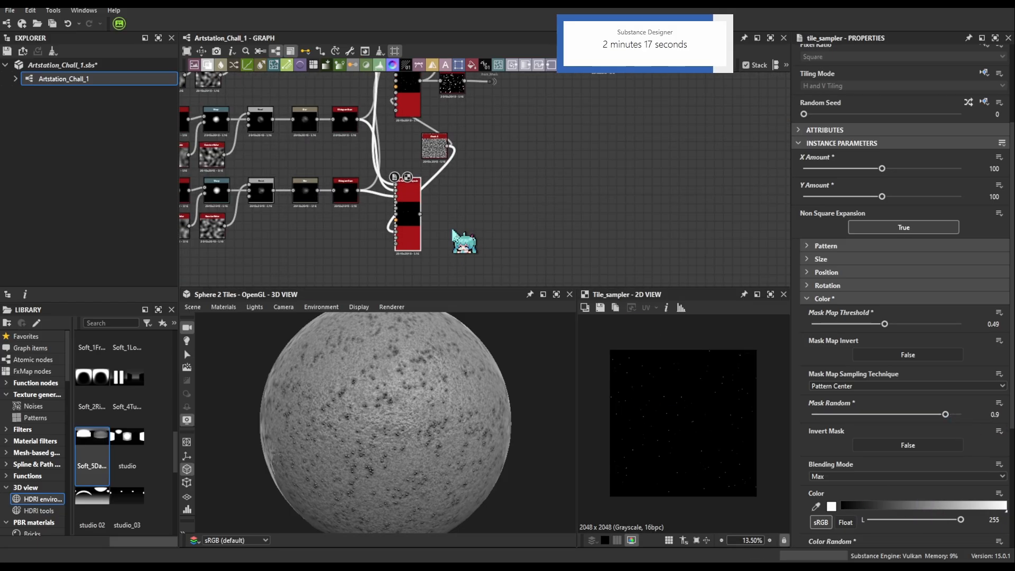
{"action": "left_click", "coordinate": [470, 208]}
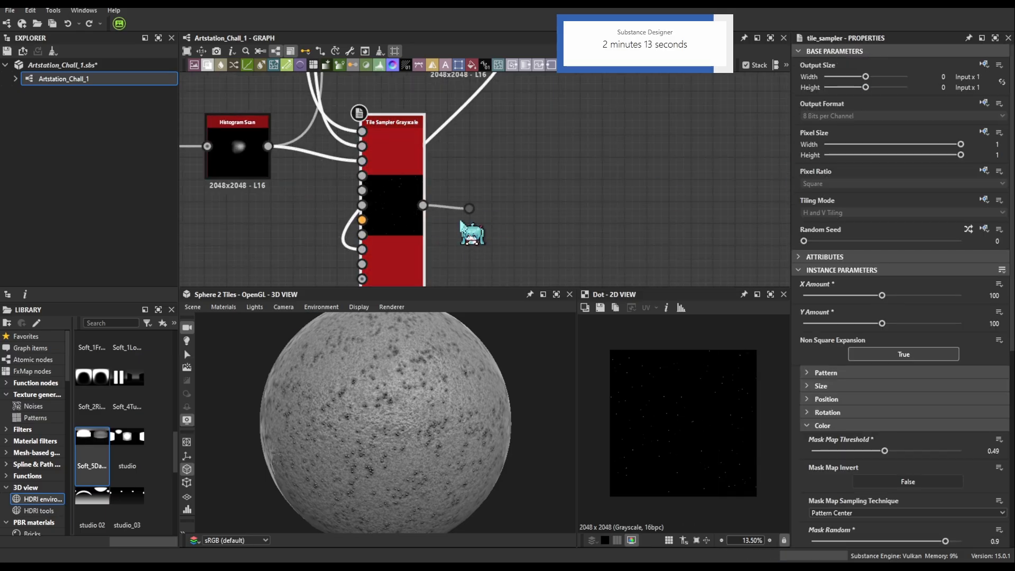
{"action": "left_click", "coordinate": [468, 208]}
{"action": "left_click", "coordinate": [892, 75]}
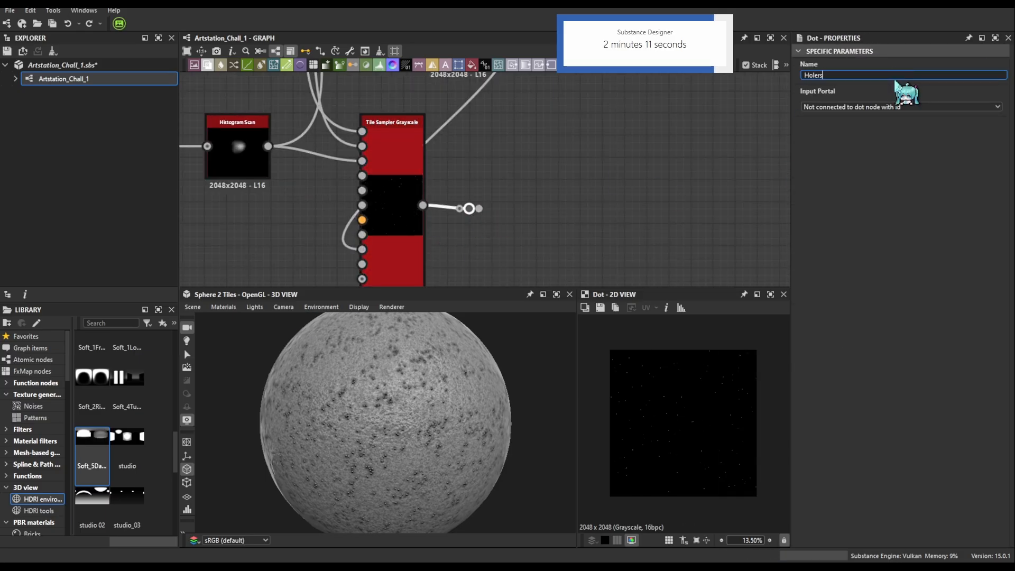
Frame the Blend node that combines Rock and Rock_Mask and title the frame Rocks
{"action": "scroll", "coordinate": [578, 208], "scroll_direction": "down", "scroll_amount": 10}
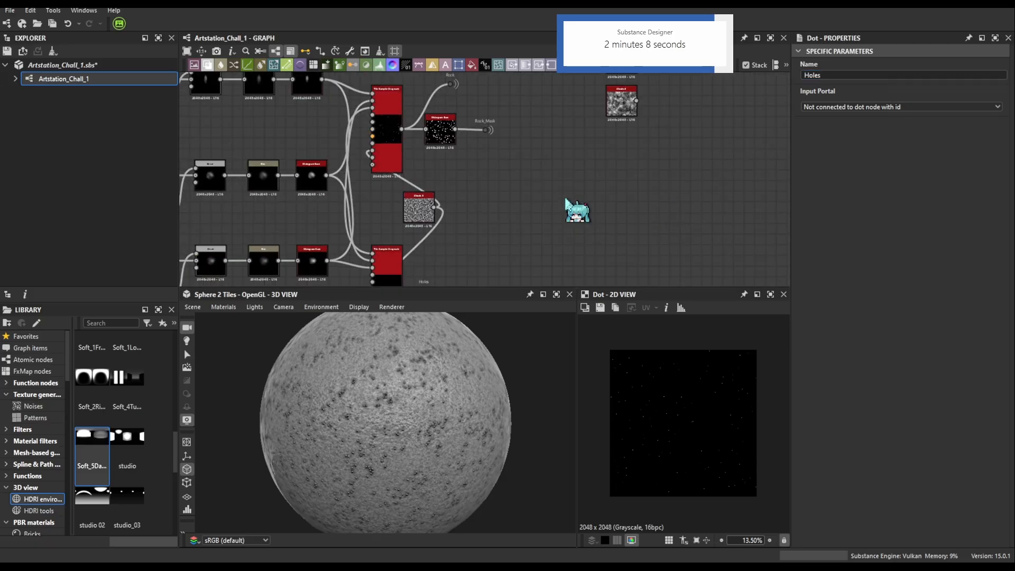
{"action": "scroll", "coordinate": [599, 169], "scroll_direction": "up", "scroll_amount": 6}
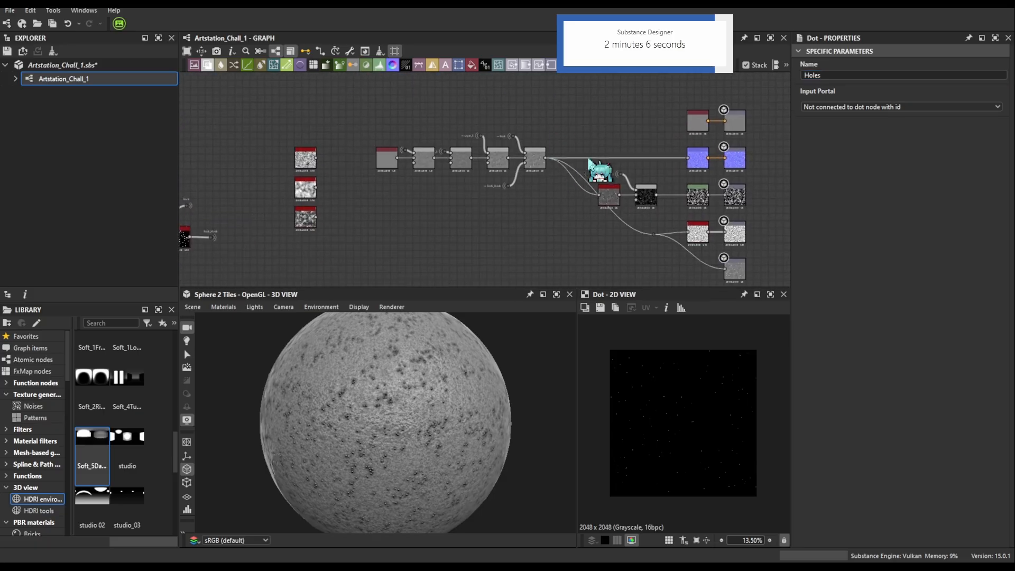
{"action": "left_click", "coordinate": [442, 148]}
{"action": "scroll", "coordinate": [449, 158], "scroll_direction": "up", "scroll_amount": 3}
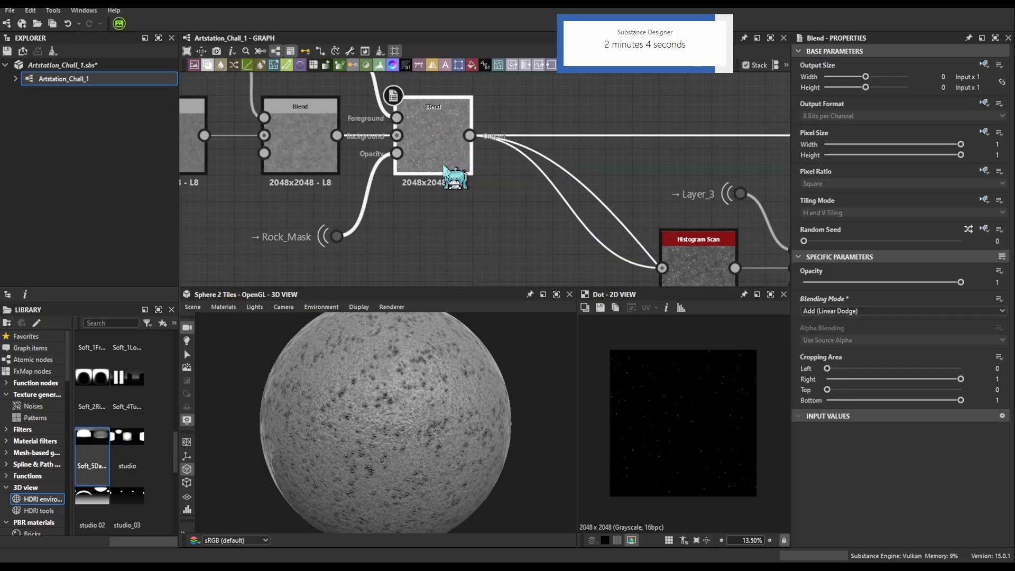
{"action": "key", "text": "ctrl+f"}
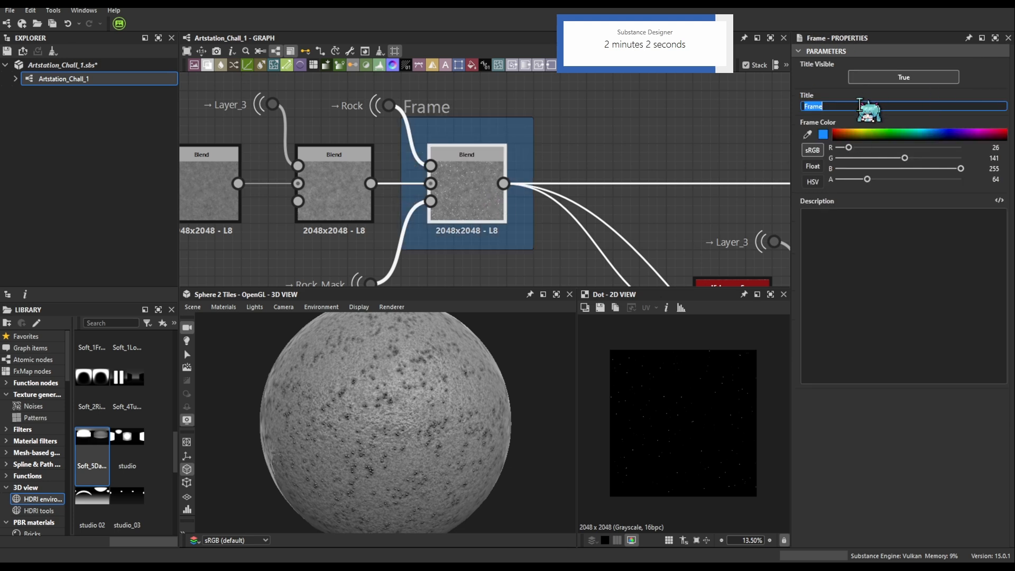
Insert a new Blend node after the rocks Blend and put it in a frame titled holes
{"action": "left_click", "coordinate": [454, 192]}
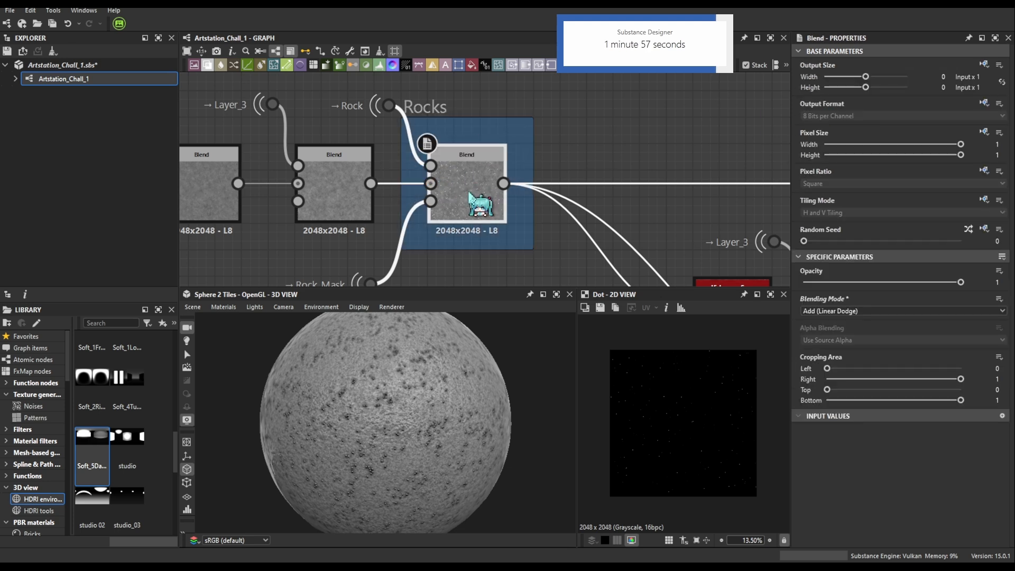
{"action": "key", "text": "b"}
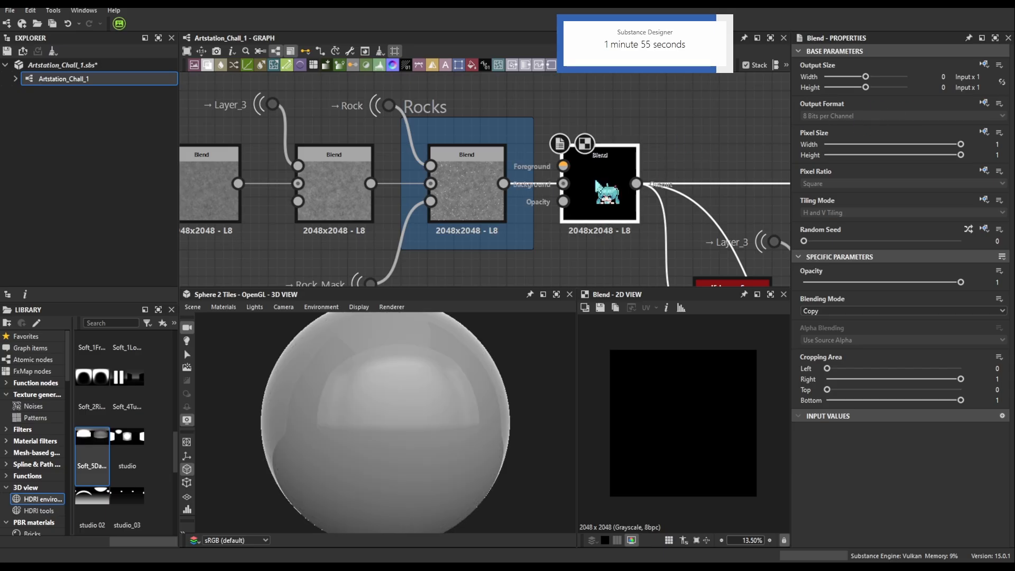
{"action": "key", "text": "ctrl+f"}
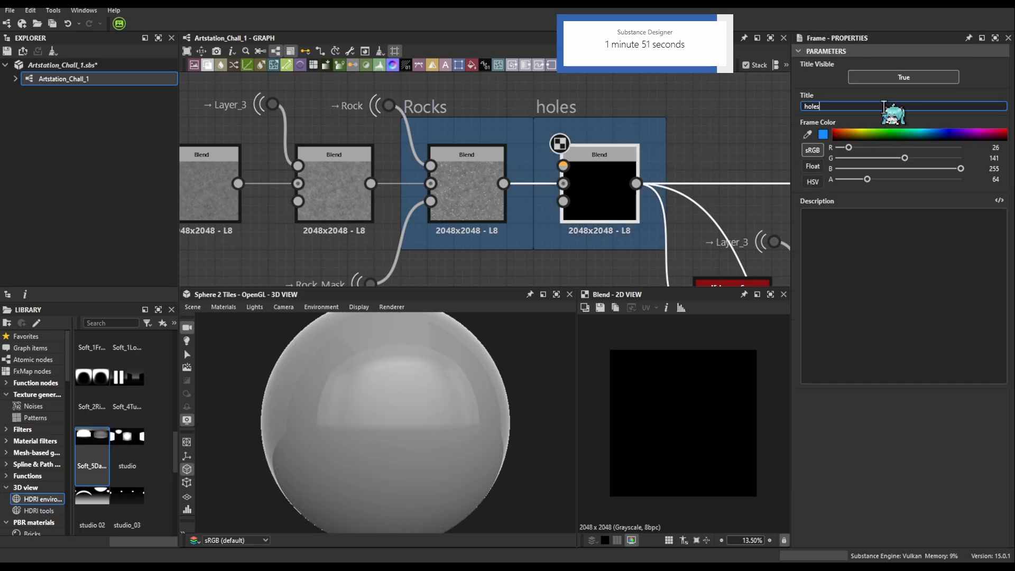
Feed the Holes portal into the new Blend's foreground through a Dot node and set its blending mode to Subtract
{"action": "left_click", "coordinate": [606, 195]}
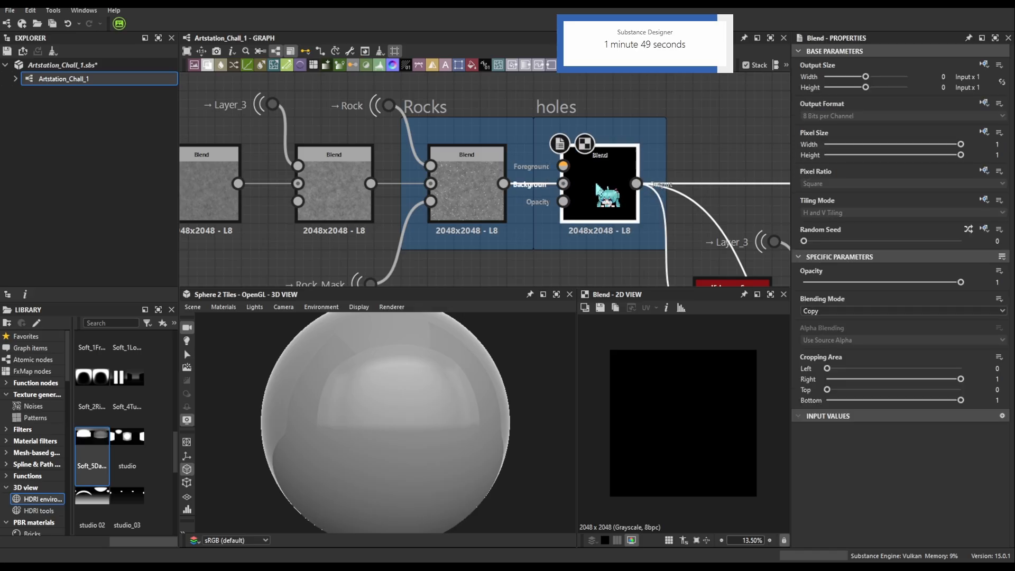
{"action": "left_click_drag", "start_coordinate": [564, 166], "coordinate": [501, 103], "text": "alt"}
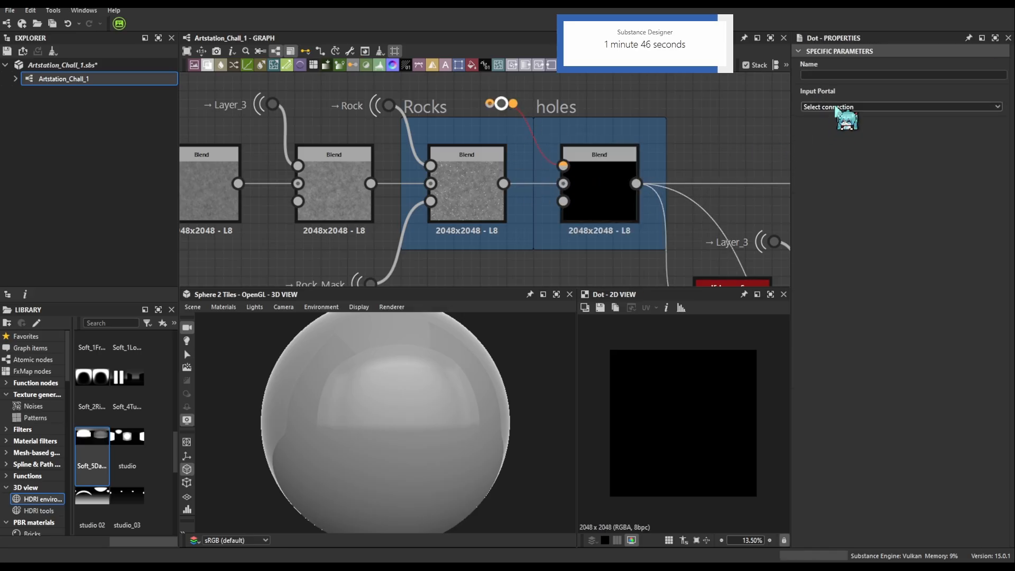
{"action": "left_click", "coordinate": [586, 193]}
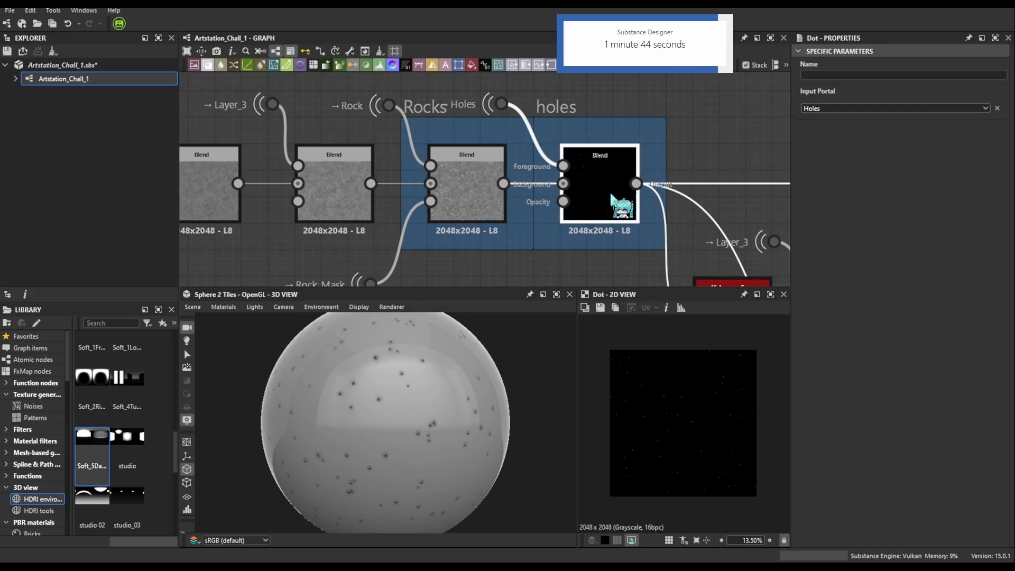
{"action": "scroll", "coordinate": [834, 325], "scroll_direction": "down", "scroll_amount": 2}
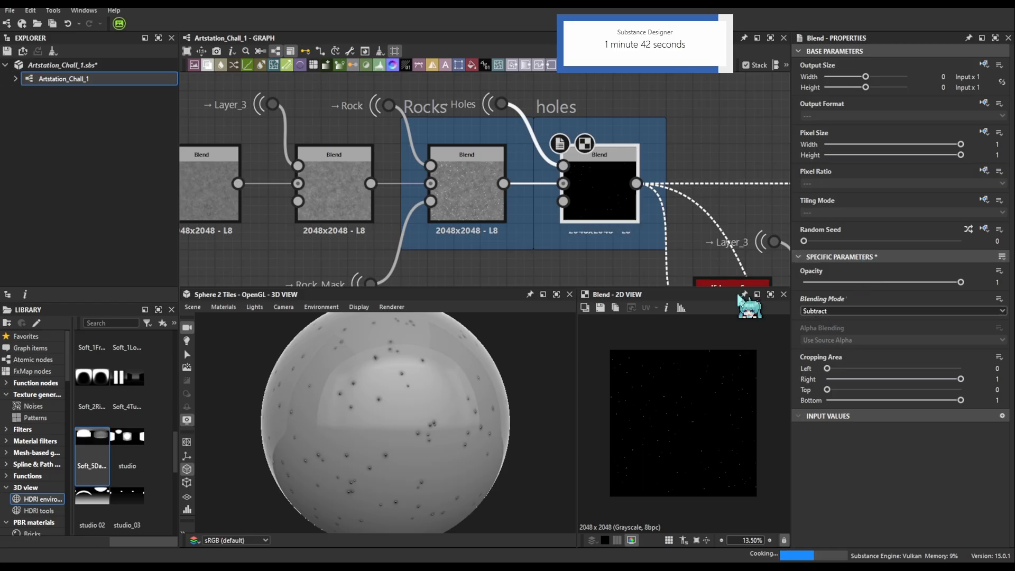
Inspect the rocks and holes on the preview sphere and examine the holes pattern in the 2D view
{"action": "scroll", "coordinate": [424, 423], "scroll_direction": "up", "scroll_amount": 5}
{"action": "scroll", "coordinate": [412, 417], "scroll_direction": "down", "scroll_amount": 5}
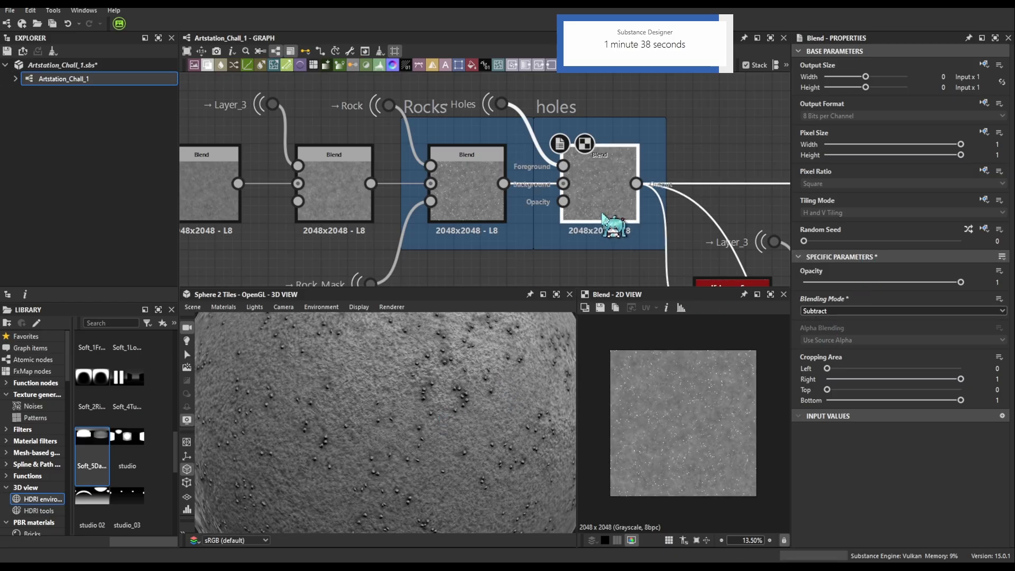
{"action": "left_click", "coordinate": [502, 104]}
{"action": "scroll", "coordinate": [670, 430], "scroll_direction": "up", "scroll_amount": 5}
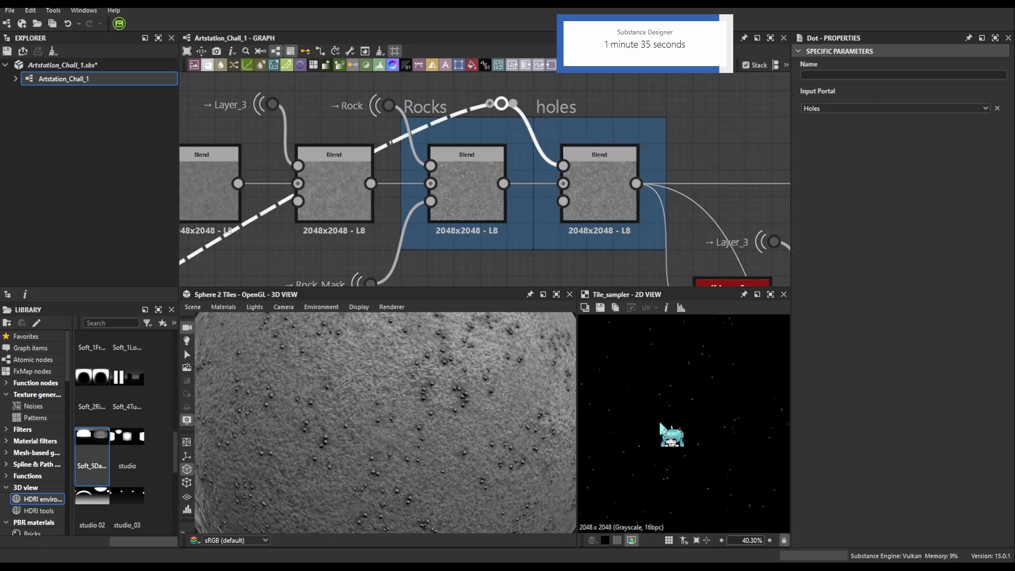
{"action": "scroll", "coordinate": [460, 460], "scroll_direction": "up", "scroll_amount": 3}
{"action": "scroll", "coordinate": [420, 453], "scroll_direction": "down", "scroll_amount": 5}
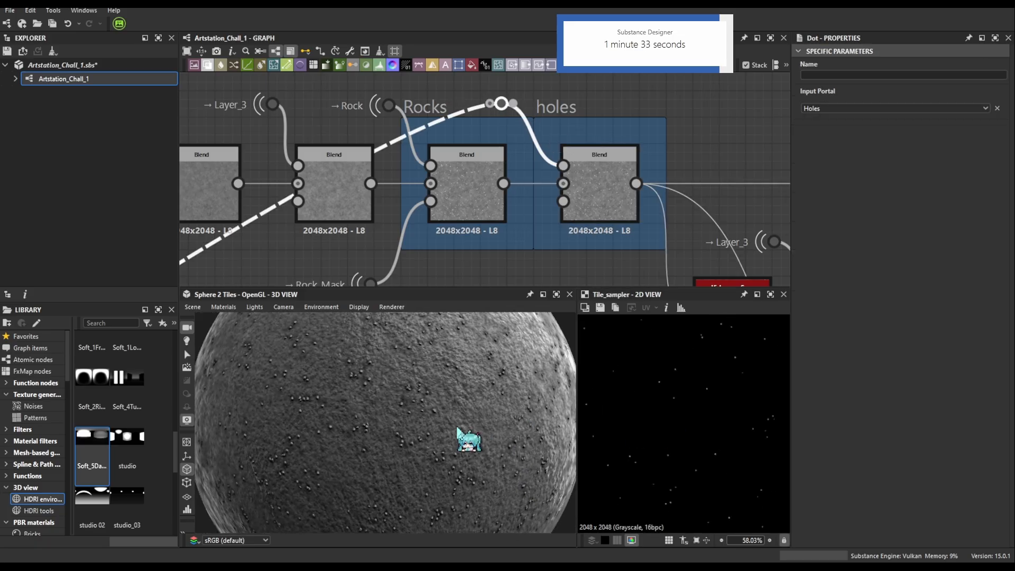
{"action": "scroll", "coordinate": [381, 447], "scroll_direction": "up", "scroll_amount": 4}
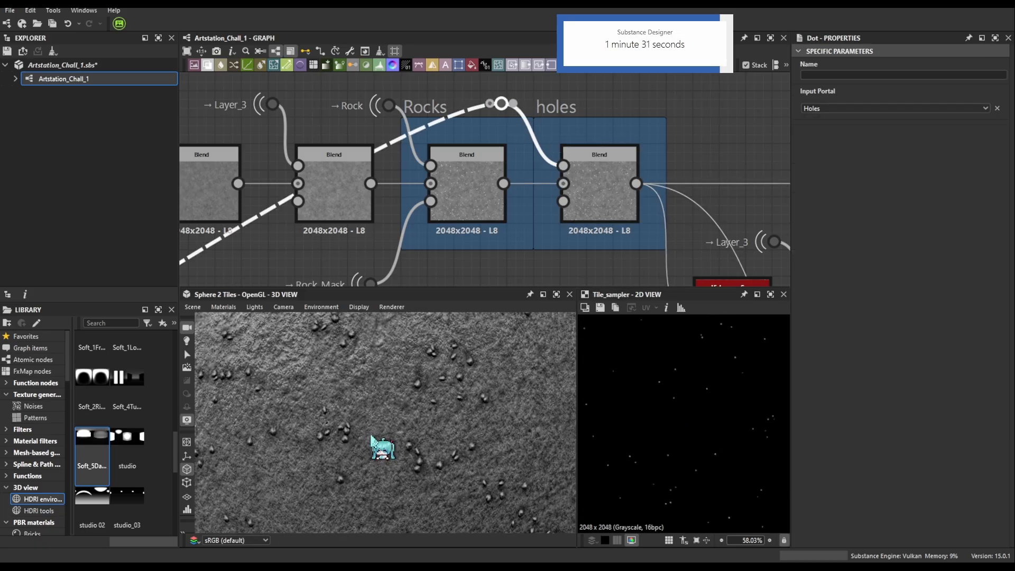
{"action": "scroll", "coordinate": [424, 432], "scroll_direction": "down", "scroll_amount": 2}
{"action": "scroll", "coordinate": [456, 413], "scroll_direction": "down", "scroll_amount": 3}
{"action": "left_click_drag", "start_coordinate": [483, 407], "coordinate": [443, 313]}
{"action": "scroll", "coordinate": [521, 219], "scroll_direction": "down", "scroll_amount": 5}
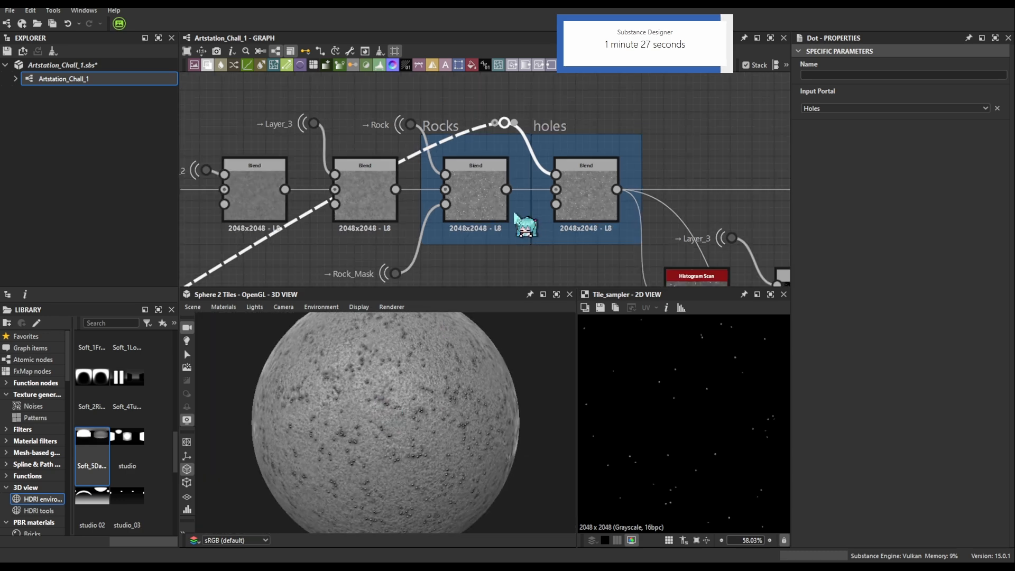
Save the package and replace the Uniform Color feeding Base Color with a Gradient Map driven by the holes Blend
{"action": "key", "text": "ctrl+s"}
{"action": "scroll", "coordinate": [593, 226], "scroll_direction": "up", "scroll_amount": 4}
{"action": "scroll", "coordinate": [534, 241], "scroll_direction": "up", "scroll_amount": 1}
{"action": "middle_click_drag", "start_coordinate": [552, 225], "coordinate": [501, 211]}
{"action": "scroll", "coordinate": [510, 193], "scroll_direction": "down", "scroll_amount": 4}
{"action": "scroll", "coordinate": [452, 196], "scroll_direction": "up", "scroll_amount": 3}
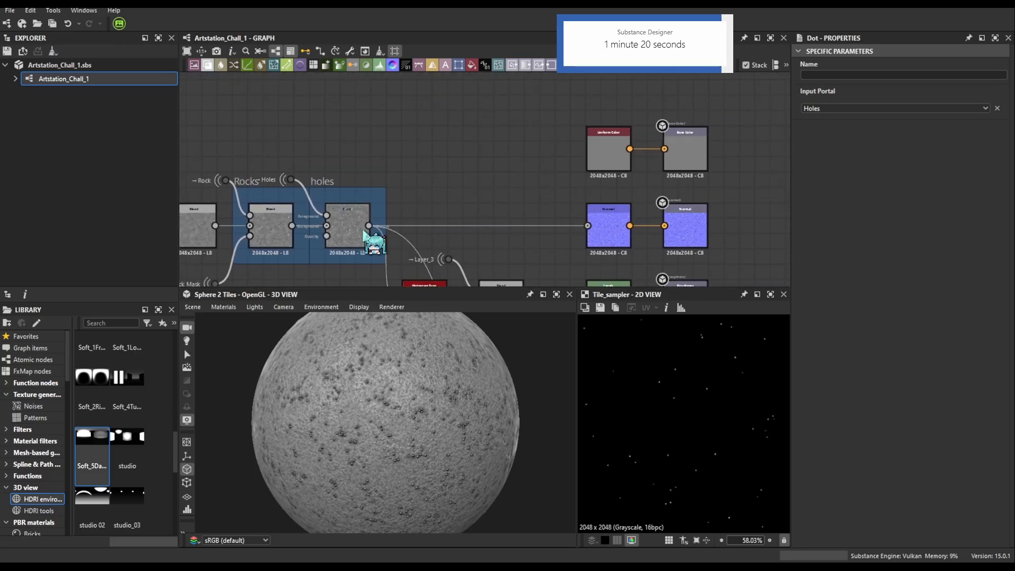
{"action": "left_click_drag", "start_coordinate": [369, 226], "coordinate": [664, 154]}
{"action": "left_click", "coordinate": [470, 147]}
{"action": "left_click", "coordinate": [608, 156]}
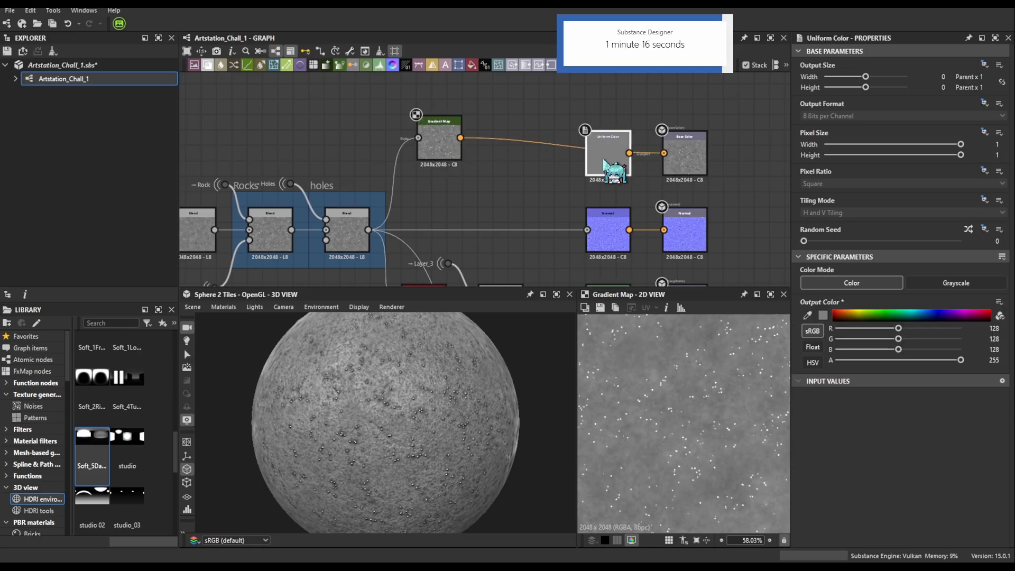
{"action": "key", "text": "Delete"}
{"action": "left_click_drag", "start_coordinate": [434, 150], "coordinate": [465, 165]}
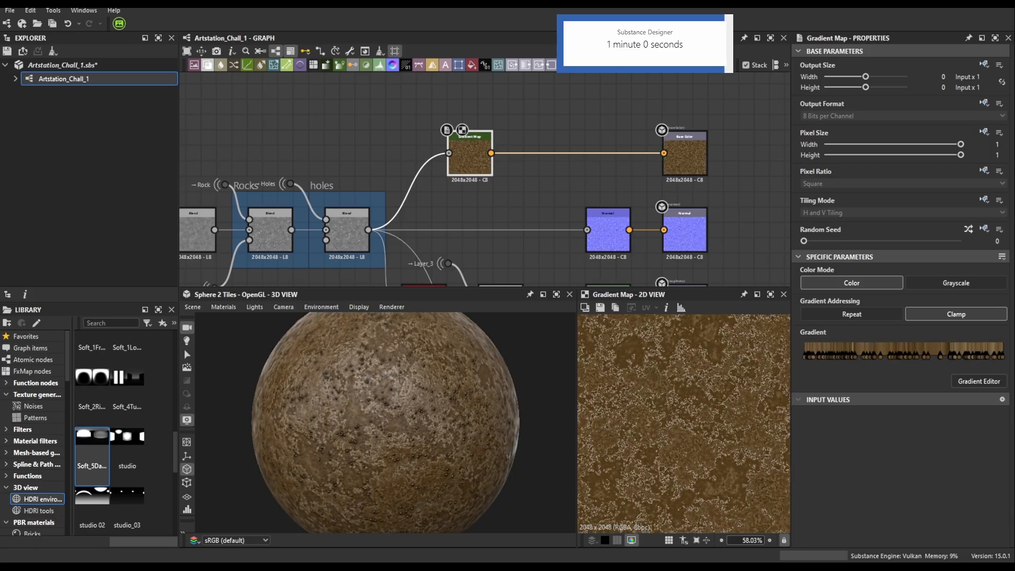
Resample the Gradient Map's gradient with lighter sandy browns and check the colours on the preview sphere
{"action": "mouse_move", "coordinate": [438, 405]}
{"action": "left_mouse_down"}
{"action": "mouse_move", "coordinate": [465, 413]}
{"action": "mouse_move", "coordinate": [455, 404]}
{"action": "left_mouse_up"}
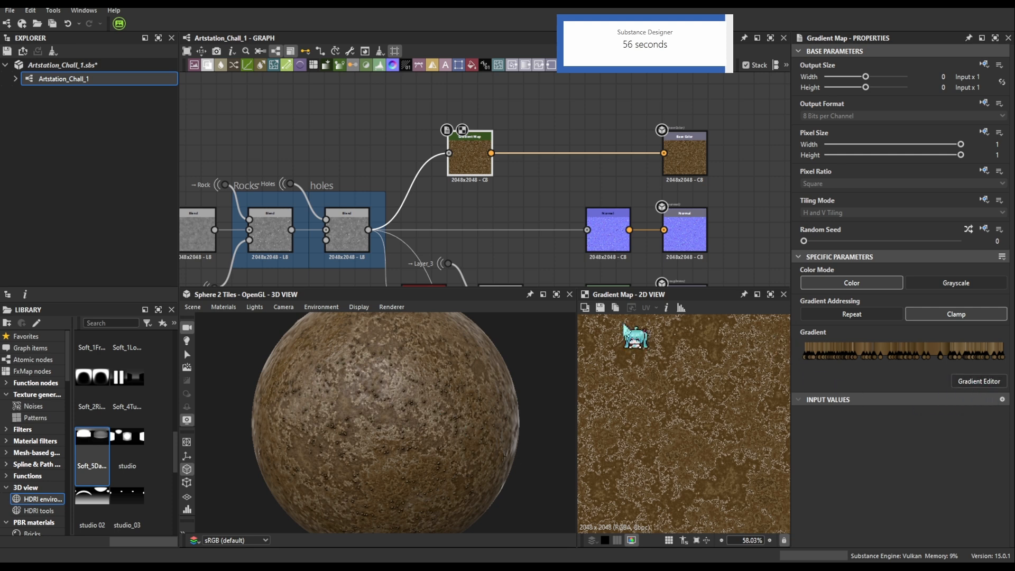
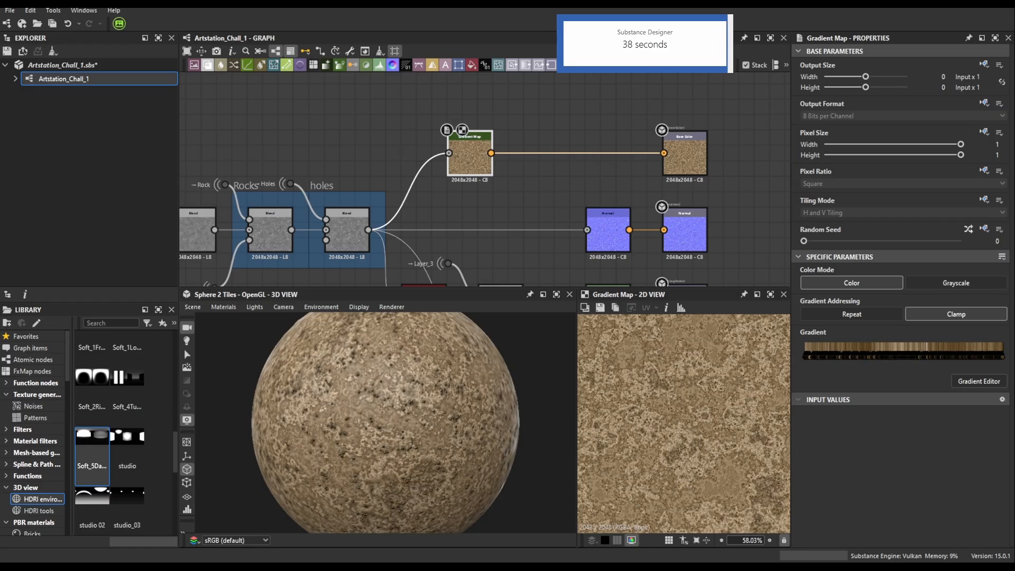
{"action": "left_click_drag", "start_coordinate": [415, 417], "coordinate": [502, 422]}
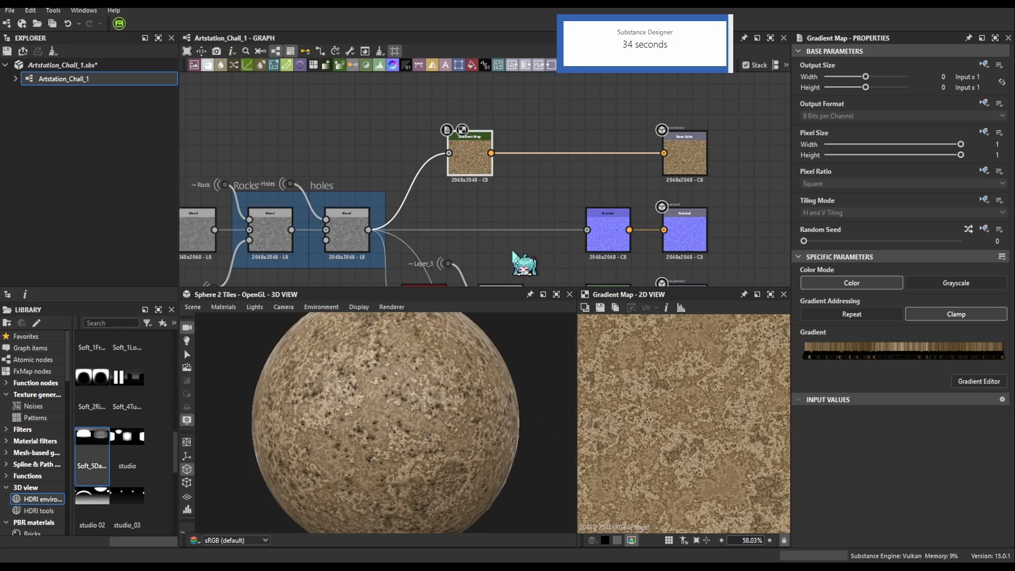
Insert a Blend after the Gradient Map, connect Clouds 3 to its opacity and place Clouds 3 below the Gradient Map
{"action": "scroll", "coordinate": [470, 190], "scroll_direction": "down", "scroll_amount": 5}
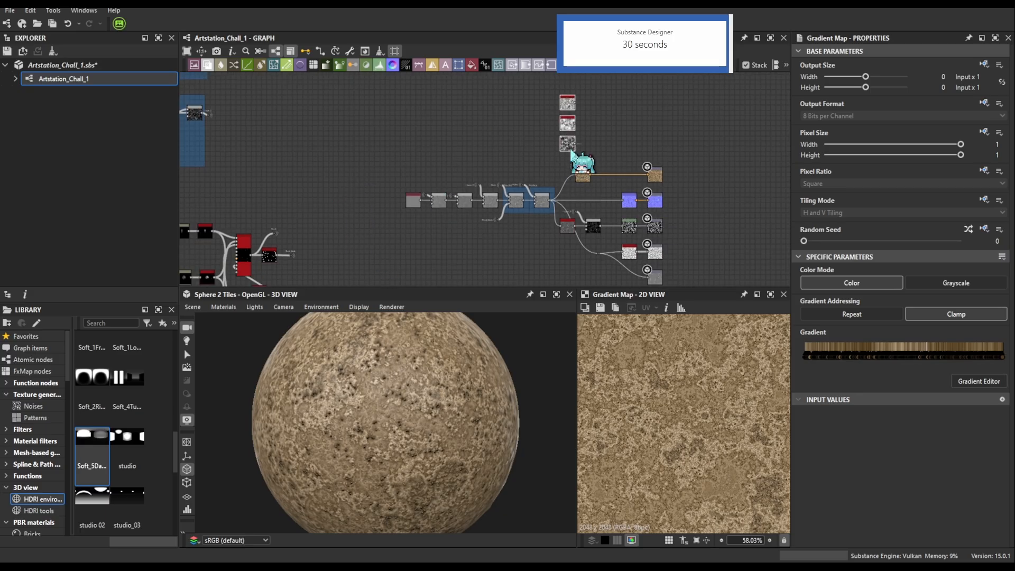
{"action": "scroll", "coordinate": [587, 188], "scroll_direction": "up", "scroll_amount": 3}
{"action": "scroll", "coordinate": [581, 190], "scroll_direction": "up", "scroll_amount": 3}
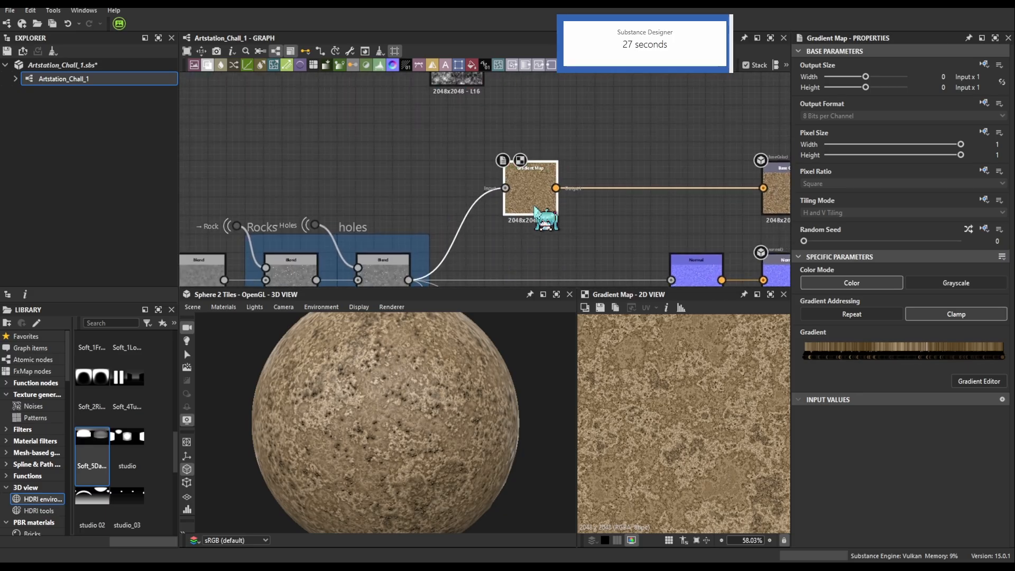
{"action": "key", "text": "b"}
{"action": "middle_click_drag", "start_coordinate": [544, 194], "coordinate": [541, 229]}
{"action": "left_click_drag", "start_coordinate": [456, 91], "coordinate": [600, 239]}
{"action": "left_click_drag", "start_coordinate": [500, 156], "coordinate": [529, 286]}
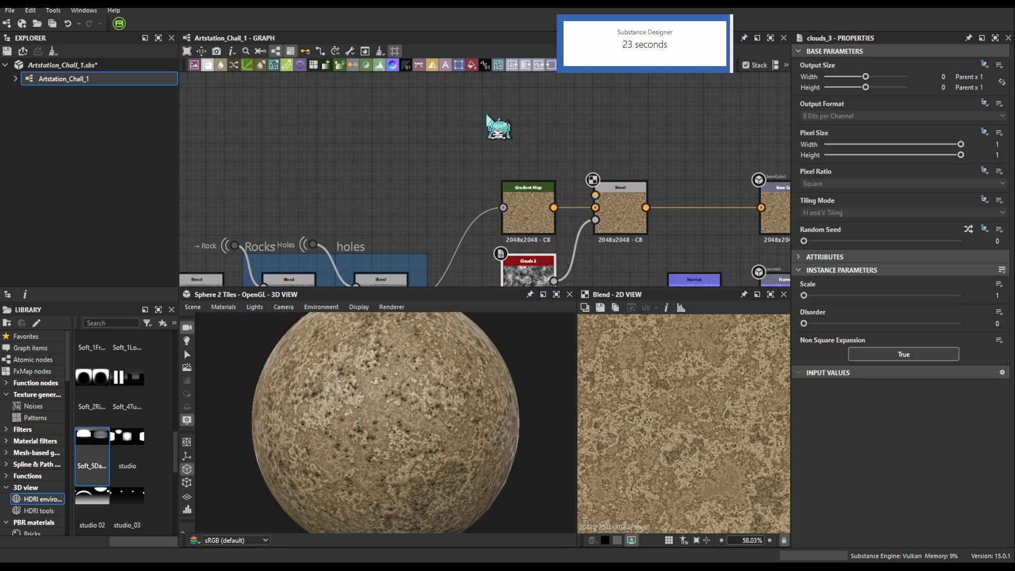
Add a Uniform Color sampled from the Gradient Map as RGB 126, 104, 74 and connect it to the colour Blend's foreground
{"action": "left_click_drag", "start_coordinate": [497, 104], "coordinate": [501, 107]}
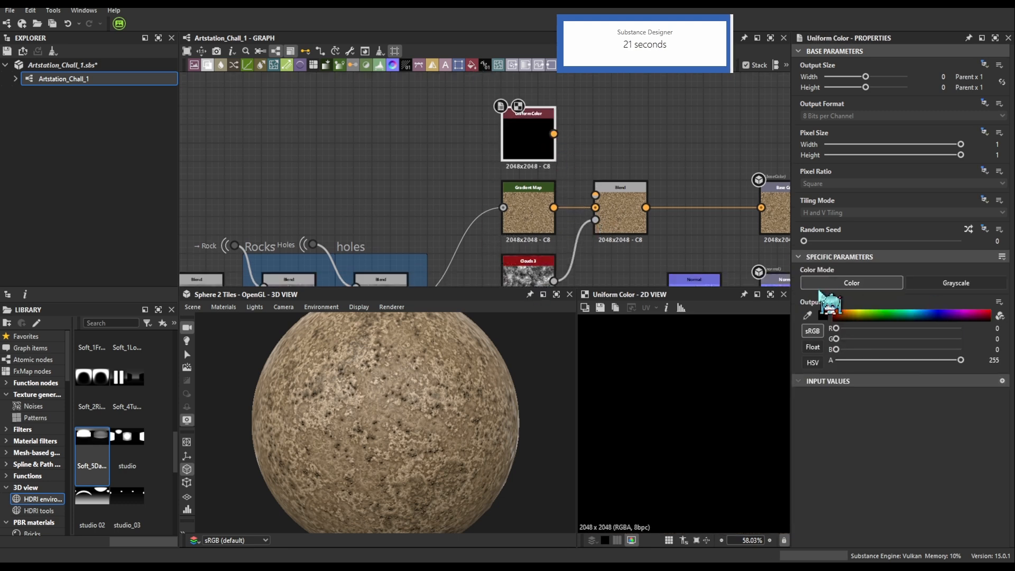
{"action": "left_click", "coordinate": [513, 218]}
{"action": "left_click_drag", "start_coordinate": [553, 133], "coordinate": [596, 195]}
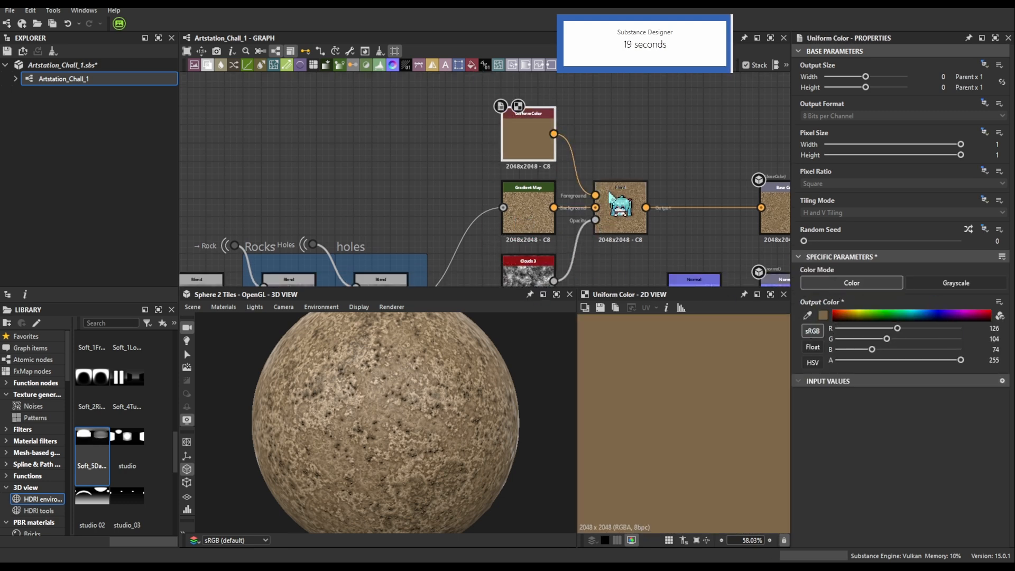
Insert a second colour Blend before Base Color and connect Clouds 2 to its opacity, placing Clouds 2 beneath the first Blend
{"action": "middle_click_drag", "start_coordinate": [617, 186], "coordinate": [563, 204]}
{"action": "scroll", "coordinate": [564, 204], "scroll_direction": "down", "scroll_amount": 3}
{"action": "middle_click_drag", "start_coordinate": [478, 125], "coordinate": [463, 149]}
{"action": "left_click_drag", "start_coordinate": [456, 123], "coordinate": [509, 145]}
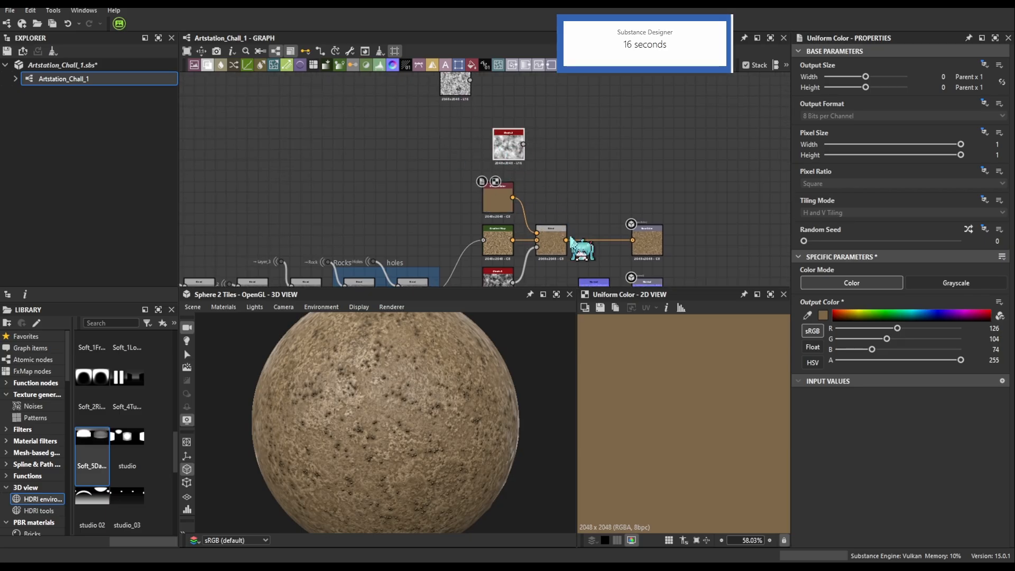
{"action": "left_click", "coordinate": [559, 244]}
{"action": "key", "text": "b"}
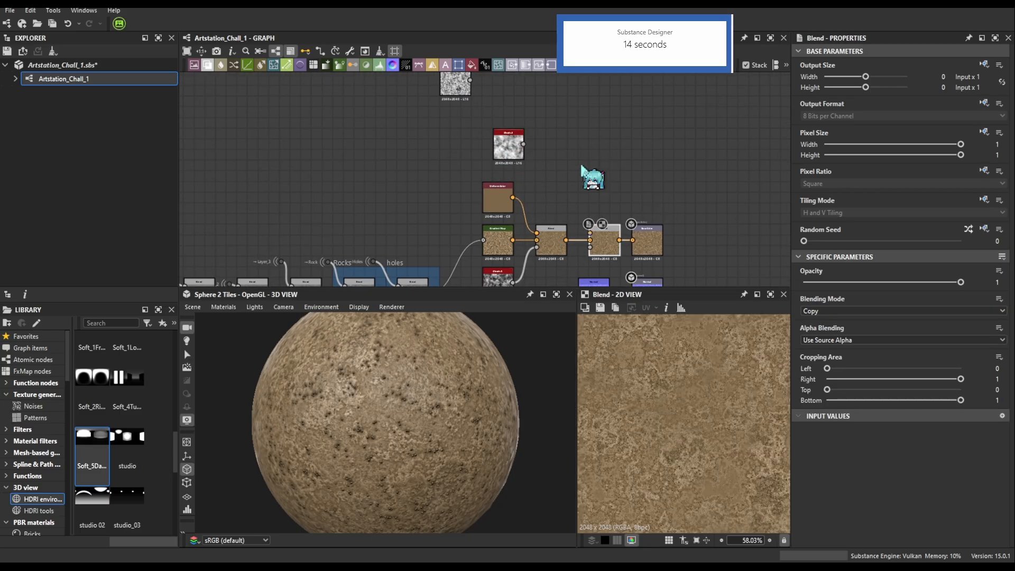
{"action": "scroll", "coordinate": [561, 108], "scroll_direction": "down", "scroll_amount": 1}
{"action": "left_click_drag", "start_coordinate": [530, 136], "coordinate": [551, 252]}
{"action": "scroll", "coordinate": [550, 252], "scroll_direction": "up", "scroll_amount": 3}
{"action": "left_click", "coordinate": [551, 253]}
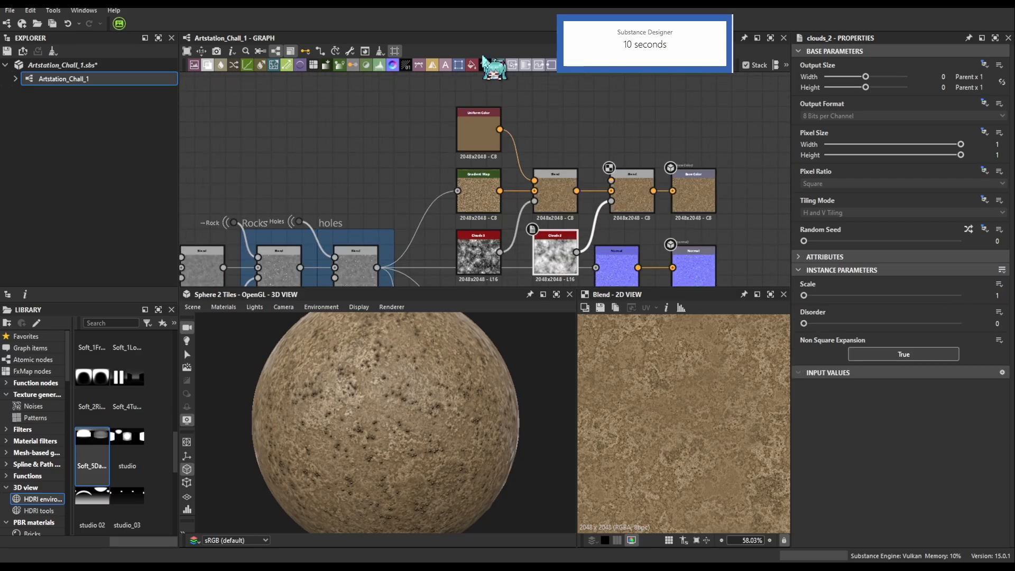
Add another Uniform Color with a darker brown of RGB 100, 83, 61 and connect it to the second colour Blend's foreground
{"action": "left_click_drag", "start_coordinate": [471, 67], "coordinate": [612, 180]}
{"action": "left_click", "coordinate": [464, 199]}
{"action": "middle_click_drag", "start_coordinate": [503, 137], "coordinate": [513, 207]}
{"action": "scroll", "coordinate": [513, 208], "scroll_direction": "down", "scroll_amount": 3}
{"action": "scroll", "coordinate": [534, 200], "scroll_direction": "up", "scroll_amount": 2}
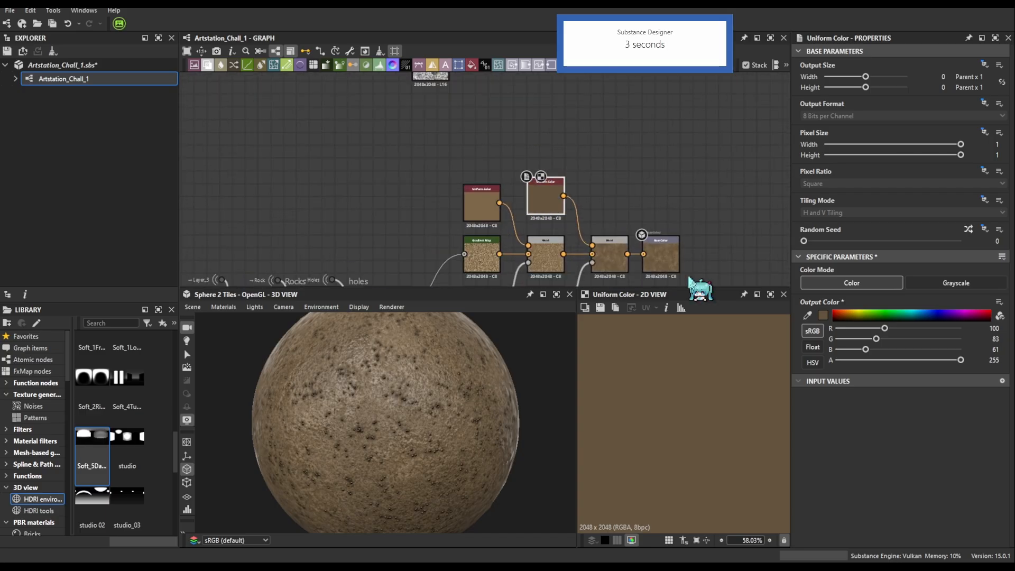
Resample the second Uniform Color as a lighter brown from the Gradient Map
{"action": "middle_click_drag", "start_coordinate": [591, 242], "coordinate": [592, 171]}
{"action": "left_click", "coordinate": [805, 315]}
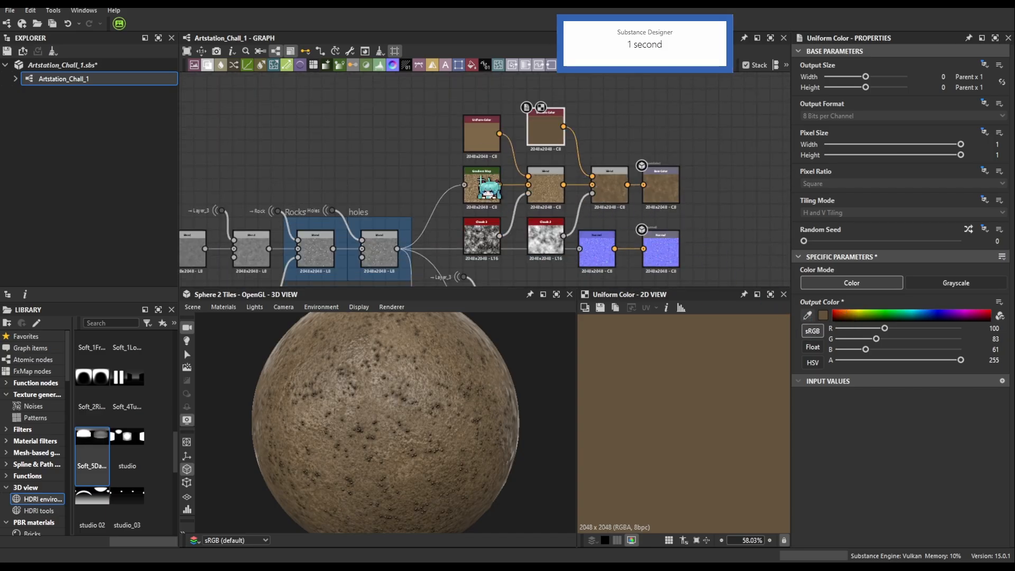
{"action": "left_click", "coordinate": [487, 191]}
Insert a third colour Blend before Base Color and connect the remaining clouds noise node to its opacity
{"action": "middle_click_drag", "start_coordinate": [519, 139], "coordinate": [520, 214]}
{"action": "scroll", "coordinate": [518, 211], "scroll_direction": "down", "scroll_amount": 2}
{"action": "left_click_drag", "start_coordinate": [464, 117], "coordinate": [575, 192]}
{"action": "left_click_drag", "start_coordinate": [622, 247], "coordinate": [701, 261]}
{"action": "left_click", "coordinate": [587, 241]}
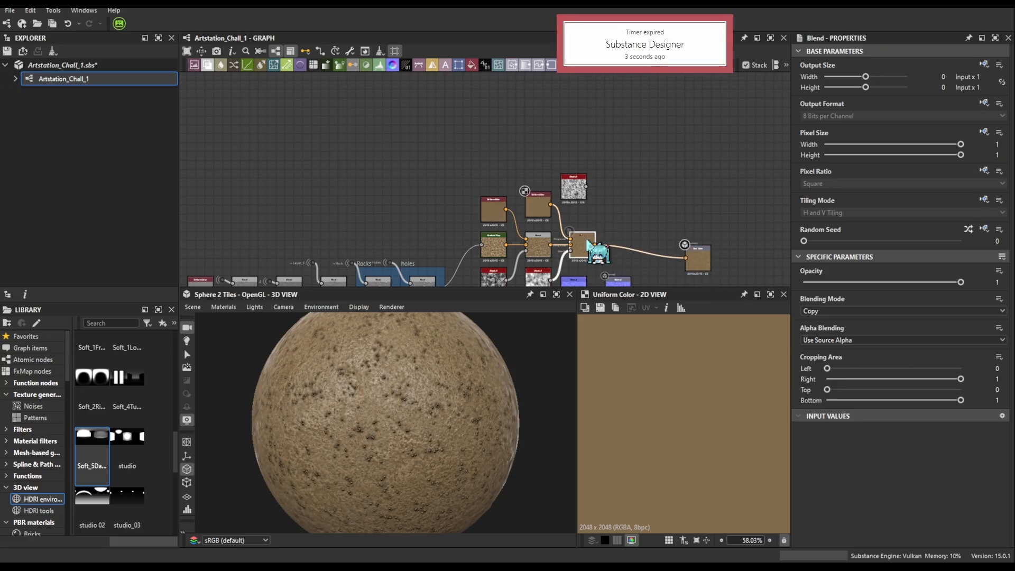
{"action": "key", "text": "b"}
{"action": "scroll", "coordinate": [602, 218], "scroll_direction": "up", "scroll_amount": 2}
{"action": "left_click_drag", "start_coordinate": [575, 167], "coordinate": [639, 281]}
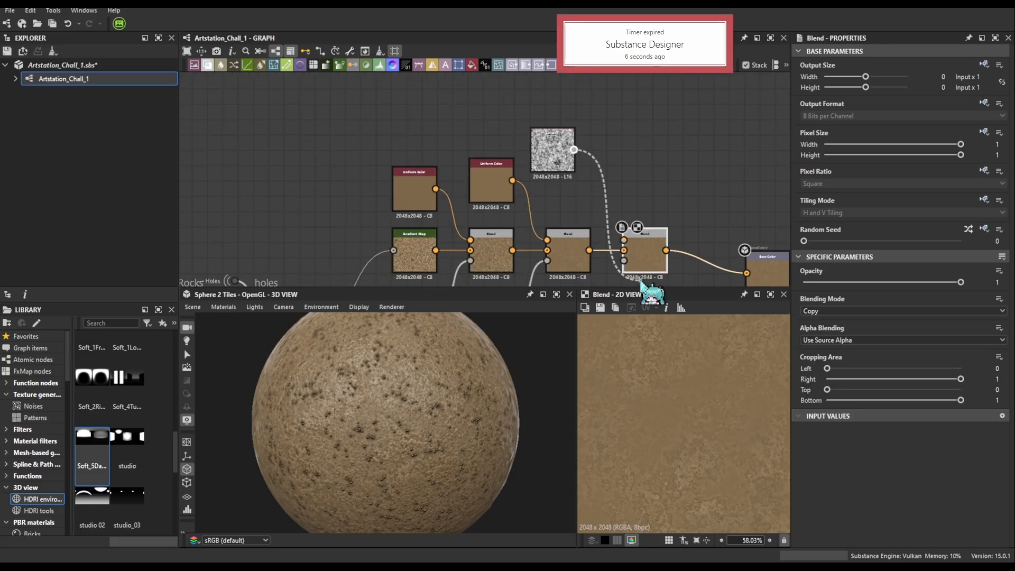
{"action": "scroll", "coordinate": [645, 235], "scroll_direction": "down", "scroll_amount": 3}
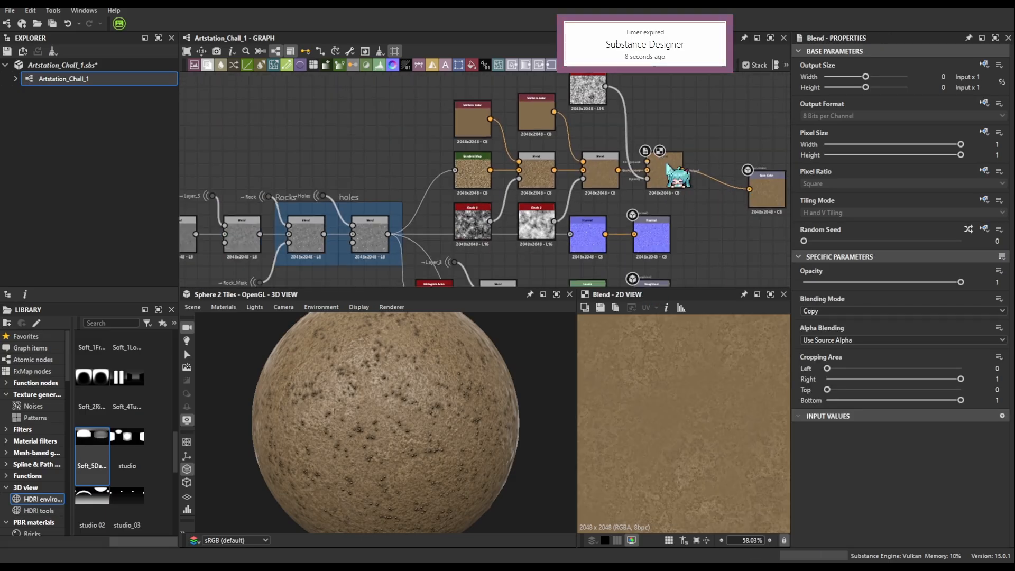
Add a third Uniform Color to the third colour Blend's foreground and sample a light brown of RGB 143, 120, 89 from the Gradient Map
{"action": "scroll", "coordinate": [599, 219], "scroll_direction": "up", "scroll_amount": 3}
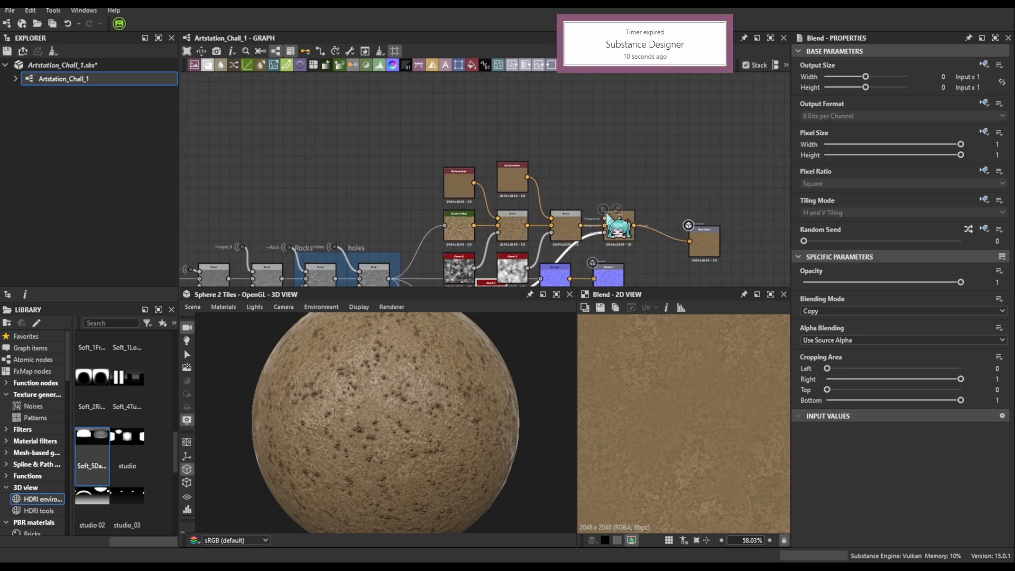
{"action": "left_click_drag", "start_coordinate": [471, 65], "coordinate": [603, 220]}
{"action": "left_click_drag", "start_coordinate": [585, 180], "coordinate": [560, 180]}
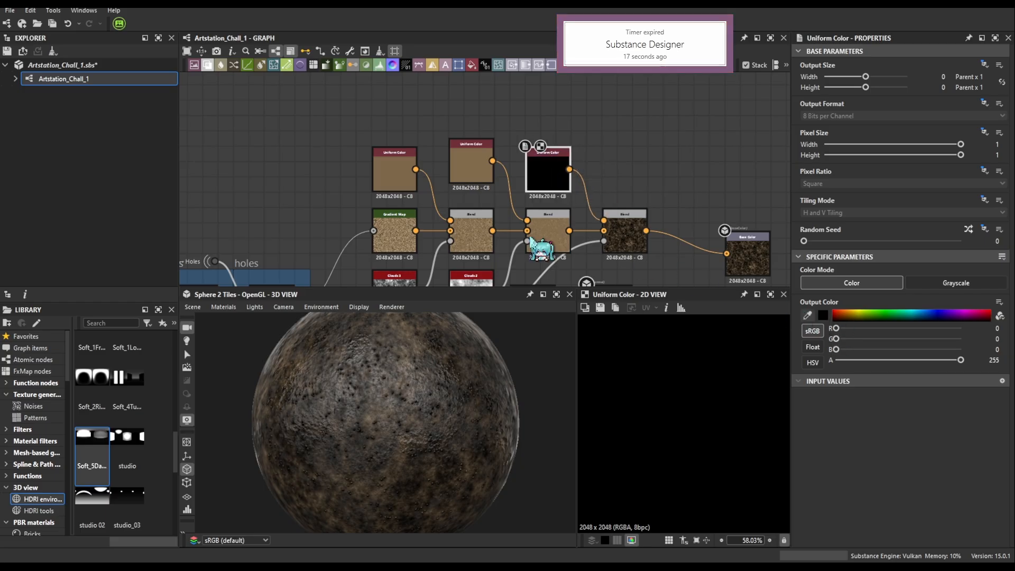
{"action": "left_click", "coordinate": [406, 232]}
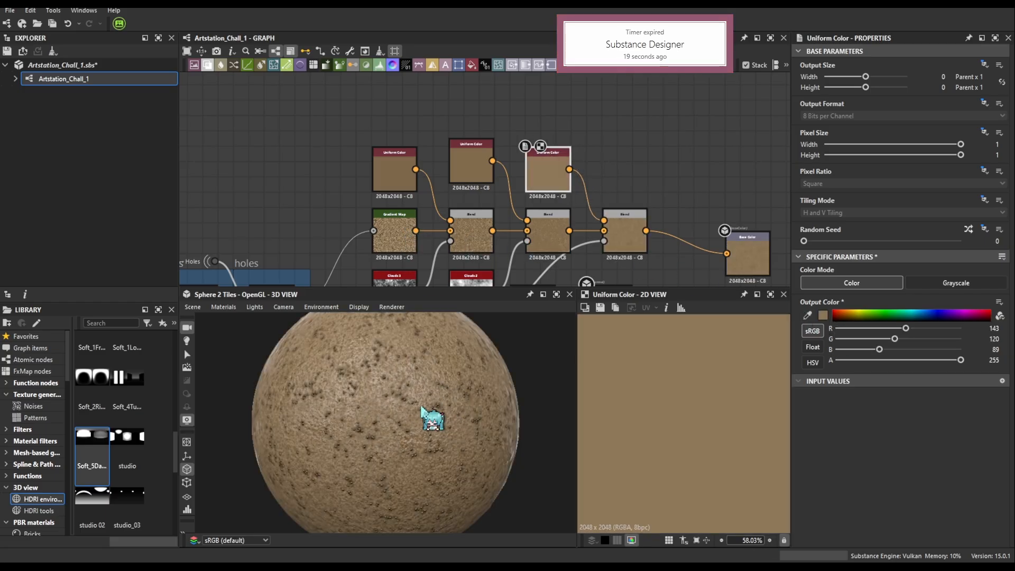
{"action": "scroll", "coordinate": [389, 433], "scroll_direction": "up", "scroll_amount": 5}
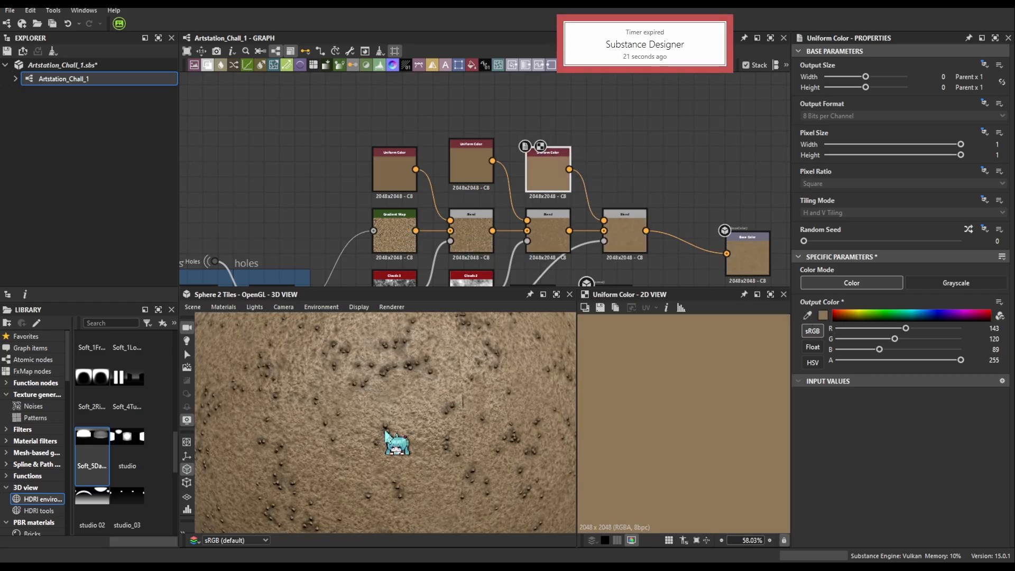
{"action": "scroll", "coordinate": [581, 198], "scroll_direction": "down", "scroll_amount": 4}
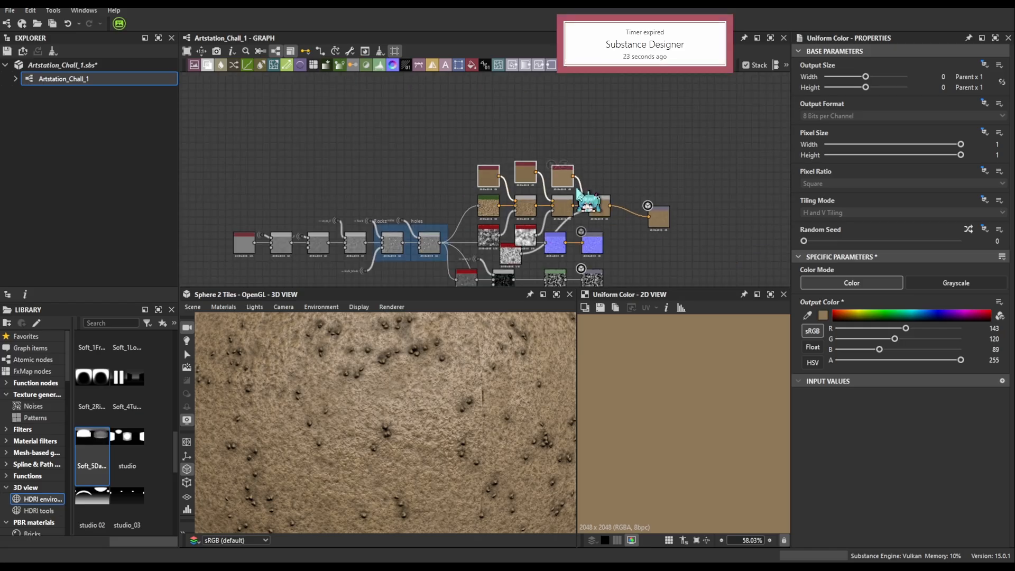
Insert a fourth colour Blend before Base Color and feed its opacity from a Dot node using the Rock portal
{"action": "left_click", "coordinate": [609, 214]}
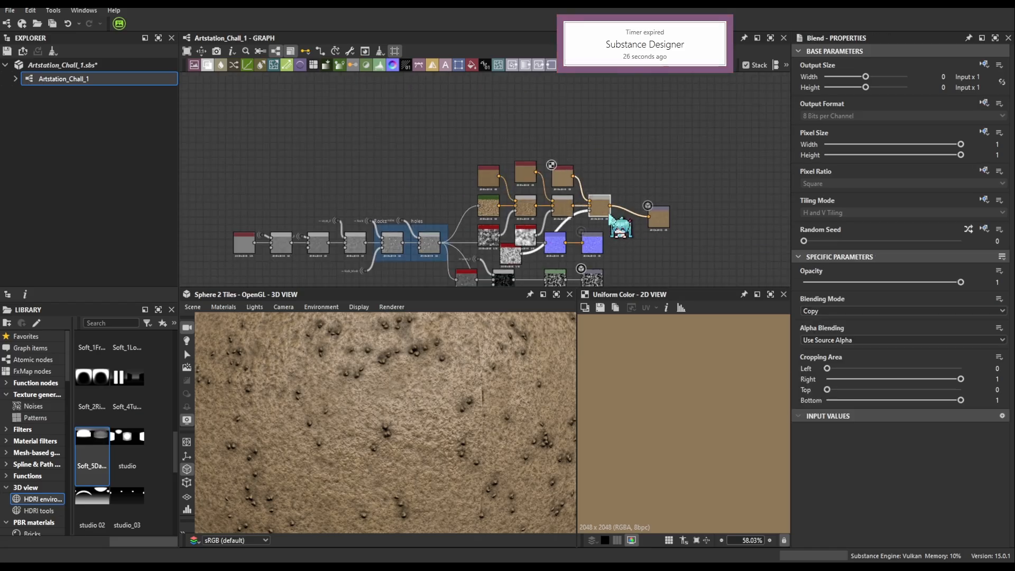
{"action": "key", "text": "b"}
{"action": "left_click_drag", "start_coordinate": [669, 214], "coordinate": [757, 226]}
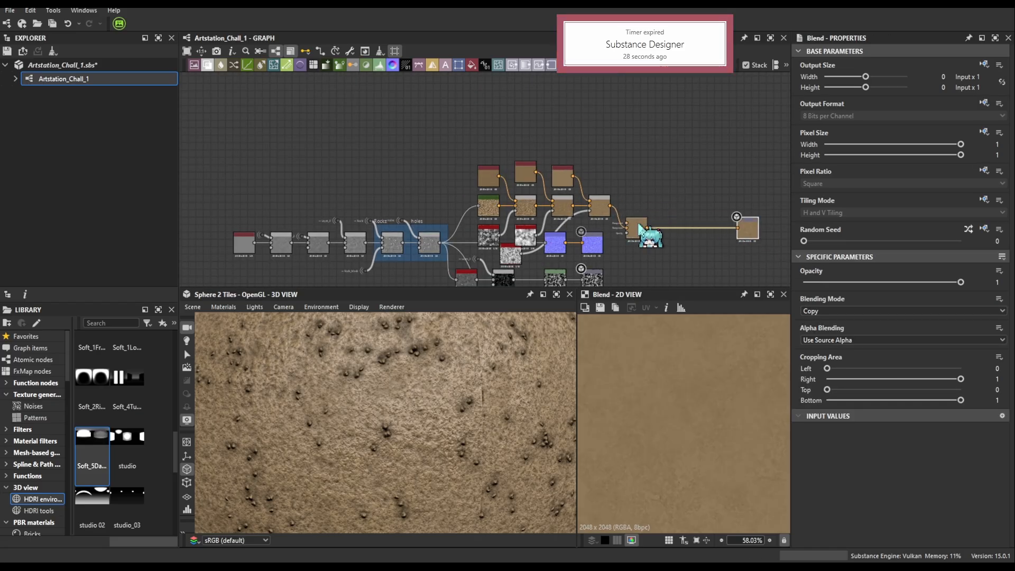
{"action": "left_click_drag", "start_coordinate": [640, 227], "coordinate": [667, 210]}
{"action": "scroll", "coordinate": [678, 220], "scroll_direction": "up", "scroll_amount": 2}
{"action": "scroll", "coordinate": [642, 206], "scroll_direction": "up", "scroll_amount": 2}
{"action": "left_click_drag", "start_coordinate": [568, 207], "coordinate": [537, 250]}
{"action": "left_click", "coordinate": [822, 154]}
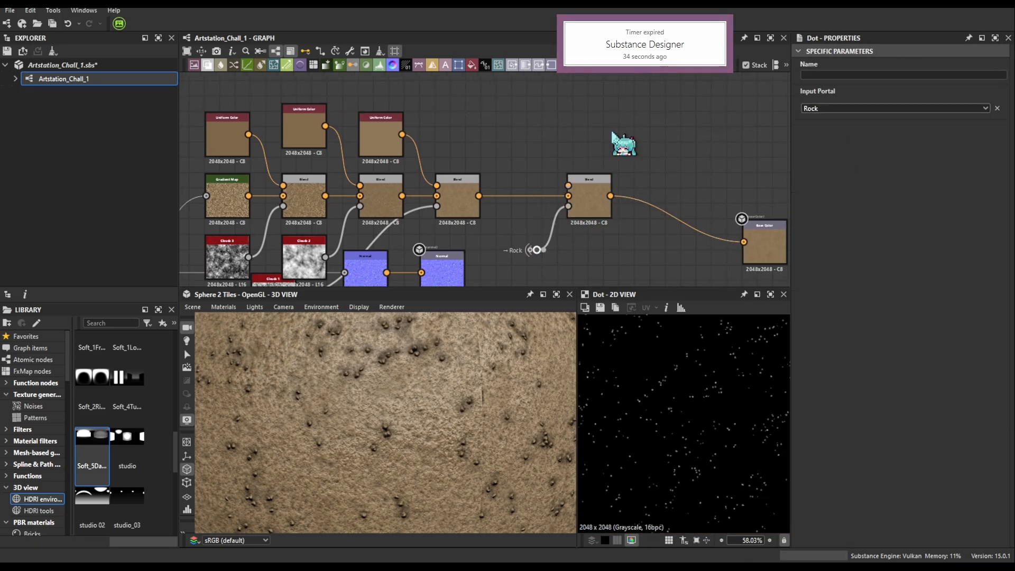
Add a white Uniform Color of RGB 255, 255, 255 and connect it to the rock Blend's foreground
{"action": "middle_click_drag", "start_coordinate": [542, 147], "coordinate": [553, 188]}
{"action": "scroll", "coordinate": [555, 188], "scroll_direction": "up", "scroll_amount": 2}
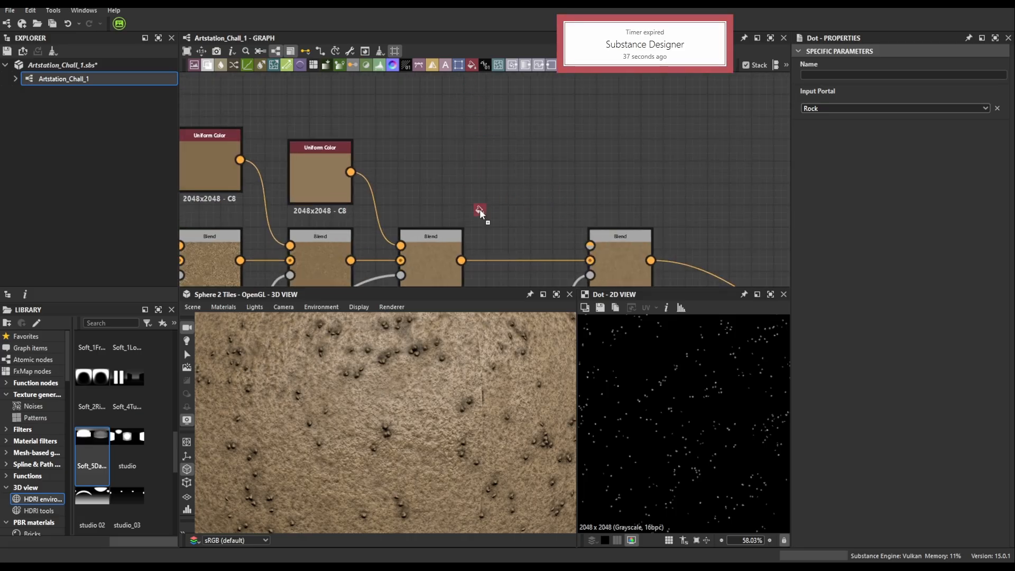
{"action": "left_click_drag", "start_coordinate": [470, 179], "coordinate": [474, 215]}
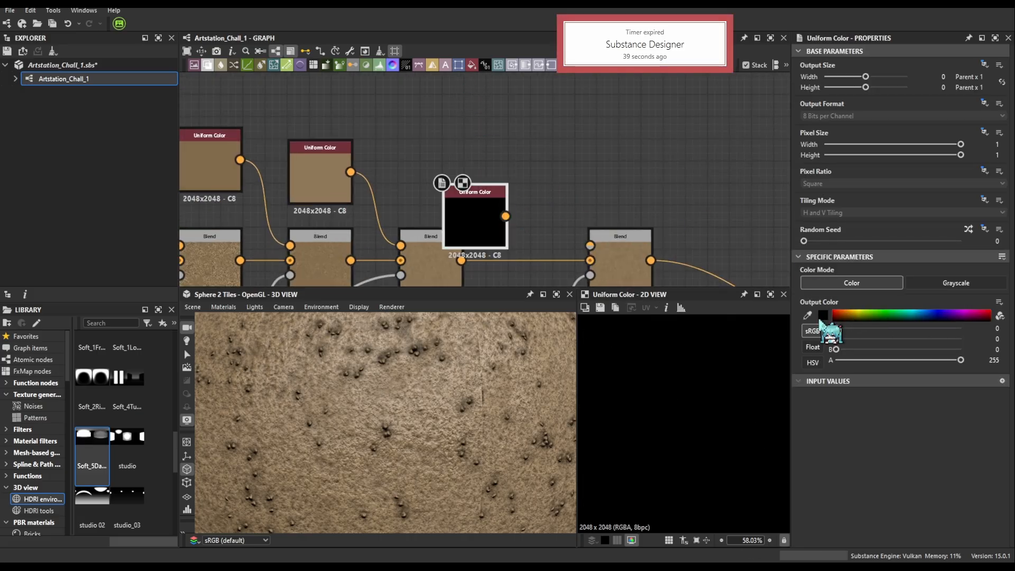
{"action": "left_click_drag", "start_coordinate": [505, 215], "coordinate": [591, 244]}
{"action": "left_click_drag", "start_coordinate": [472, 214], "coordinate": [517, 170]}
{"action": "scroll", "coordinate": [469, 365], "scroll_direction": "down", "scroll_amount": 5}
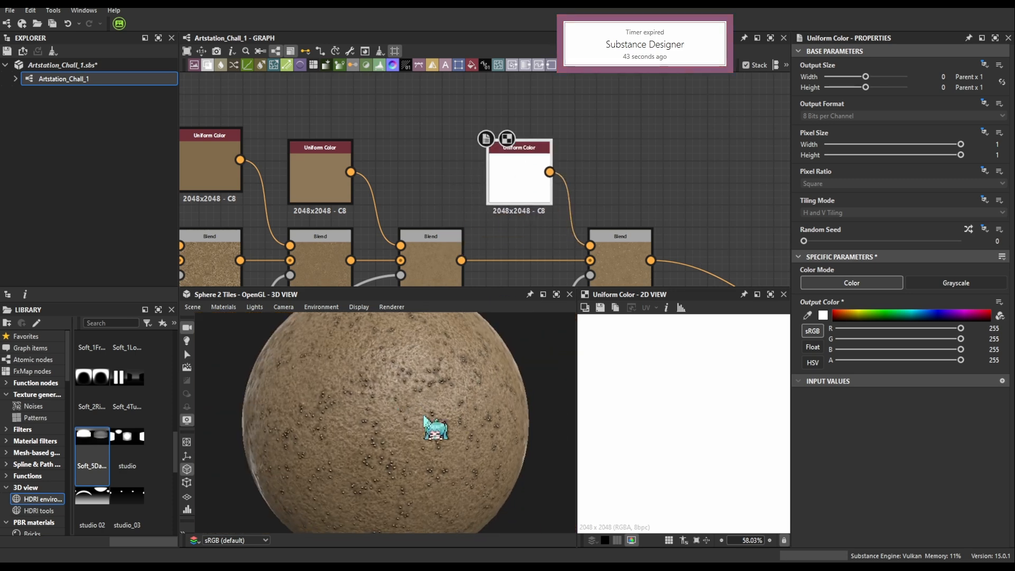
{"action": "scroll", "coordinate": [636, 159], "scroll_direction": "down", "scroll_amount": 5}
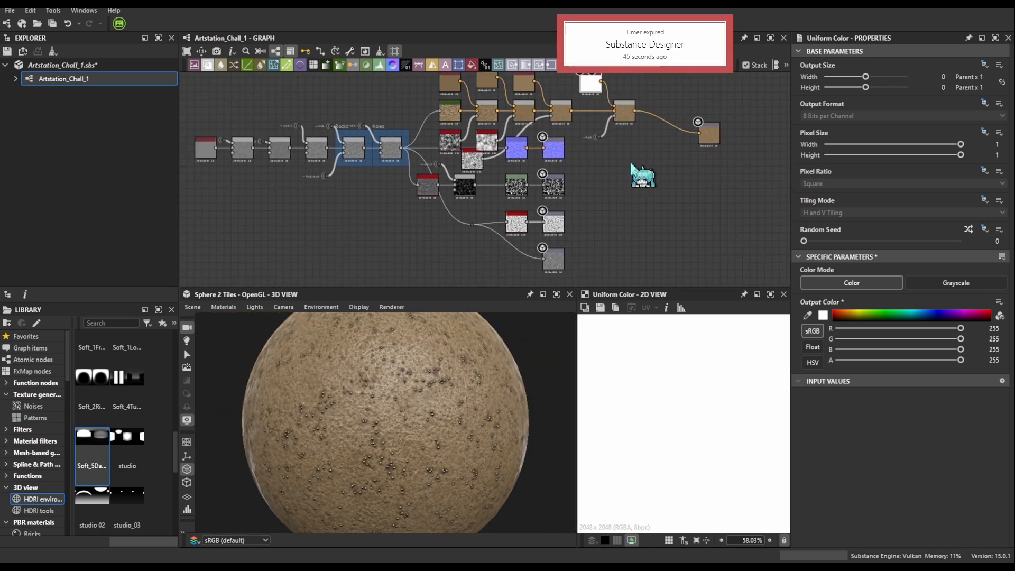
Examine the Ambient Occlusion output around the rocks, compare it with the sphere preview, and review the surrounding graph
{"action": "scroll", "coordinate": [563, 220], "scroll_direction": "up", "scroll_amount": 5}
{"action": "double_click", "coordinate": [561, 238]}
{"action": "scroll", "coordinate": [692, 346], "scroll_direction": "up", "scroll_amount": 3}
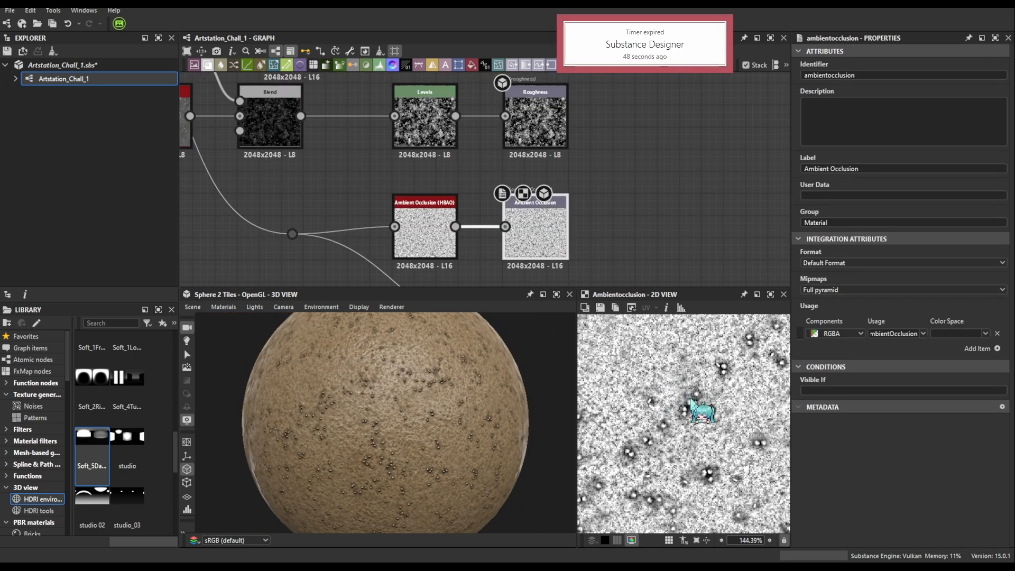
{"action": "left_click_drag", "start_coordinate": [443, 400], "coordinate": [422, 434]}
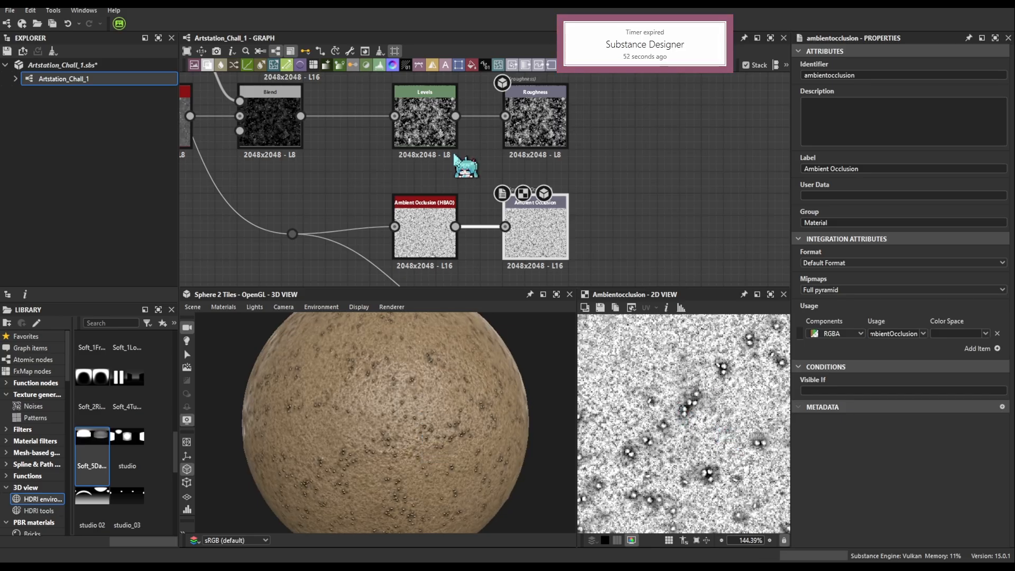
{"action": "scroll", "coordinate": [460, 169], "scroll_direction": "down", "scroll_amount": 5}
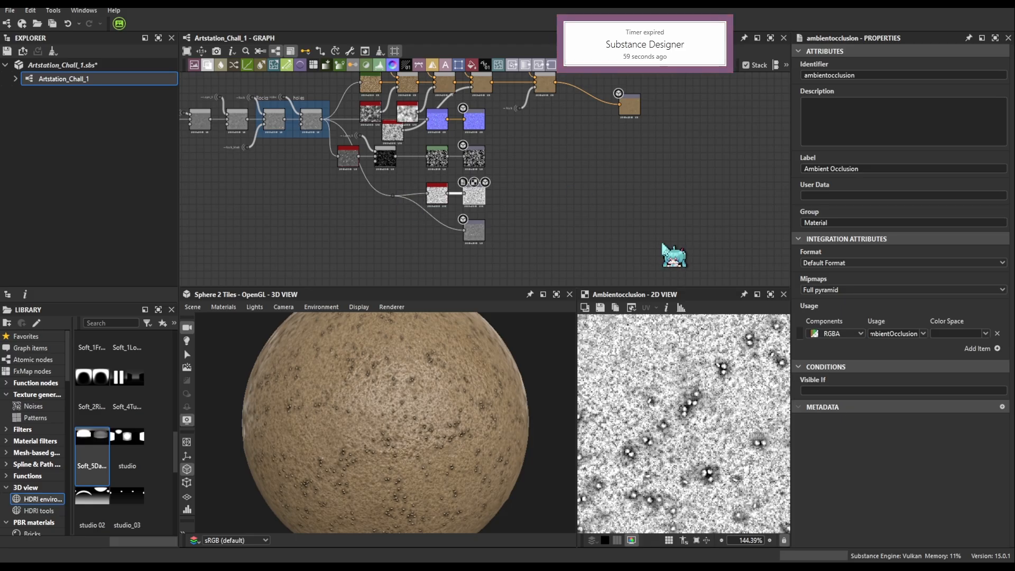
{"action": "middle_click_drag", "start_coordinate": [399, 222], "coordinate": [506, 217]}
{"action": "middle_click_drag", "start_coordinate": [468, 145], "coordinate": [380, 222]}
{"action": "scroll", "coordinate": [412, 214], "scroll_direction": "up", "scroll_amount": 3}
{"action": "scroll", "coordinate": [576, 175], "scroll_direction": "down", "scroll_amount": 3}
{"action": "scroll", "coordinate": [577, 207], "scroll_direction": "up", "scroll_amount": 3}
{"action": "scroll", "coordinate": [543, 159], "scroll_direction": "down", "scroll_amount": 3}
{"action": "scroll", "coordinate": [516, 186], "scroll_direction": "up", "scroll_amount": 3}
{"action": "middle_click_drag", "start_coordinate": [564, 193], "coordinate": [537, 140]}
{"action": "scroll", "coordinate": [455, 229], "scroll_direction": "down", "scroll_amount": 3}
{"action": "scroll", "coordinate": [396, 201], "scroll_direction": "up", "scroll_amount": 3}
{"action": "scroll", "coordinate": [527, 239], "scroll_direction": "up", "scroll_amount": 2}
{"action": "scroll", "coordinate": [431, 214], "scroll_direction": "down", "scroll_amount": 6}
Set the rock Tile Sampler Grayscale's Scale to 1.77 and Scale Random to 0.41
{"action": "middle_click_drag", "start_coordinate": [392, 226], "coordinate": [431, 156]}
{"action": "scroll", "coordinate": [431, 155], "scroll_direction": "down", "scroll_amount": 4}
{"action": "scroll", "coordinate": [328, 211], "scroll_direction": "down", "scroll_amount": 1}
{"action": "middle_click_drag", "start_coordinate": [201, 244], "coordinate": [370, 224]}
{"action": "middle_click_drag", "start_coordinate": [290, 222], "coordinate": [444, 190]}
{"action": "scroll", "coordinate": [441, 154], "scroll_direction": "up", "scroll_amount": 5}
{"action": "left_click", "coordinate": [477, 224]}
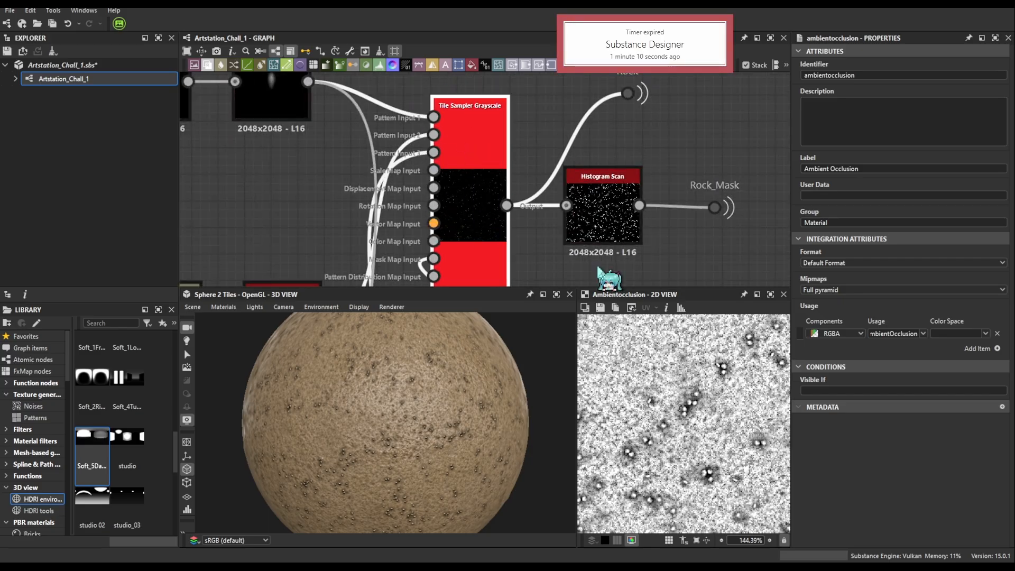
{"action": "scroll", "coordinate": [901, 396], "scroll_direction": "down", "scroll_amount": 1}
{"action": "left_click", "coordinate": [828, 269]}
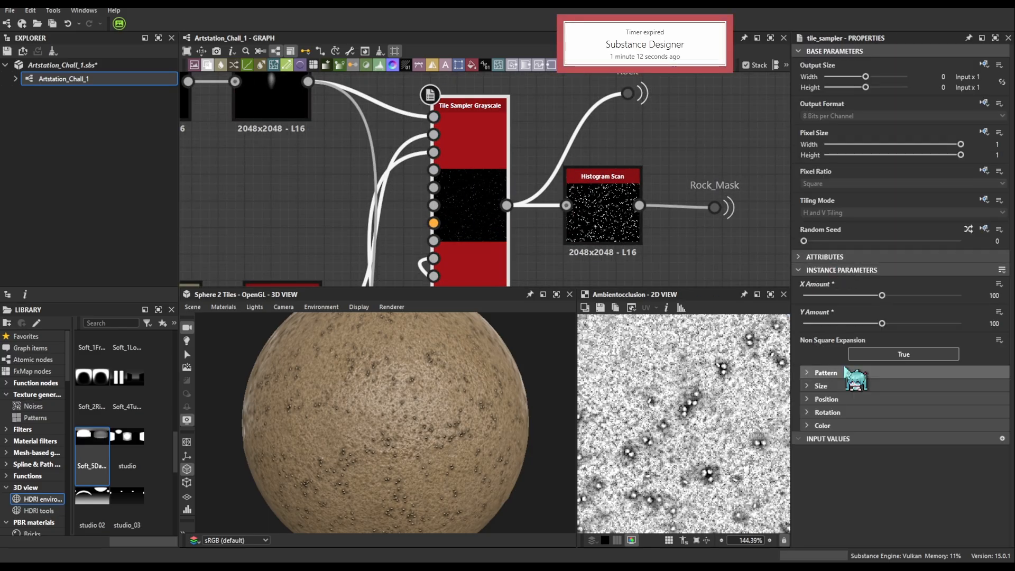
{"action": "left_click", "coordinate": [825, 386]}
{"action": "scroll", "coordinate": [904, 424], "scroll_direction": "down", "scroll_amount": 3}
{"action": "left_click_drag", "start_coordinate": [828, 422], "coordinate": [852, 422]}
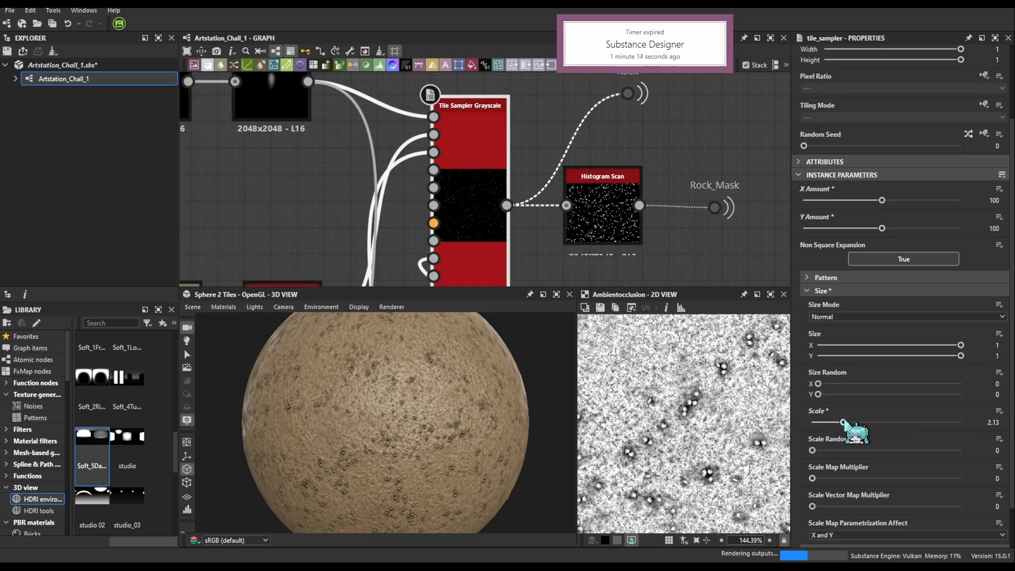
{"action": "left_click_drag", "start_coordinate": [819, 451], "coordinate": [837, 422]}
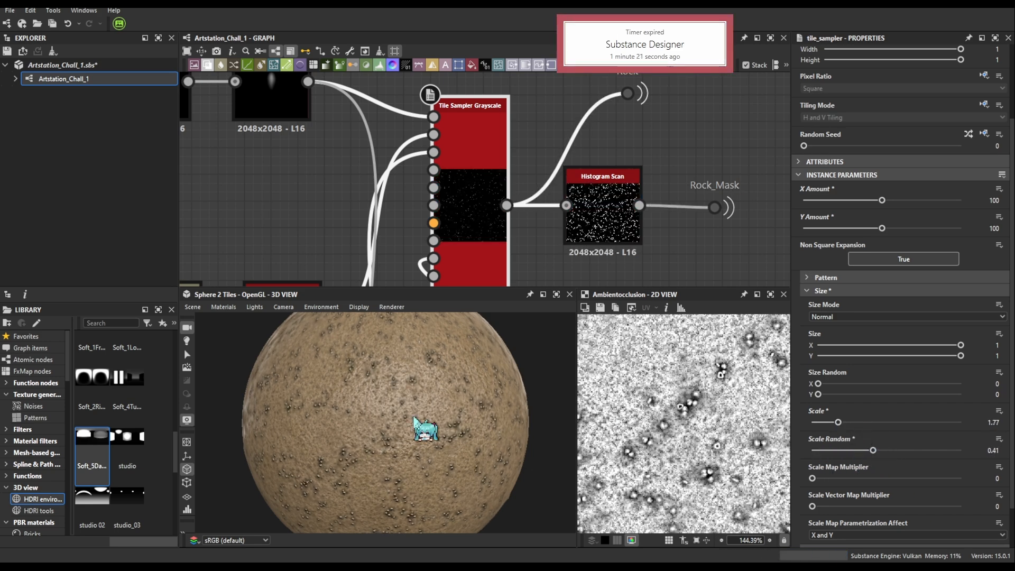
Check the rocks on the sphere and set the rock Tile Sampler's Scale to 1.5 and Scale Random to 0.5
{"action": "scroll", "coordinate": [489, 457], "scroll_direction": "up", "scroll_amount": 6}
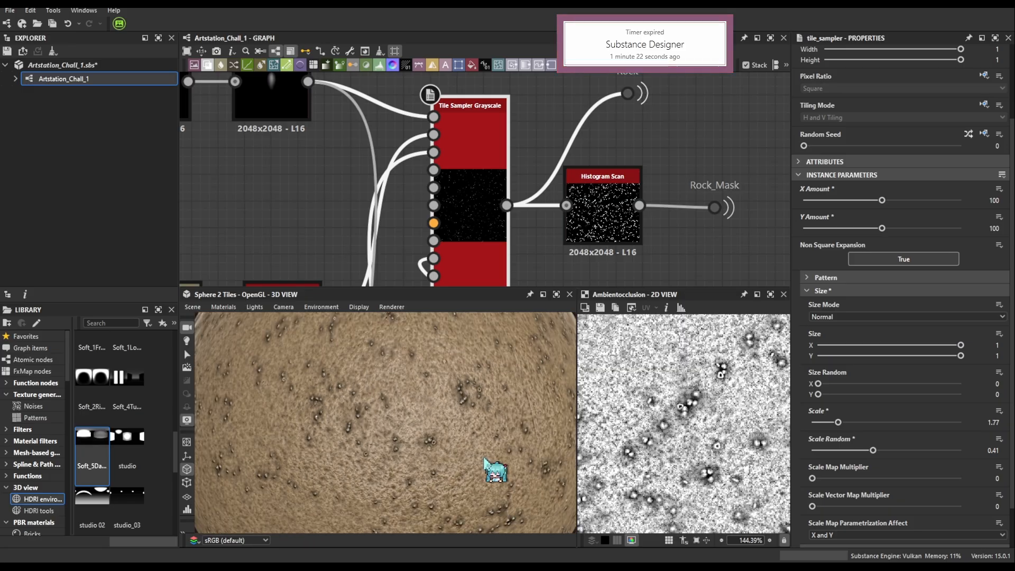
{"action": "scroll", "coordinate": [494, 470], "scroll_direction": "down", "scroll_amount": 6}
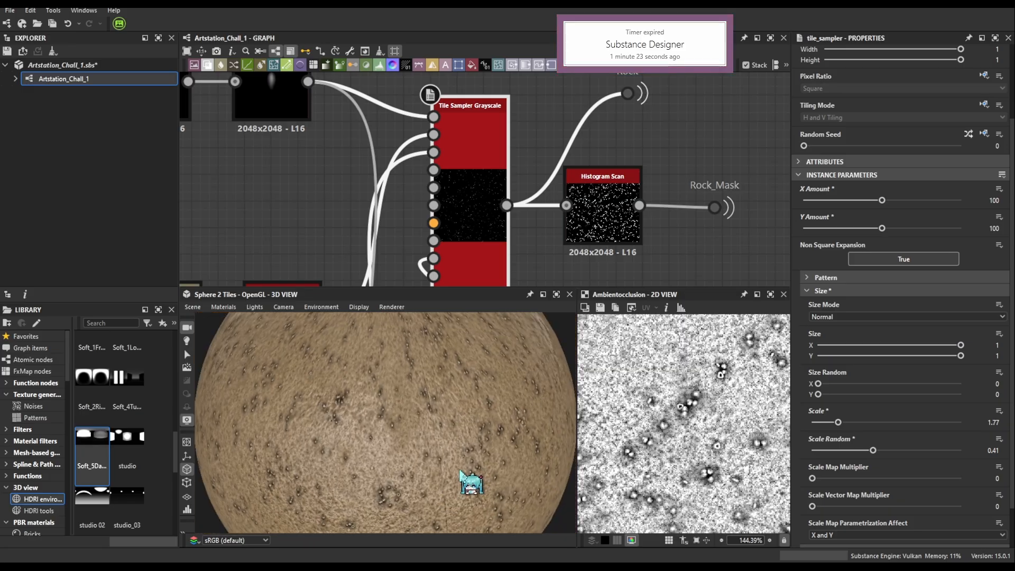
{"action": "scroll", "coordinate": [468, 452], "scroll_direction": "up", "scroll_amount": 3}
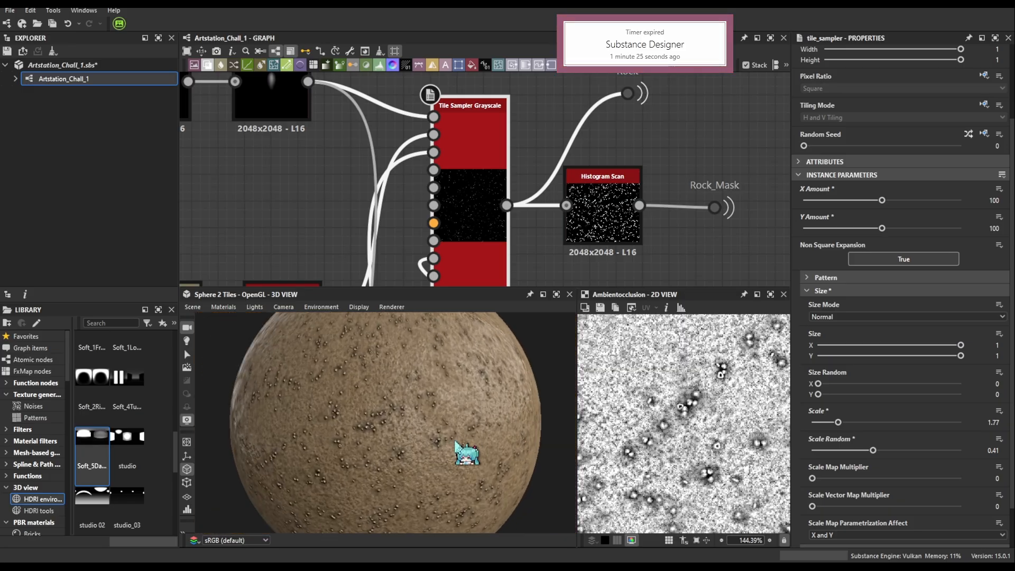
{"action": "scroll", "coordinate": [449, 441], "scroll_direction": "down", "scroll_amount": 3}
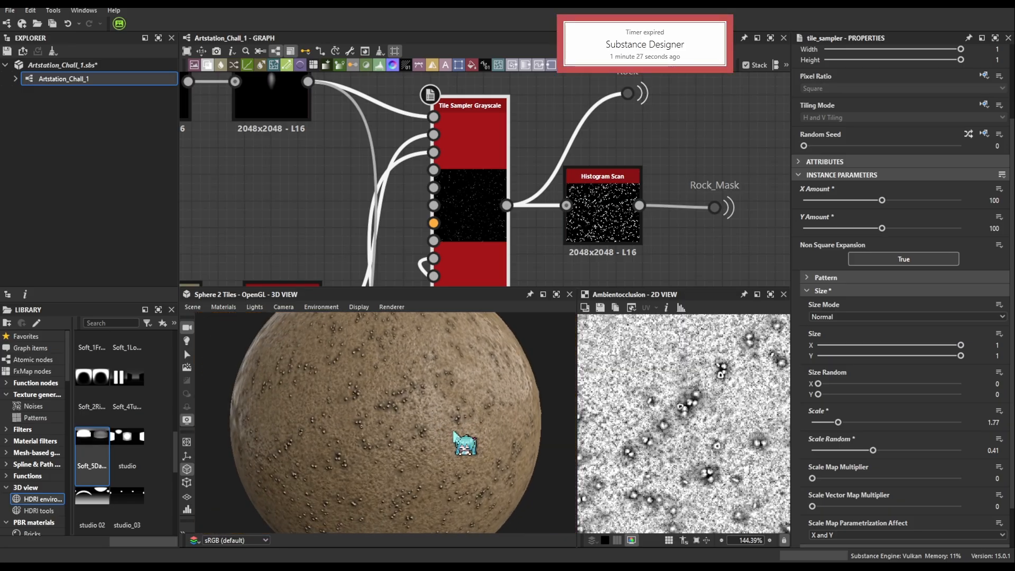
{"action": "scroll", "coordinate": [602, 222], "scroll_direction": "down", "scroll_amount": 3}
{"action": "scroll", "coordinate": [605, 222], "scroll_direction": "down", "scroll_amount": 3}
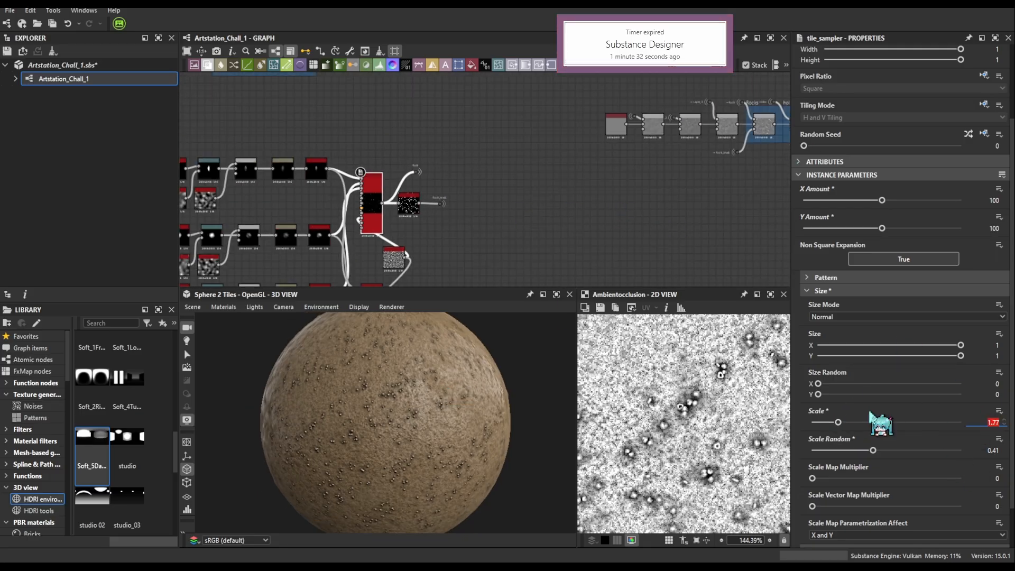
{"action": "key", "text": "Return"}
{"action": "scroll", "coordinate": [351, 417], "scroll_direction": "up", "scroll_amount": 2}
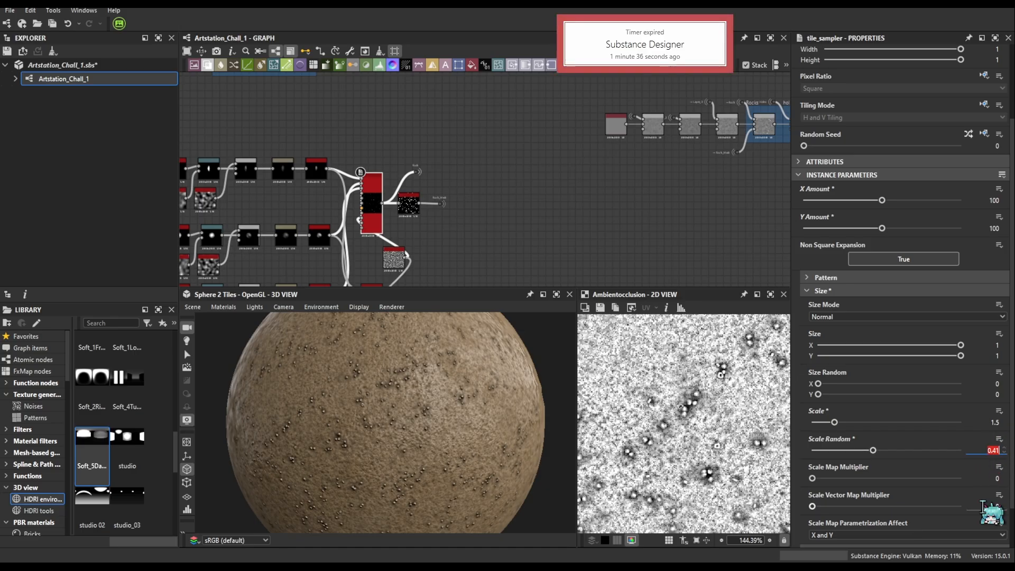
{"action": "type", "text": "0.5"}
{"action": "key", "text": "Return"}
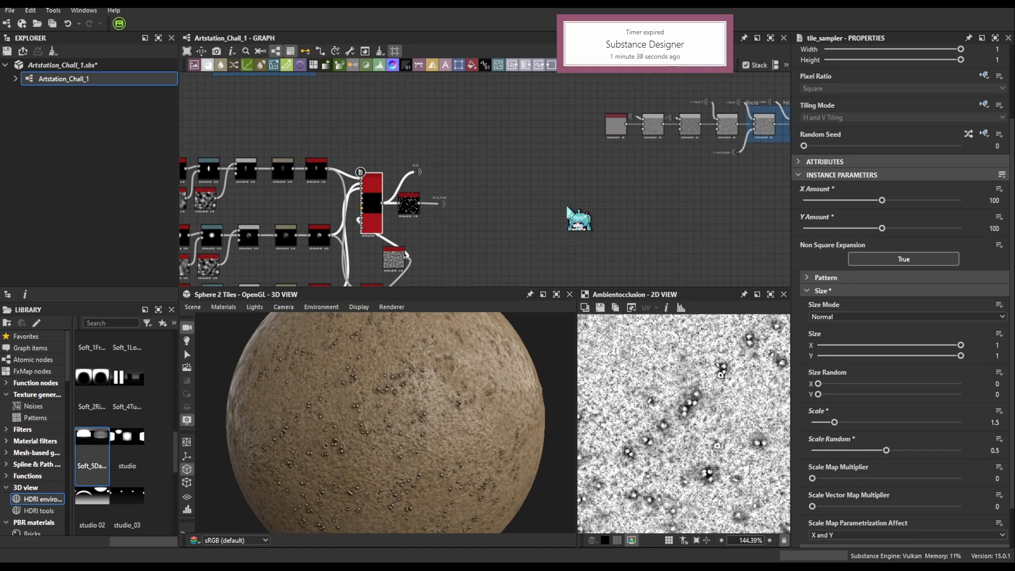
Raise the input white point of the Levels node feeding Roughness to about 70% of the histogram range to darken the map
{"action": "scroll", "coordinate": [607, 211], "scroll_direction": "down", "scroll_amount": 3}
{"action": "scroll", "coordinate": [632, 193], "scroll_direction": "up", "scroll_amount": 6}
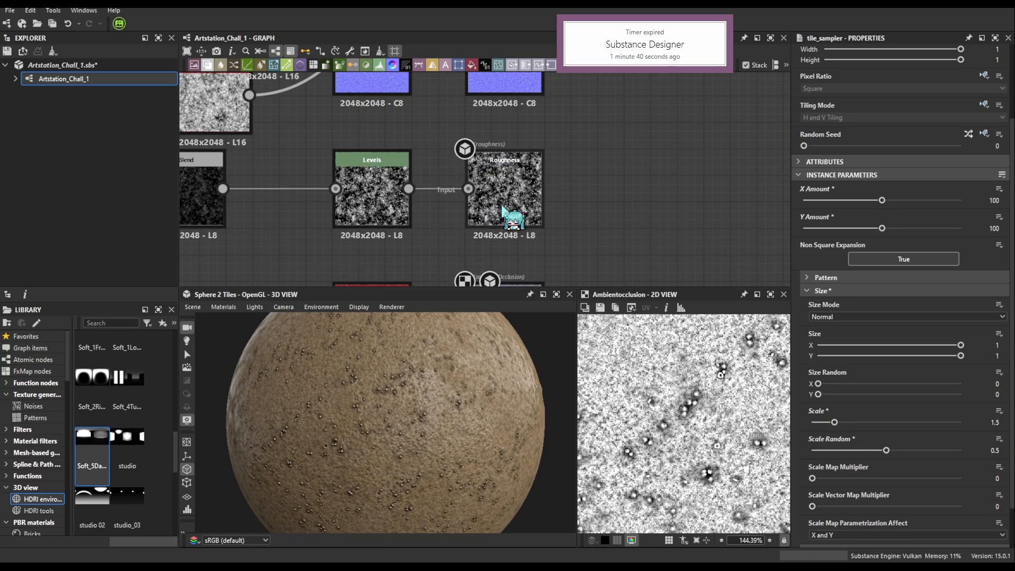
{"action": "double_click", "coordinate": [488, 189]}
{"action": "scroll", "coordinate": [658, 386], "scroll_direction": "down", "scroll_amount": 8}
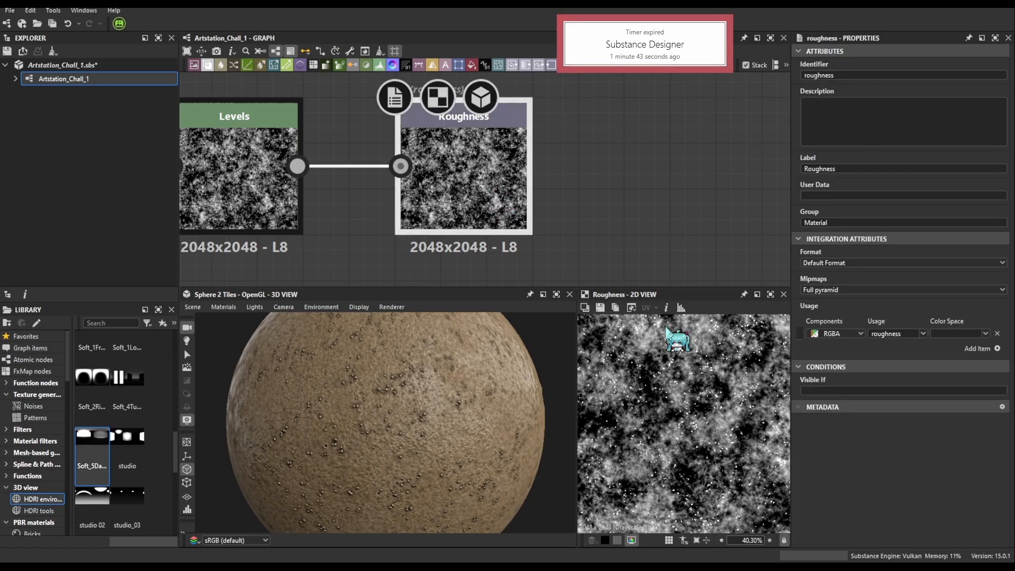
{"action": "middle_click_drag", "start_coordinate": [494, 170], "coordinate": [645, 198]}
{"action": "scroll", "coordinate": [645, 200], "scroll_direction": "down", "scroll_amount": 4}
{"action": "left_click", "coordinate": [517, 200]}
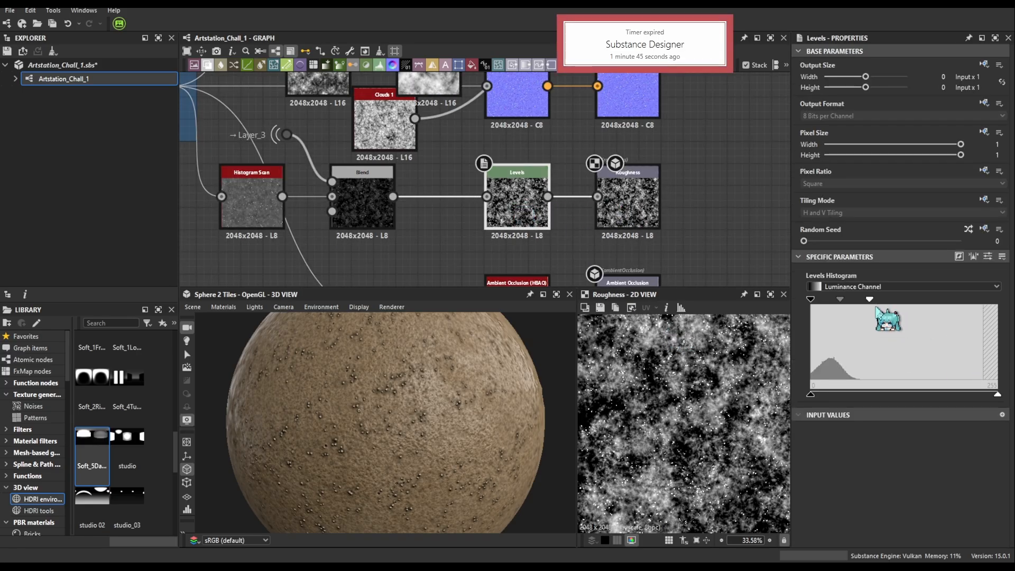
{"action": "left_click_drag", "start_coordinate": [869, 299], "coordinate": [940, 299]}
{"action": "scroll", "coordinate": [465, 381], "scroll_direction": "up", "scroll_amount": 1}
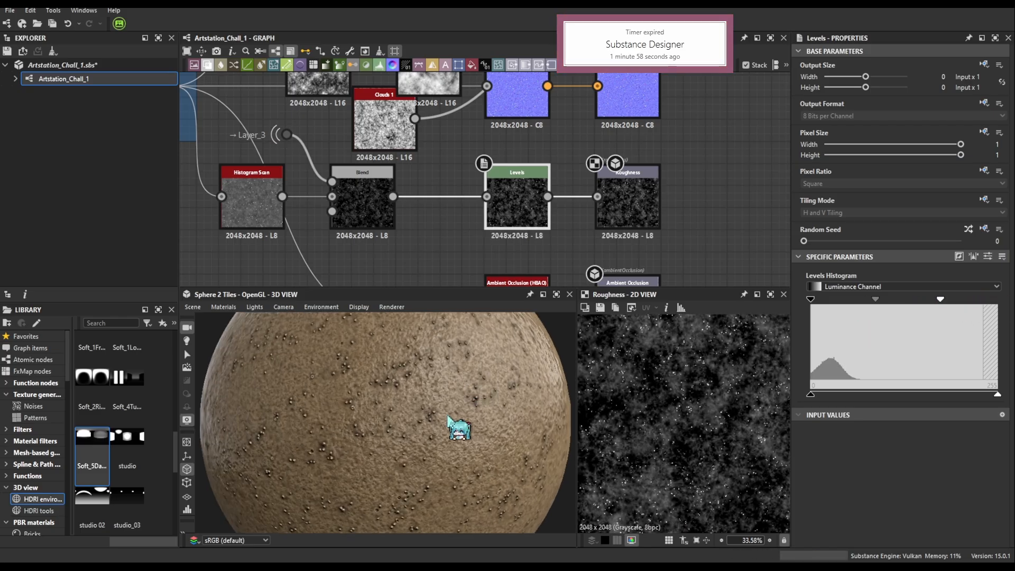
{"action": "left_click_drag", "start_coordinate": [465, 385], "coordinate": [449, 402]}
Move the Base Color output farther from the rock Blend and insert a Sharpen followed by an HSL node between them
{"action": "scroll", "coordinate": [605, 157], "scroll_direction": "down", "scroll_amount": 3}
{"action": "middle_click_drag", "start_coordinate": [605, 156], "coordinate": [553, 206]}
{"action": "middle_click_drag", "start_coordinate": [666, 159], "coordinate": [502, 241]}
{"action": "left_click_drag", "start_coordinate": [656, 230], "coordinate": [712, 192]}
{"action": "left_click", "coordinate": [522, 197]}
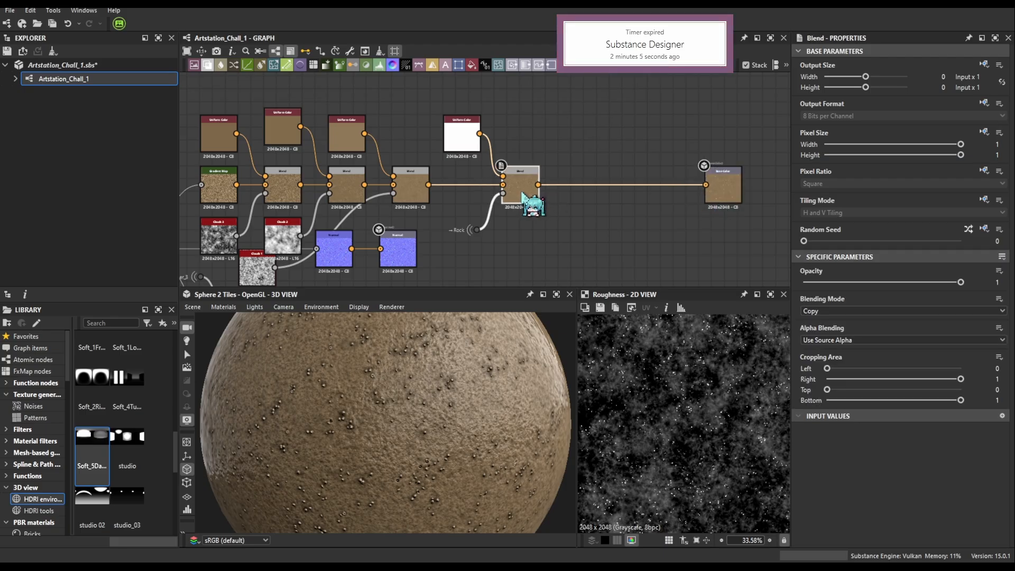
{"action": "key", "text": "s"}
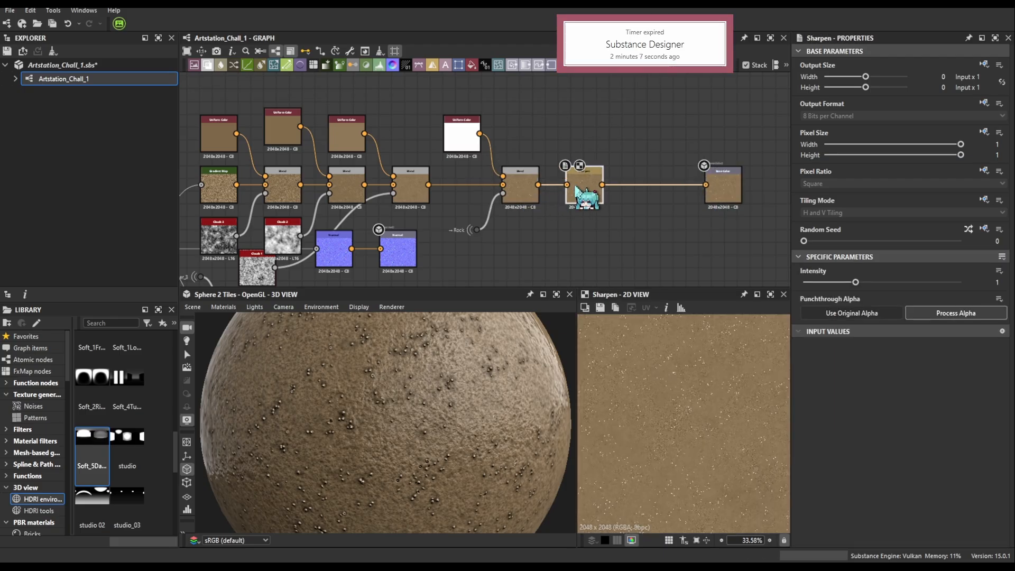
{"action": "key", "text": "h"}
Group the Sharpen and HSL nodes in a frame titled PP
{"action": "scroll", "coordinate": [611, 198], "scroll_direction": "up", "scroll_amount": 2}
{"action": "left_click", "coordinate": [588, 184]}
{"action": "left_click", "coordinate": [667, 195], "text": "shift"}
{"action": "key", "text": "ctrl+f"}
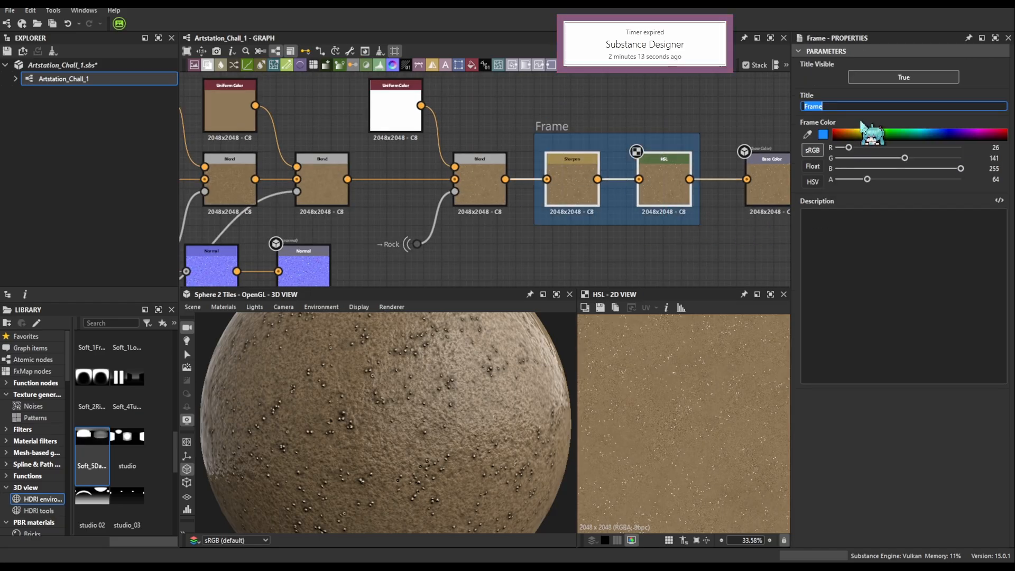
Set the Saturation of the HSL node in the PP frame to 0.52
{"action": "left_click", "coordinate": [582, 195]}
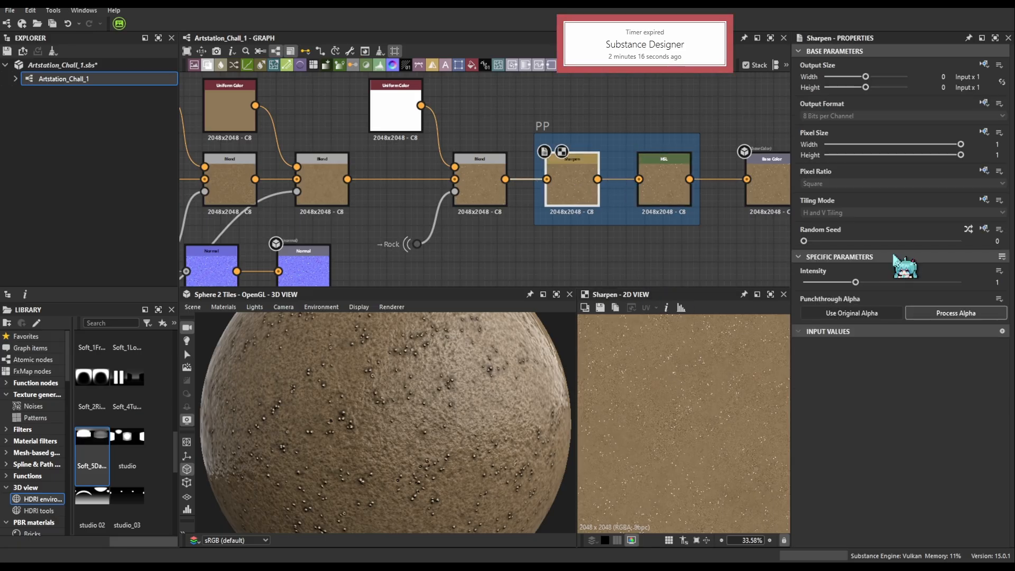
{"action": "key", "text": "Return"}
{"action": "left_click", "coordinate": [655, 190]}
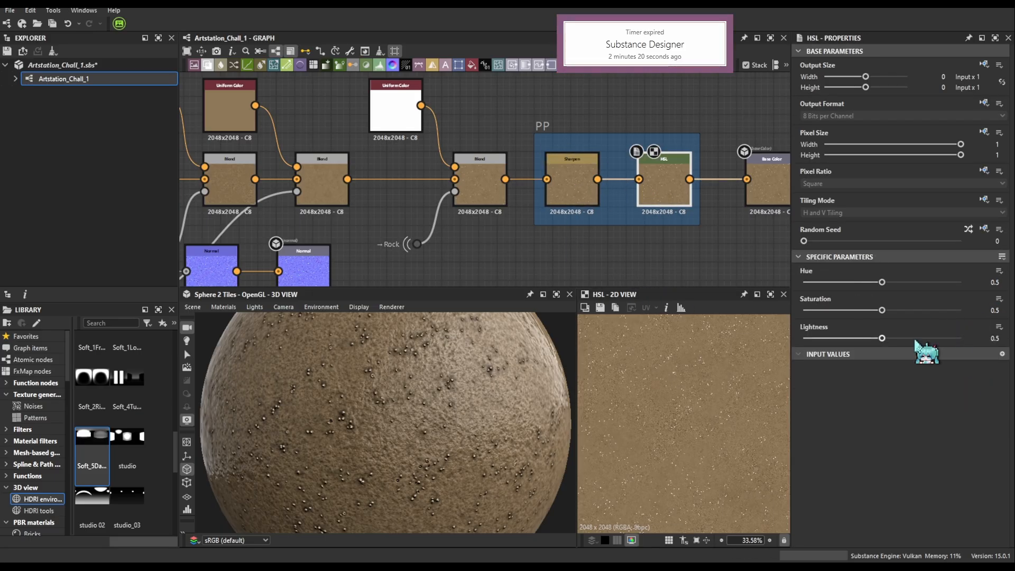
{"action": "left_click", "coordinate": [993, 310]}
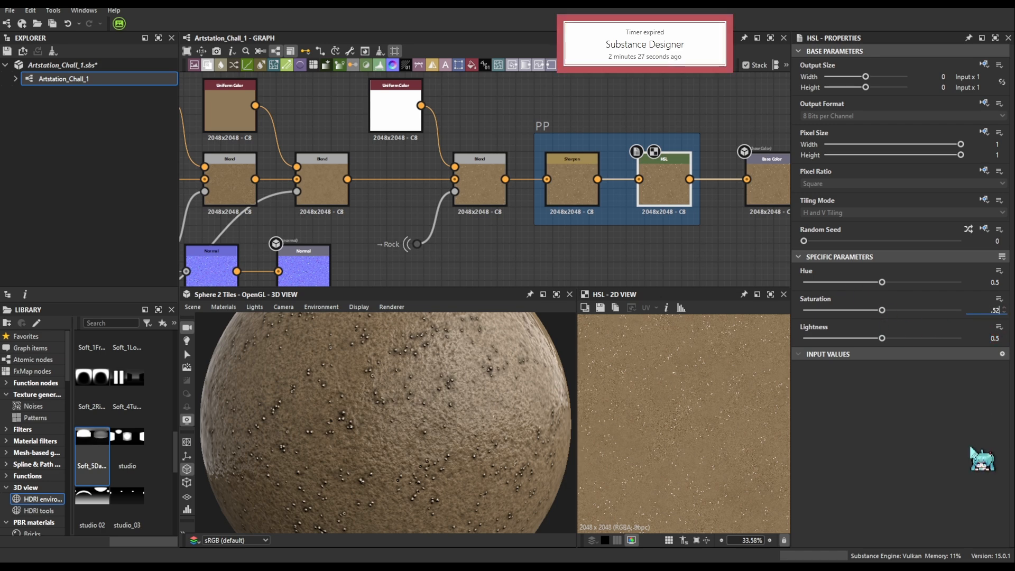
{"action": "scroll", "coordinate": [438, 476], "scroll_direction": "down", "scroll_amount": 5}
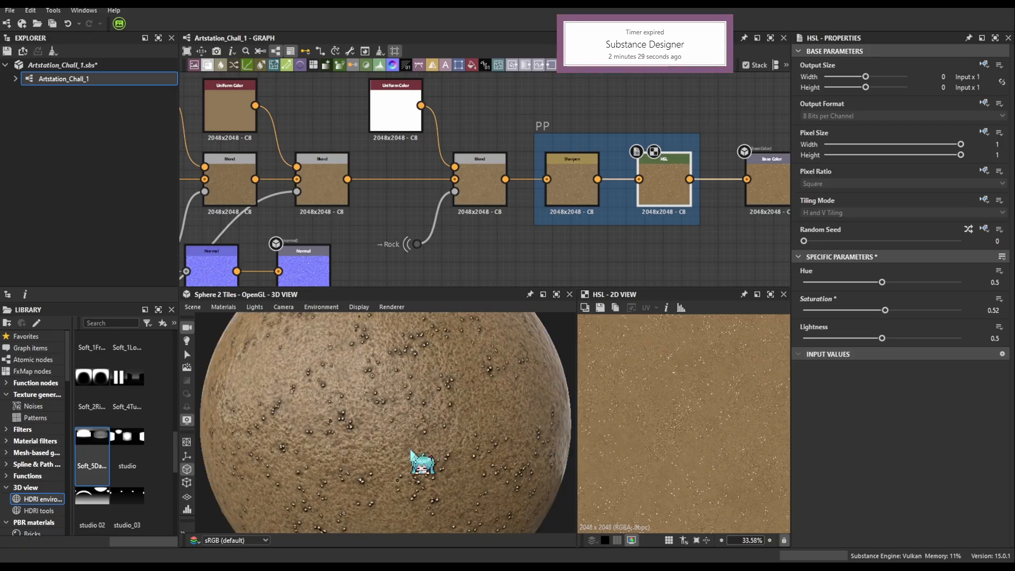
Set the UV Tiling of the sphere's default material to 2
{"action": "scroll", "coordinate": [442, 467], "scroll_direction": "up", "scroll_amount": 1}
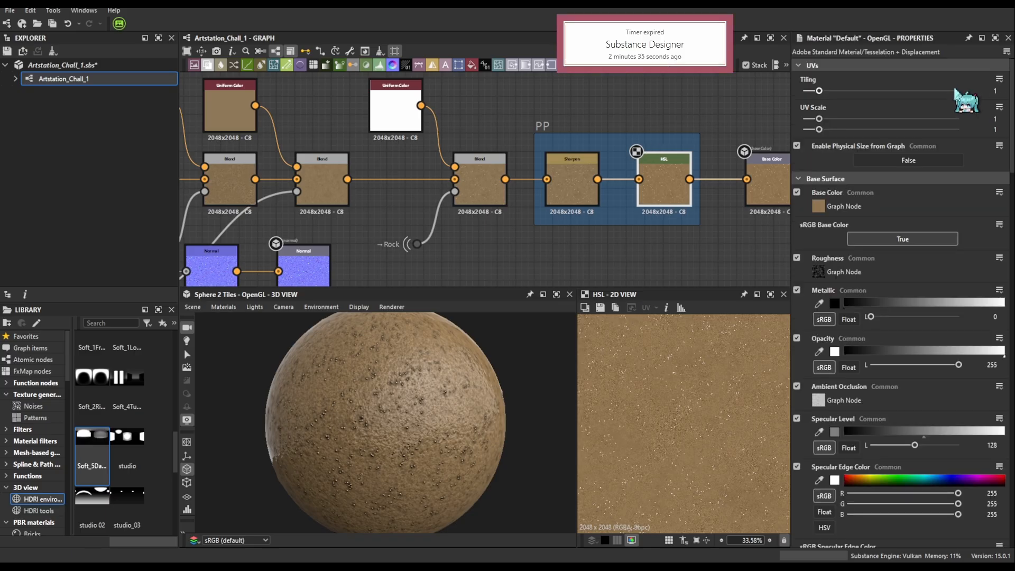
{"action": "type", "text": "2"}
{"action": "key", "text": "Return"}
{"action": "scroll", "coordinate": [391, 448], "scroll_direction": "up", "scroll_amount": 3}
{"action": "scroll", "coordinate": [402, 435], "scroll_direction": "down", "scroll_amount": 2}
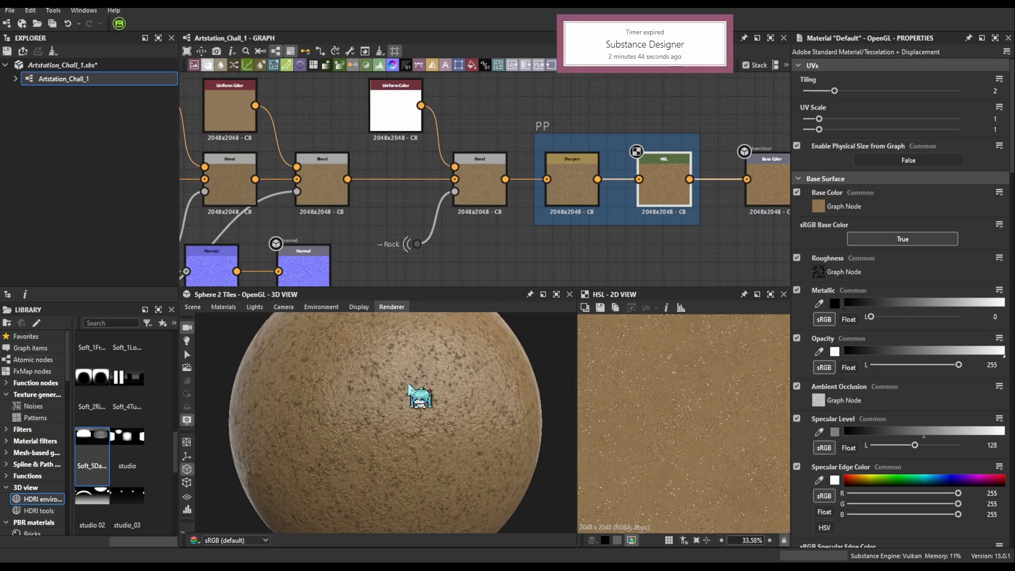
Preview the material on the sphere with the Iray renderer and switch back to OpenGL
{"action": "left_click", "coordinate": [409, 386]}
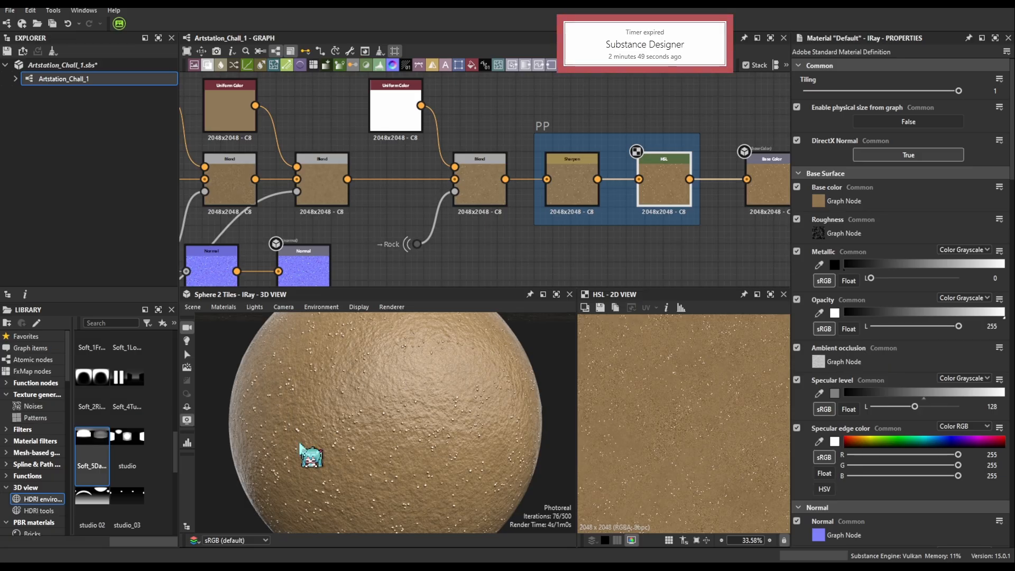
{"action": "mouse_move", "coordinate": [413, 436]}
{"action": "left_mouse_down"}
{"action": "mouse_move", "coordinate": [431, 436]}
{"action": "mouse_move", "coordinate": [395, 320]}
{"action": "left_mouse_up"}
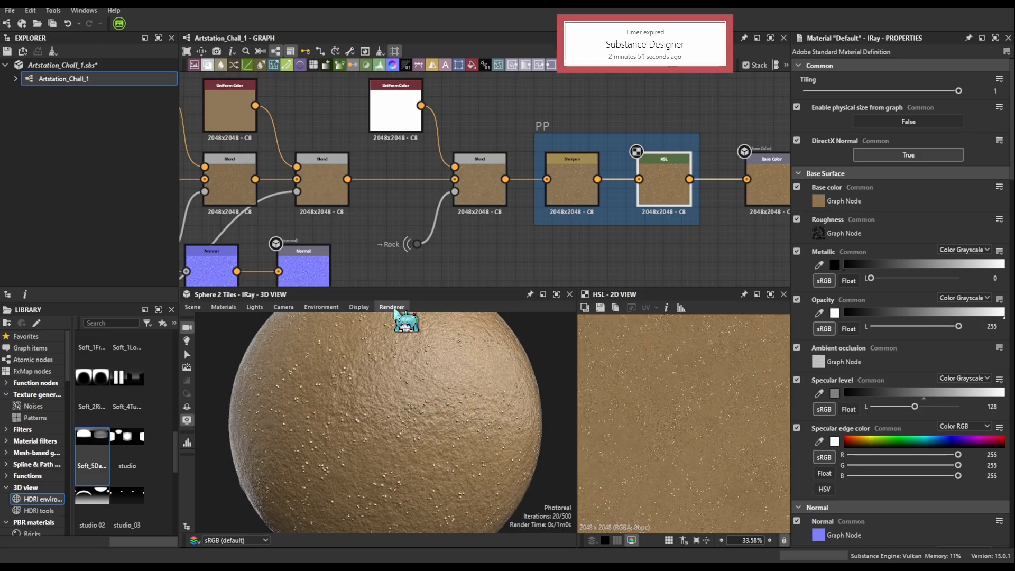
{"action": "scroll", "coordinate": [607, 148], "scroll_direction": "down", "scroll_amount": 5}
{"action": "scroll", "coordinate": [513, 194], "scroll_direction": "up", "scroll_amount": 6}
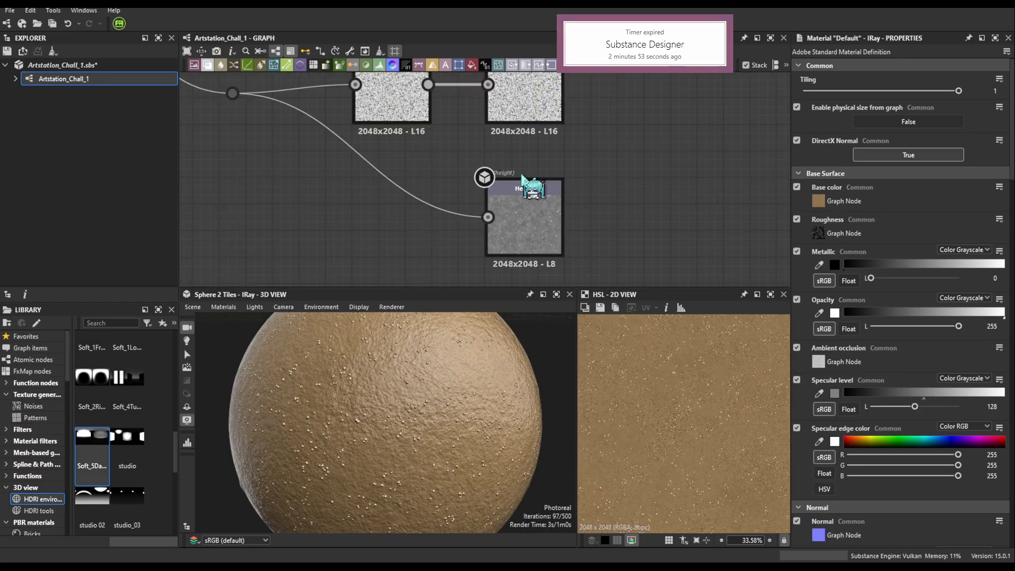
{"action": "left_click", "coordinate": [398, 306]}
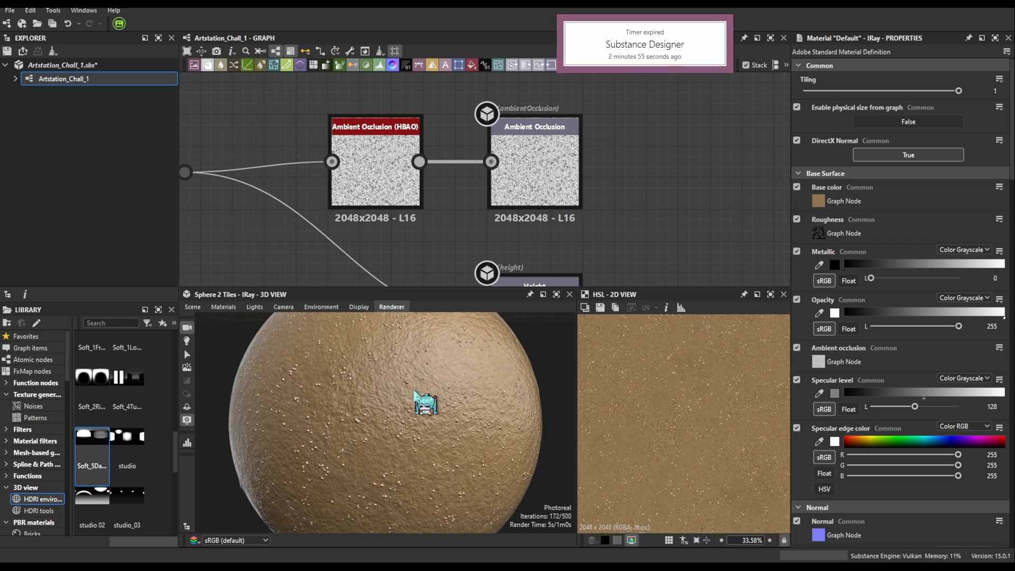
{"action": "left_click", "coordinate": [439, 373]}
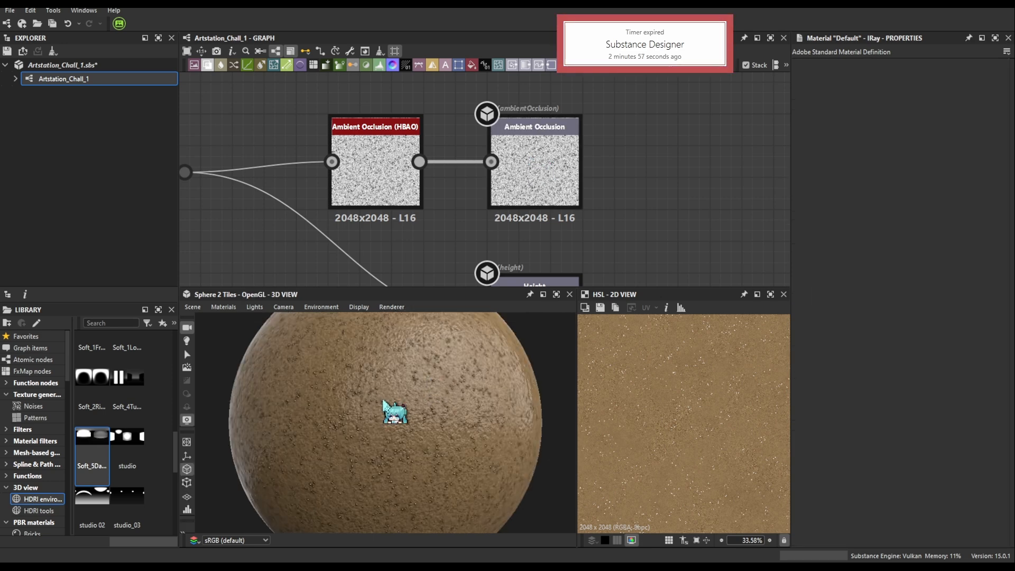
Enlarge the 3D view and light the sphere with the studio HDRI environment
{"action": "scroll", "coordinate": [430, 414], "scroll_direction": "up", "scroll_amount": 5}
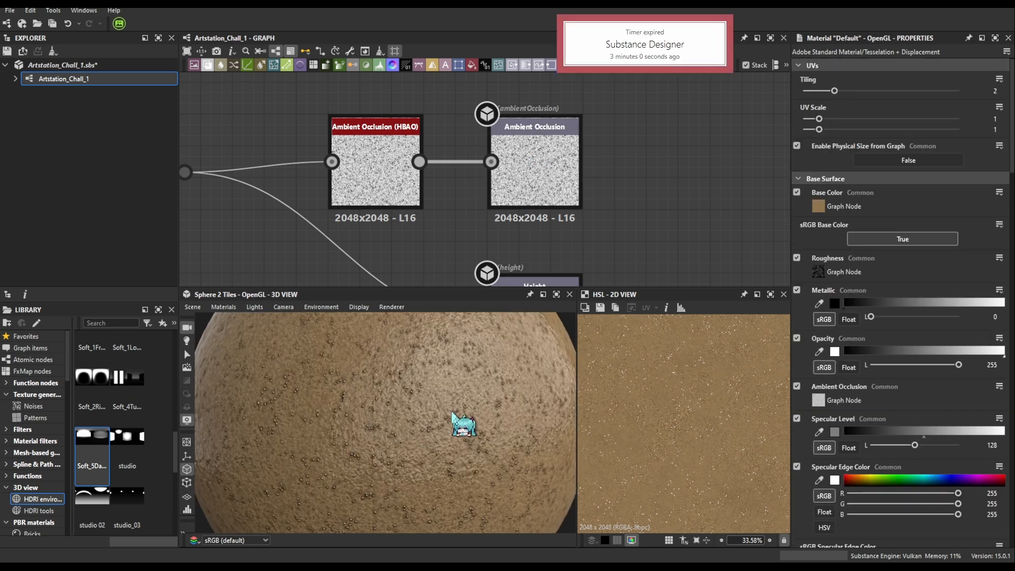
{"action": "scroll", "coordinate": [444, 417], "scroll_direction": "down", "scroll_amount": 2}
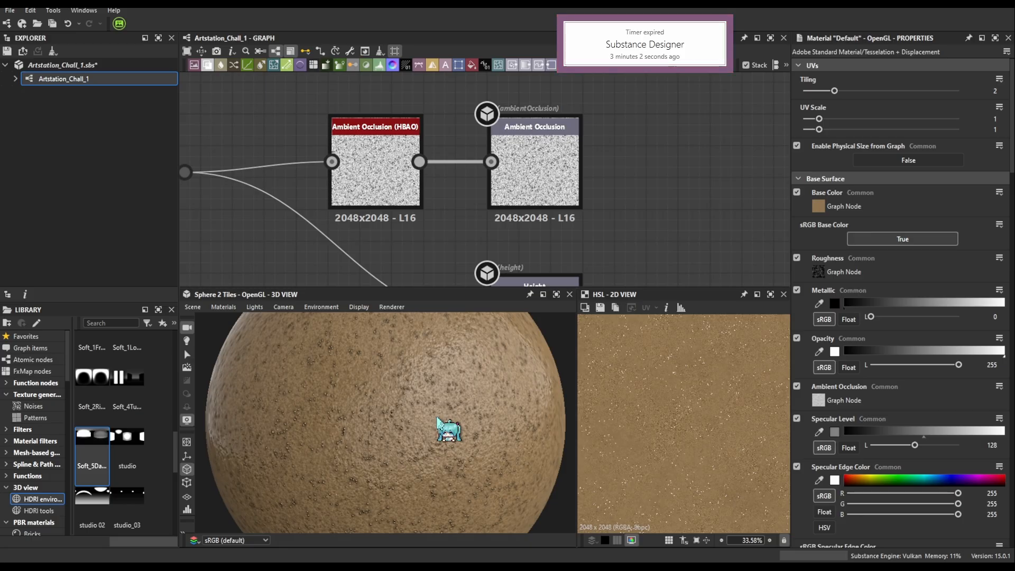
{"action": "scroll", "coordinate": [439, 423], "scroll_direction": "down", "scroll_amount": 2}
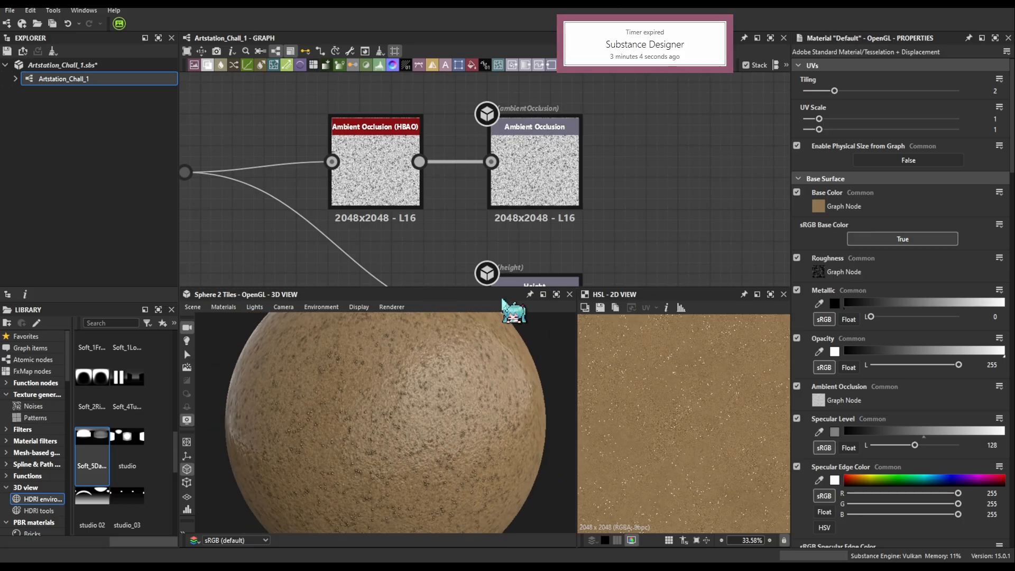
{"action": "left_click_drag", "start_coordinate": [477, 289], "coordinate": [478, 96]}
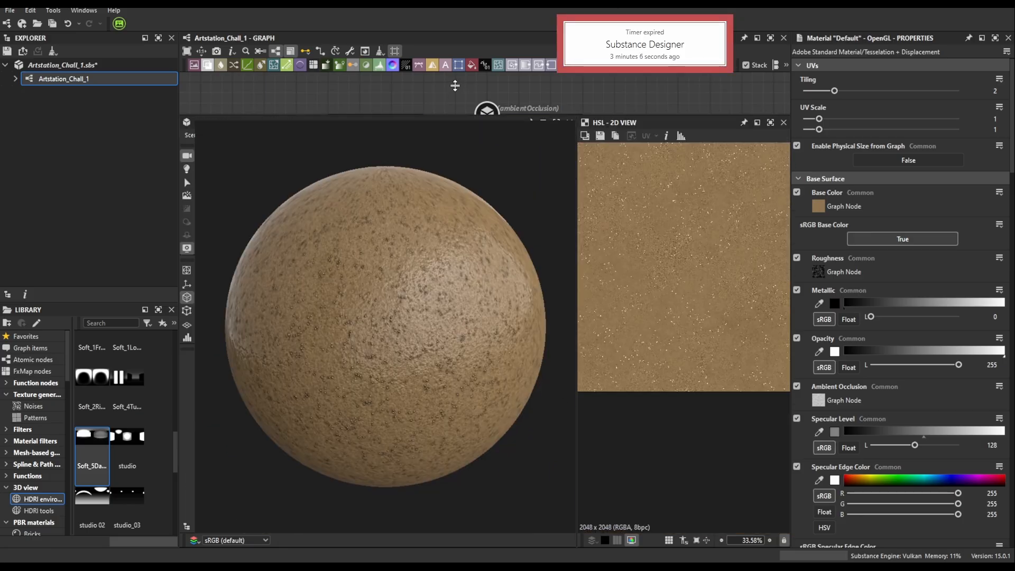
{"action": "scroll", "coordinate": [462, 346], "scroll_direction": "up", "scroll_amount": 1}
{"action": "scroll", "coordinate": [457, 346], "scroll_direction": "down", "scroll_amount": 2}
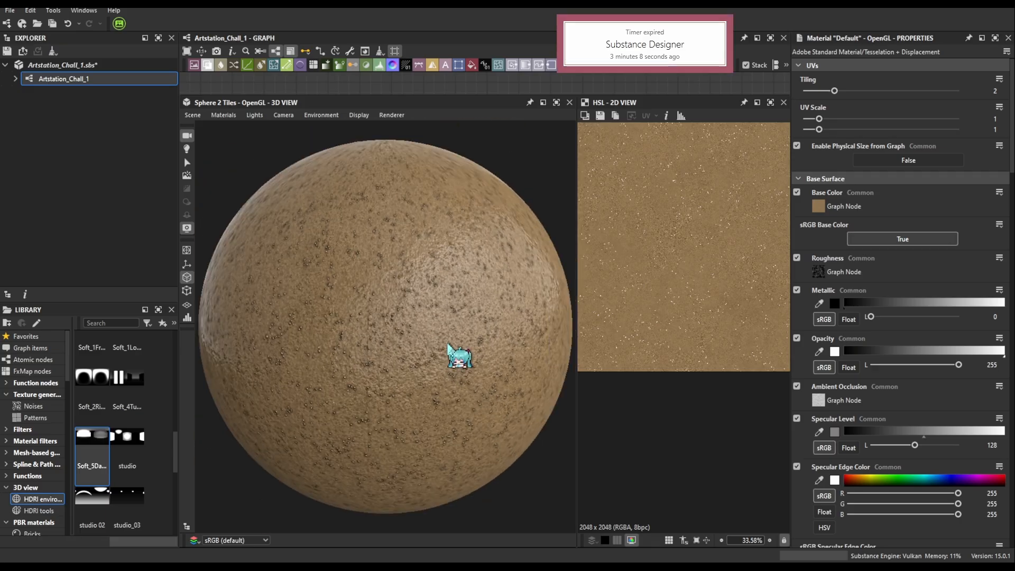
{"action": "mouse_move", "coordinate": [448, 348]}
{"action": "left_mouse_down"}
{"action": "mouse_move", "coordinate": [469, 347]}
{"action": "mouse_move", "coordinate": [470, 356]}
{"action": "mouse_move", "coordinate": [453, 357]}
{"action": "left_mouse_up"}
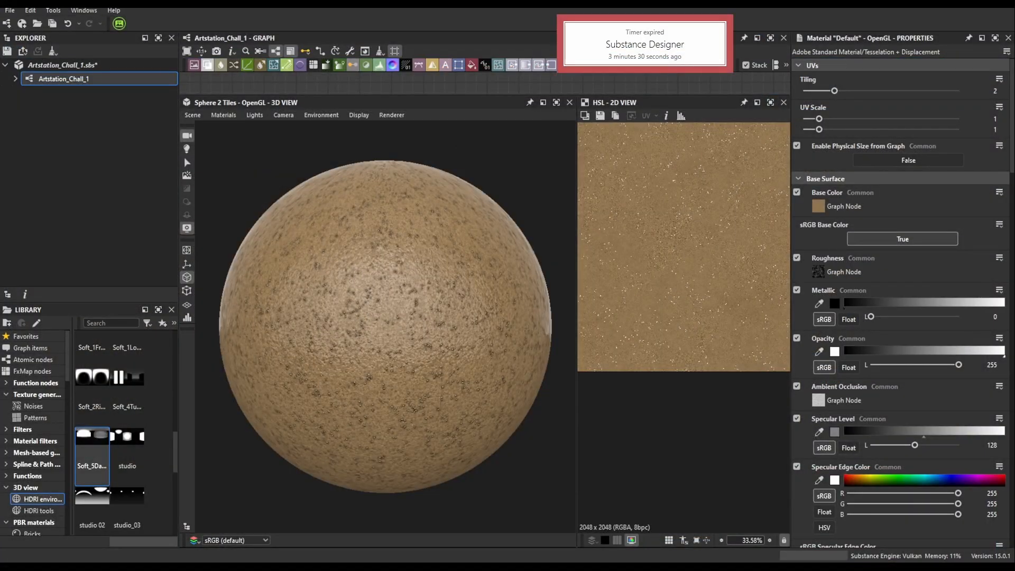
{"action": "left_click_drag", "start_coordinate": [139, 450], "coordinate": [439, 346]}
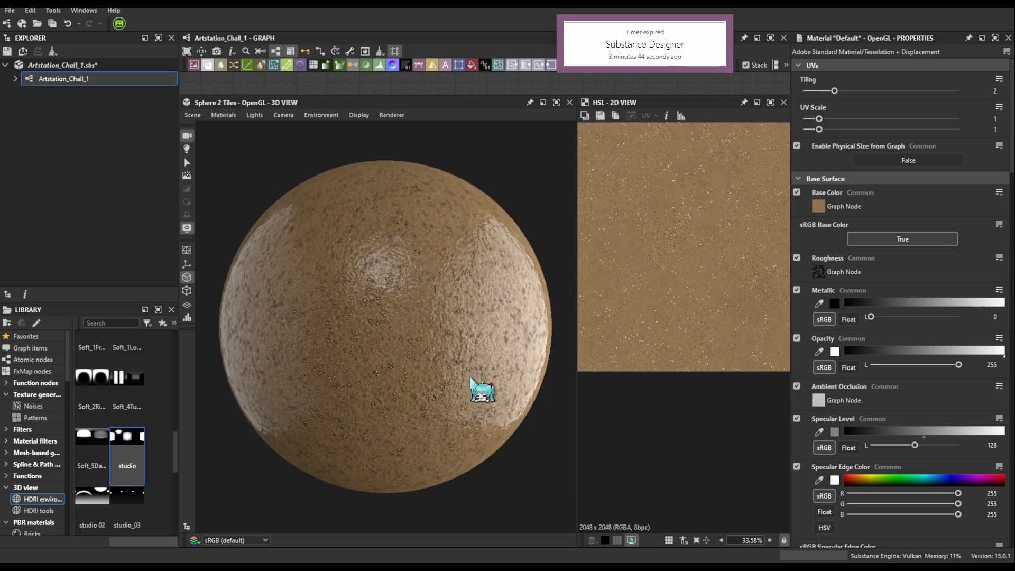
Set the Opacity of the Subtract Blend directly after the grey Uniform Color in the height chain to 0.28
{"action": "left_click_drag", "start_coordinate": [452, 96], "coordinate": [439, 271]}
{"action": "middle_click_drag", "start_coordinate": [459, 183], "coordinate": [453, 272]}
{"action": "scroll", "coordinate": [362, 238], "scroll_direction": "down", "scroll_amount": 5}
{"action": "middle_click_drag", "start_coordinate": [302, 236], "coordinate": [385, 249]}
{"action": "scroll", "coordinate": [385, 249], "scroll_direction": "down", "scroll_amount": 4}
{"action": "middle_click_drag", "start_coordinate": [392, 210], "coordinate": [430, 183]}
{"action": "scroll", "coordinate": [430, 183], "scroll_direction": "down", "scroll_amount": 3}
{"action": "scroll", "coordinate": [310, 208], "scroll_direction": "down", "scroll_amount": 3}
{"action": "middle_click_drag", "start_coordinate": [323, 208], "coordinate": [403, 208]}
{"action": "scroll", "coordinate": [403, 208], "scroll_direction": "up", "scroll_amount": 8}
{"action": "middle_click_drag", "start_coordinate": [434, 148], "coordinate": [397, 247]}
{"action": "scroll", "coordinate": [397, 247], "scroll_direction": "up", "scroll_amount": 3}
{"action": "left_click", "coordinate": [291, 177]}
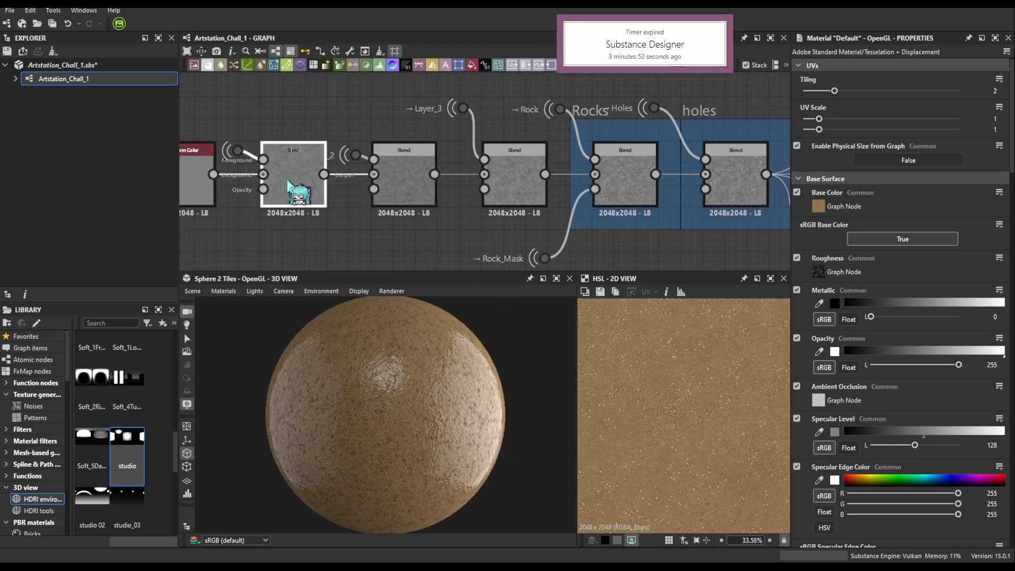
{"action": "middle_click_drag", "start_coordinate": [291, 177], "coordinate": [405, 188]}
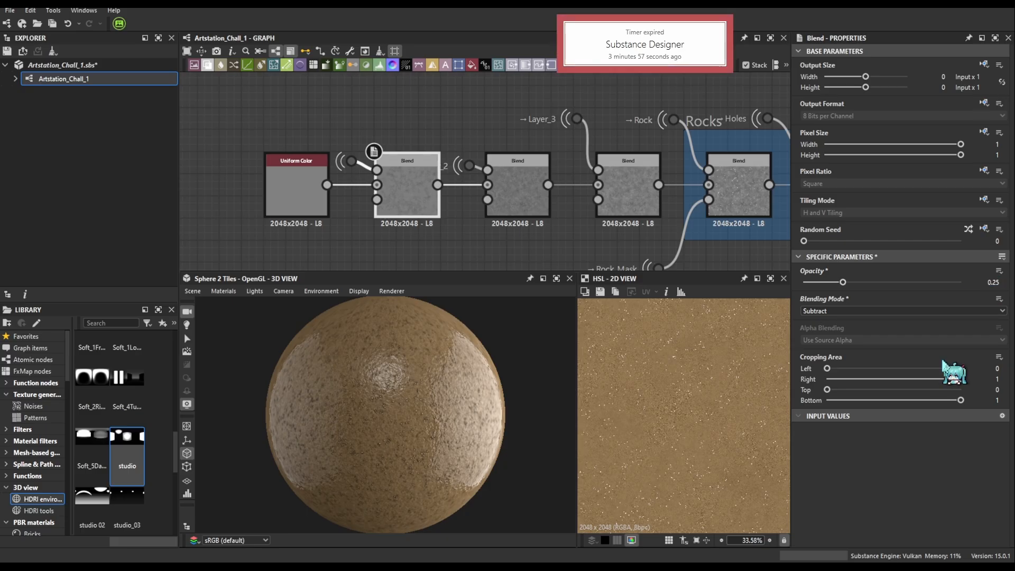
{"action": "scroll", "coordinate": [365, 432], "scroll_direction": "up", "scroll_amount": 4}
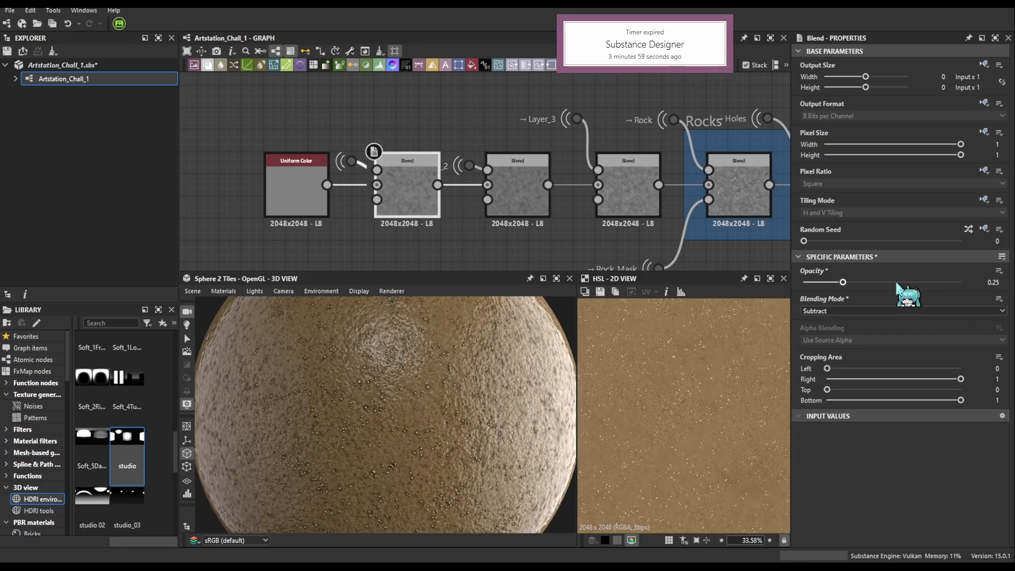
{"action": "mouse_move", "coordinate": [841, 283]}
{"action": "left_mouse_down"}
{"action": "mouse_move", "coordinate": [945, 284]}
{"action": "mouse_move", "coordinate": [858, 284]}
{"action": "left_mouse_up"}
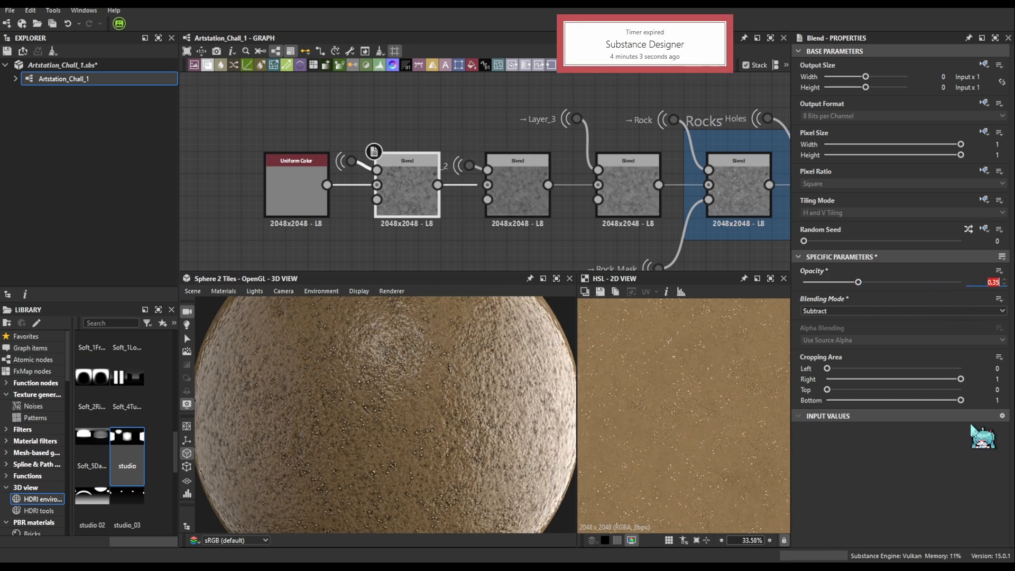
{"action": "type", "text": "8"}
{"action": "key", "text": "Return"}
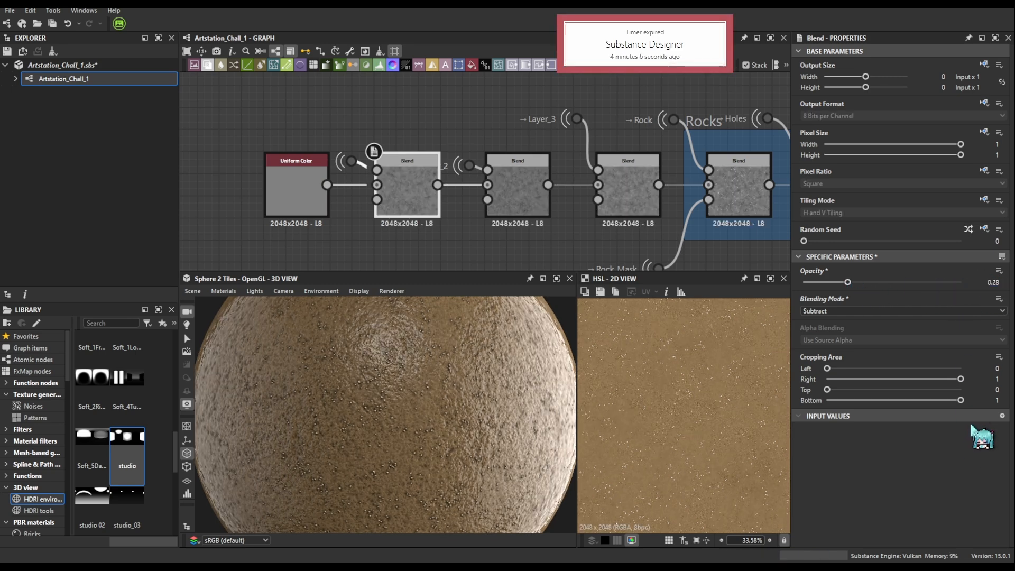
Examine the height chain's Uniform Color, the Rock_Mask portal and the Height output's properties
{"action": "scroll", "coordinate": [425, 423], "scroll_direction": "down", "scroll_amount": 2}
{"action": "middle_click_drag", "start_coordinate": [426, 223], "coordinate": [484, 210]}
{"action": "scroll", "coordinate": [566, 243], "scroll_direction": "down", "scroll_amount": 1}
{"action": "left_click_drag", "start_coordinate": [450, 221], "coordinate": [641, 157]}
{"action": "left_click", "coordinate": [370, 169]}
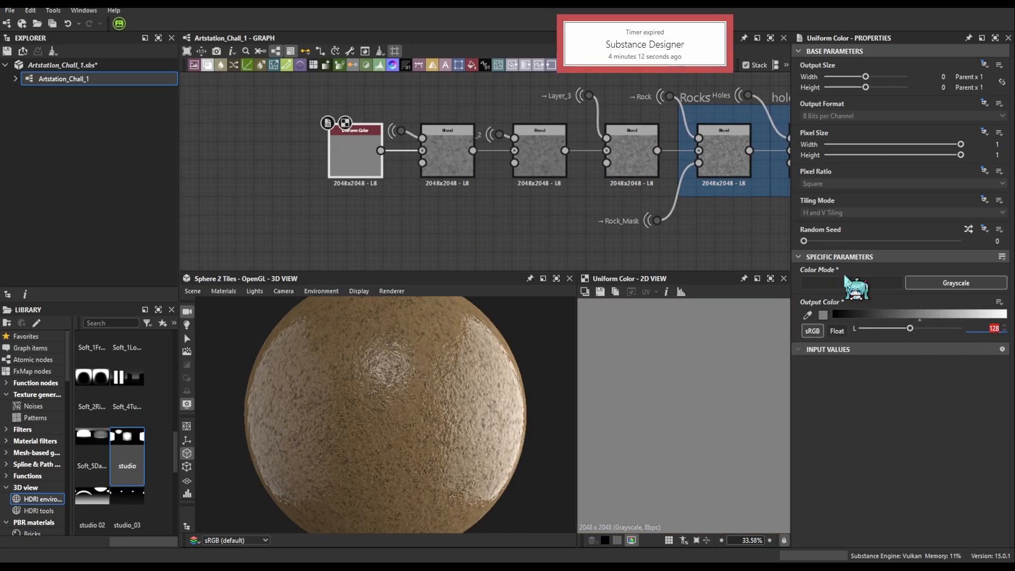
{"action": "left_click", "coordinate": [656, 220]}
{"action": "scroll", "coordinate": [661, 242], "scroll_direction": "down", "scroll_amount": 2}
{"action": "scroll", "coordinate": [566, 195], "scroll_direction": "down", "scroll_amount": 1}
{"action": "scroll", "coordinate": [661, 241], "scroll_direction": "up", "scroll_amount": 4}
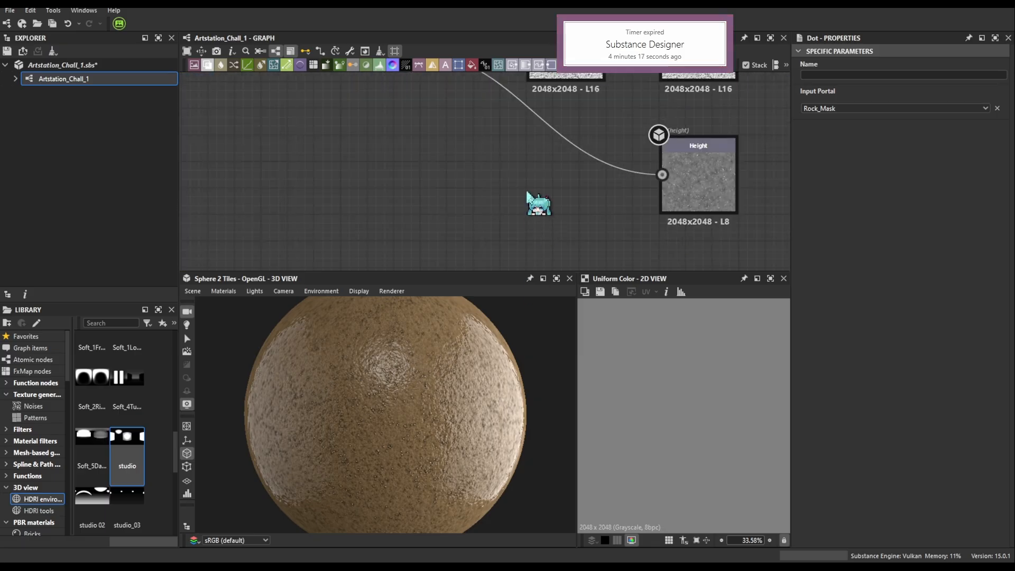
{"action": "left_click", "coordinate": [711, 207]}
{"action": "scroll", "coordinate": [541, 180], "scroll_direction": "down", "scroll_amount": 3}
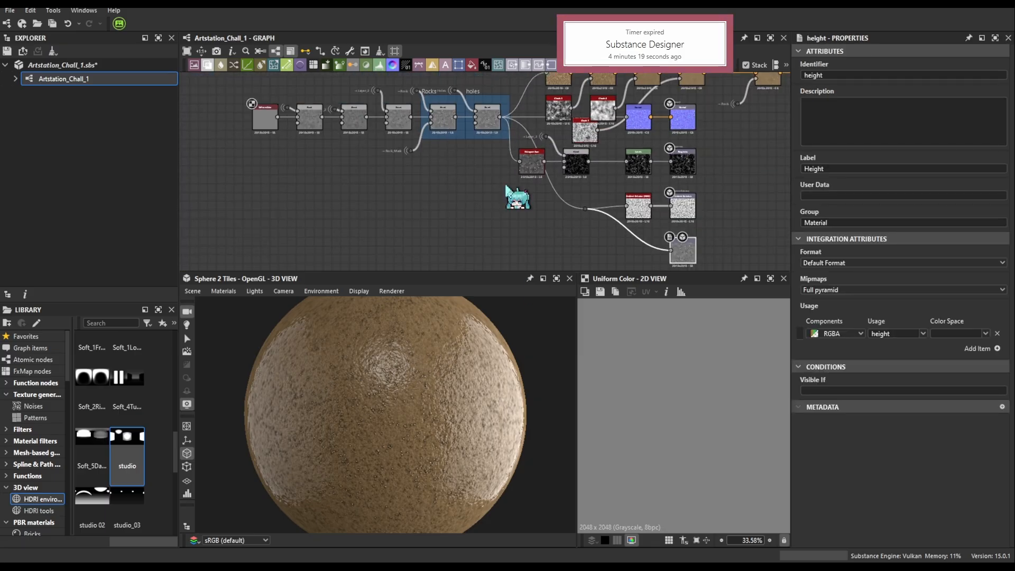
{"action": "middle_click_drag", "start_coordinate": [555, 84], "coordinate": [650, 141]}
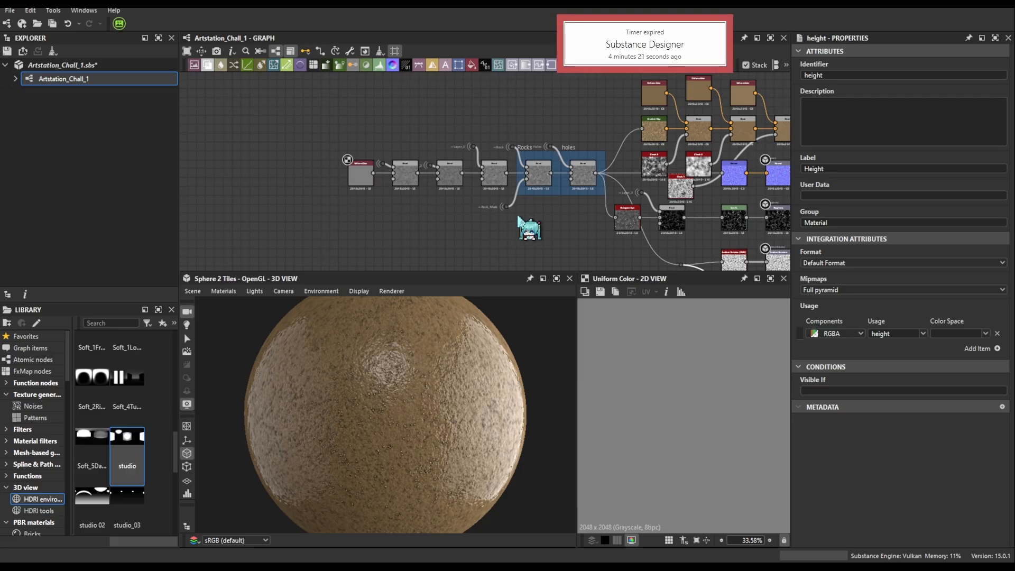
Rotate the environment lighting around the sphere and check the sand surface from afar and up close
{"action": "left_click_drag", "start_coordinate": [417, 351], "coordinate": [394, 389]}
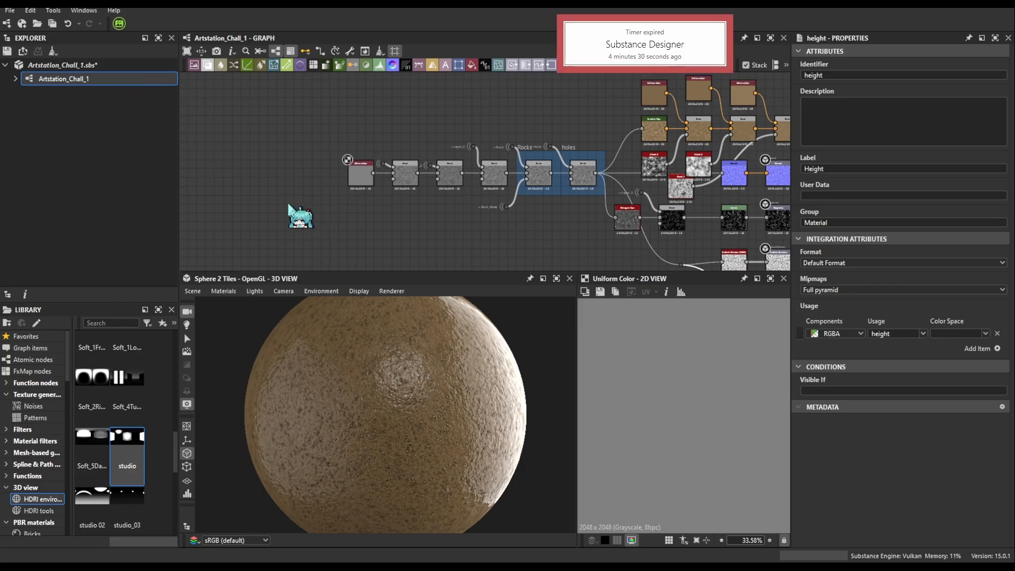
{"action": "left_click_drag", "start_coordinate": [426, 271], "coordinate": [423, 157]}
{"action": "mouse_move", "coordinate": [496, 326]}
{"action": "right_mouse_down", "text": "ctrl+shift"}
{"action": "mouse_move", "coordinate": [436, 329]}
{"action": "mouse_move", "coordinate": [426, 337]}
{"action": "mouse_move", "coordinate": [437, 340]}
{"action": "mouse_move", "coordinate": [389, 355]}
{"action": "mouse_move", "coordinate": [450, 360]}
{"action": "mouse_move", "coordinate": [421, 354]}
{"action": "mouse_move", "coordinate": [453, 350]}
{"action": "right_mouse_up", "text": "ctrl+shift"}
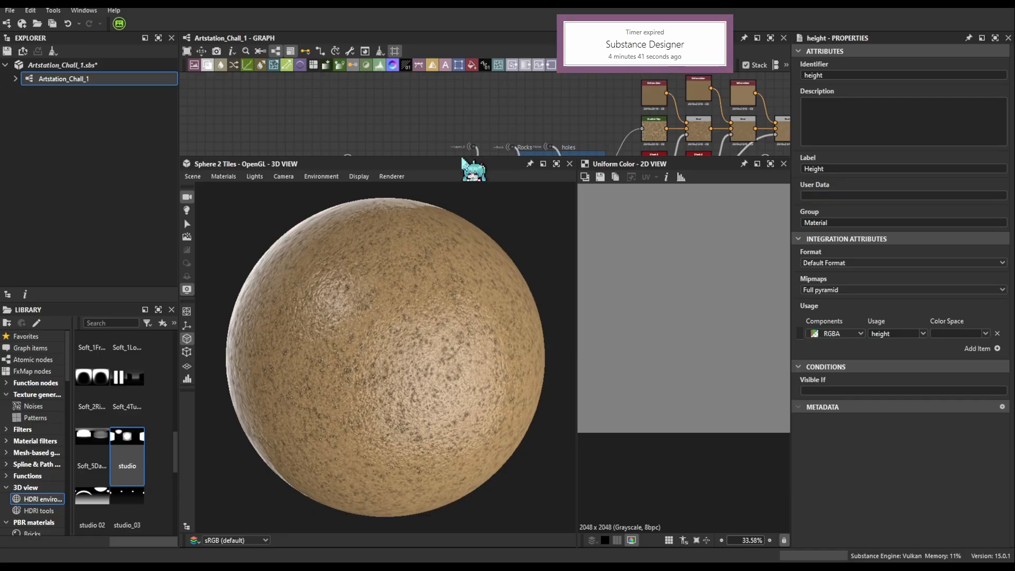
{"action": "left_click_drag", "start_coordinate": [459, 158], "coordinate": [431, 325]}
{"action": "scroll", "coordinate": [447, 426], "scroll_direction": "up", "scroll_amount": 5}
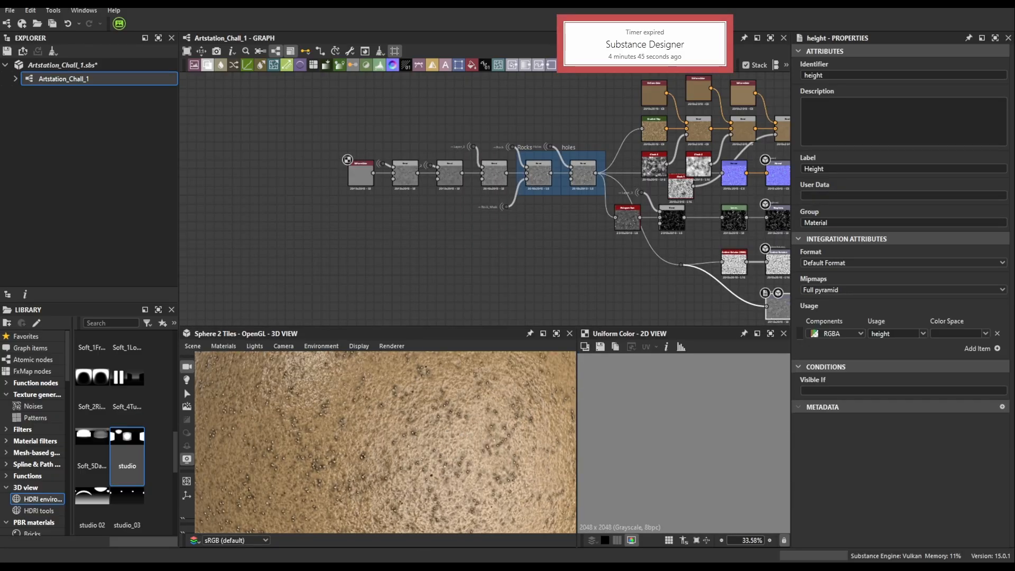
Switch to the browser and review the Shores Sand reference spheres and beach scenes on ArtStation
{"action": "key", "text": "alt+Tab"}
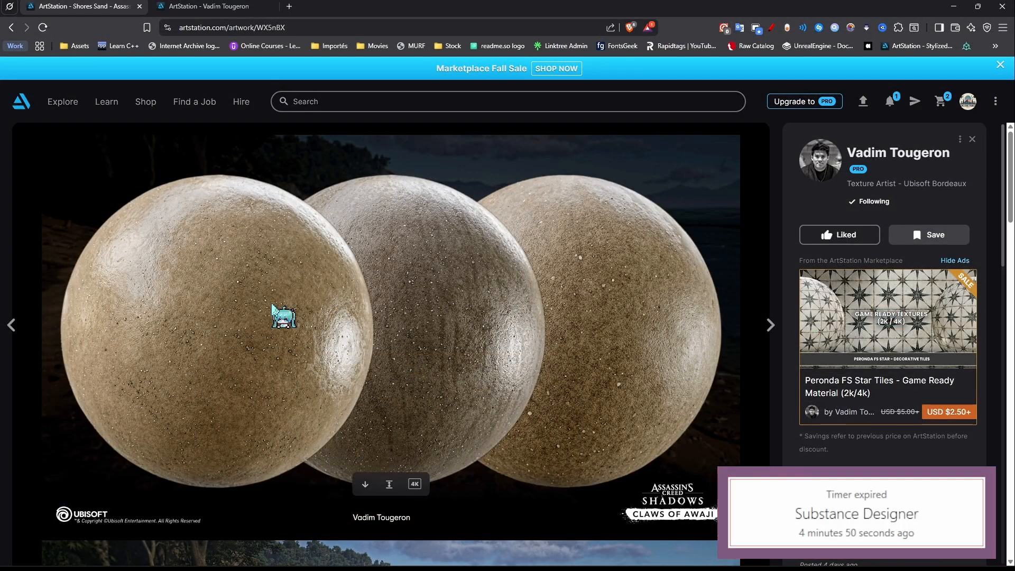
{"action": "scroll", "coordinate": [168, 348], "scroll_direction": "down", "scroll_amount": 8}
{"action": "scroll", "coordinate": [279, 264], "scroll_direction": "down", "scroll_amount": 5}
{"action": "scroll", "coordinate": [280, 265], "scroll_direction": "up", "scroll_amount": 5}
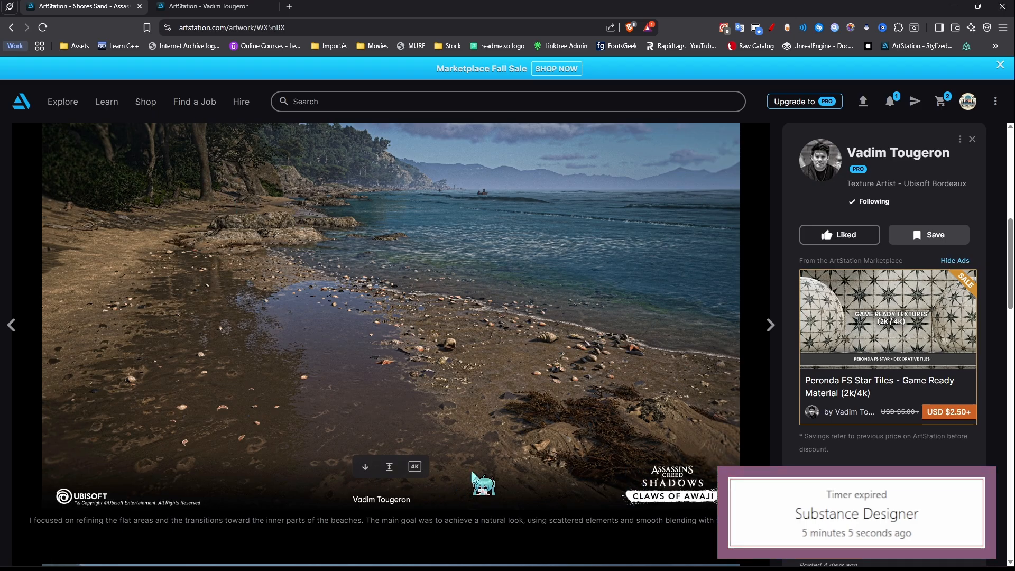
{"action": "scroll", "coordinate": [487, 415], "scroll_direction": "down", "scroll_amount": 5}
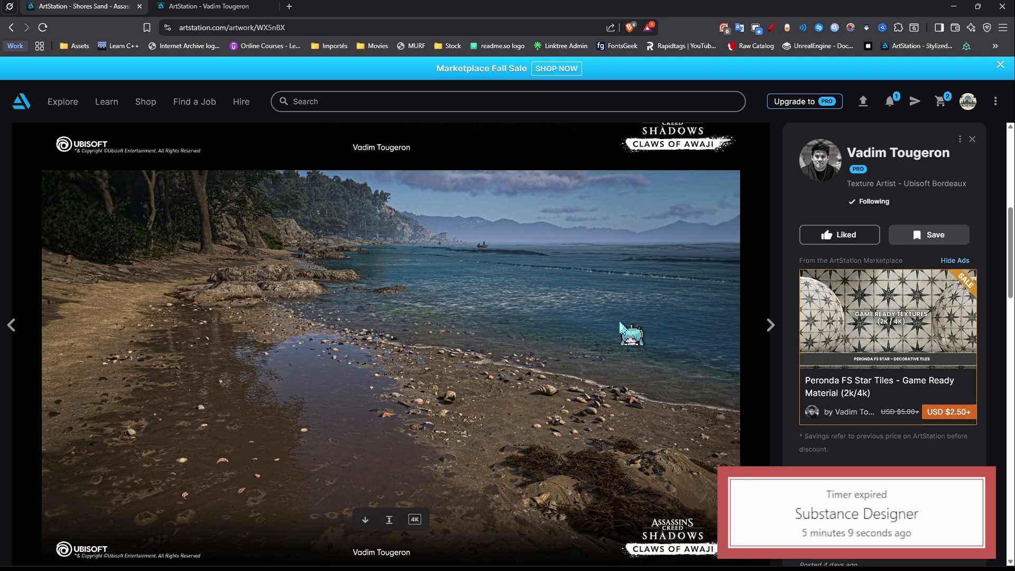
{"action": "scroll", "coordinate": [523, 344], "scroll_direction": "down", "scroll_amount": 7}
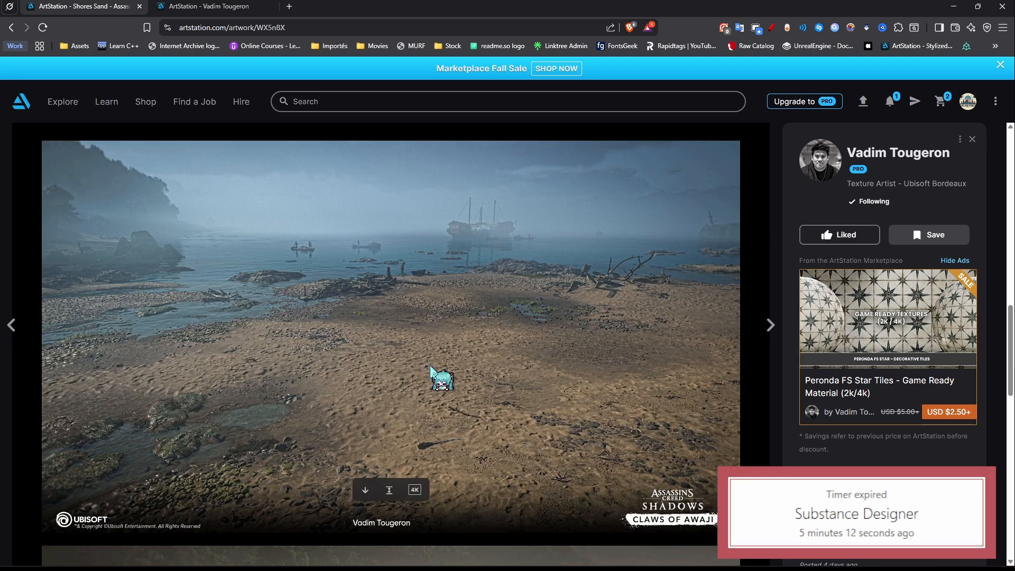
{"action": "scroll", "coordinate": [298, 228], "scroll_direction": "up", "scroll_amount": 2}
{"action": "scroll", "coordinate": [249, 185], "scroll_direction": "down", "scroll_amount": 2}
Open the reference artist's ArtStation portfolio and look through the material artworks
{"action": "left_click", "coordinate": [222, 6]}
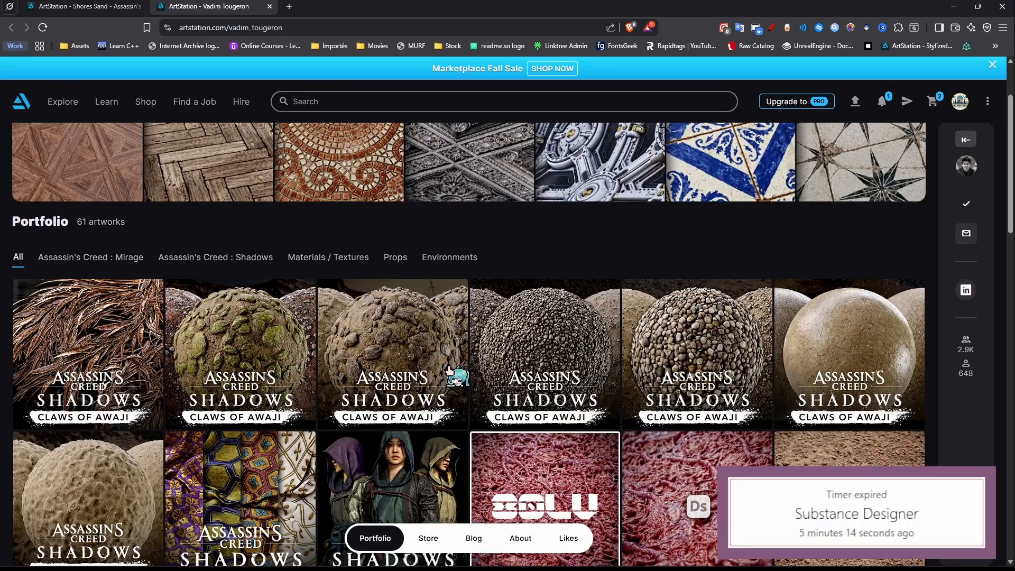
{"action": "scroll", "coordinate": [449, 372], "scroll_direction": "down", "scroll_amount": 3}
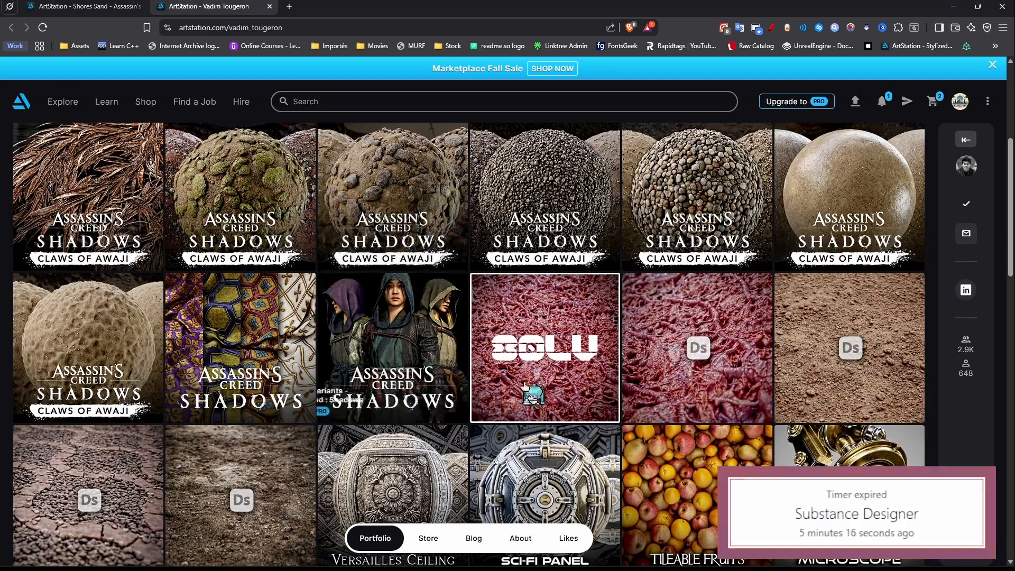
{"action": "scroll", "coordinate": [523, 385], "scroll_direction": "down", "scroll_amount": 3}
{"action": "scroll", "coordinate": [522, 386], "scroll_direction": "down", "scroll_amount": 3}
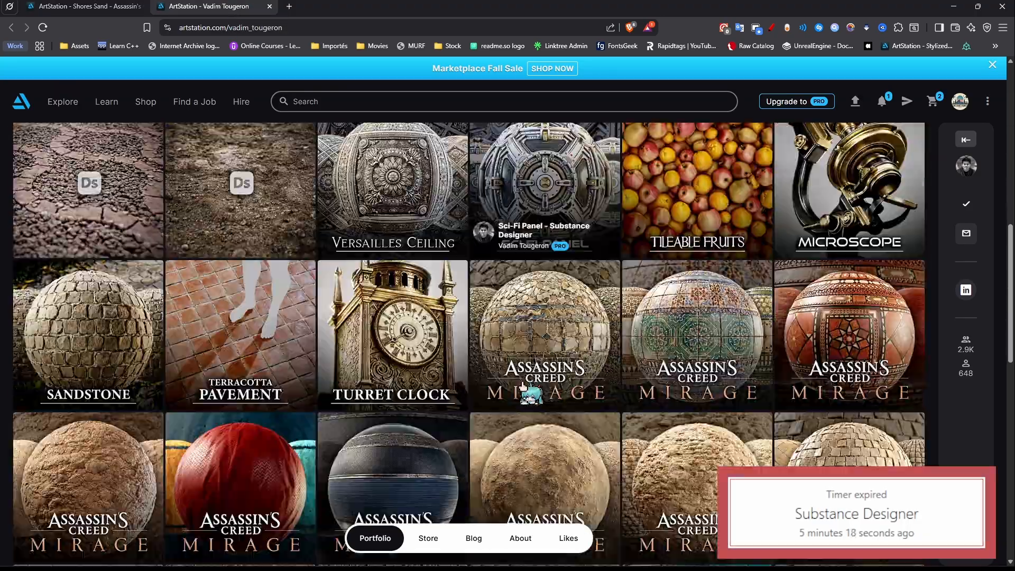
{"action": "scroll", "coordinate": [534, 388], "scroll_direction": "down", "scroll_amount": 9}
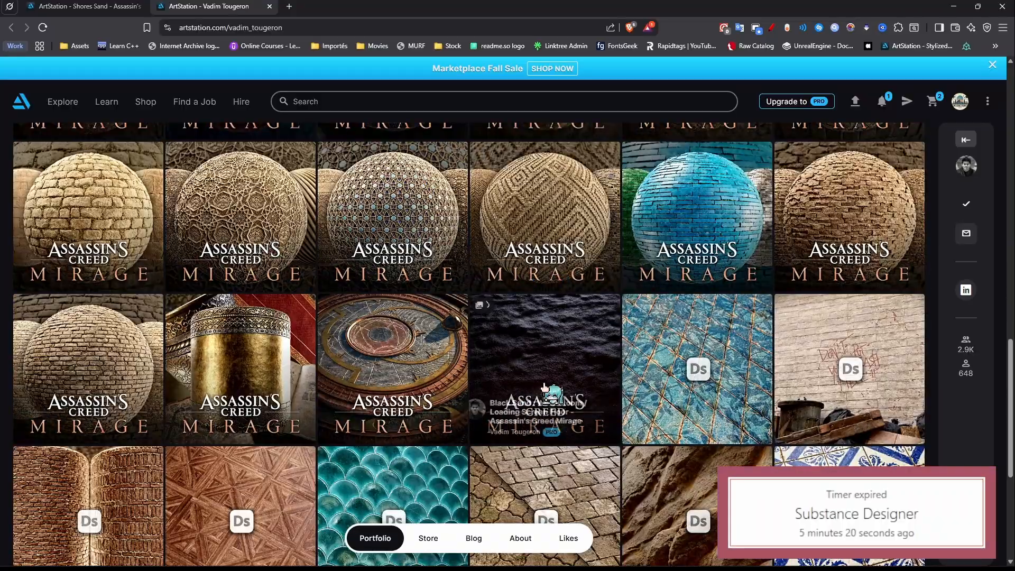
{"action": "scroll", "coordinate": [476, 389], "scroll_direction": "down", "scroll_amount": 3}
{"action": "scroll", "coordinate": [457, 389], "scroll_direction": "up", "scroll_amount": 20}
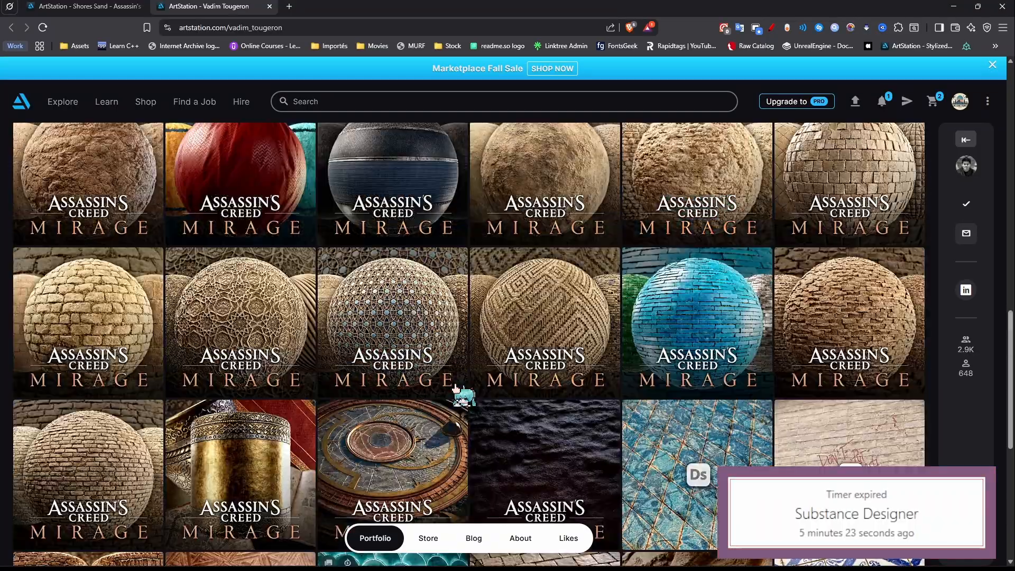